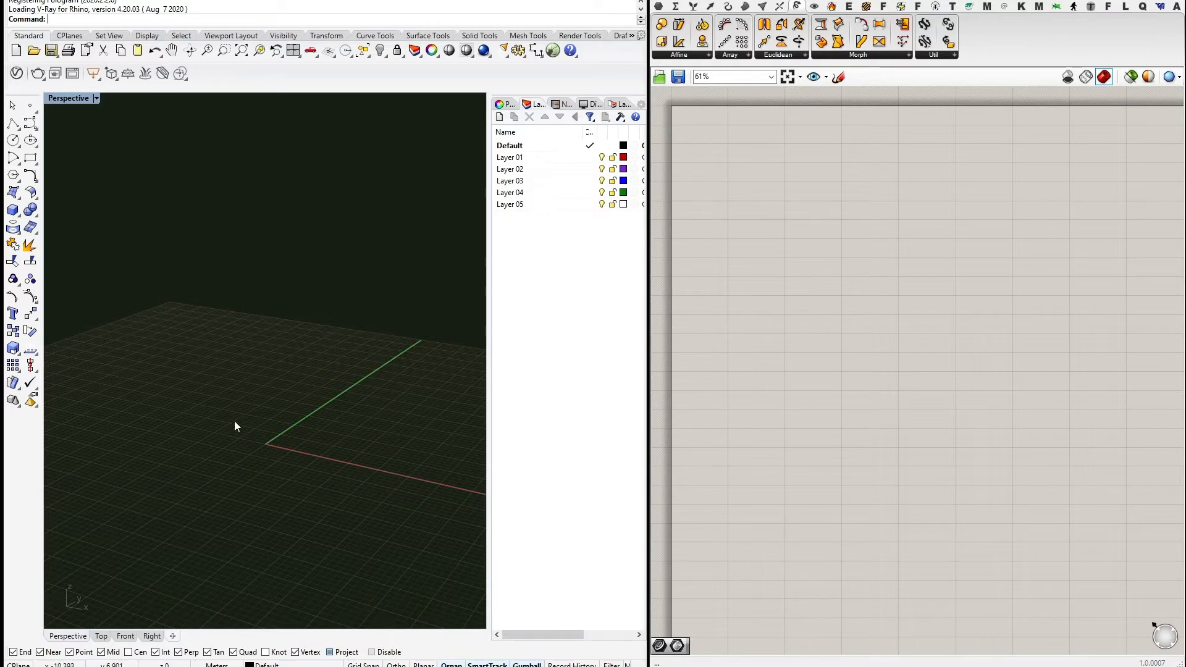
Make Layer 05 current and draw a box near the origin.
right_drag(308, 468, 332, 404)
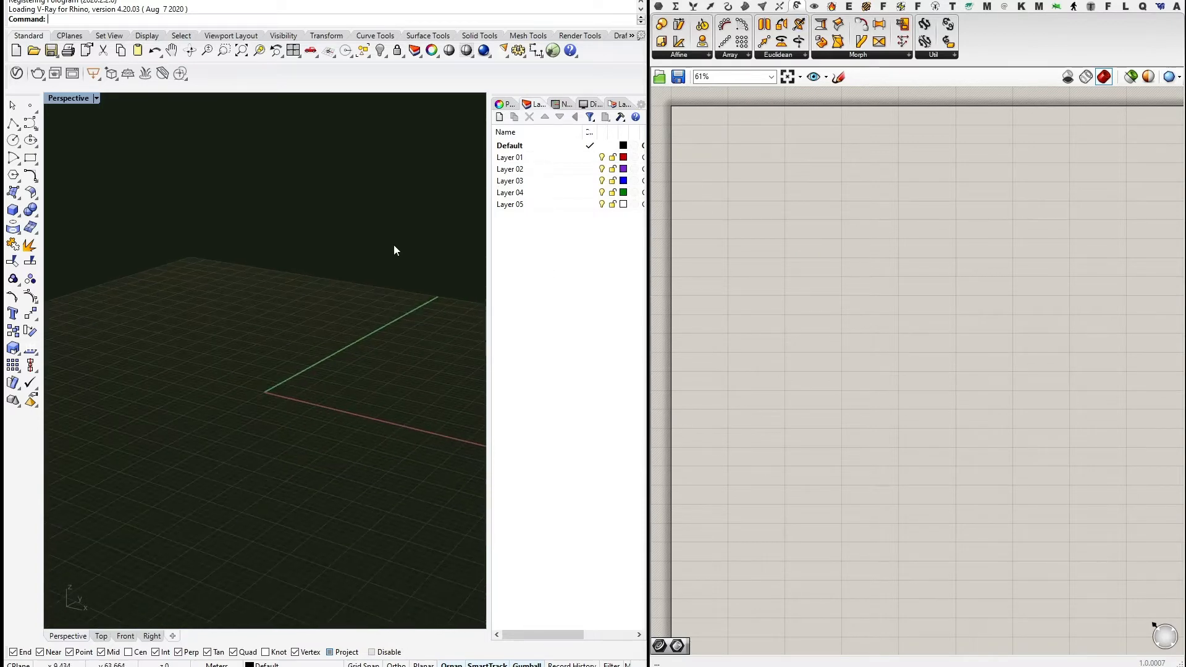
shift+right_drag(275, 349, 271, 398)
click(593, 204)
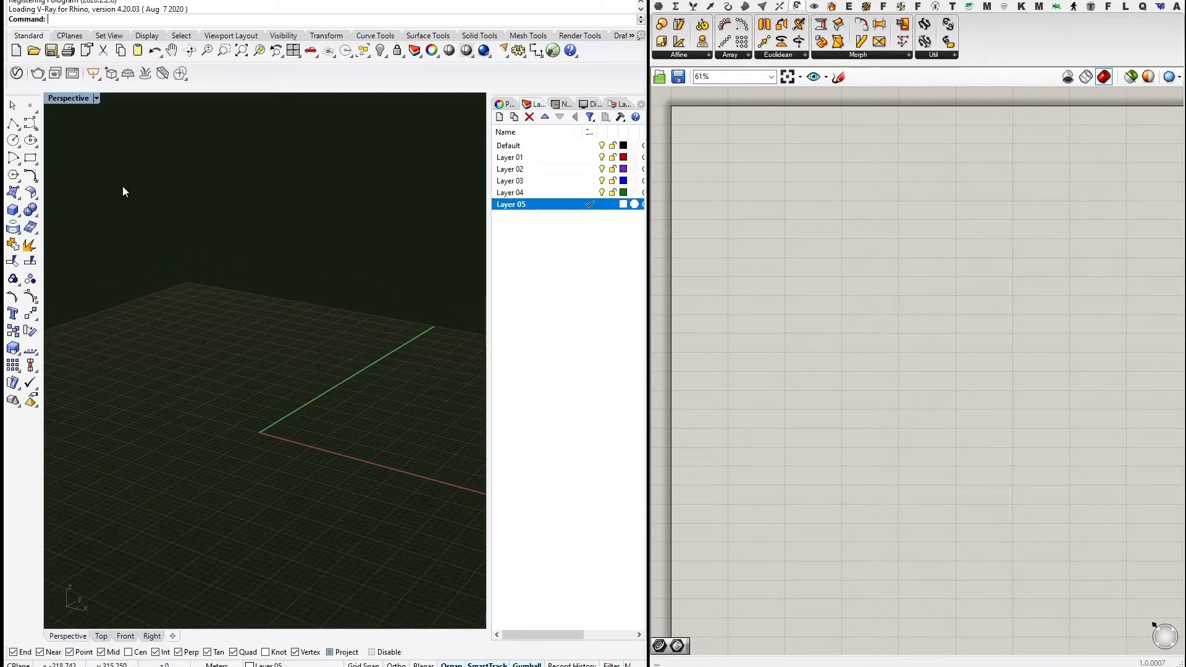
click(13, 209)
click(233, 438)
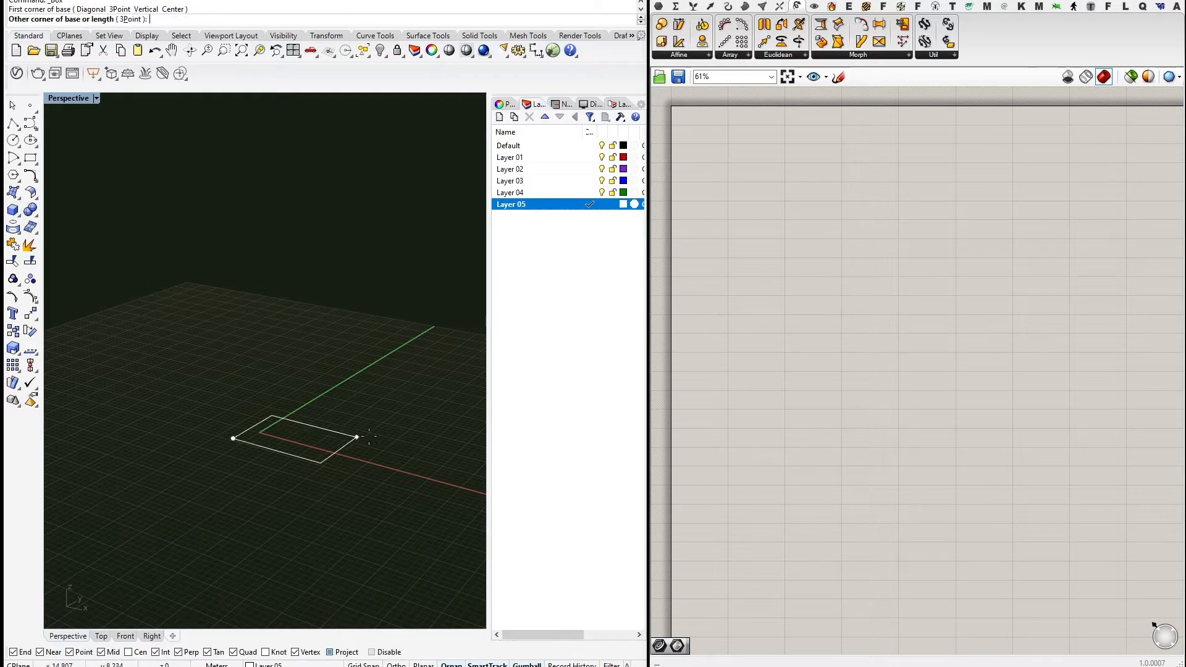
click(377, 421)
click(378, 314)
mouse_move(386, 340)
shift+right_down()
mouse_move(297, 378)
mouse_move(360, 352)
mouse_move(79, 289)
shift+right_up()
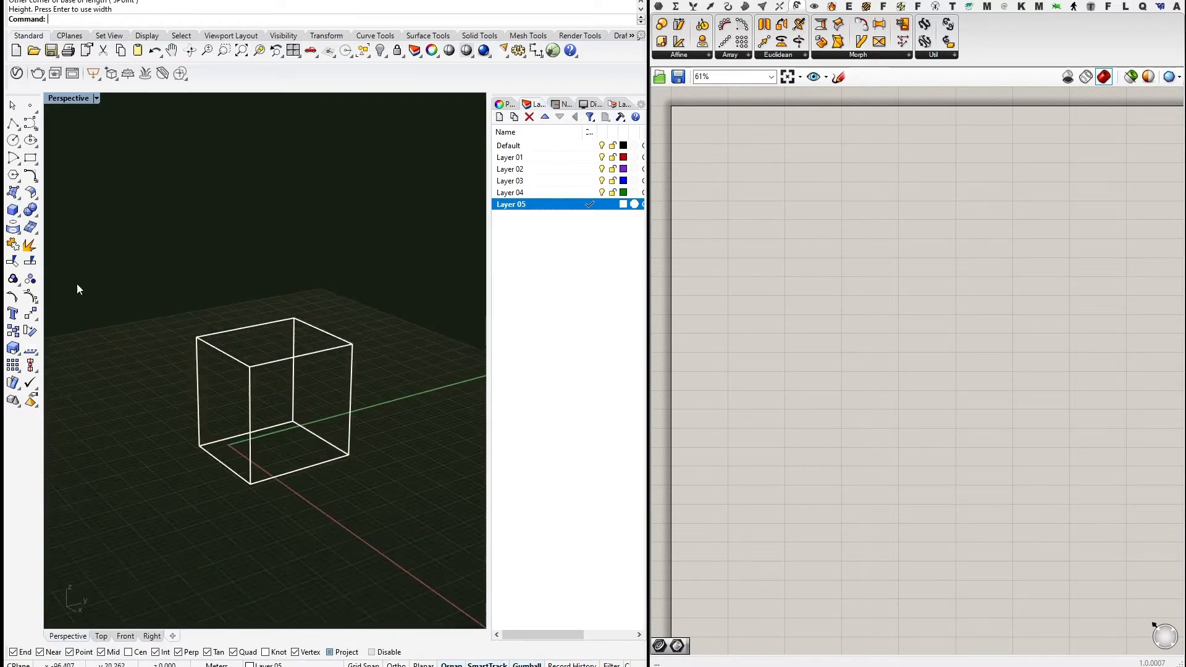
Draw a cylinder beside the box and set the Perspective view to Shaded.
click(17, 213)
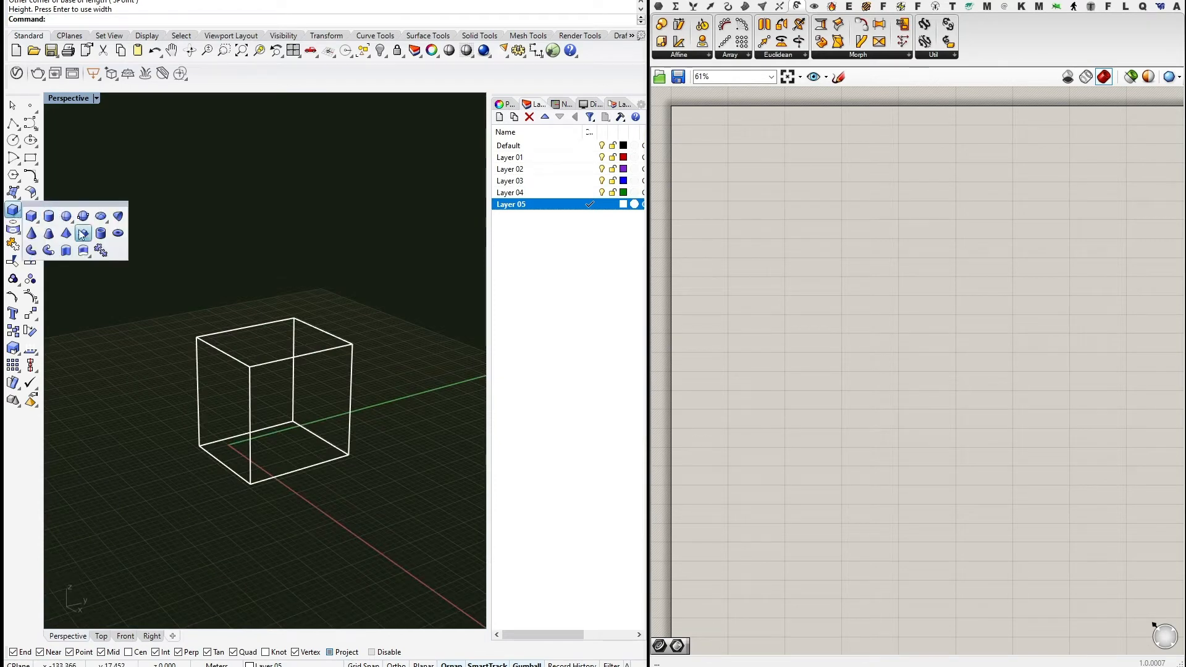
click(49, 215)
shift+right_drag(363, 341, 257, 368)
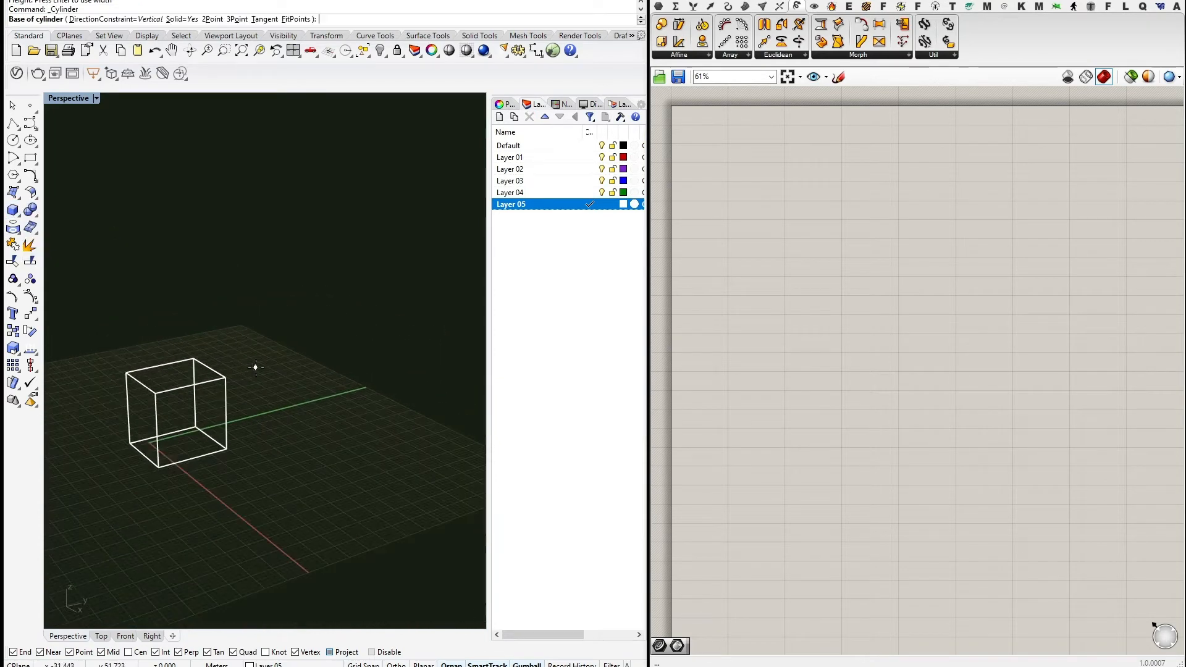
click(256, 366)
click(275, 357)
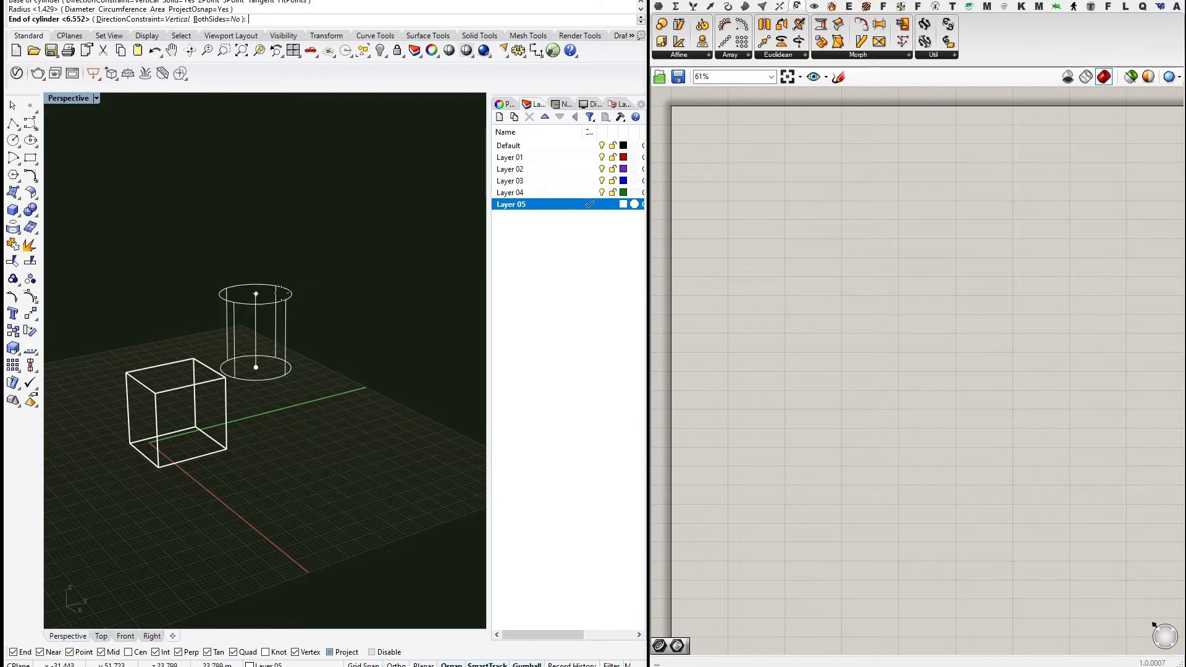
click(258, 293)
shift+right_drag(312, 341, 311, 378)
click(68, 99)
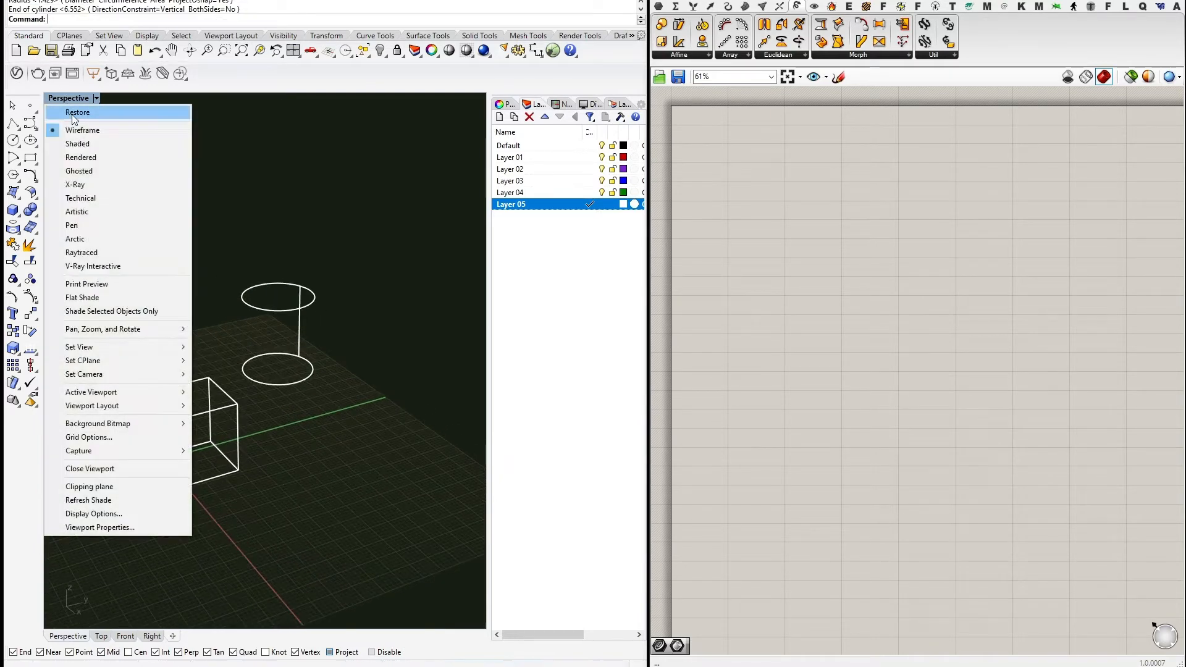
click(80, 143)
Place a Brep parameter that references the Rhino cylinder via Set one Brep.
click(657, 7)
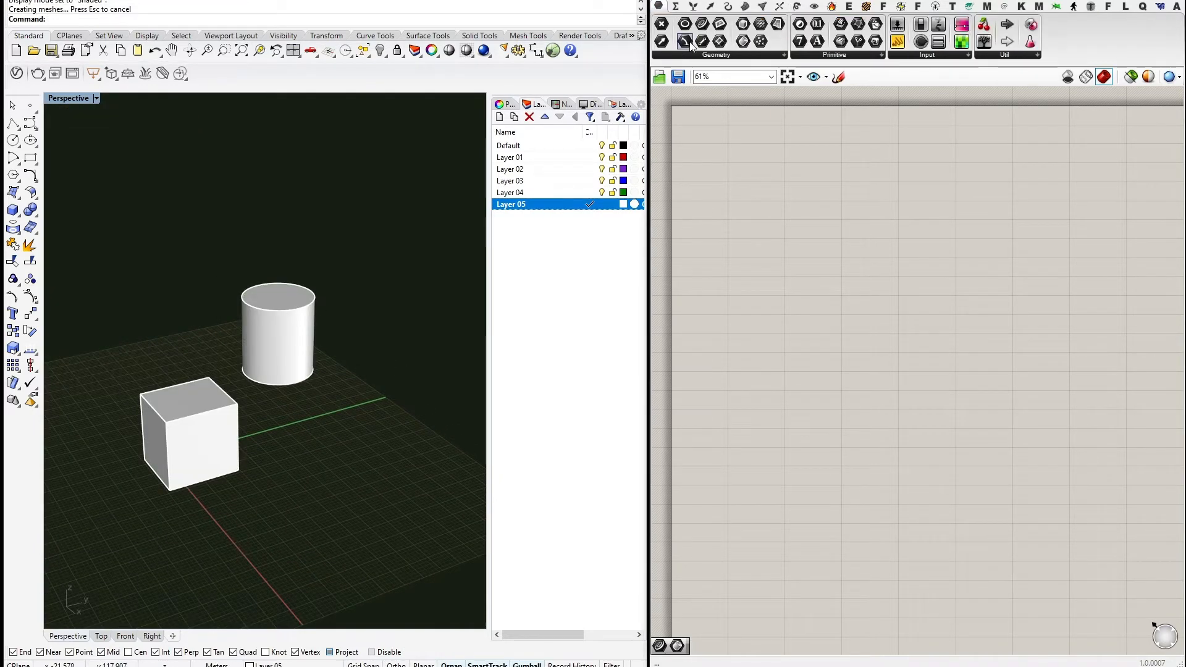
mouse_move(724, 174)
mouse_down()
mouse_move(720, 154)
mouse_move(710, 185)
mouse_up()
scroll(716, 180, up, 3)
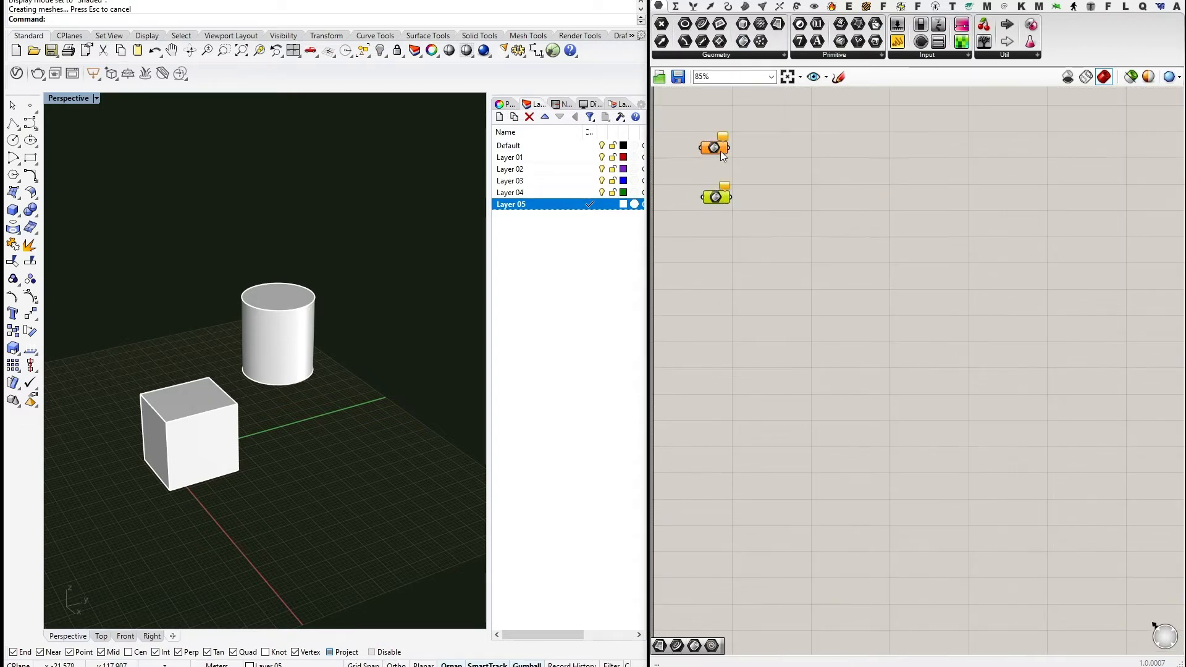
right_click(713, 152)
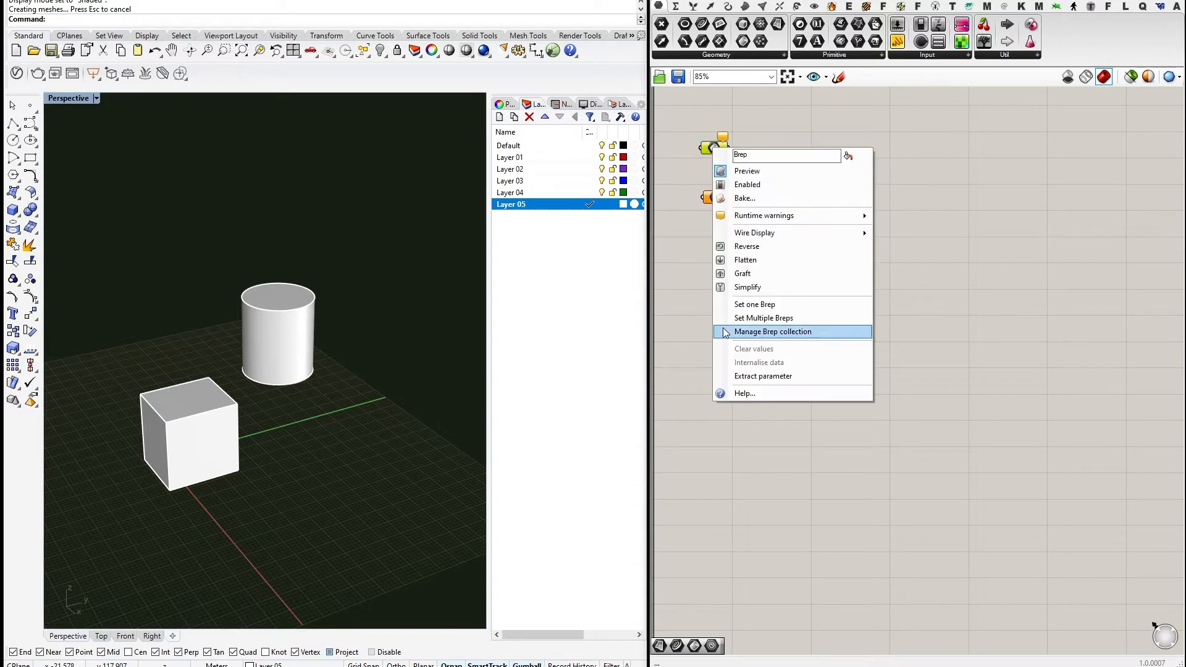
click(760, 304)
click(247, 327)
Set the second Brep parameter to reference the box and stack it under the first.
right_click(716, 198)
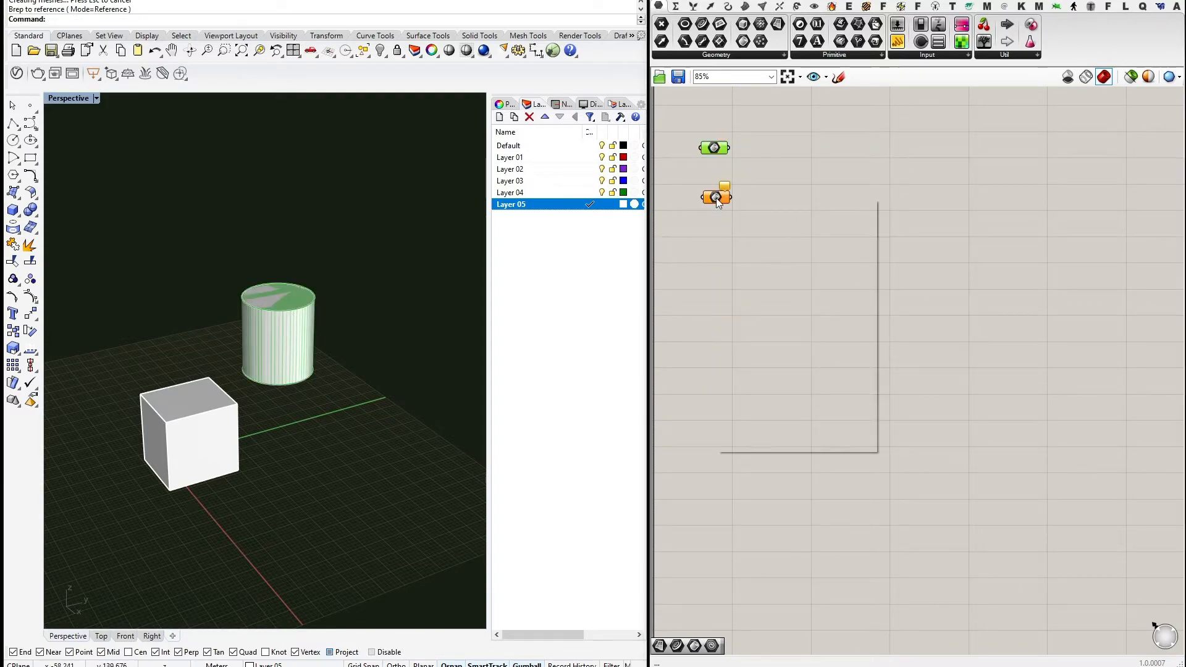
click(759, 353)
click(184, 432)
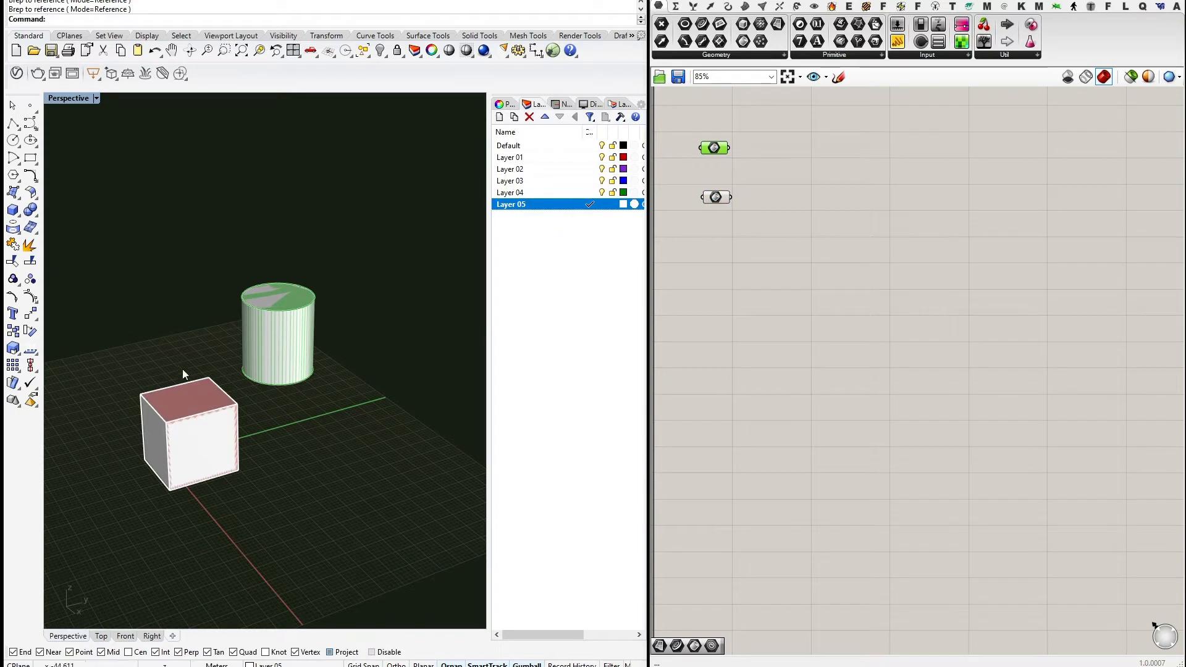
right_drag(259, 436, 404, 415)
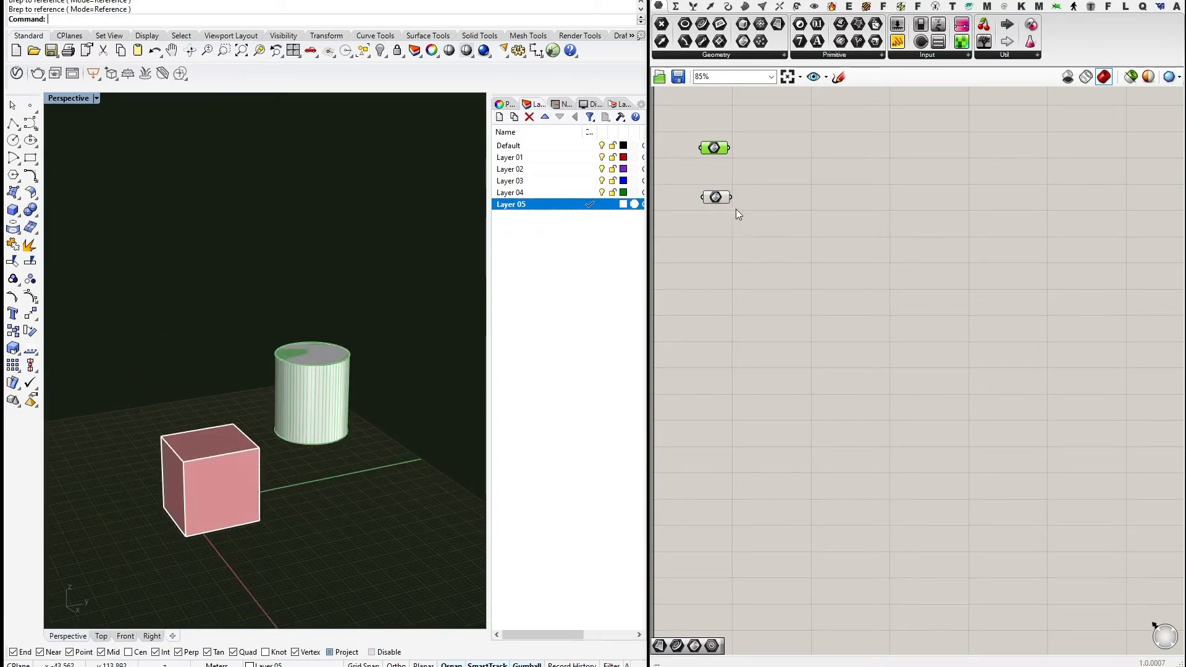
click(716, 198)
drag(722, 198, 720, 172)
click(758, 227)
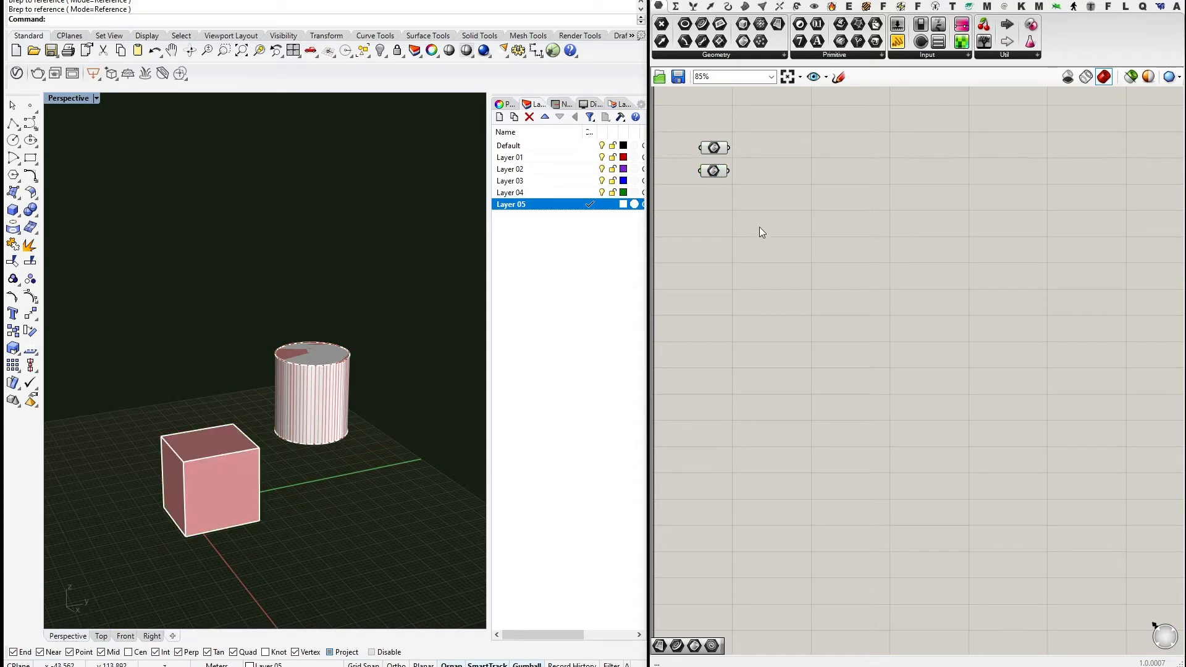
mouse_move(277, 455)
shift+right_down()
mouse_move(266, 403)
mouse_move(292, 468)
shift+right_up()
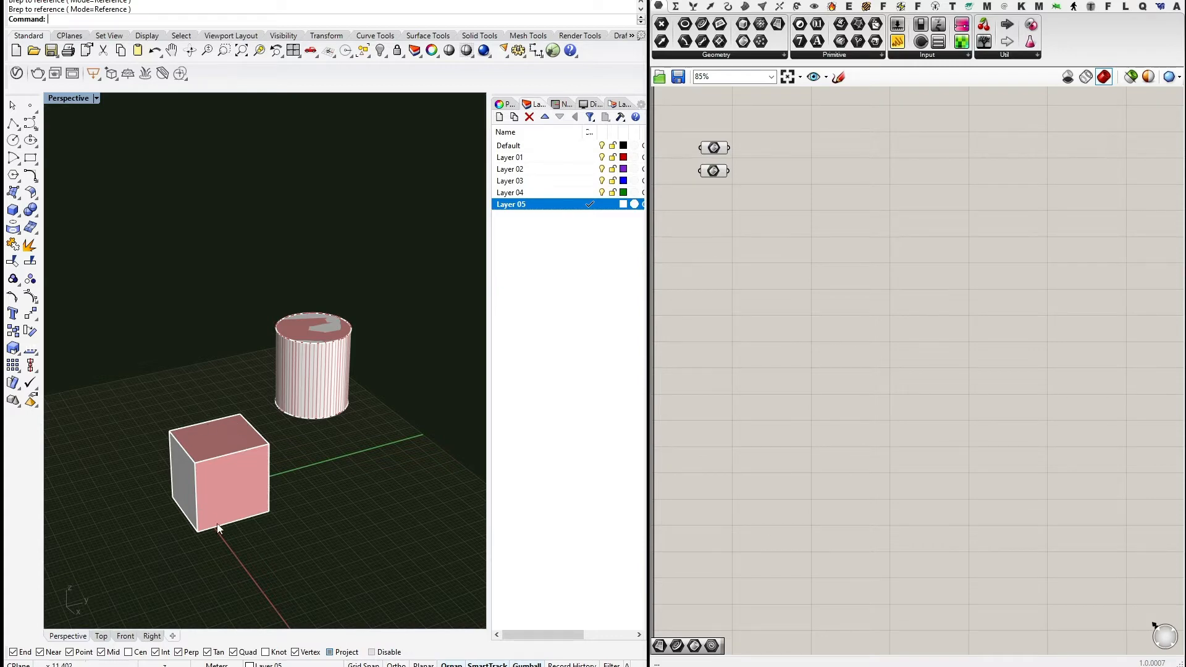
right_drag(311, 498, 283, 476)
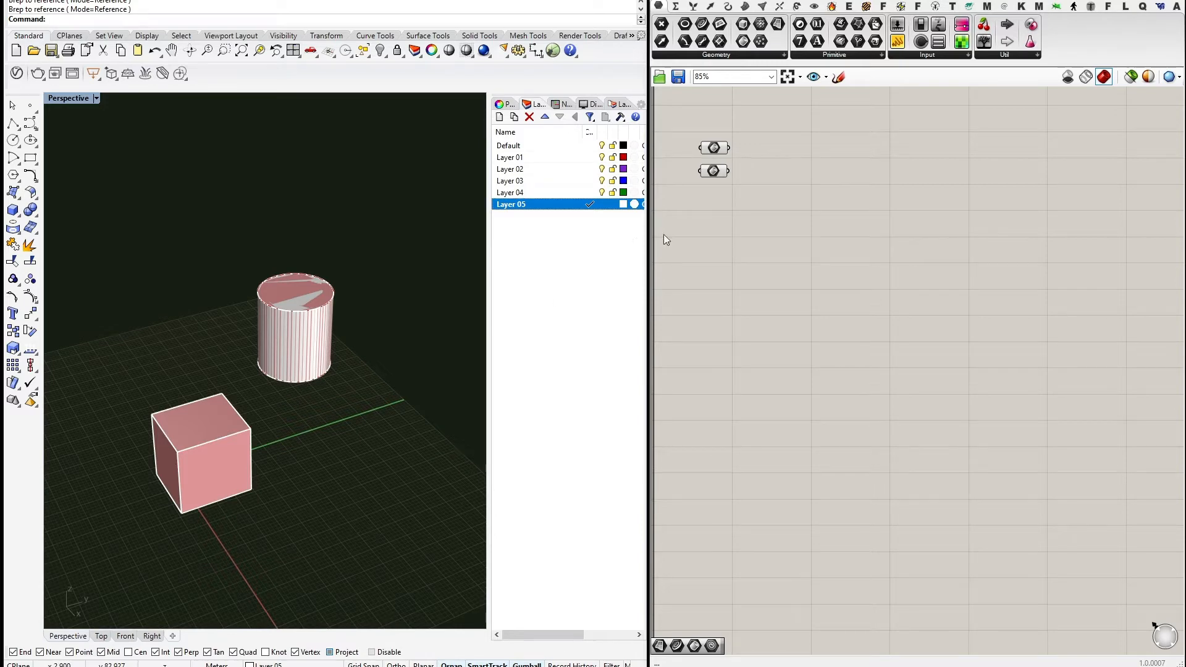
Add a Geometry Pipeline component below the two Brep parameters.
click(741, 55)
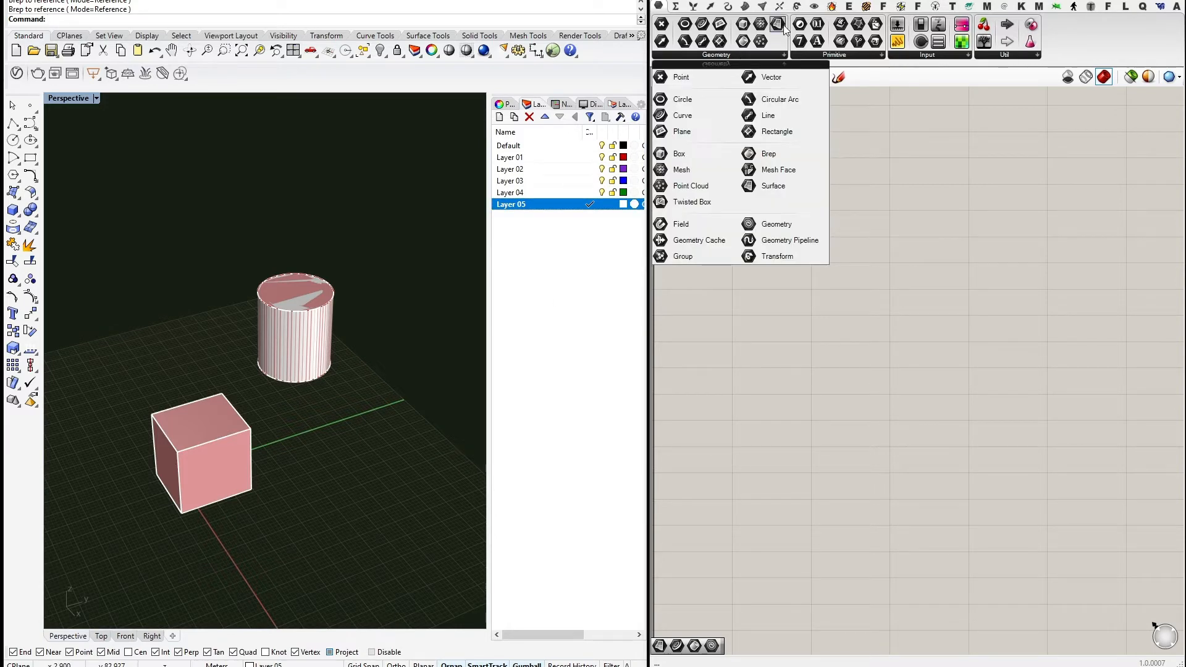
drag(784, 241, 726, 241)
click(783, 240)
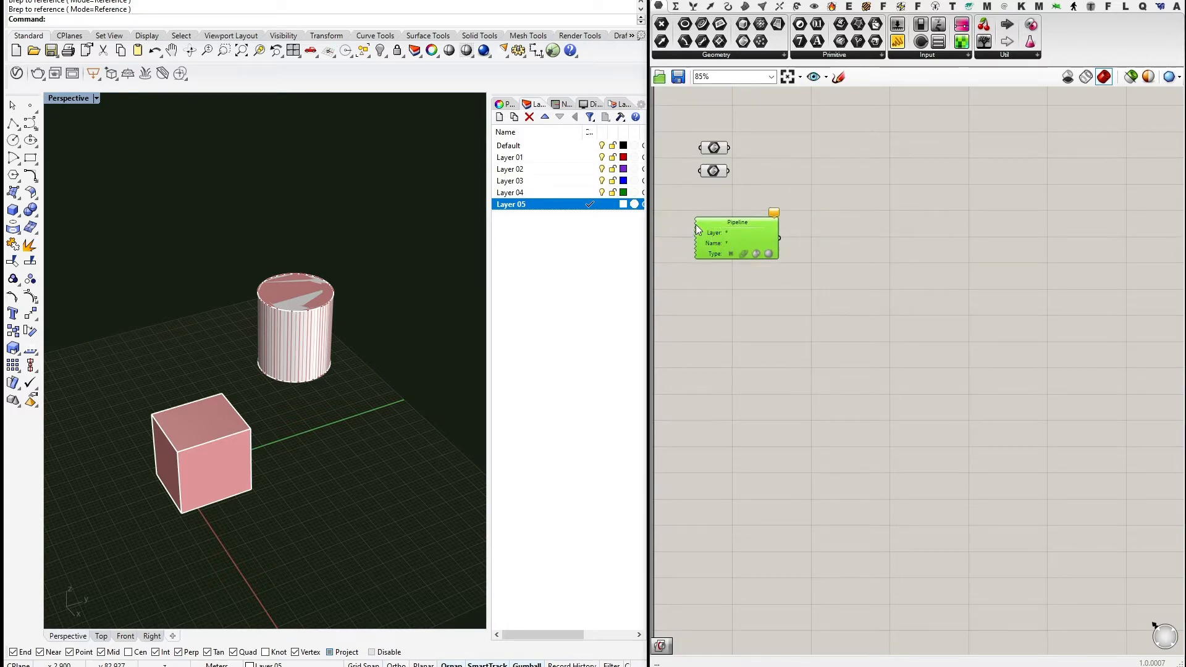
click(688, 235)
click(737, 239)
scroll(732, 241, up, 3)
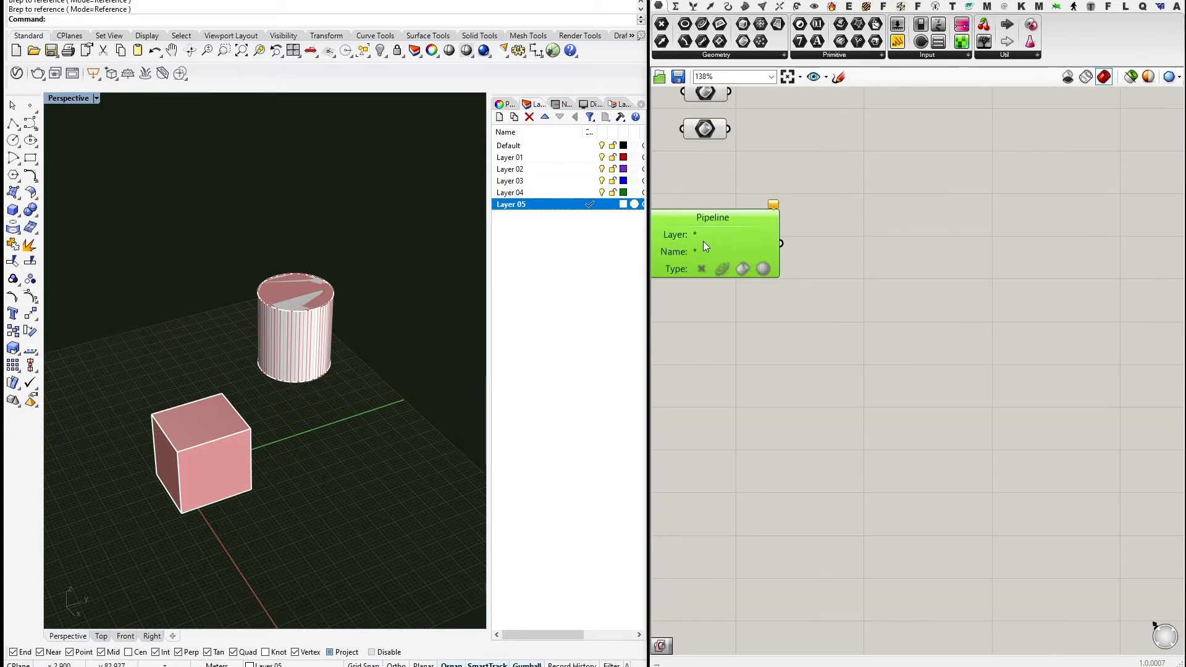
right_drag(877, 223, 895, 241)
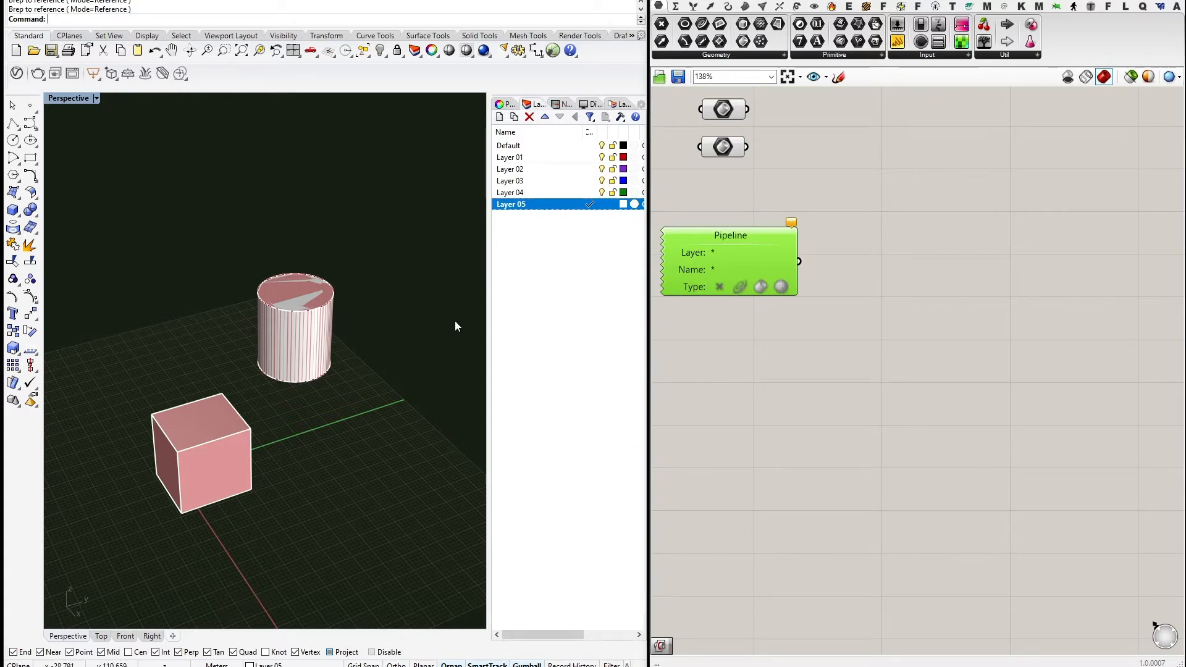
mouse_move(335, 394)
shift+right_down()
mouse_move(347, 424)
mouse_move(343, 399)
shift+right_up()
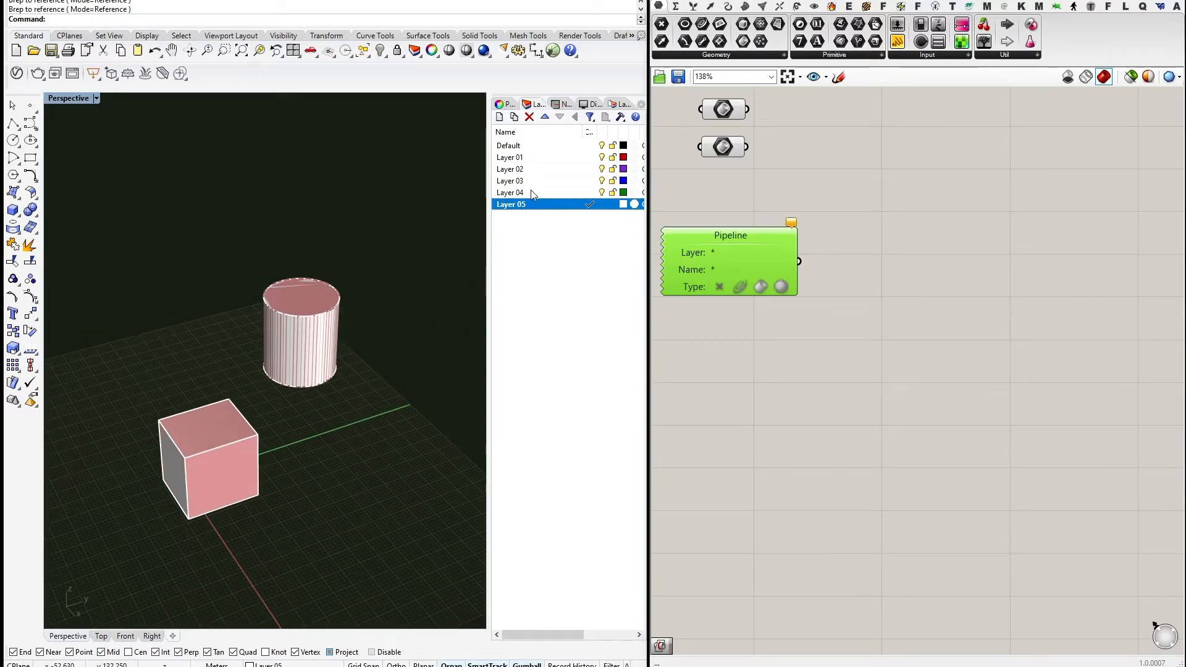
Move the cylinder onto Layer 03.
click(312, 298)
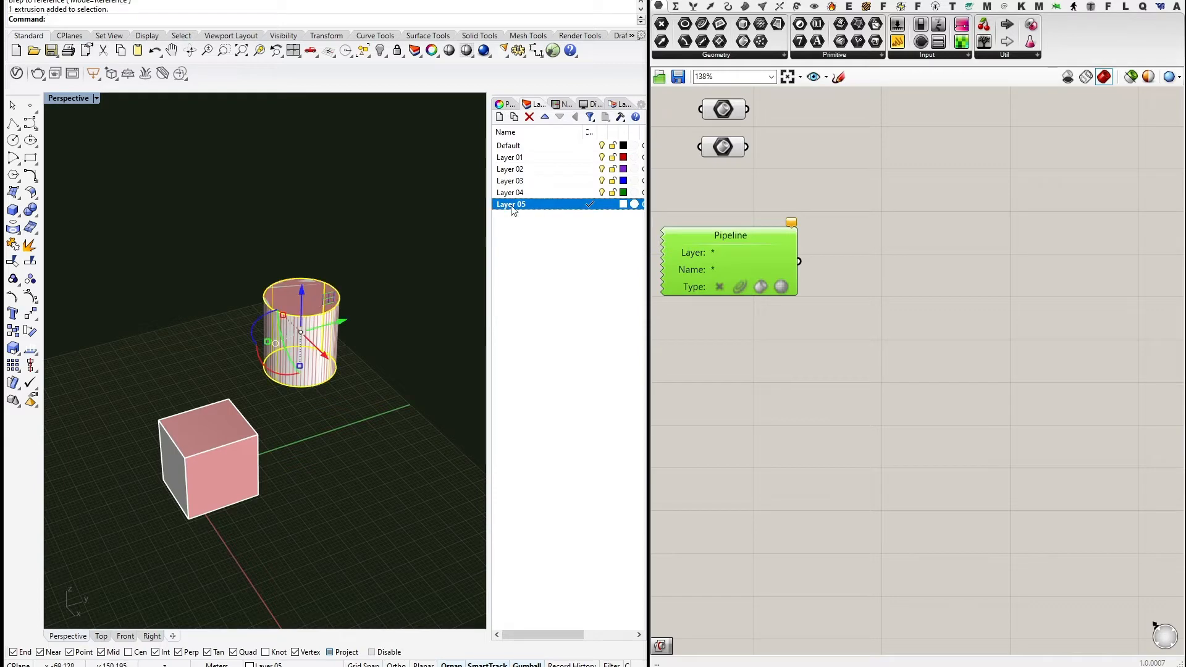
right_click(510, 181)
click(560, 399)
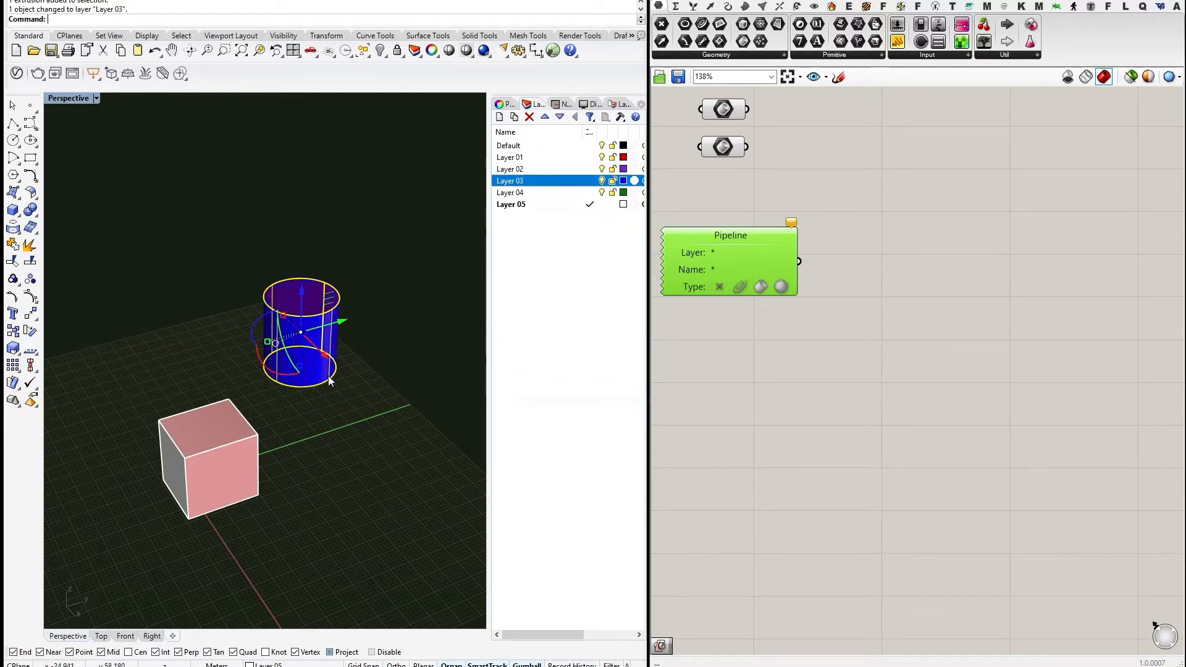
click(469, 299)
Duplicate the Pipeline and filter the upper one to 'Layer 03', including Breps.
drag(716, 262, 754, 321)
key(ctrl+c)
key(ctrl+v)
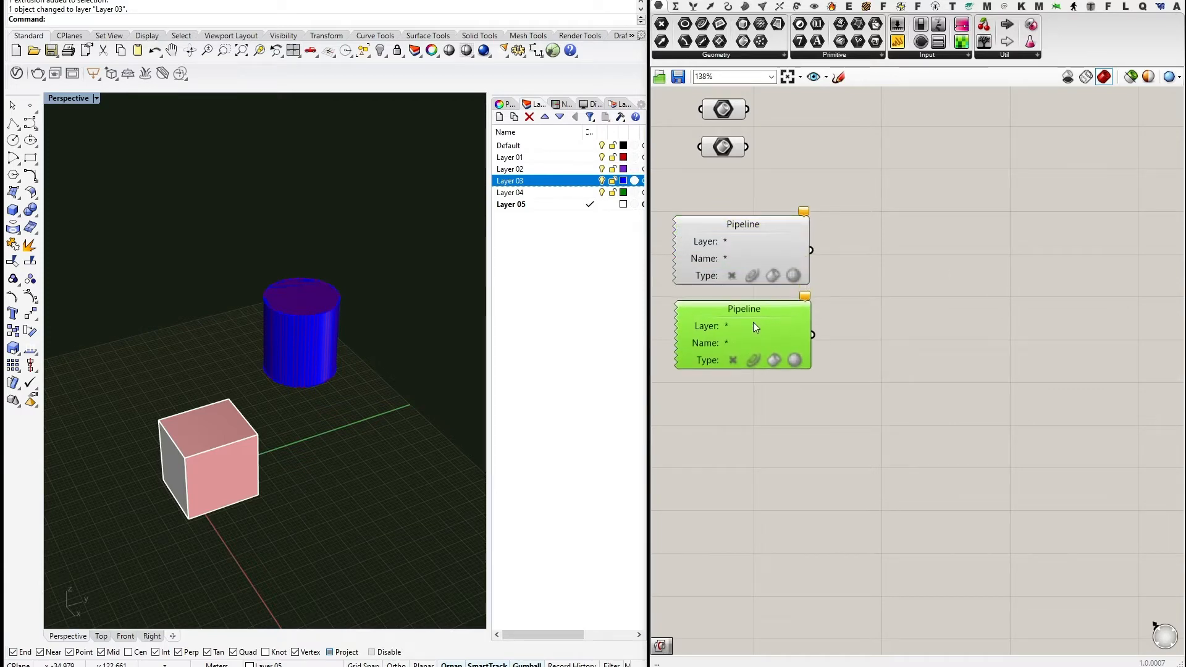
double_click(750, 240)
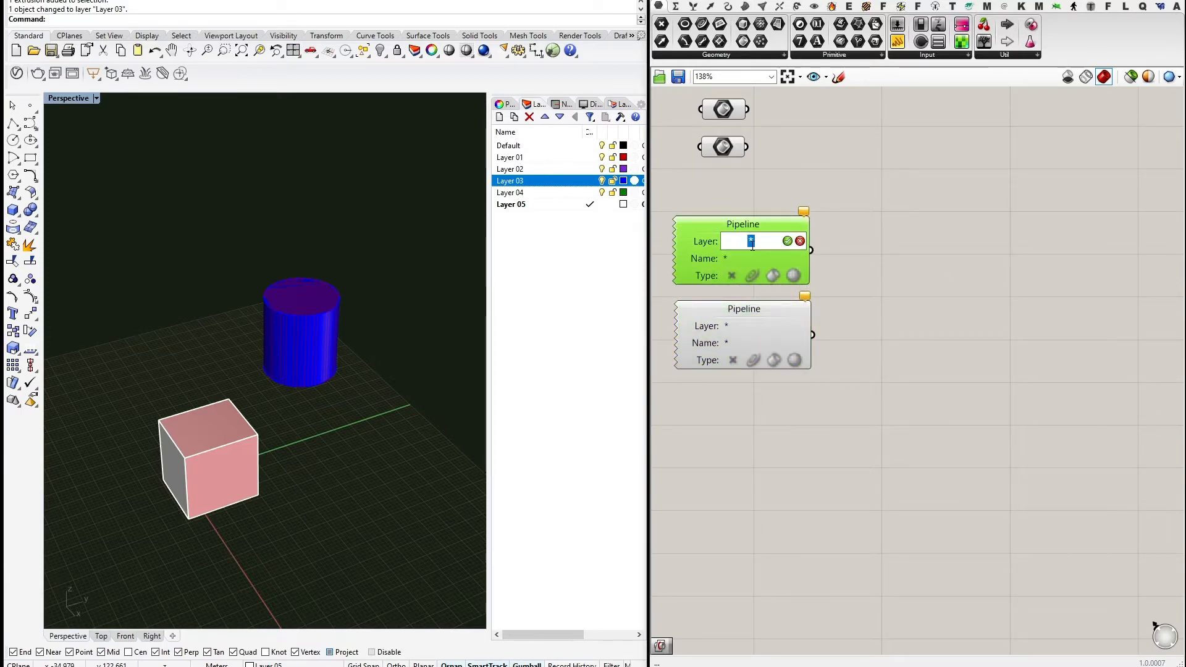
text(Layer)
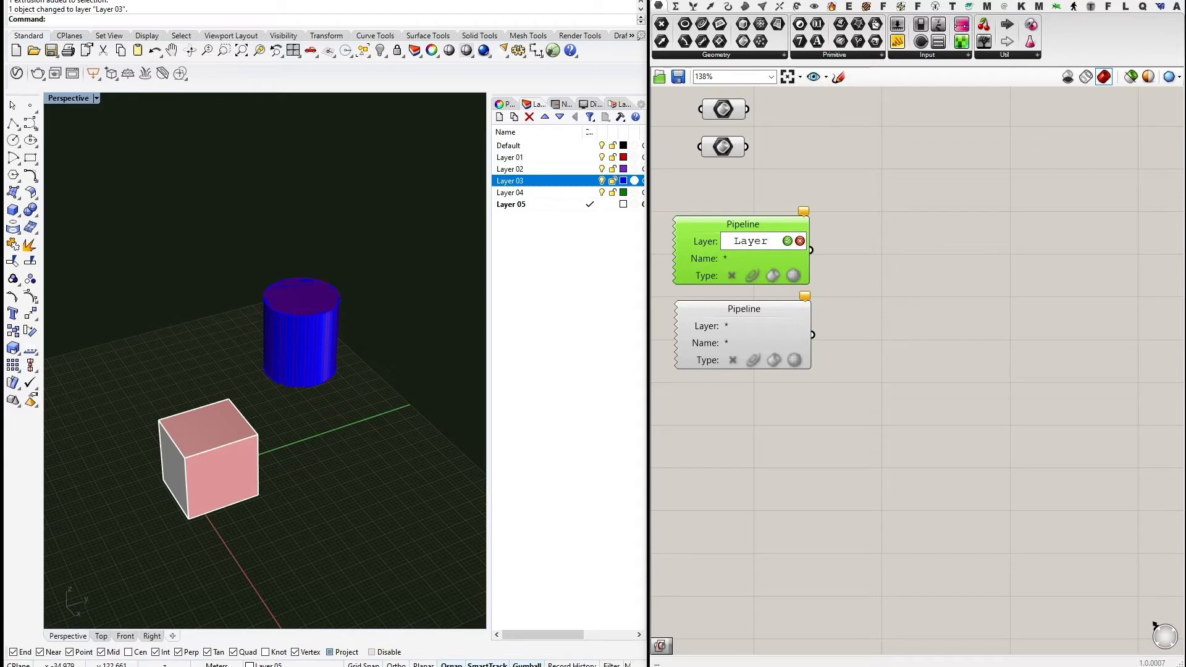
text( 03)
key(Return)
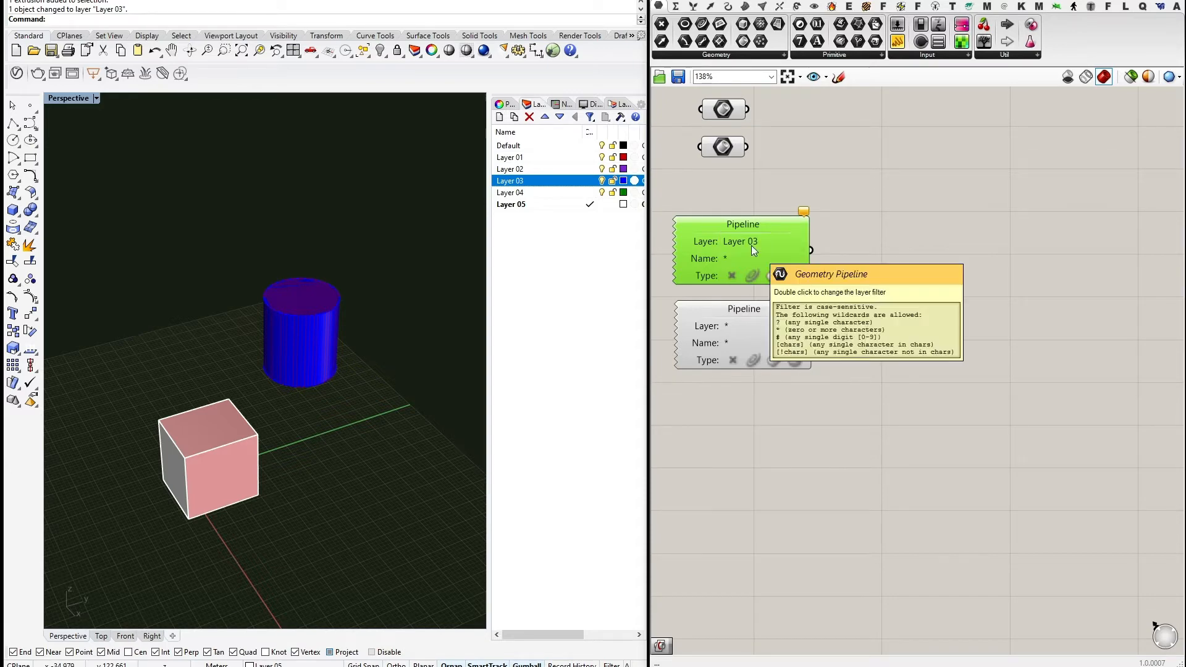
click(772, 276)
right_drag(844, 285, 843, 294)
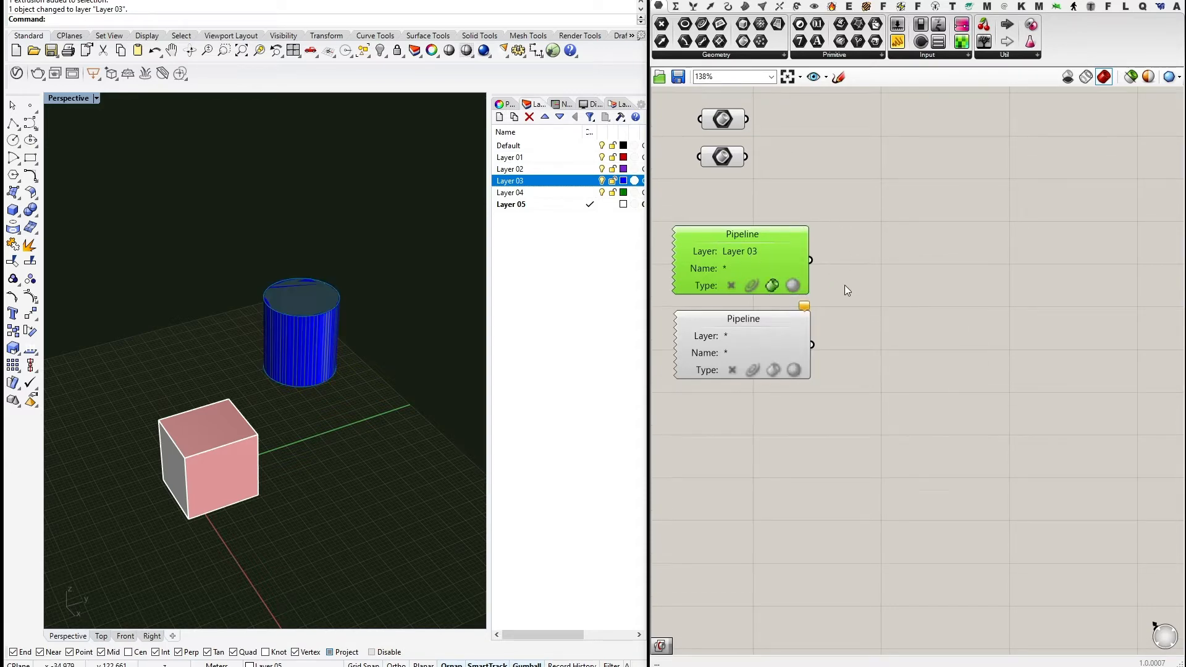
click(798, 259)
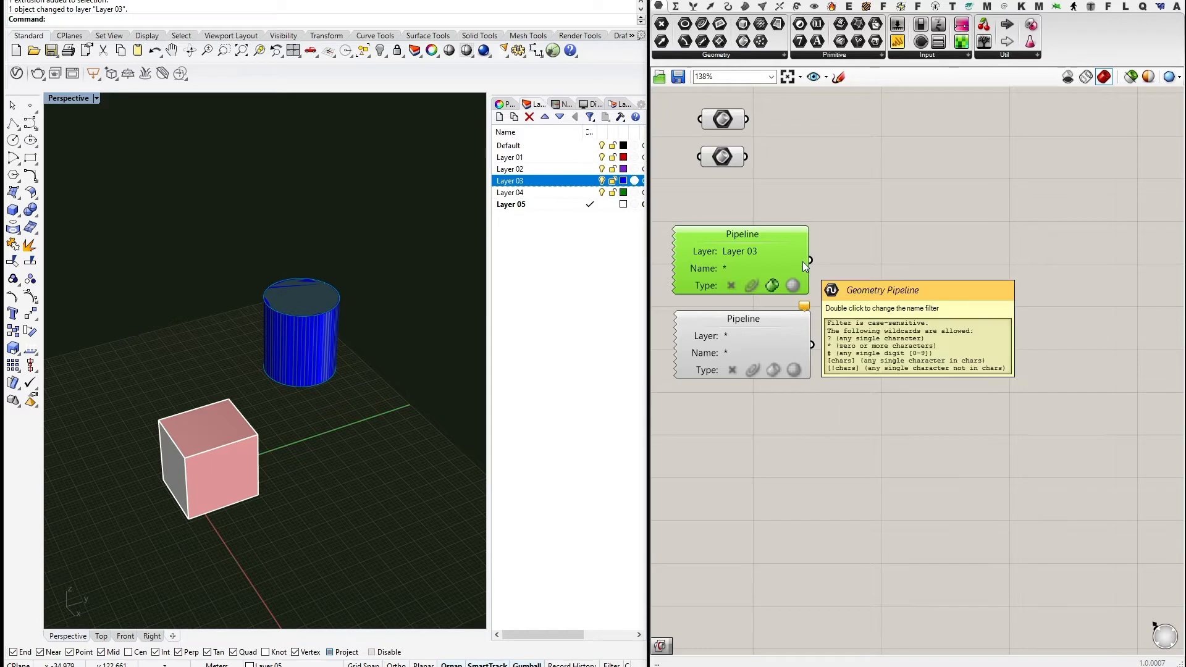
Wire the Pipeline into a new Geometry parameter and make Layer 03 current.
drag(743, 24, 887, 242)
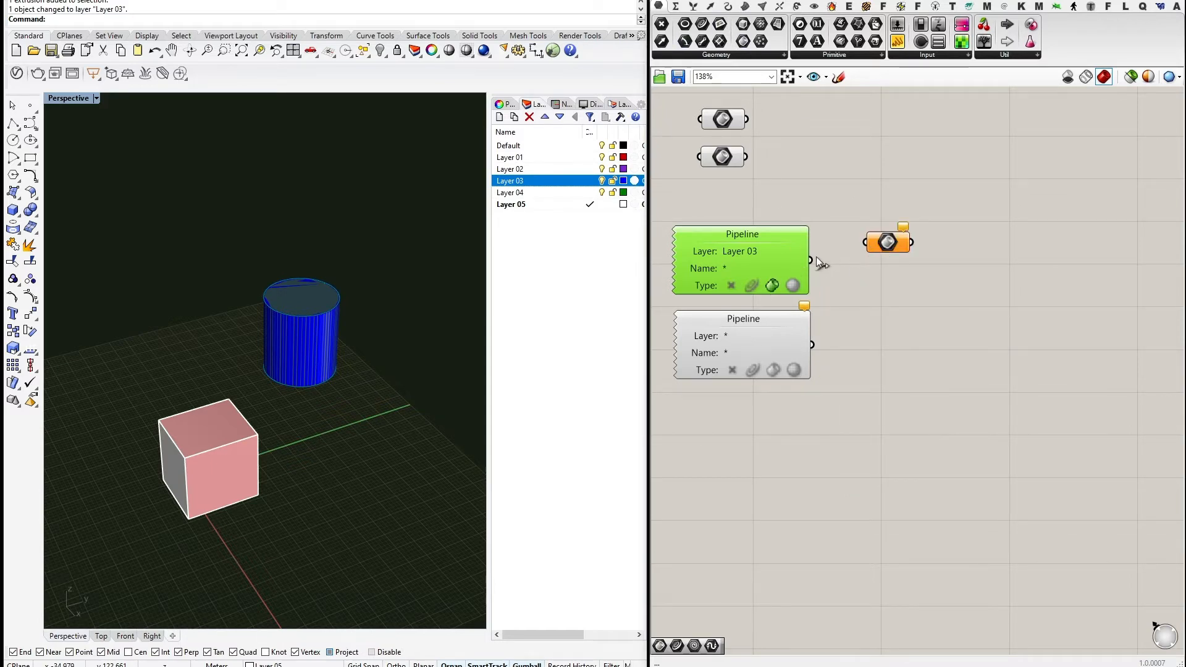
drag(810, 259, 885, 260)
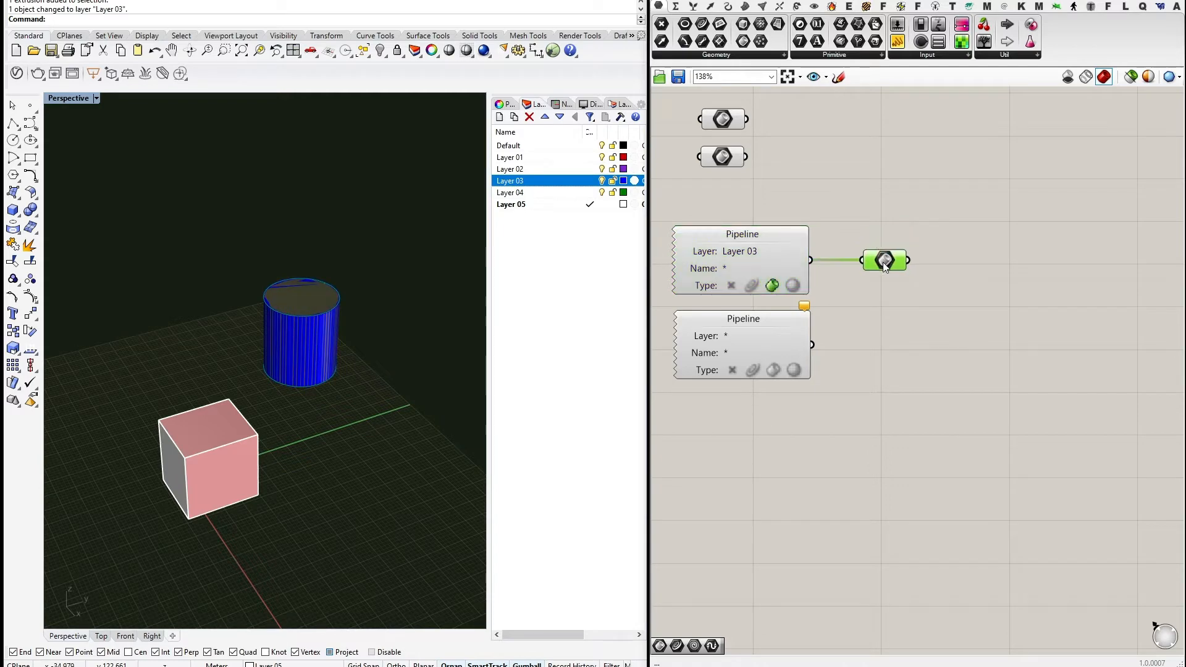
click(593, 180)
Draw a new box beside the cylinder from two base corners and a height.
click(12, 210)
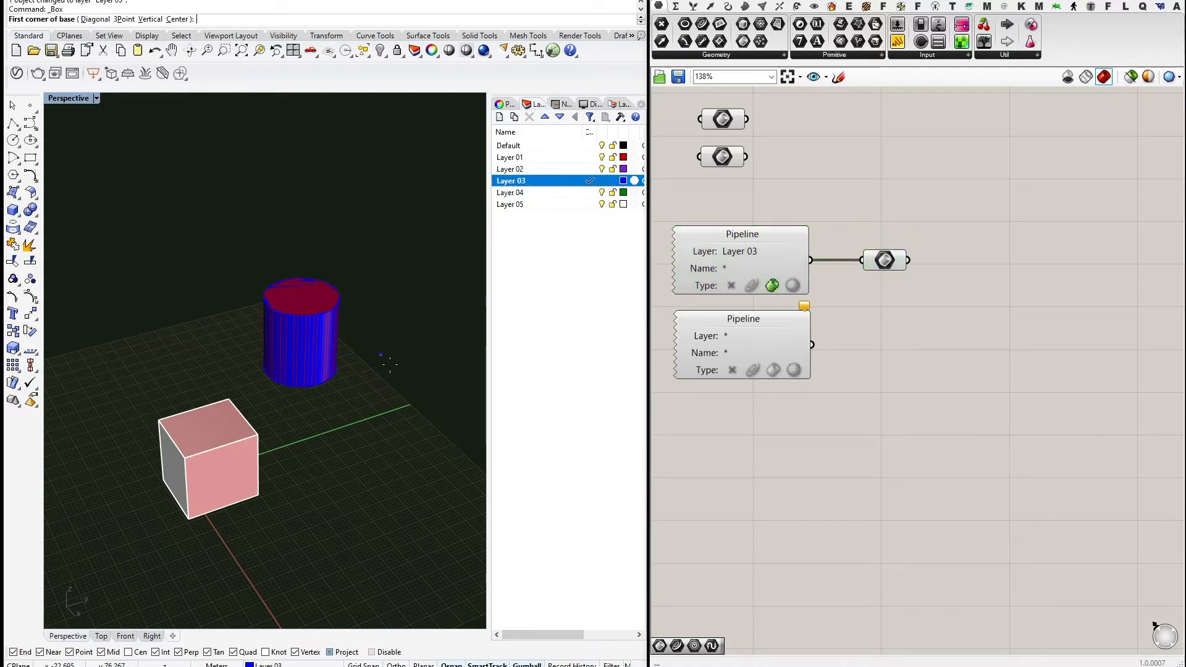
click(363, 397)
click(427, 386)
click(413, 376)
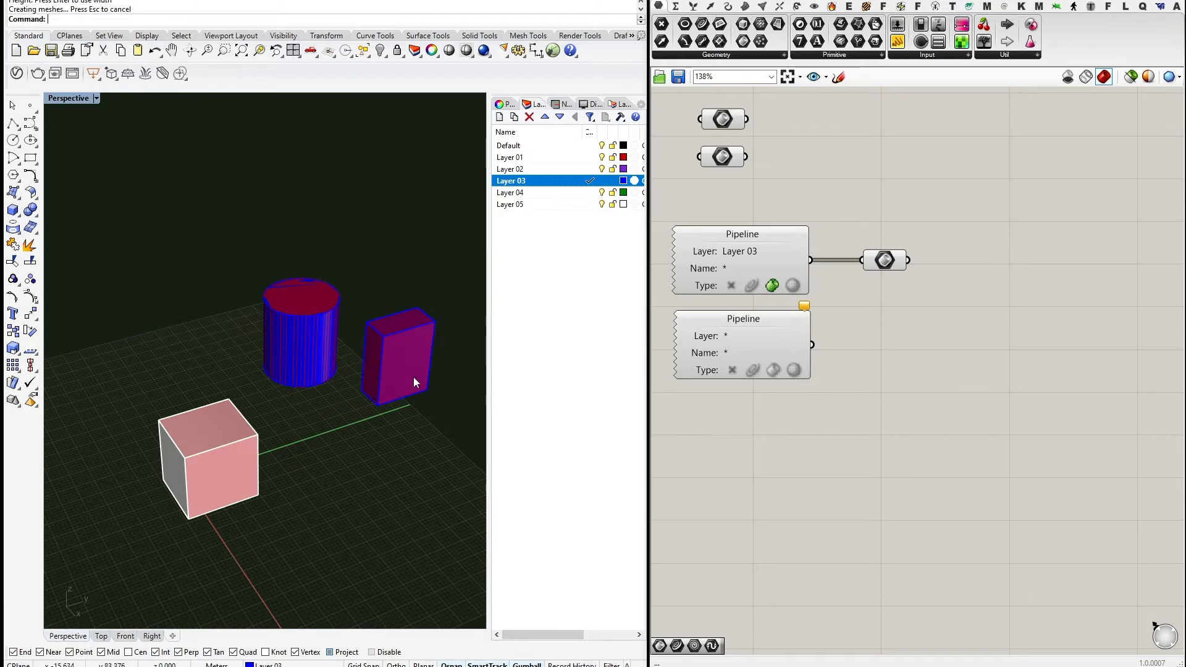
right_drag(413, 377, 402, 352)
right_click(401, 352)
Reposition both views and window-select the two Pipeline components.
shift+right_drag(423, 412, 370, 401)
shift+right_drag(307, 431, 382, 492)
right_click(384, 491)
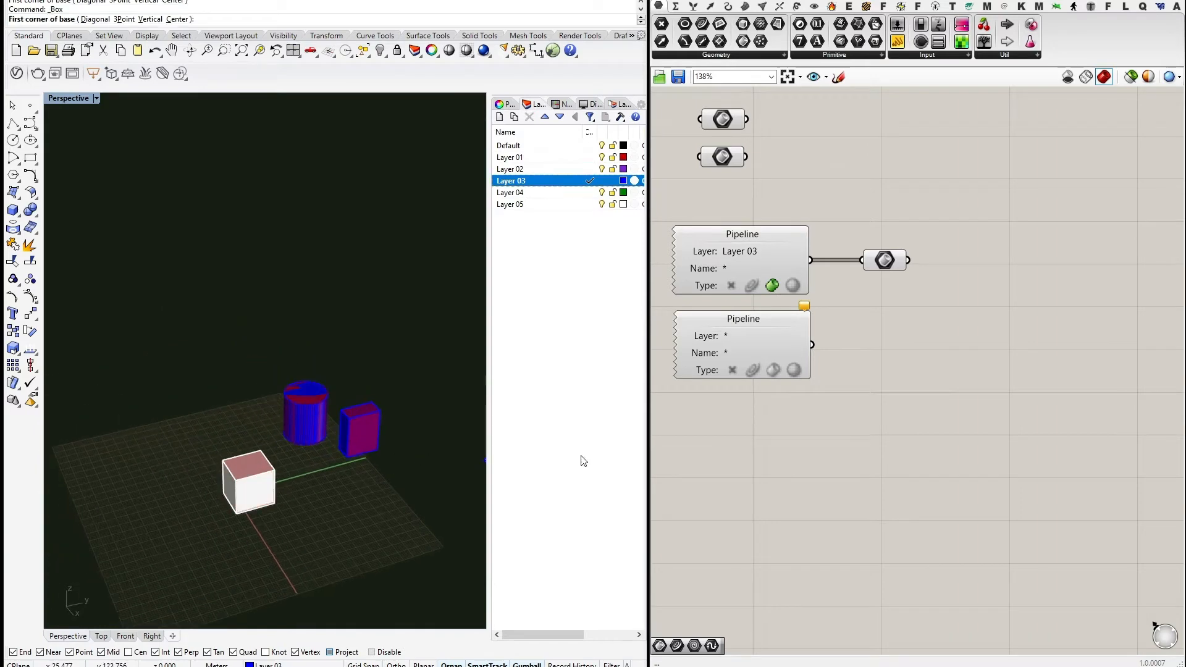
right_drag(833, 318, 842, 357)
scroll(843, 356, down, 2)
right_click(843, 356)
click(932, 326)
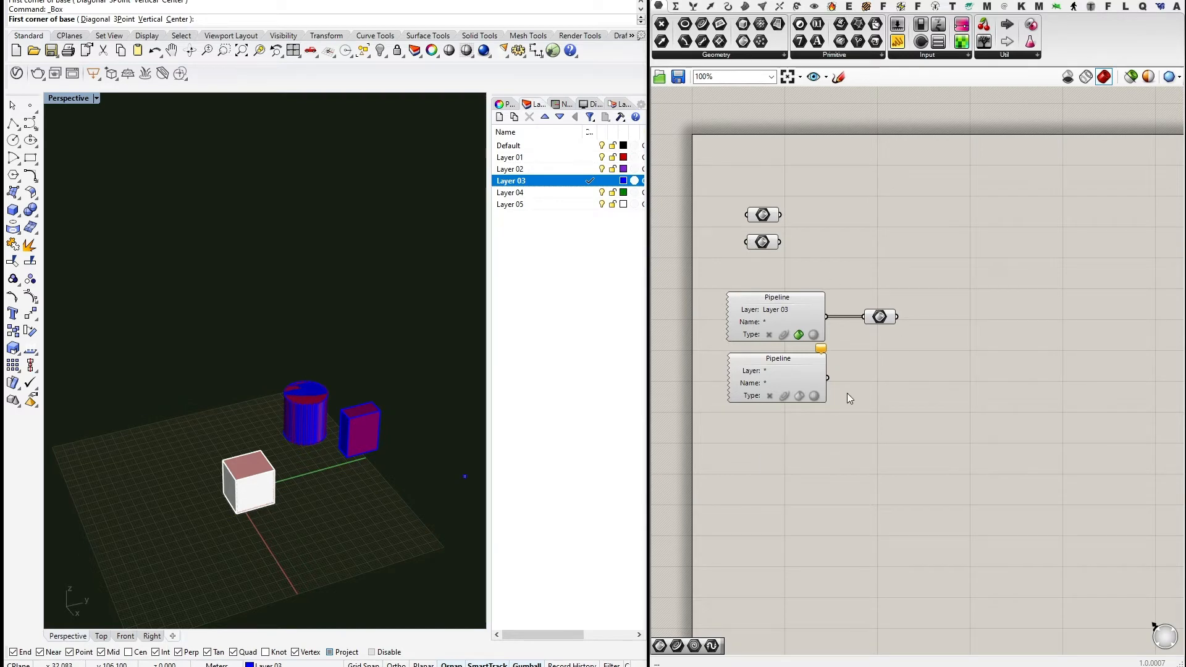
drag(885, 403, 813, 350)
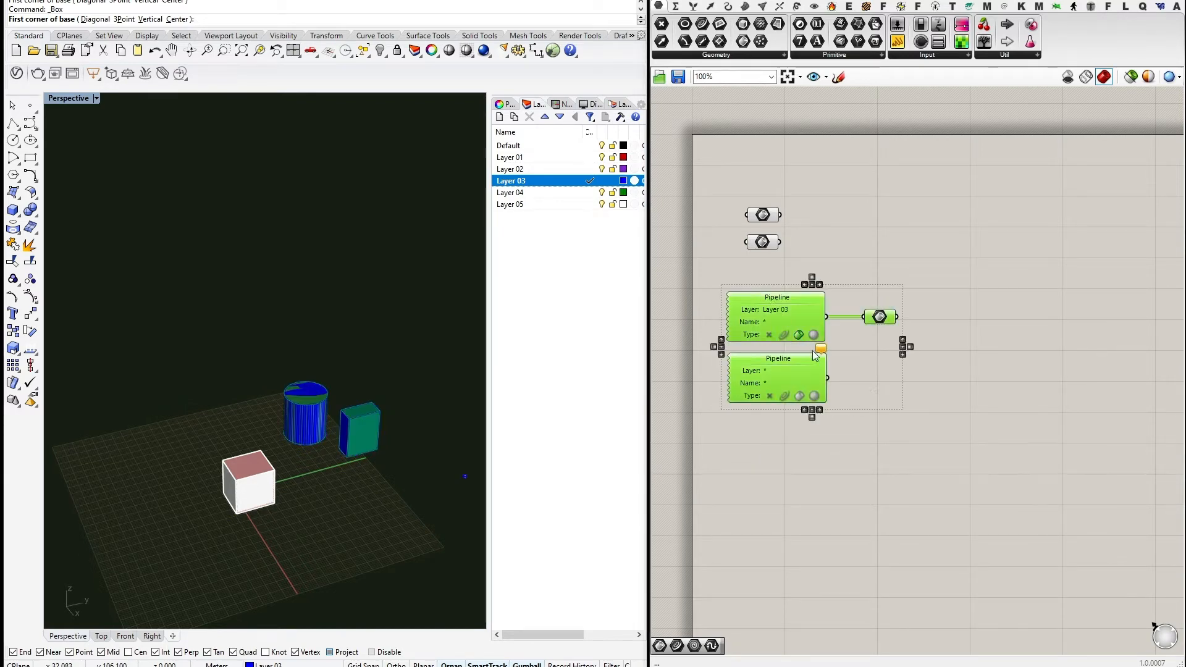
Delete the Pipeline components, their parameter and the newly drawn box.
key(Delete)
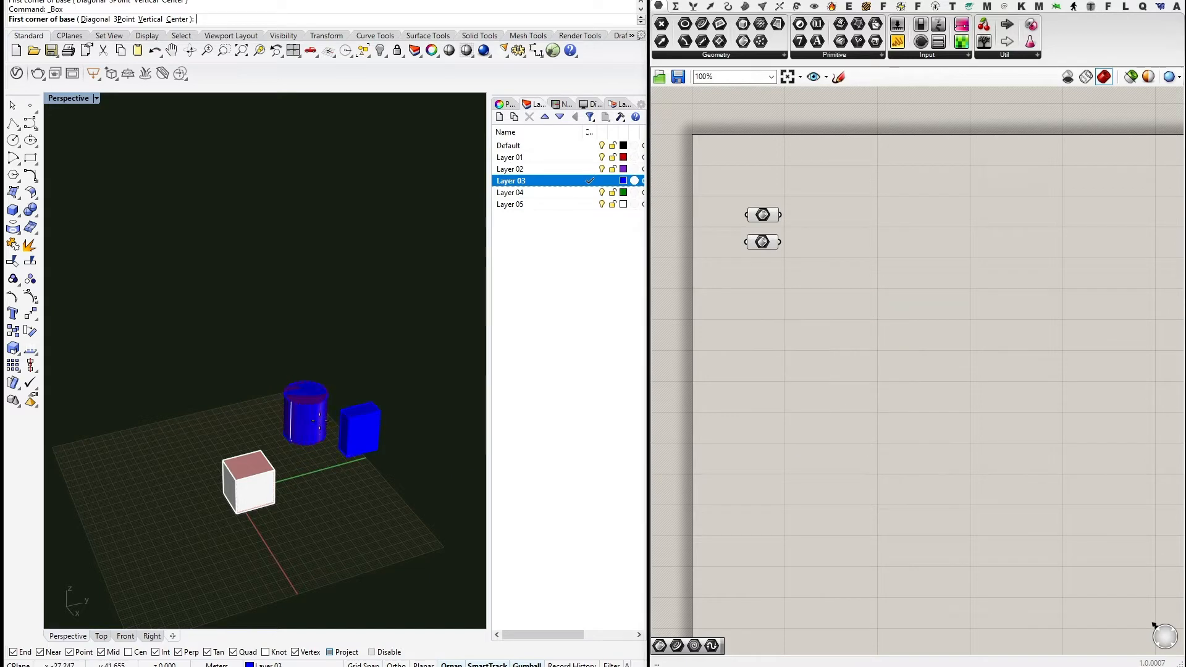
key(Escape)
click(376, 412)
key(Delete)
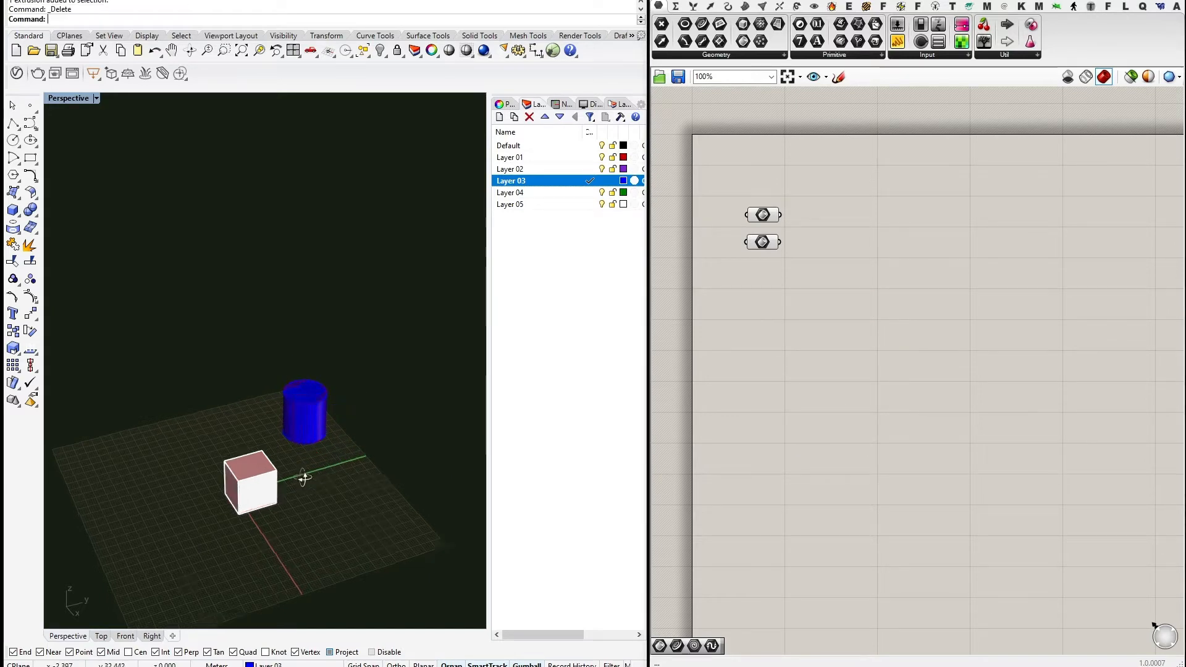
right_drag(305, 477, 312, 509)
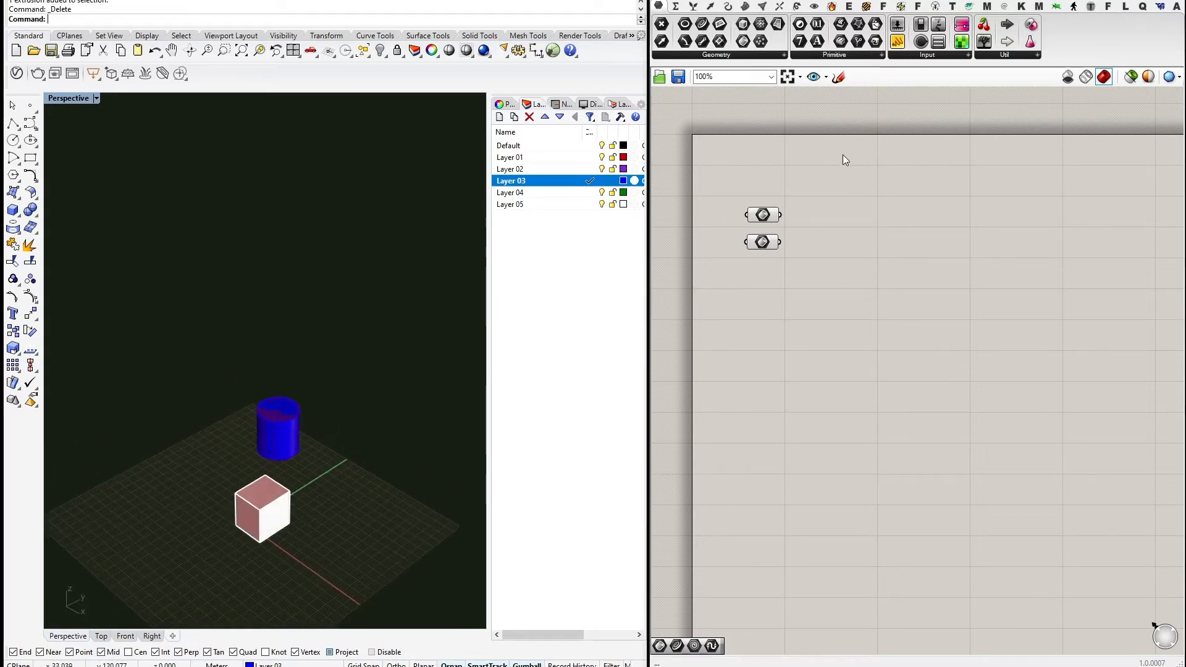
Tidy the Grasshopper canvas and bring up the Transform components.
mouse_move(837, 243)
right_down()
mouse_move(818, 240)
mouse_move(851, 233)
right_up()
right_click(851, 232)
right_click(821, 195)
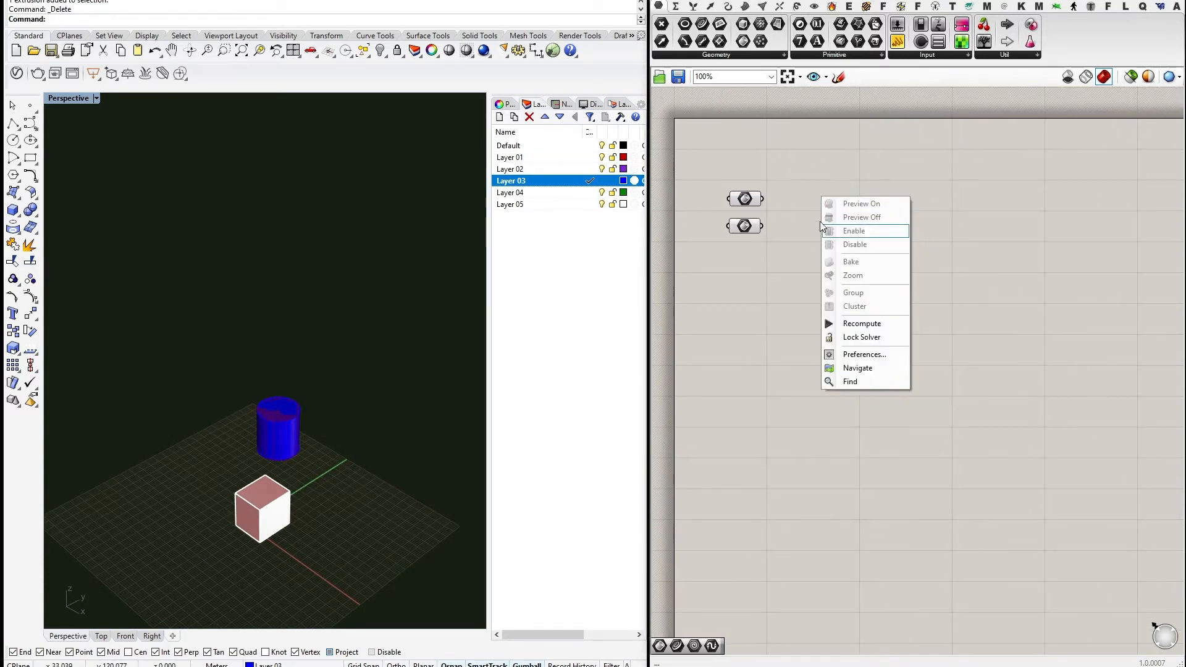
right_click(818, 211)
click(810, 205)
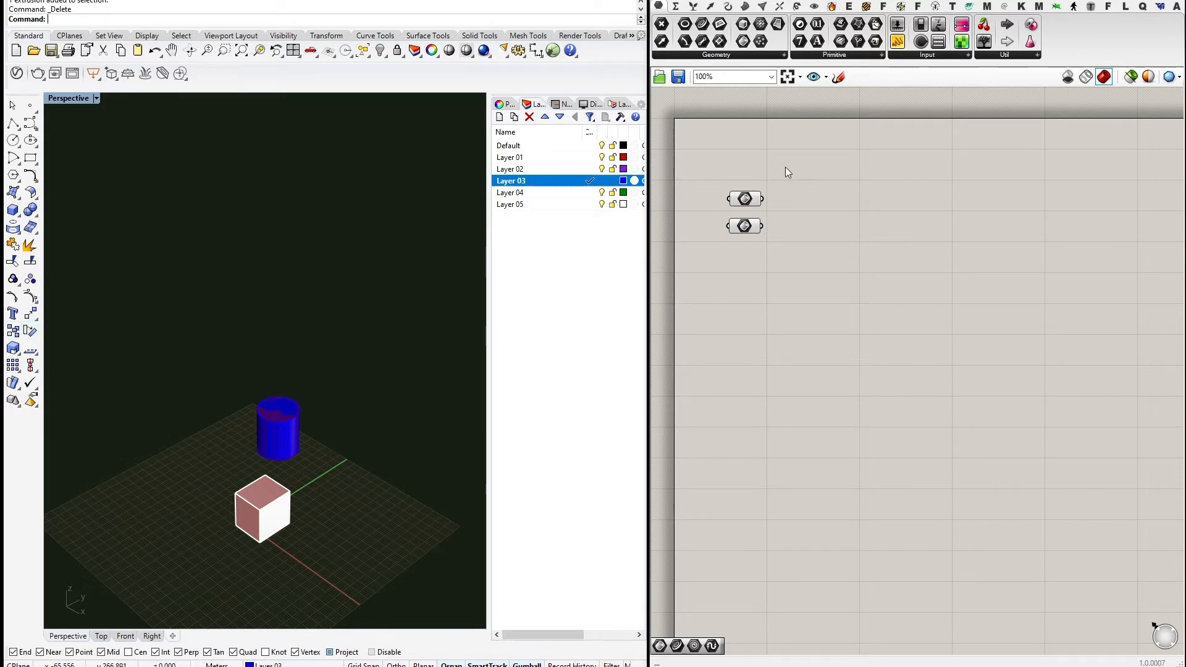
click(797, 6)
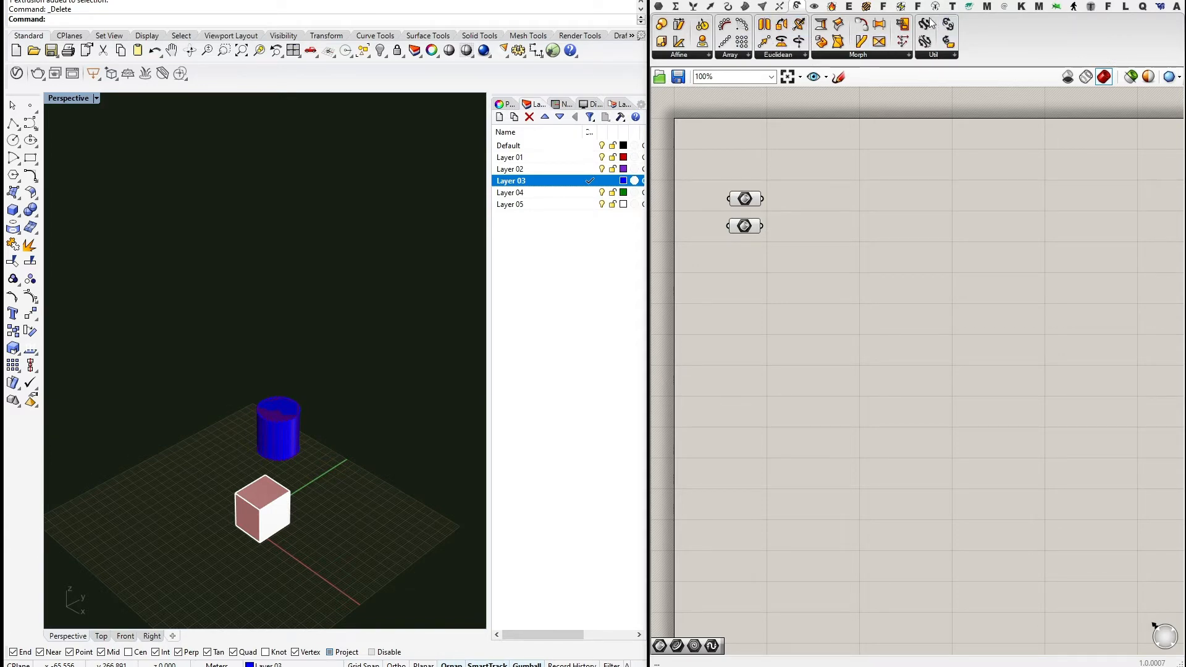
Place a Move component from the Euclidean transforms onto the canvas.
click(938, 57)
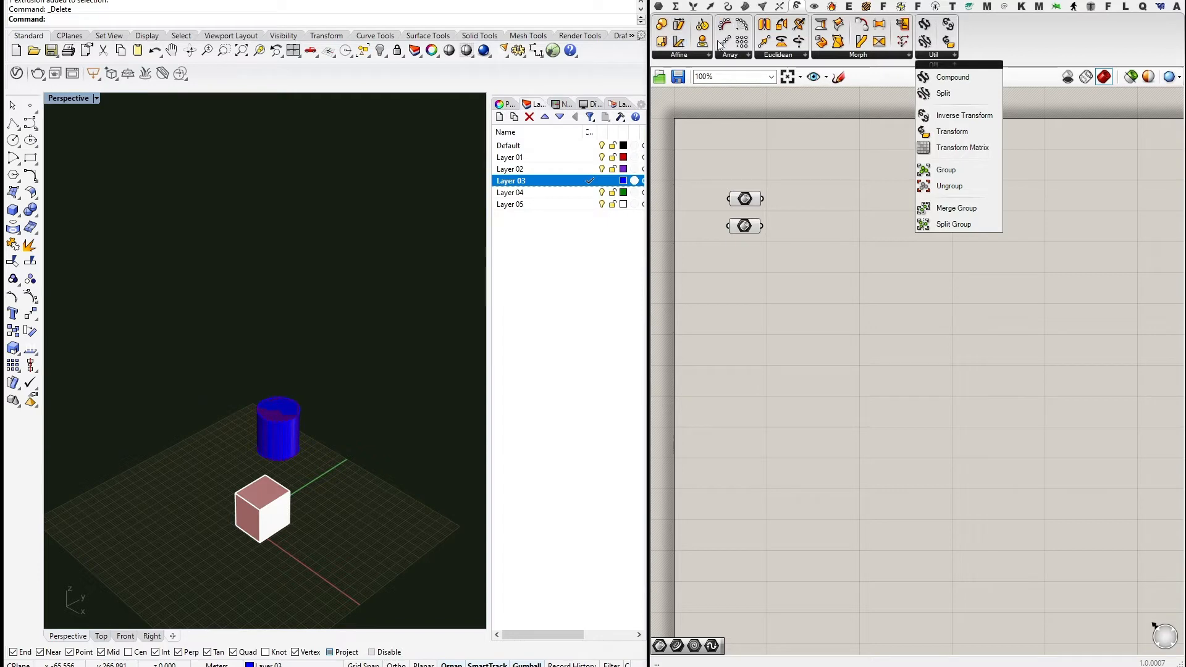
click(772, 159)
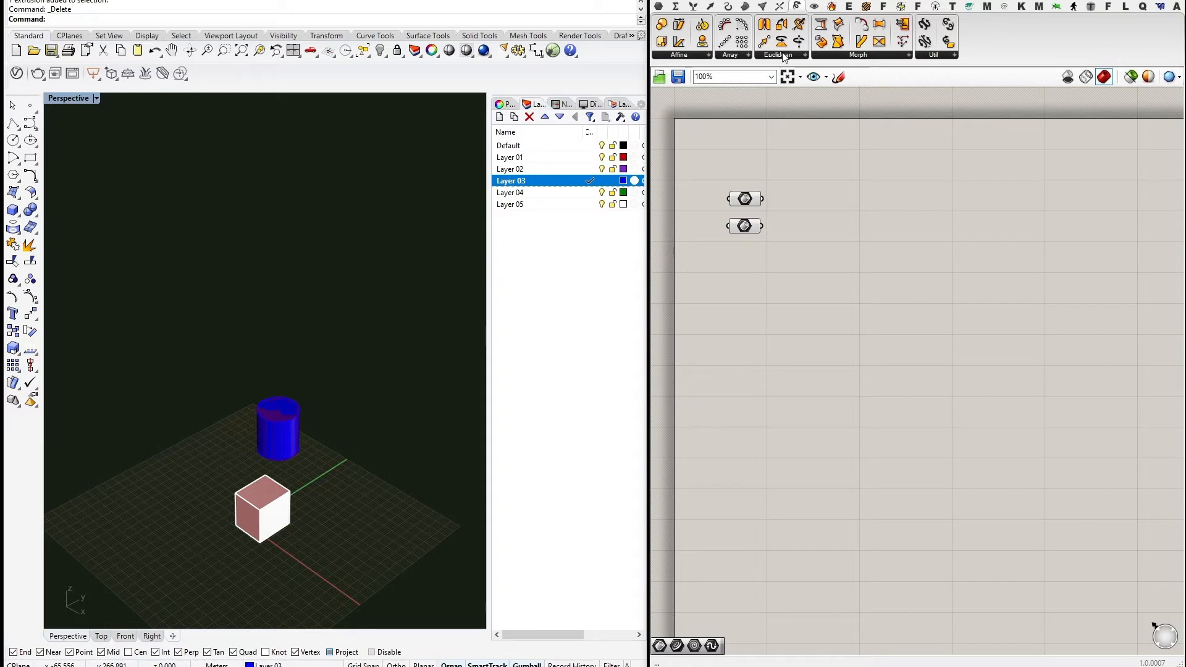
click(933, 55)
click(786, 55)
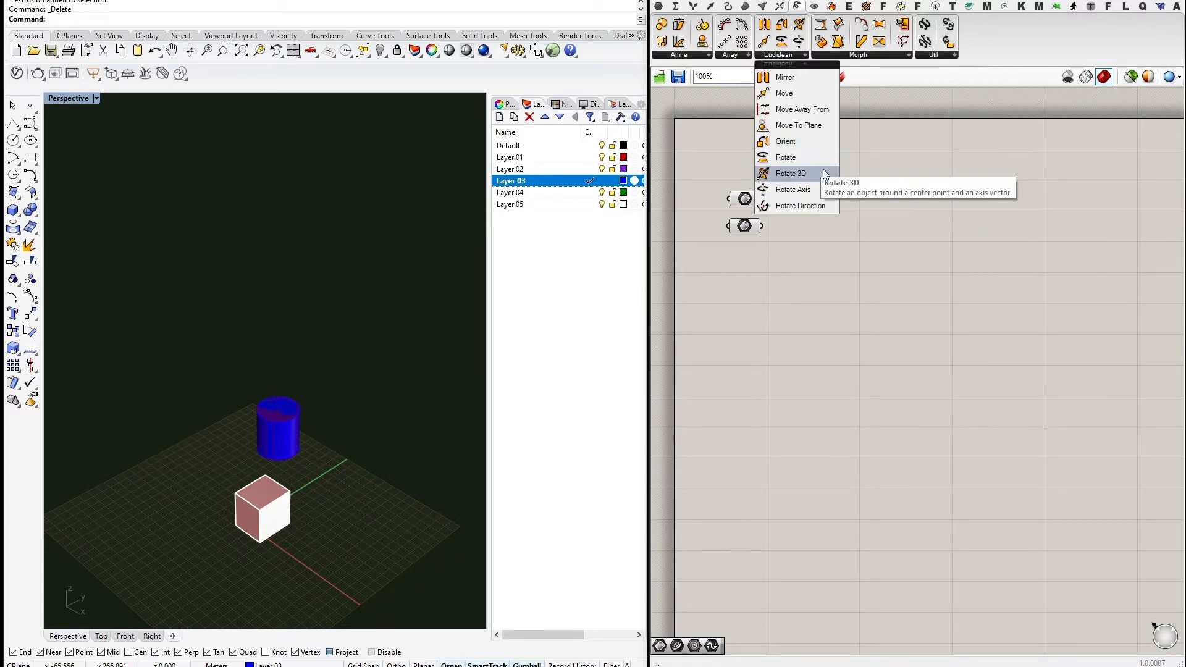
drag(801, 109, 837, 199)
Wire the cylinder parameter into Move's G input, previewing a copy raised by 0,0,10.
scroll(796, 204, up, 1)
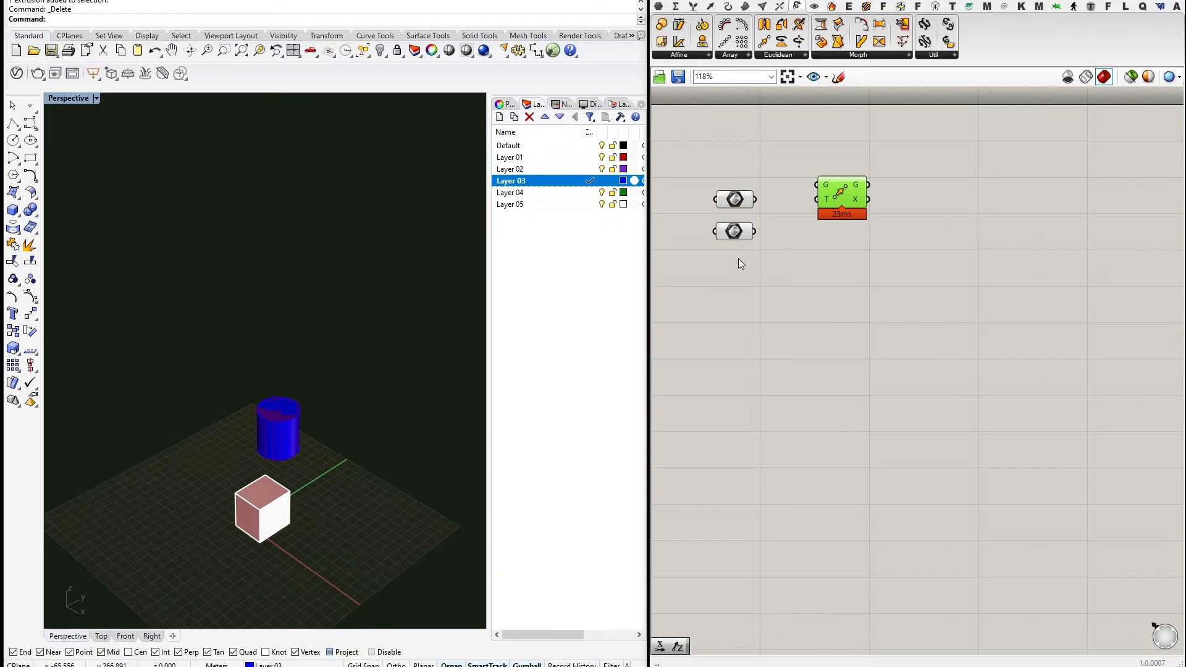
drag(734, 234, 732, 340)
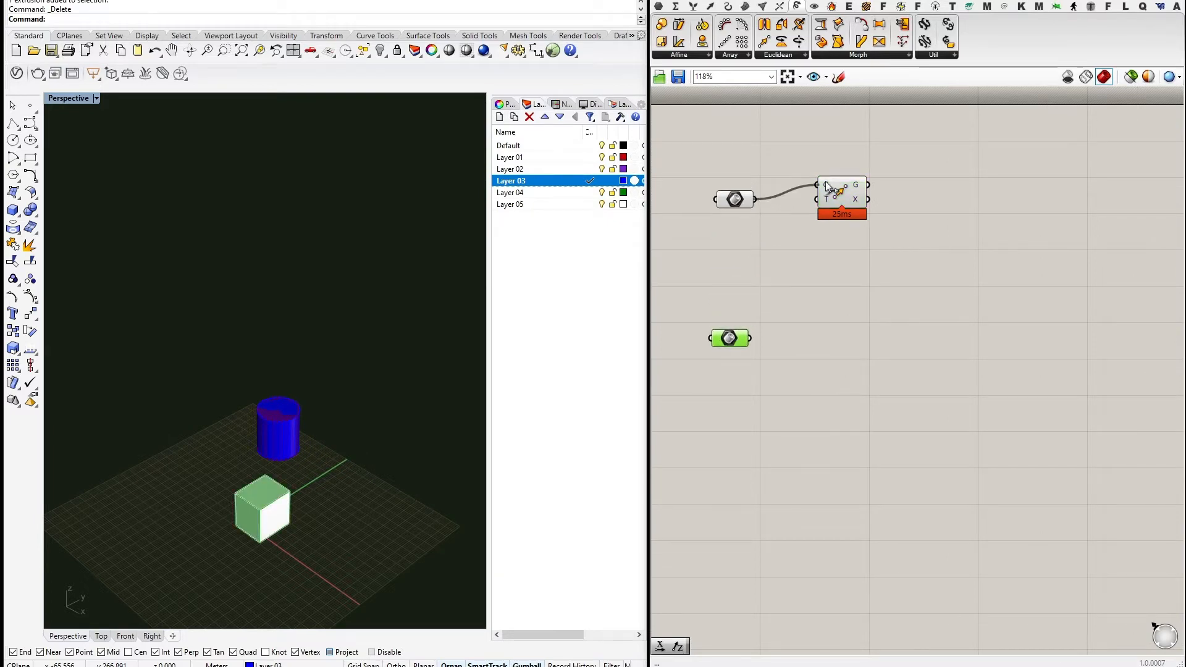
drag(841, 189, 866, 215)
click(851, 147)
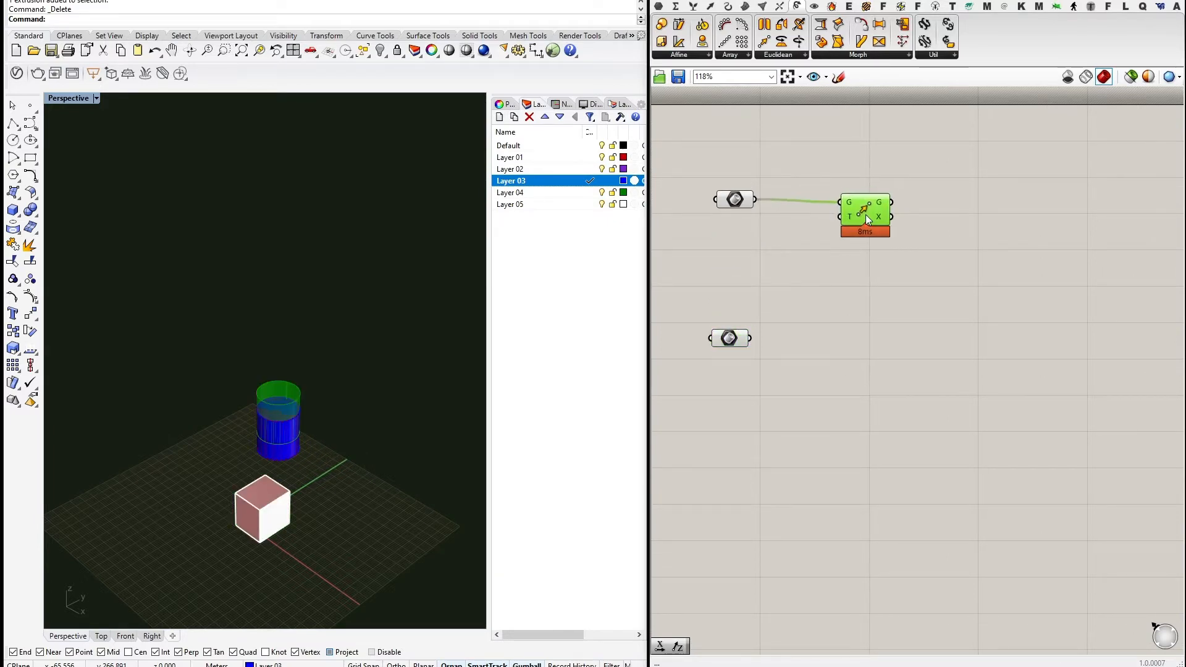
mouse_move(850, 216)
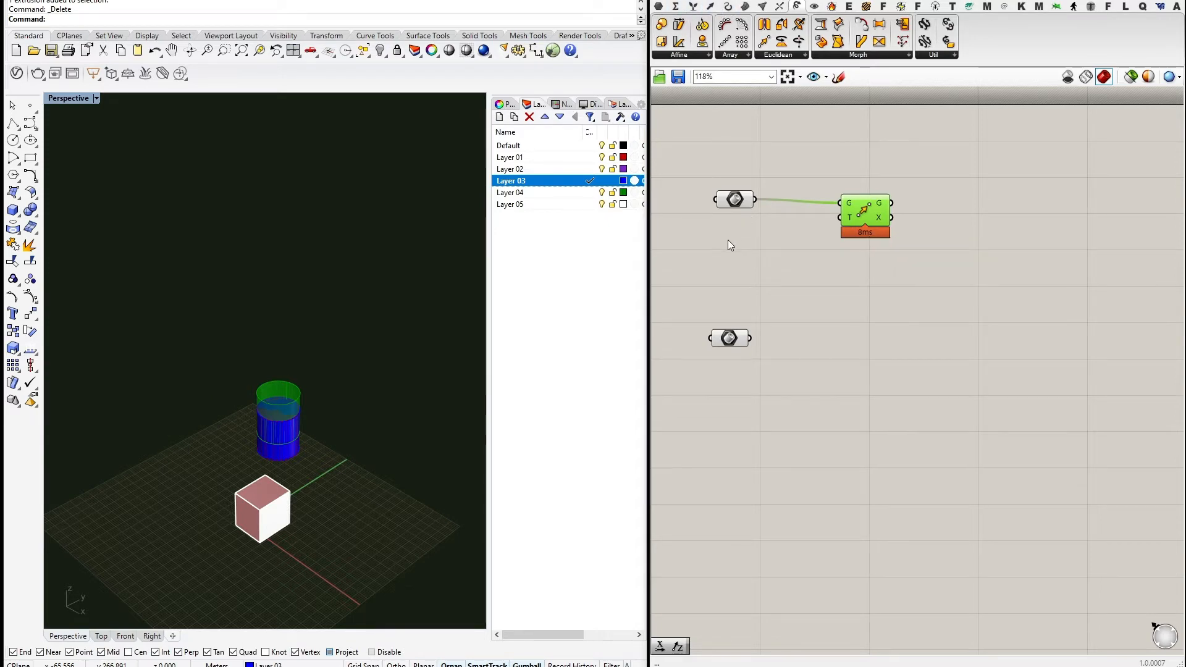
right_drag(727, 241, 770, 254)
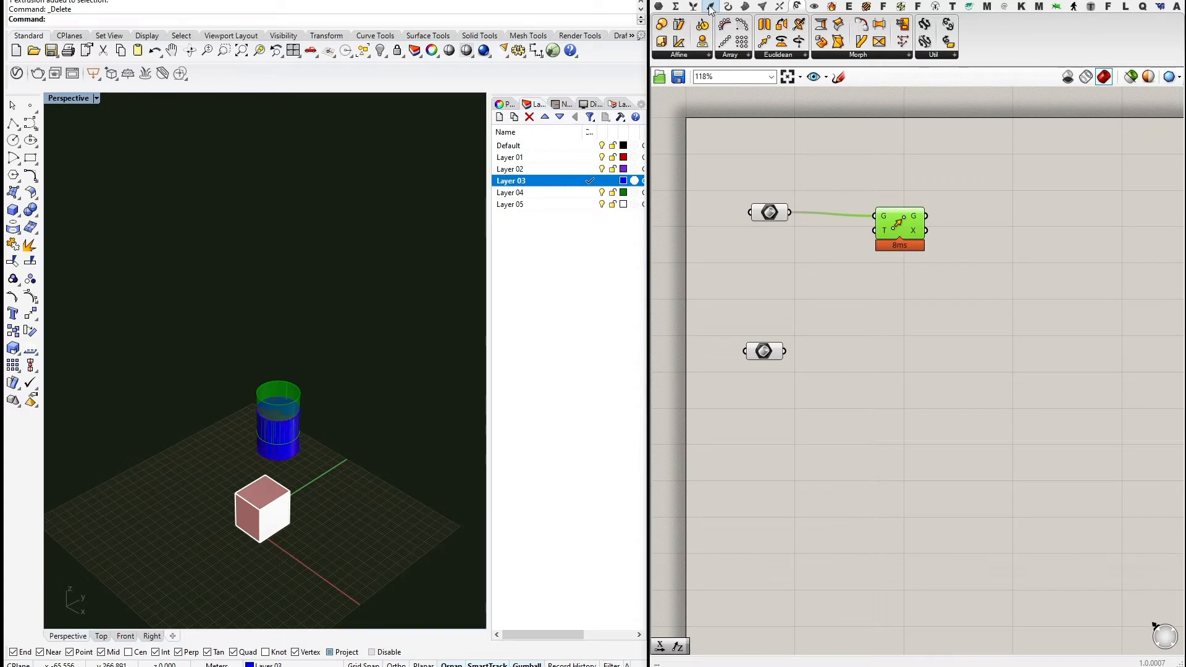
Add a Vector XYZ component with a 10.000 number slider wired into its X input.
mouse_move(710, 7)
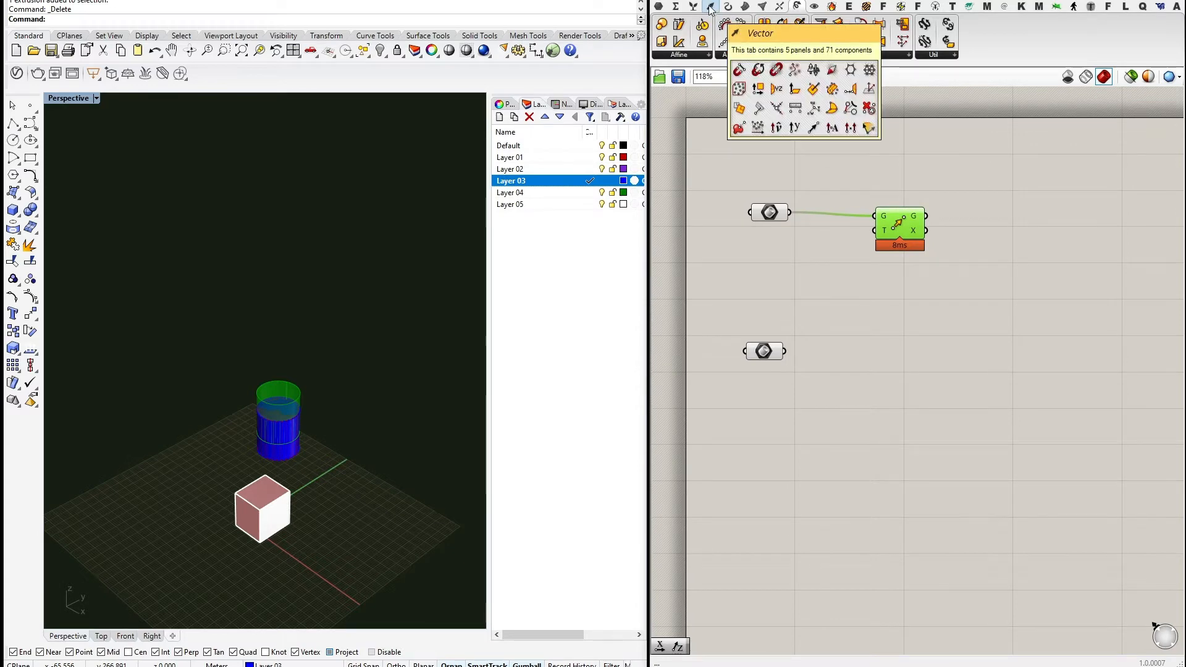
click(711, 7)
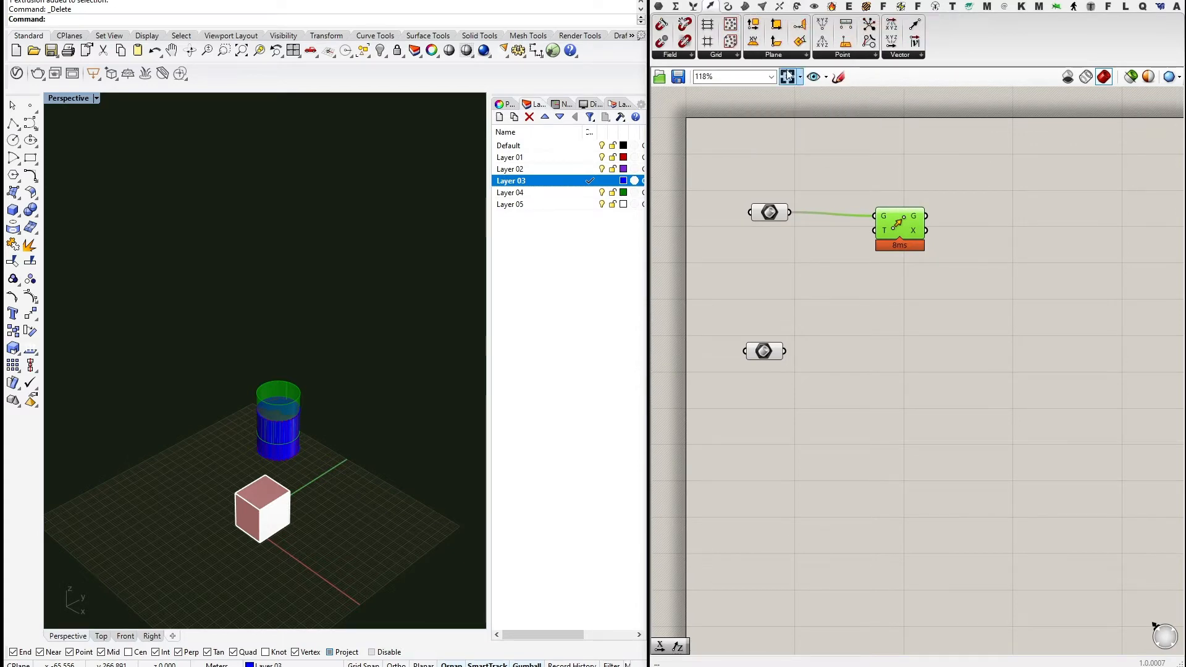
click(845, 57)
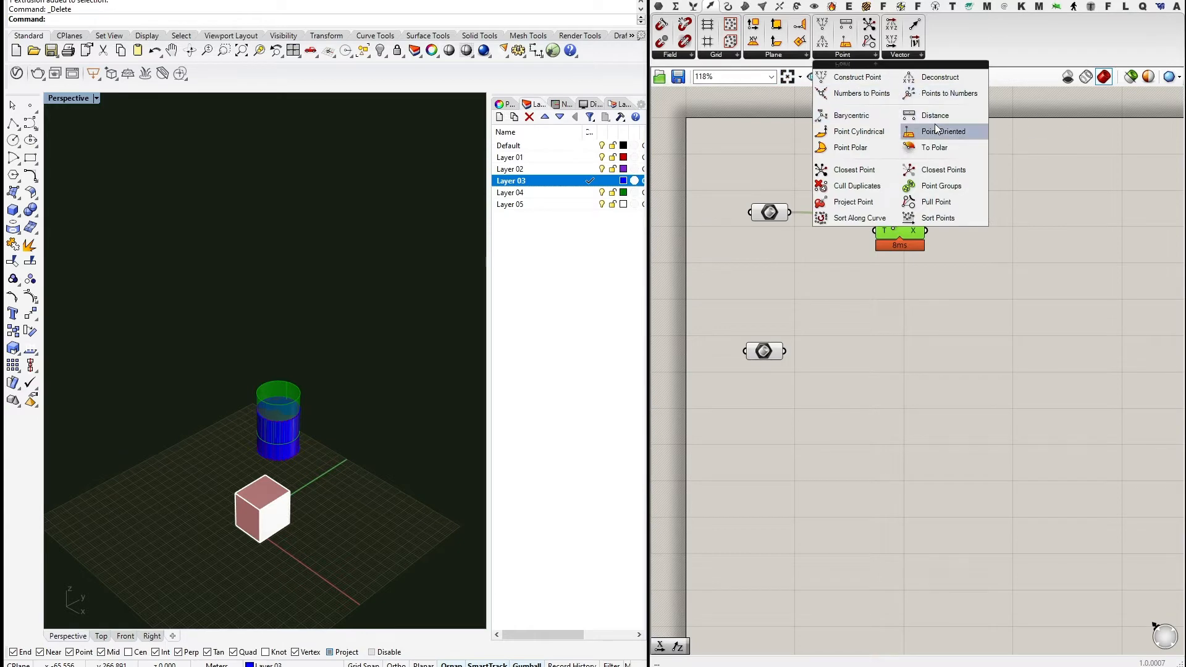
click(898, 55)
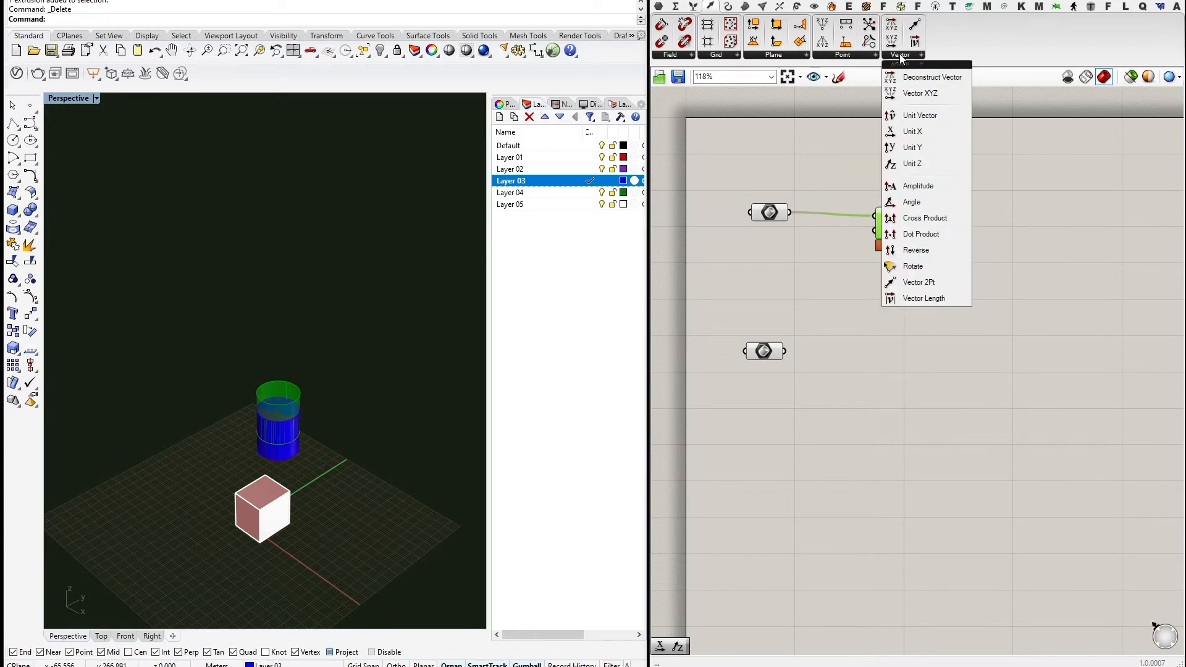
click(924, 95)
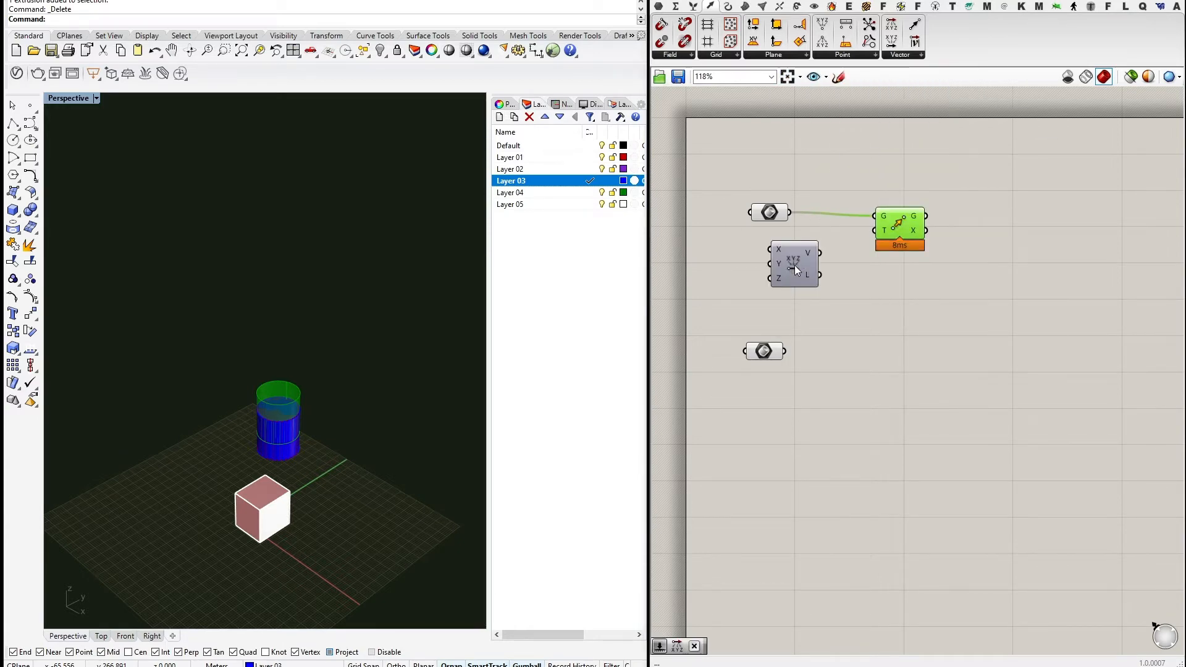
click(794, 265)
right_drag(756, 257, 798, 256)
double_click(799, 255)
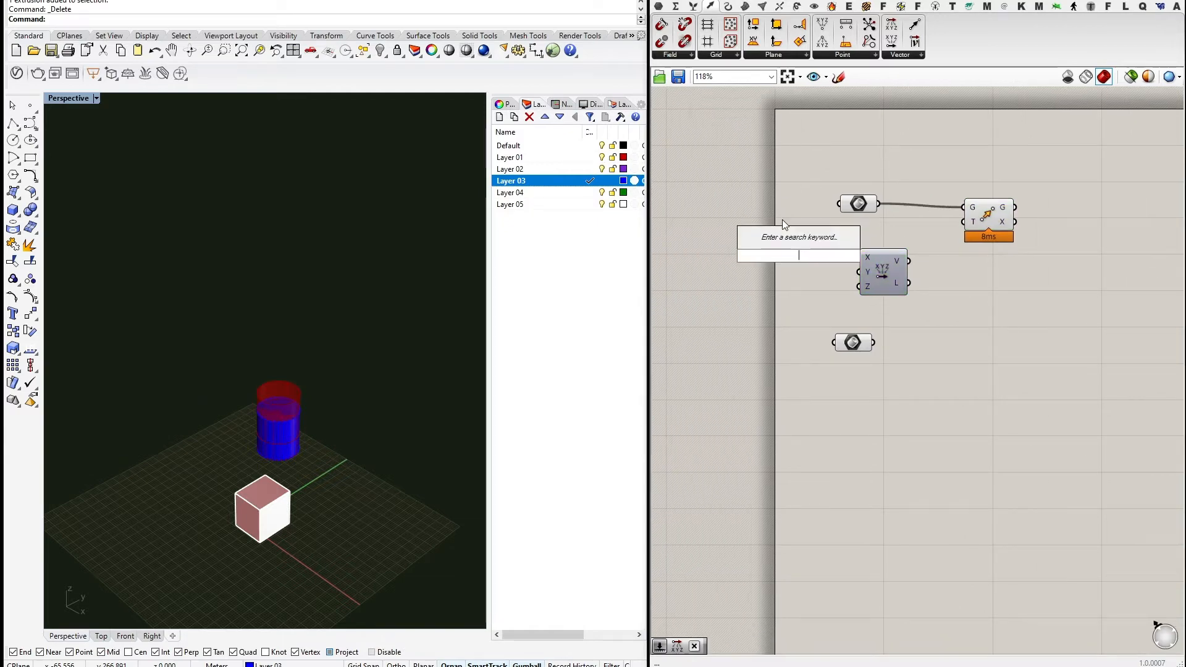
text(10.000)
key(Return)
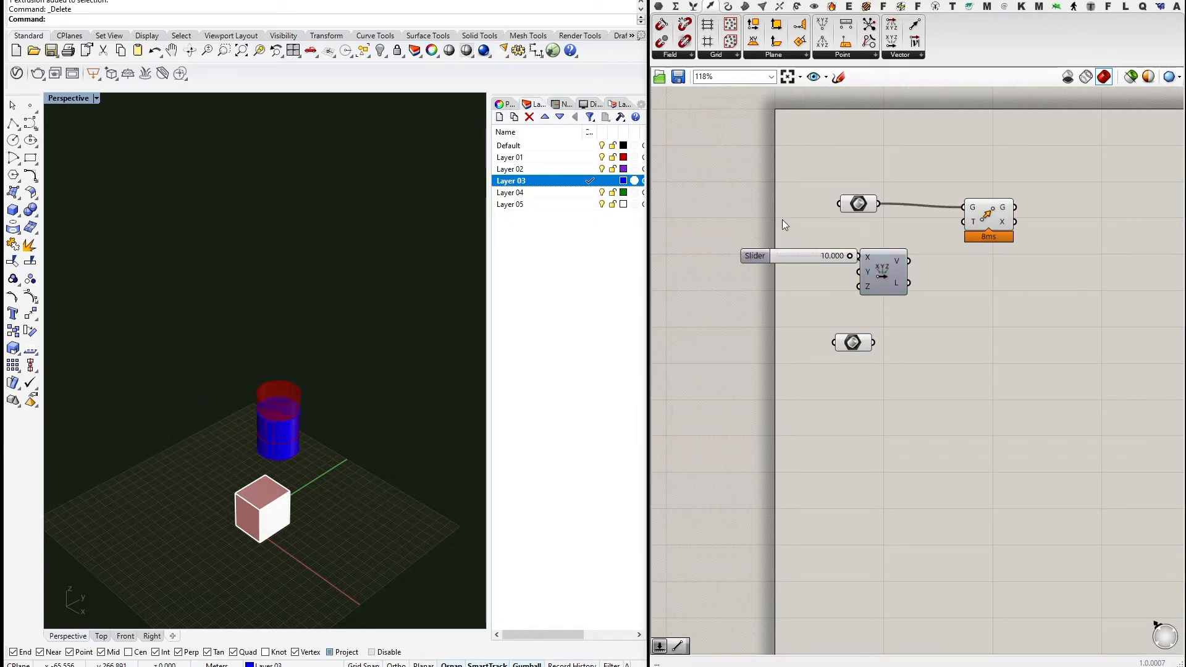
mouse_move(818, 256)
mouse_down()
mouse_move(777, 255)
mouse_move(859, 257)
mouse_move(963, 221)
mouse_up()
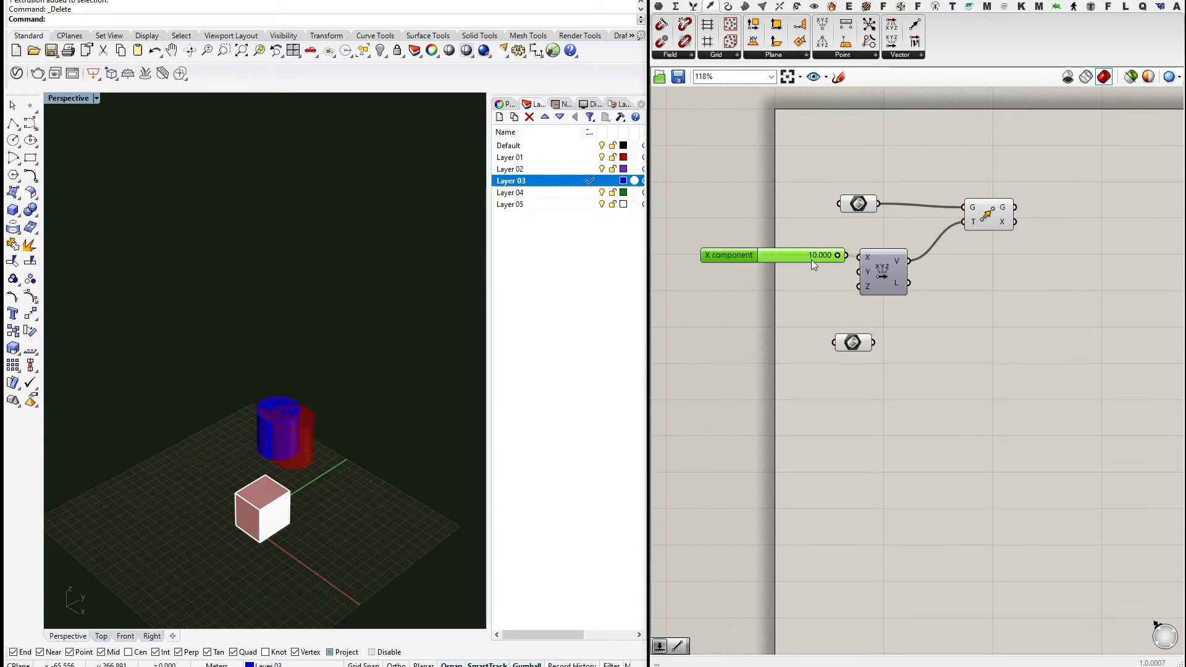
Set the X component slider to 9.490 and move the lower geometry parameter down.
drag(838, 256, 764, 256)
right_drag(889, 258, 898, 223)
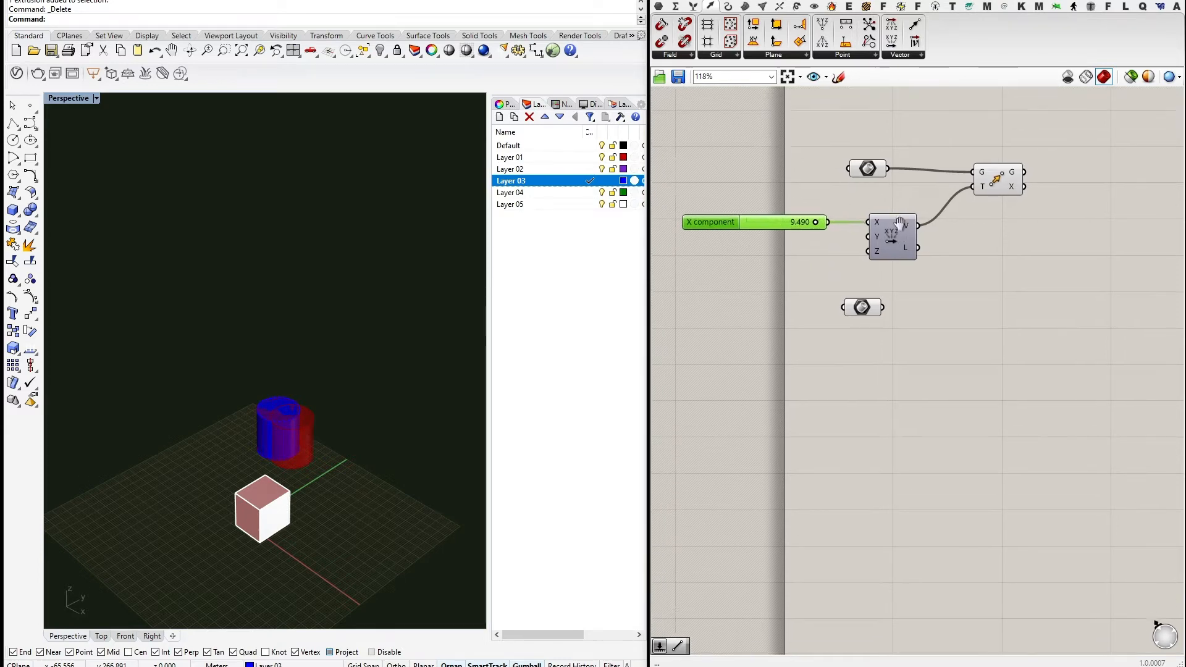
right_drag(960, 252, 937, 286)
drag(843, 346, 841, 392)
click(914, 347)
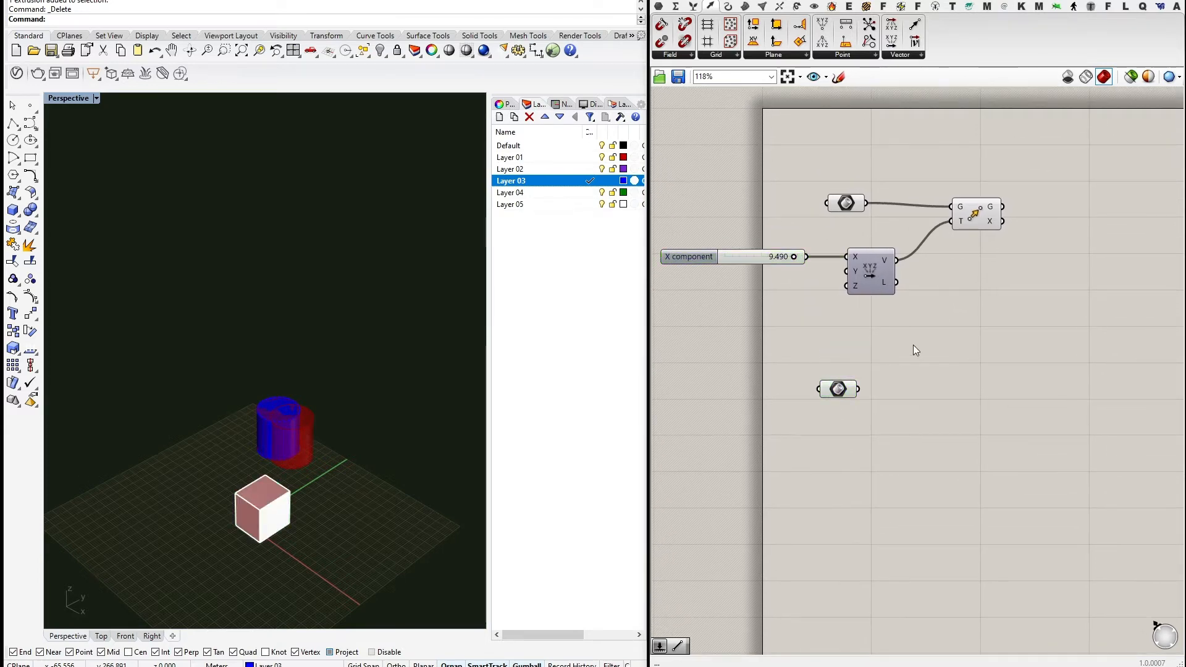
Draw a two-point polyline across the grid beside the box.
click(13, 124)
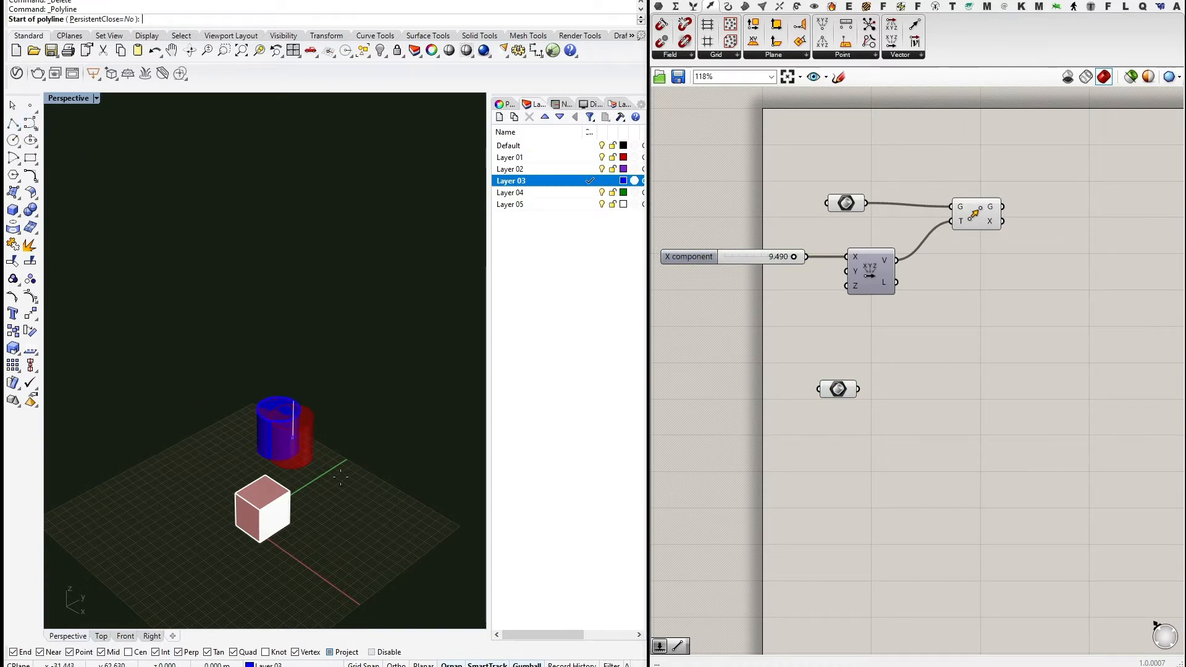
click(352, 549)
click(371, 375)
key(Return)
right_drag(395, 443, 371, 475)
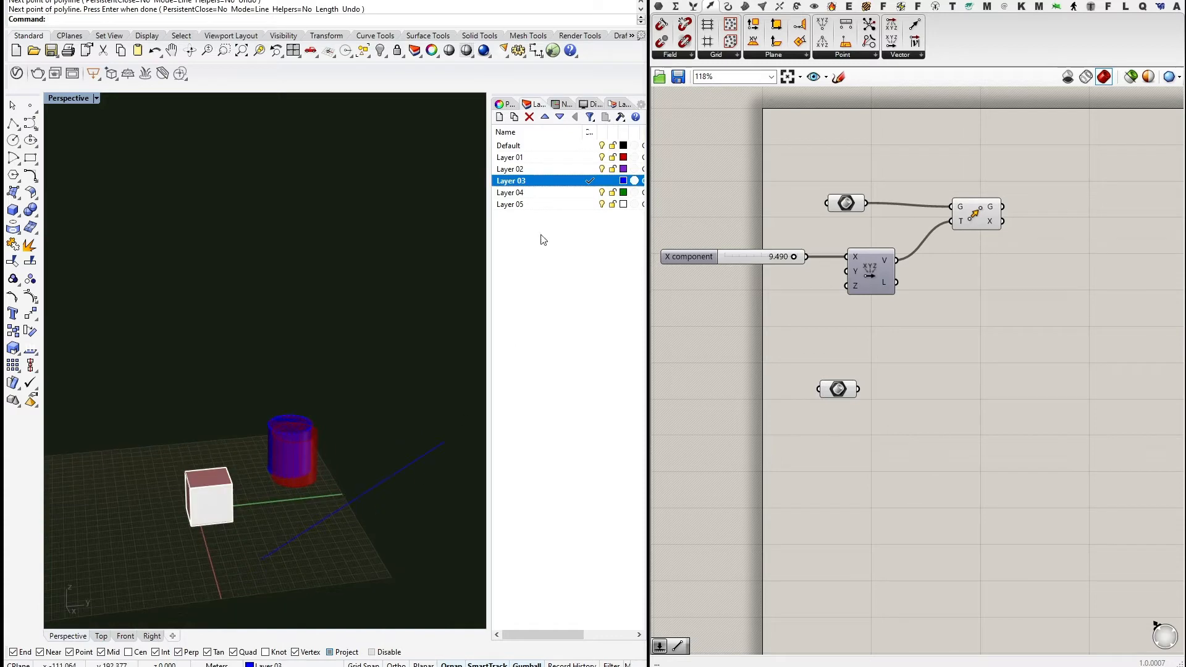
Move the new line onto Layer 05.
click(333, 514)
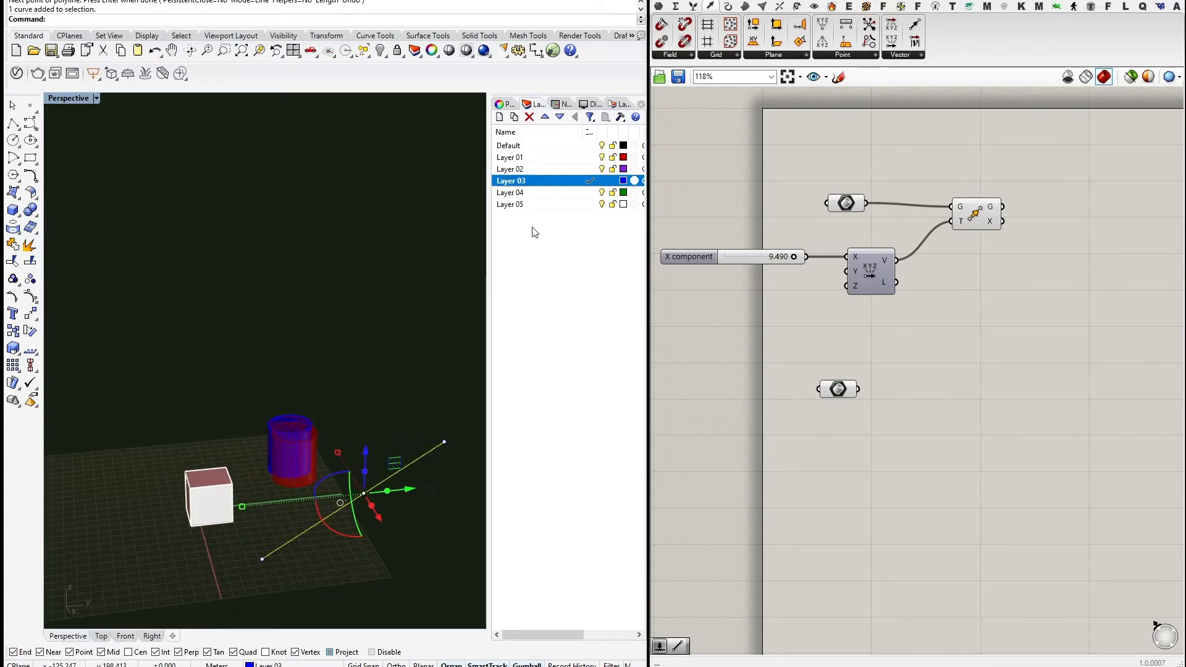
right_click(525, 212)
click(577, 422)
right_drag(383, 441, 373, 481)
click(321, 432)
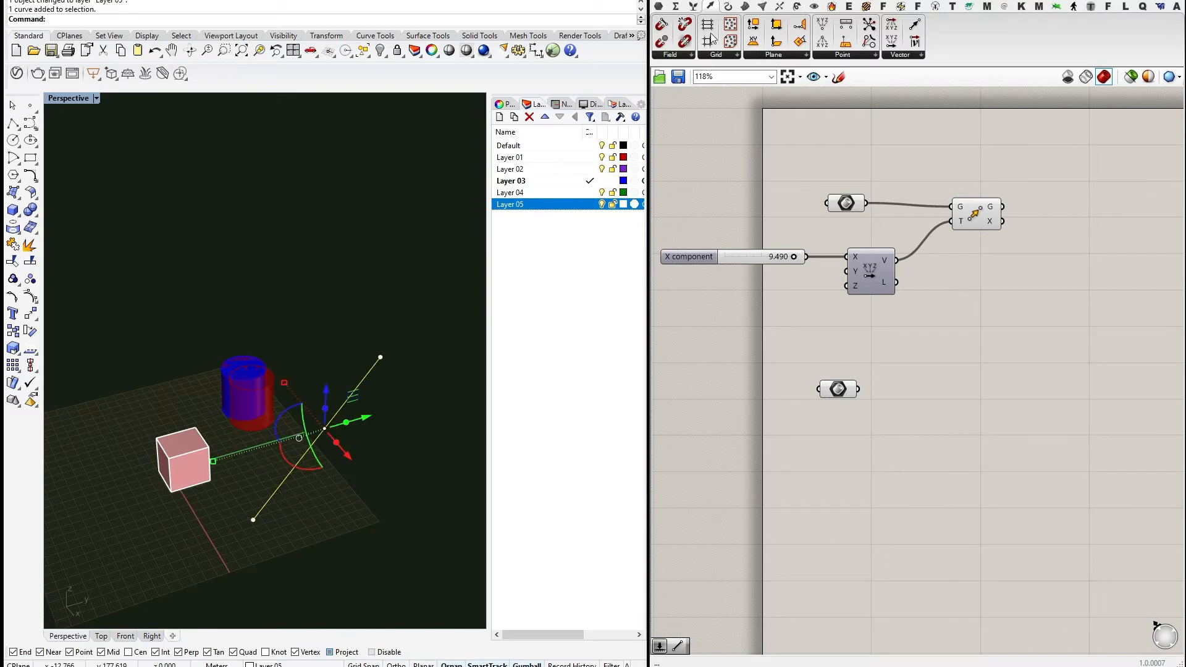
click(658, 6)
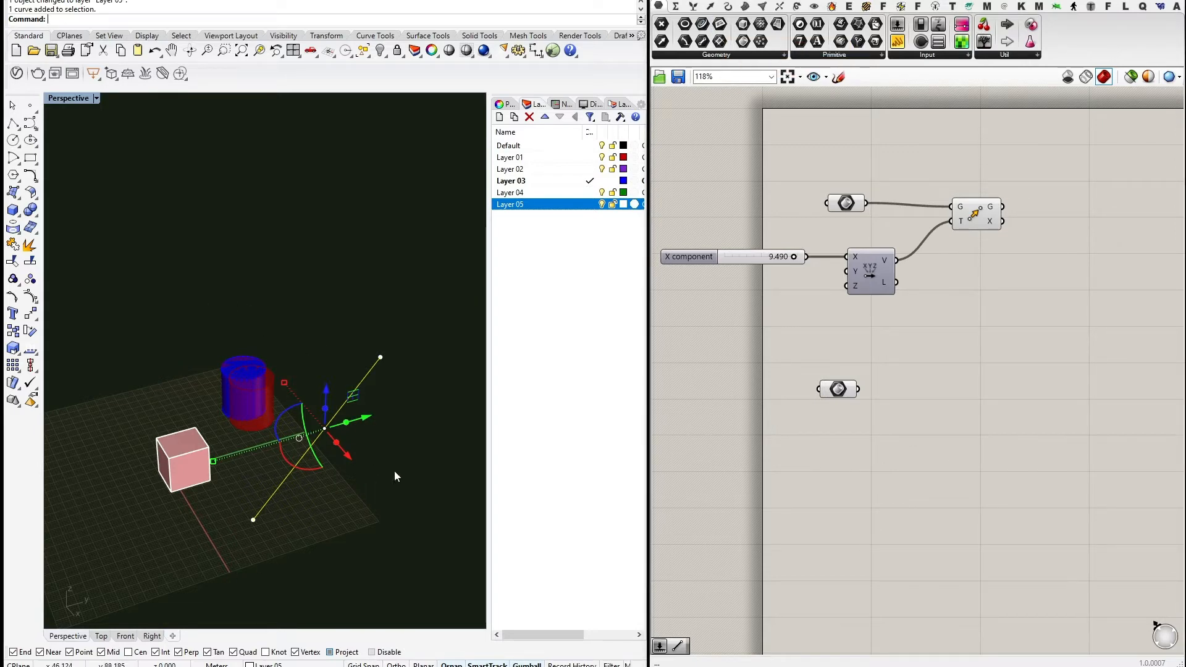
Add a Curve parameter set to reference the drawn line.
mouse_move(360, 514)
right_down()
mouse_move(368, 498)
mouse_move(378, 509)
right_up()
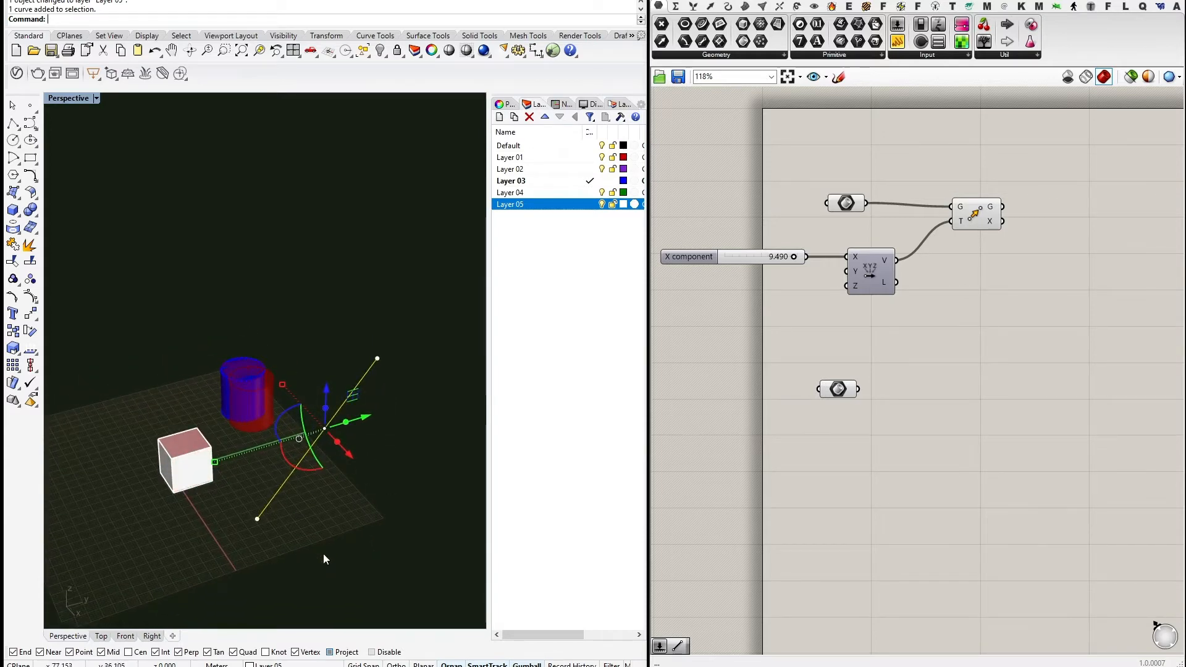
right_drag(323, 553, 312, 555)
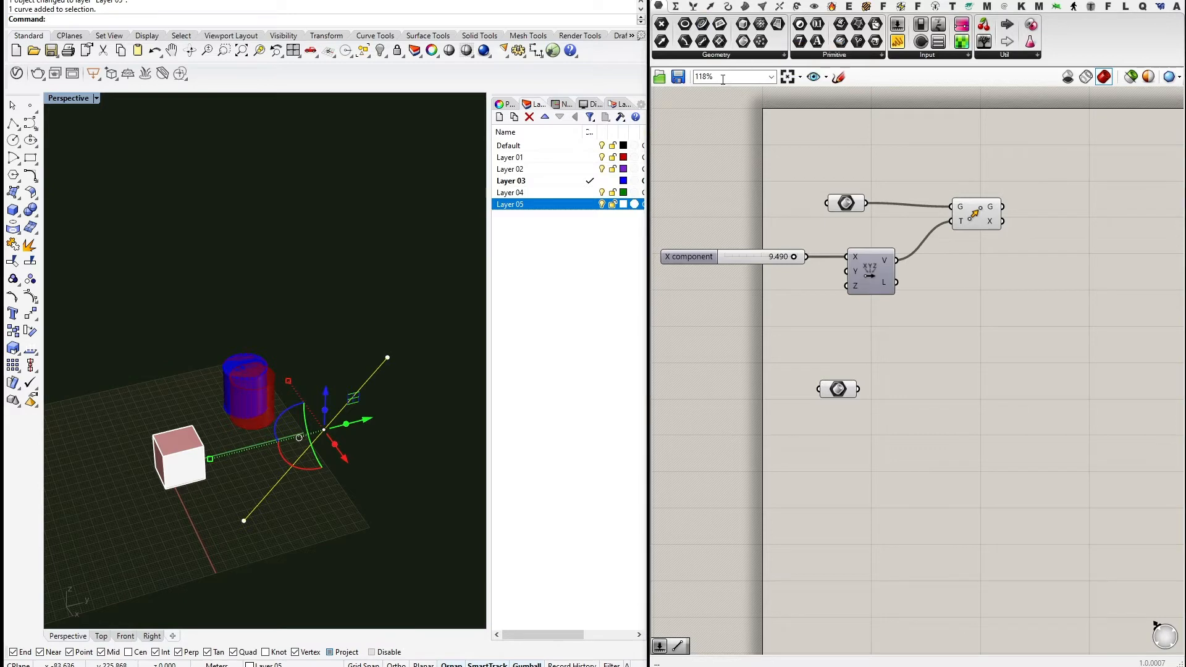
drag(701, 26, 859, 341)
click(844, 332)
right_click(844, 332)
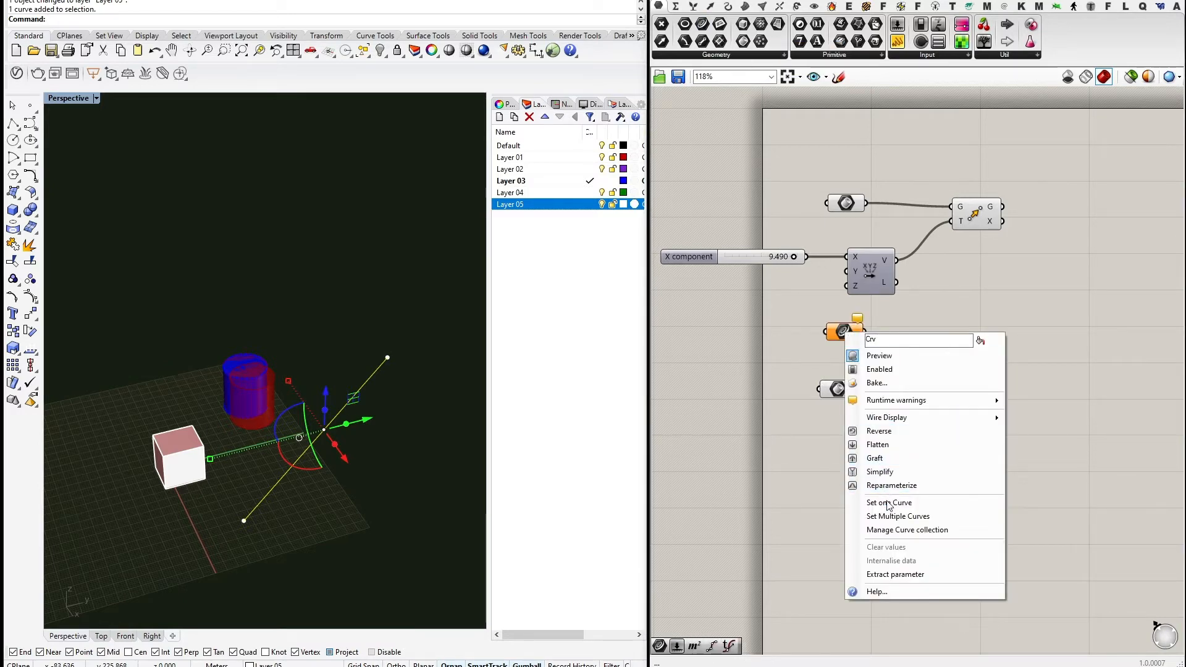
click(889, 504)
click(844, 332)
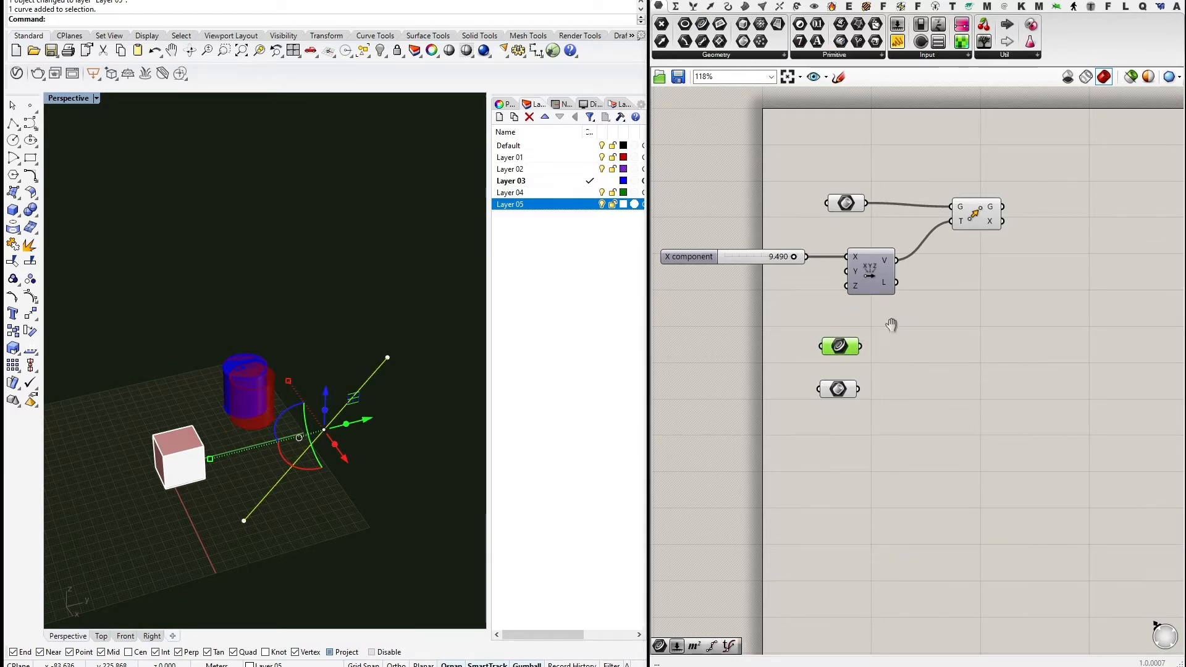
Feed the Curve parameter into a new End Points component.
right_drag(892, 323, 723, 388)
click(694, 8)
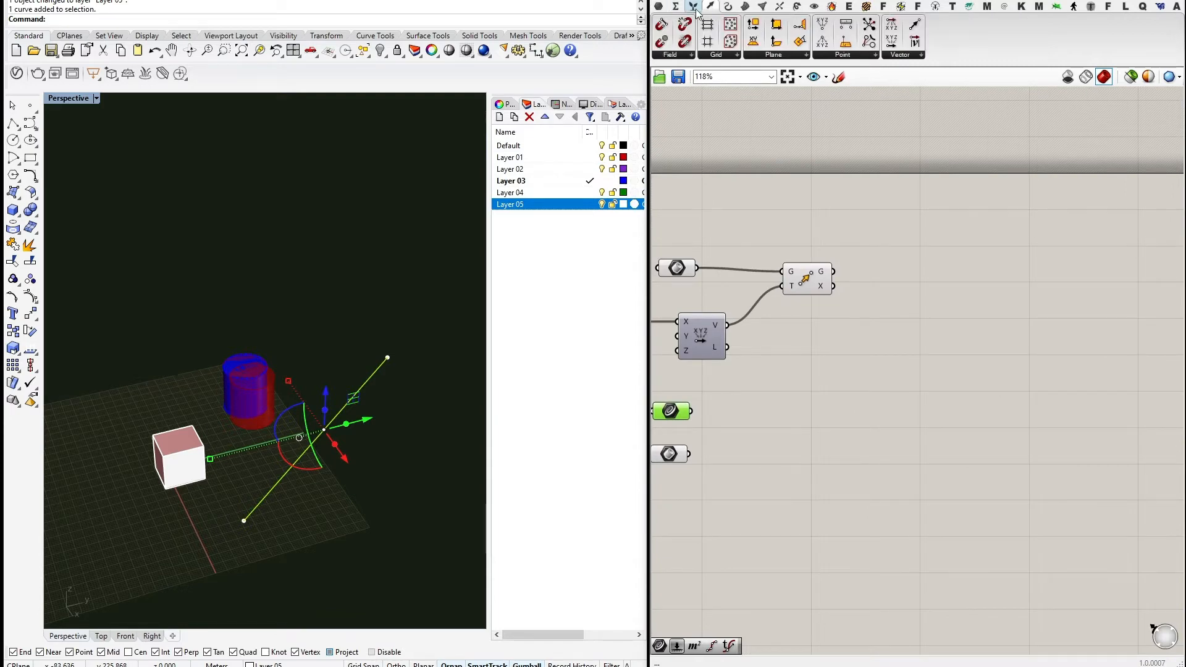
click(728, 7)
drag(679, 25, 709, 419)
drag(729, 421, 734, 420)
click(777, 364)
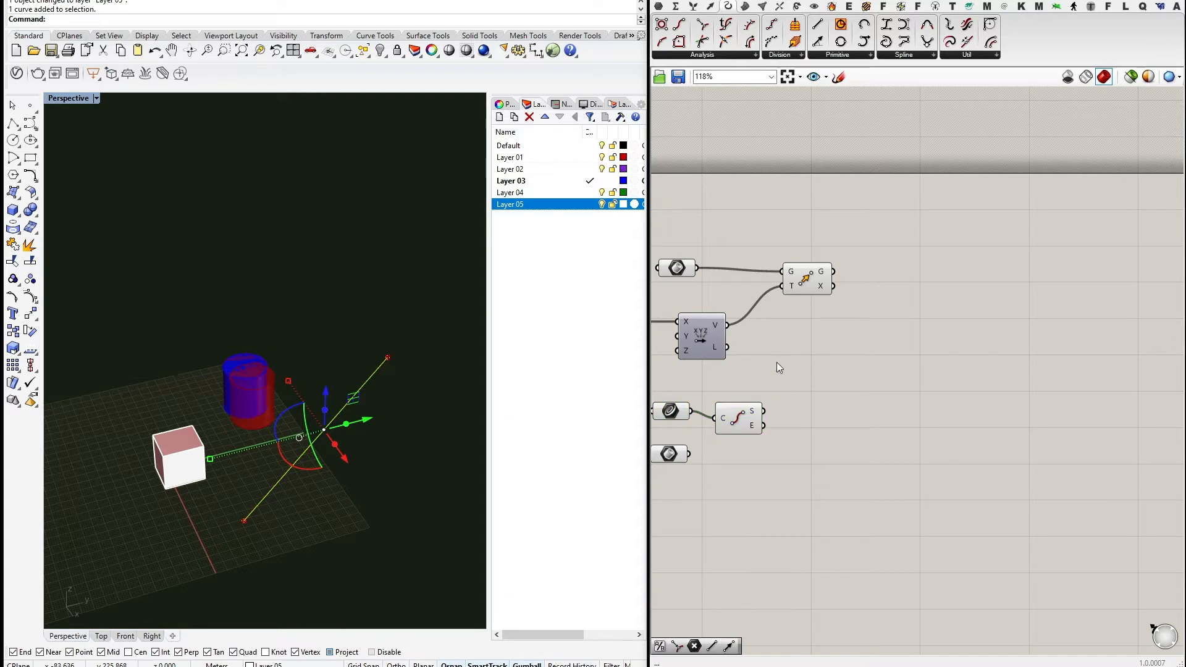
right_drag(763, 395, 854, 398)
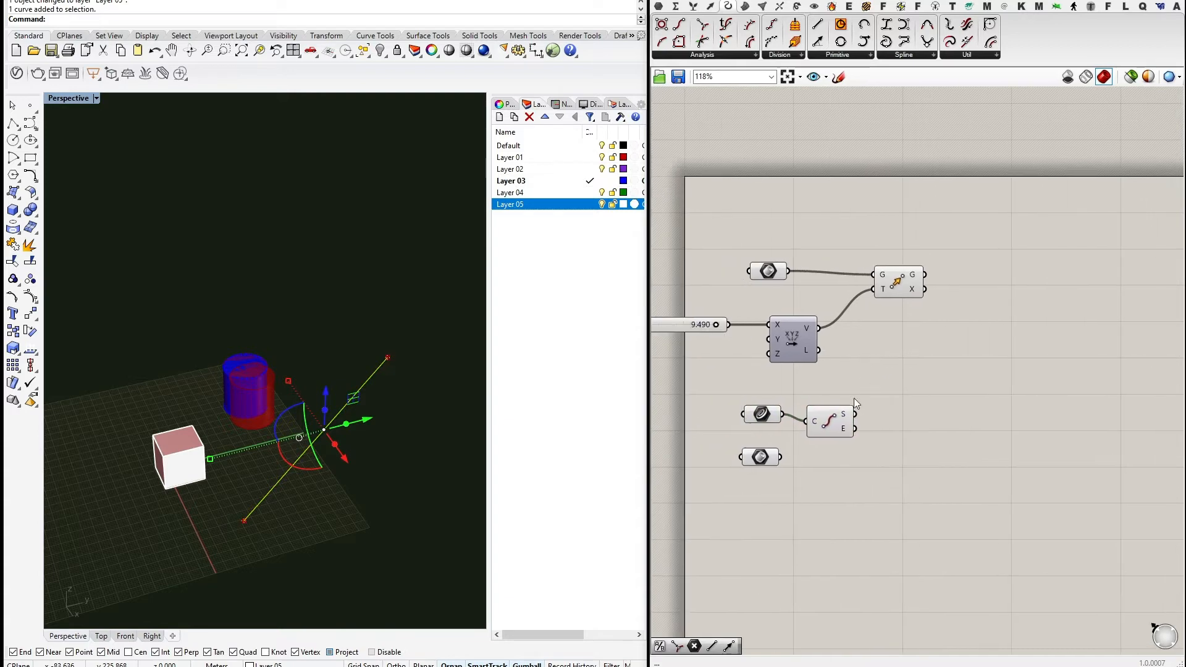
Place a Vector 2Pt component beside End Points.
click(710, 6)
click(914, 25)
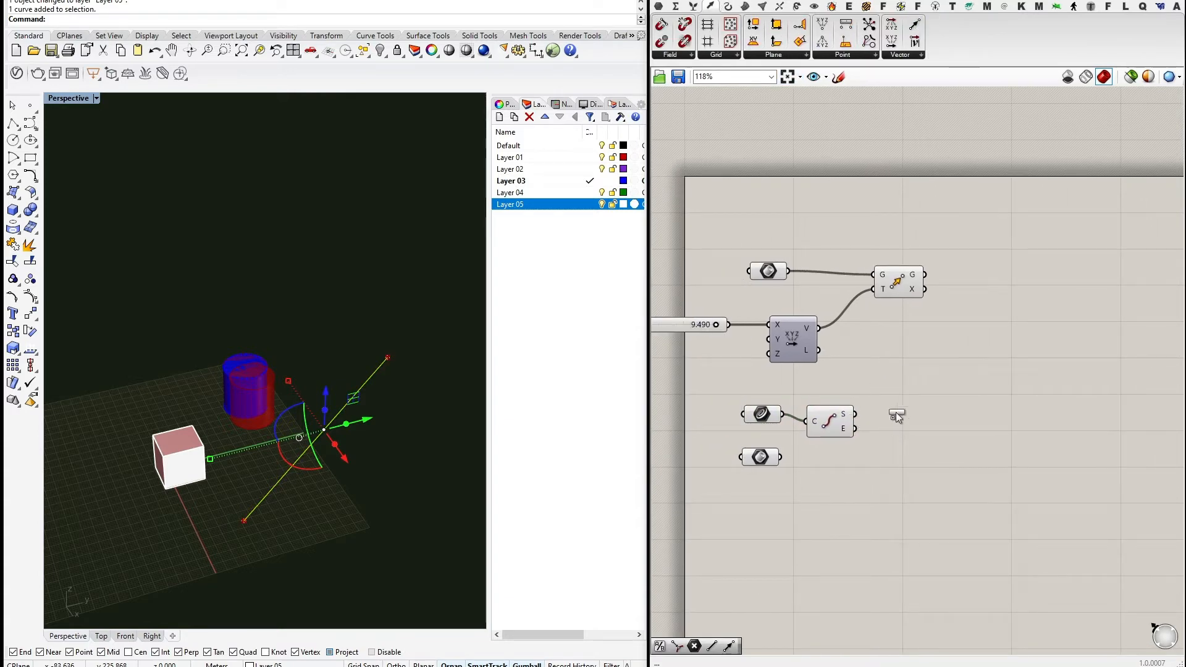
click(895, 412)
Connect End Points' start output to Vector 2Pt's A input so Move follows the line.
drag(854, 414, 984, 275)
click(898, 309)
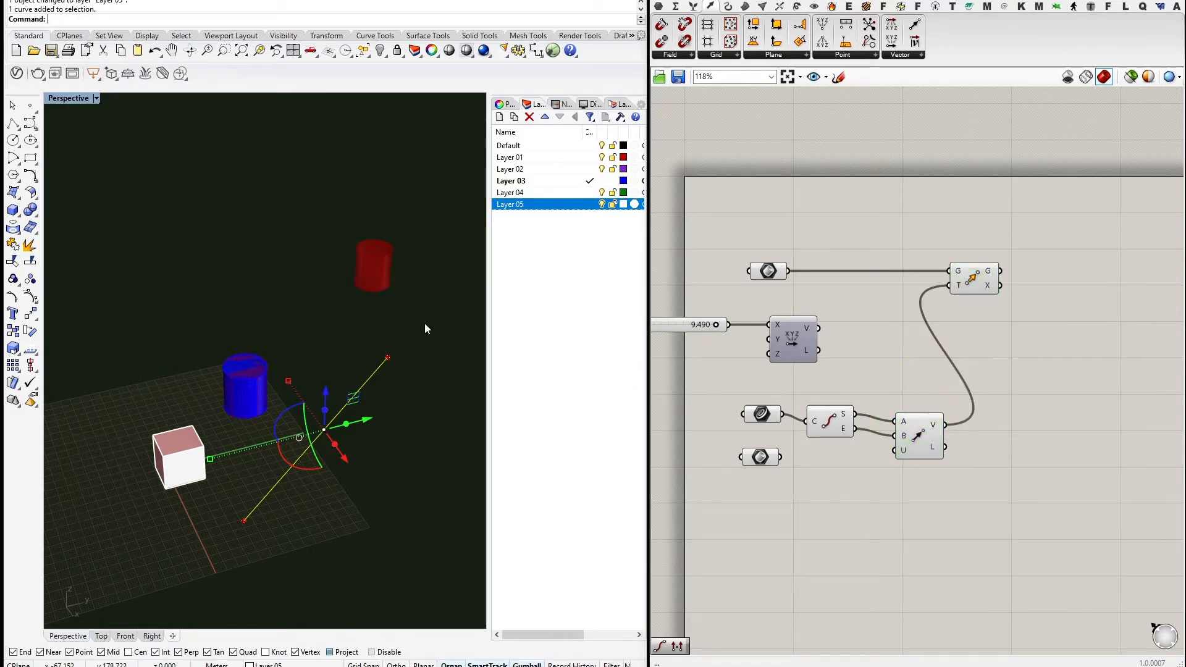
right_drag(424, 323, 209, 525)
scroll(283, 396, down, 2)
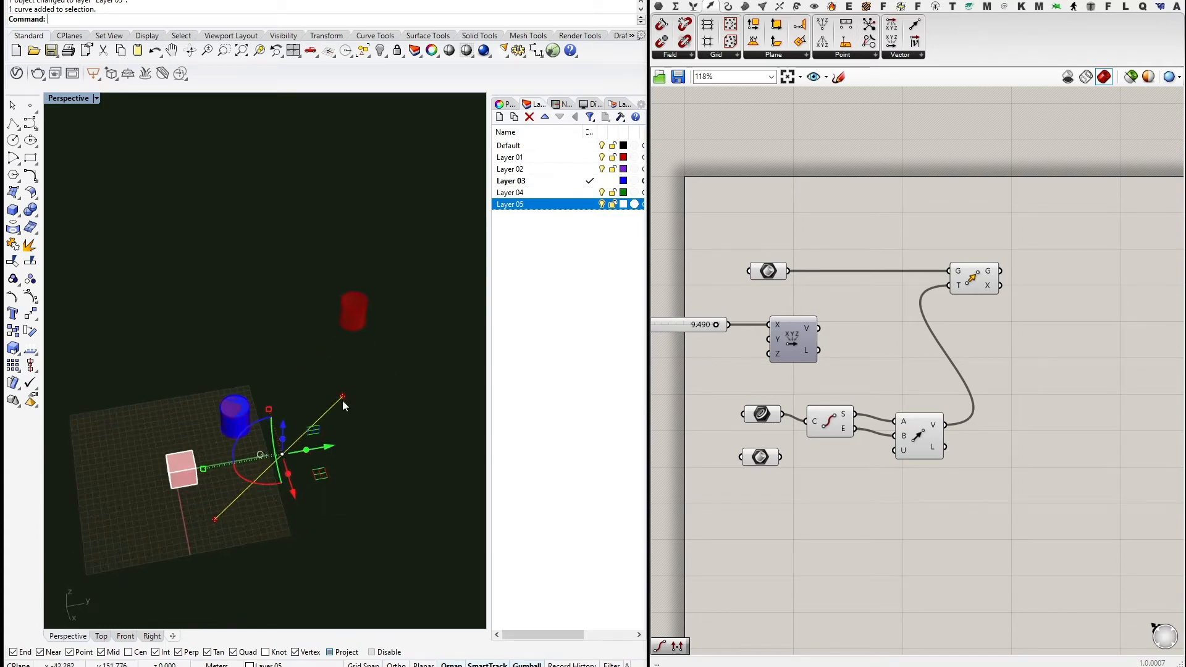
Orbit the Rhino view and select the line to compare its direction with the moved cylinder.
right_drag(386, 471, 256, 494)
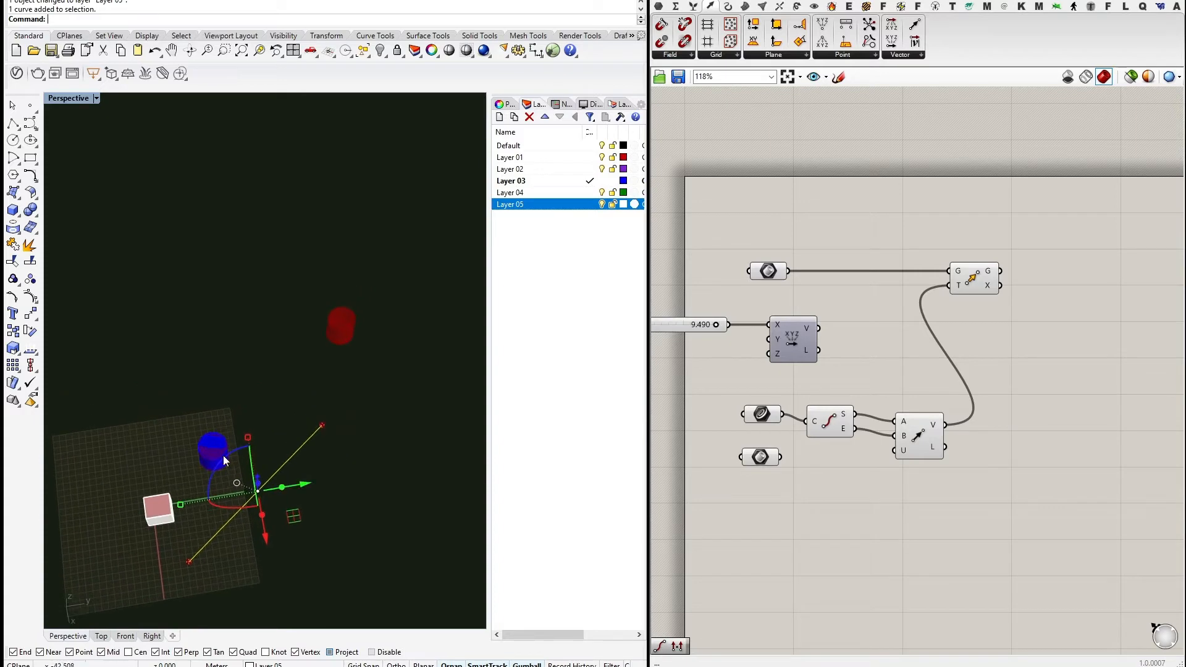
right_drag(379, 519, 330, 426)
click(345, 444)
right_drag(257, 530, 226, 467)
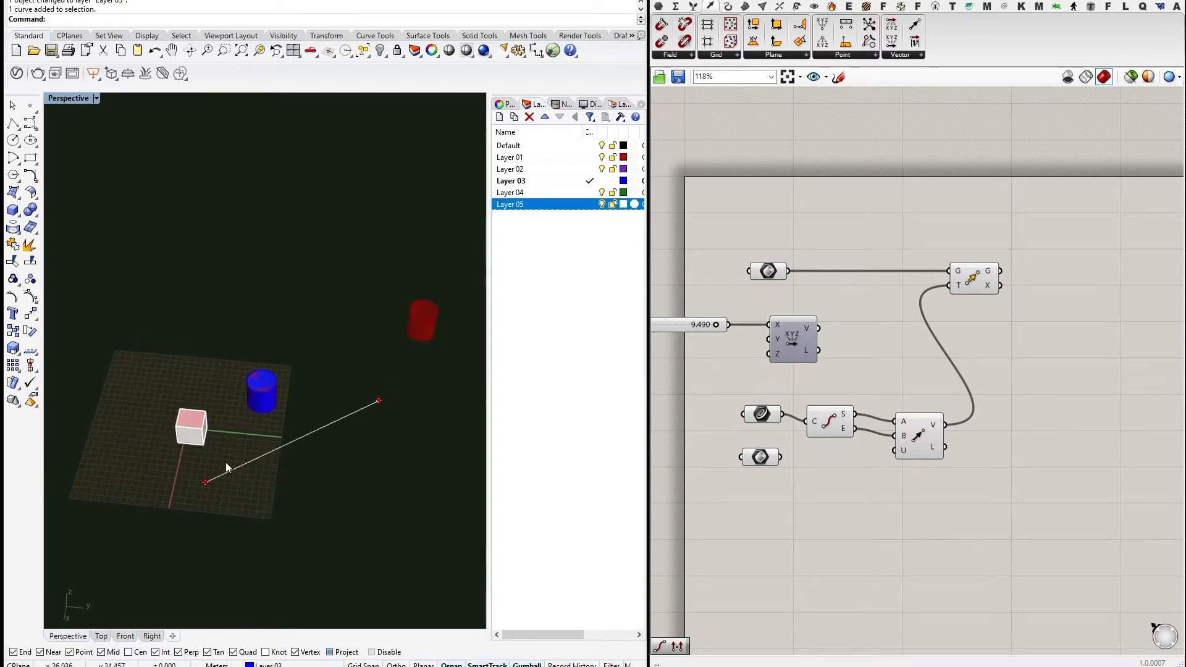
click(241, 469)
right_drag(362, 475, 165, 517)
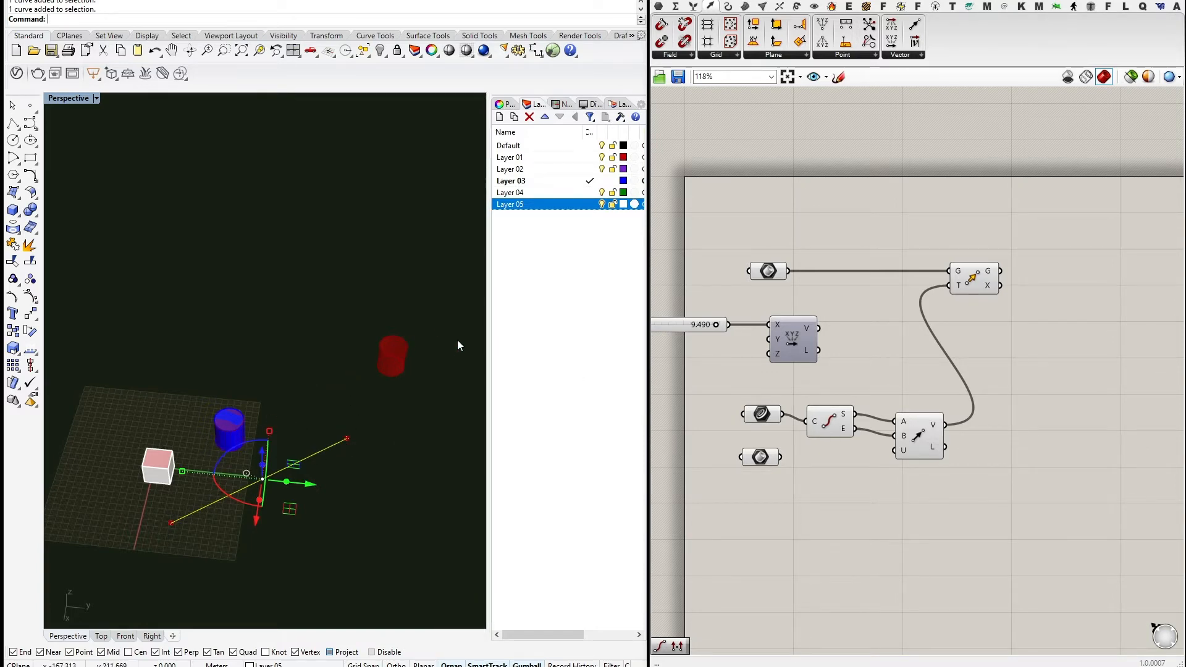
Pan the canvas and move the lower geometry parameter down.
right_drag(861, 468, 928, 404)
drag(826, 396, 835, 448)
click(278, 521)
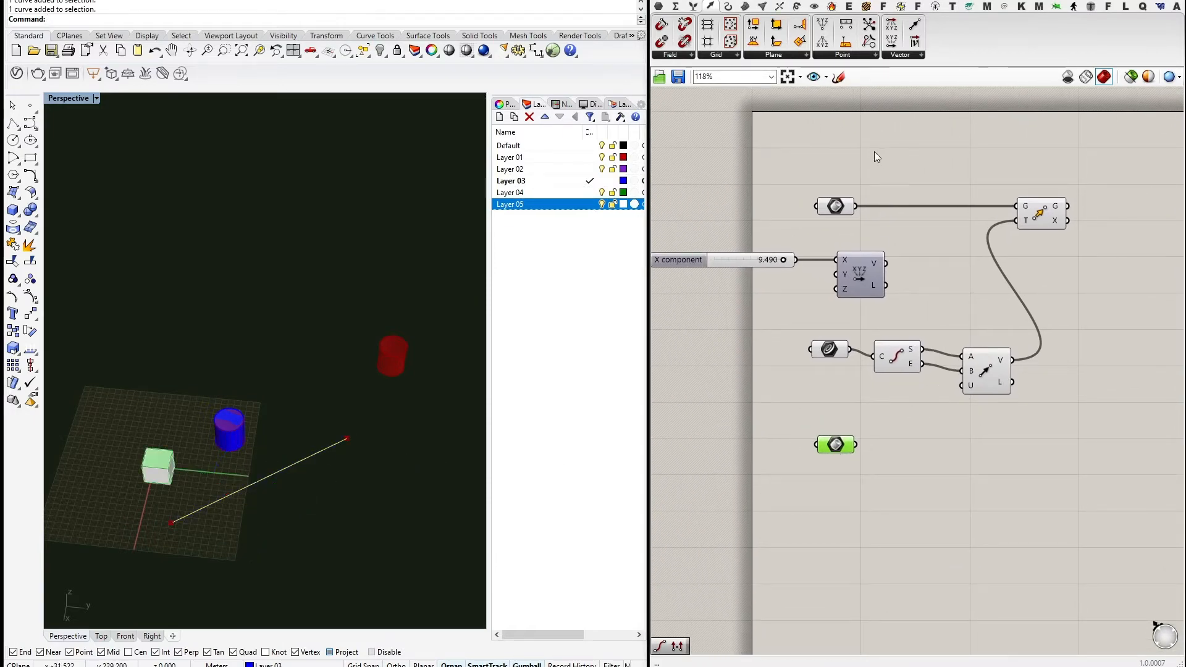
Reconnect Vector XYZ's V output to Move's T input.
right_drag(999, 267, 957, 294)
click(788, 384)
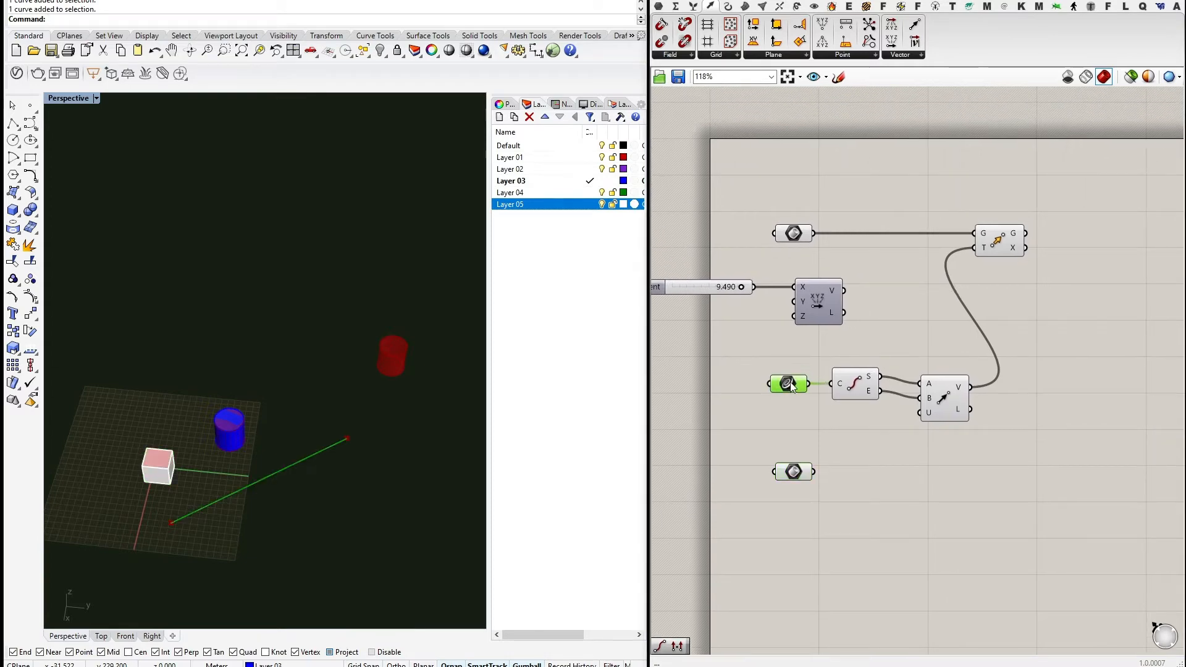
drag(946, 399, 949, 388)
click(1003, 315)
right_drag(1028, 305, 979, 327)
scroll(979, 327, down, 1)
click(956, 281)
right_drag(816, 322, 880, 295)
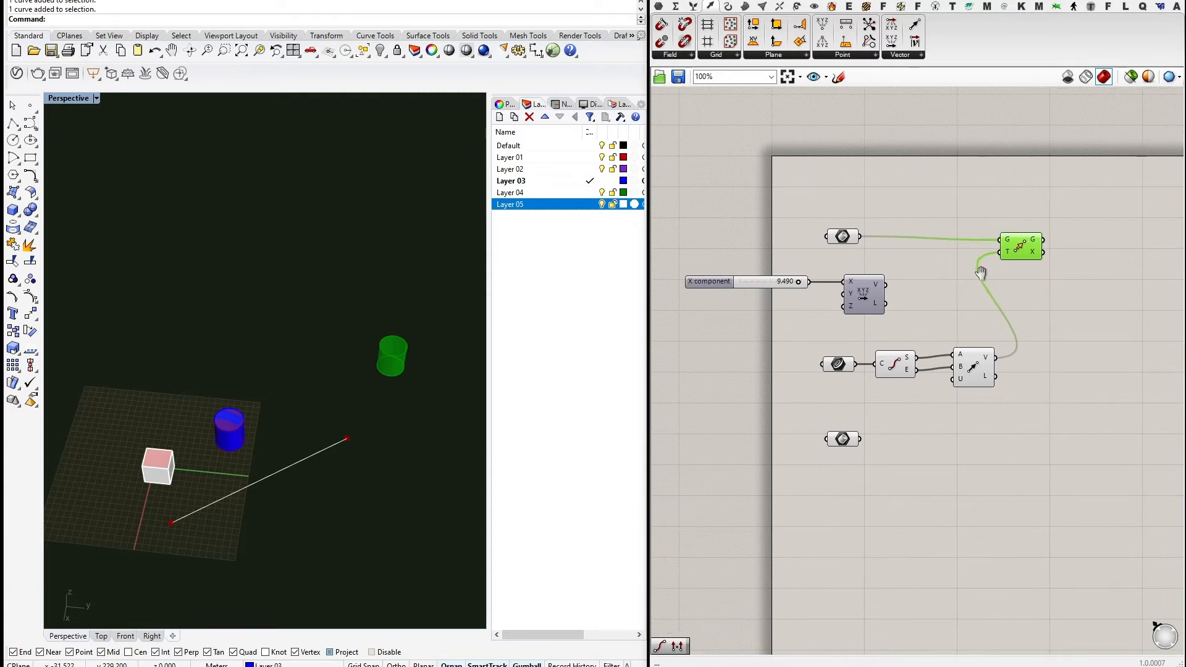
drag(886, 284, 999, 252)
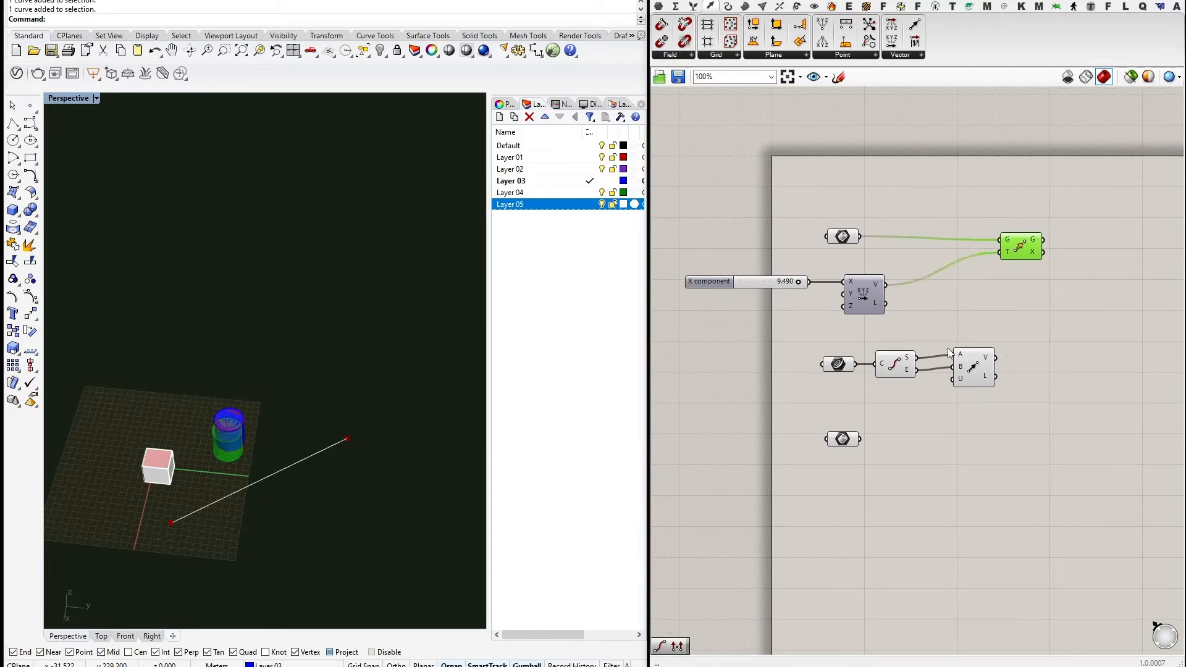
Delete the Curve parameter, End Points and Vector 2Pt components.
drag(923, 411, 823, 365)
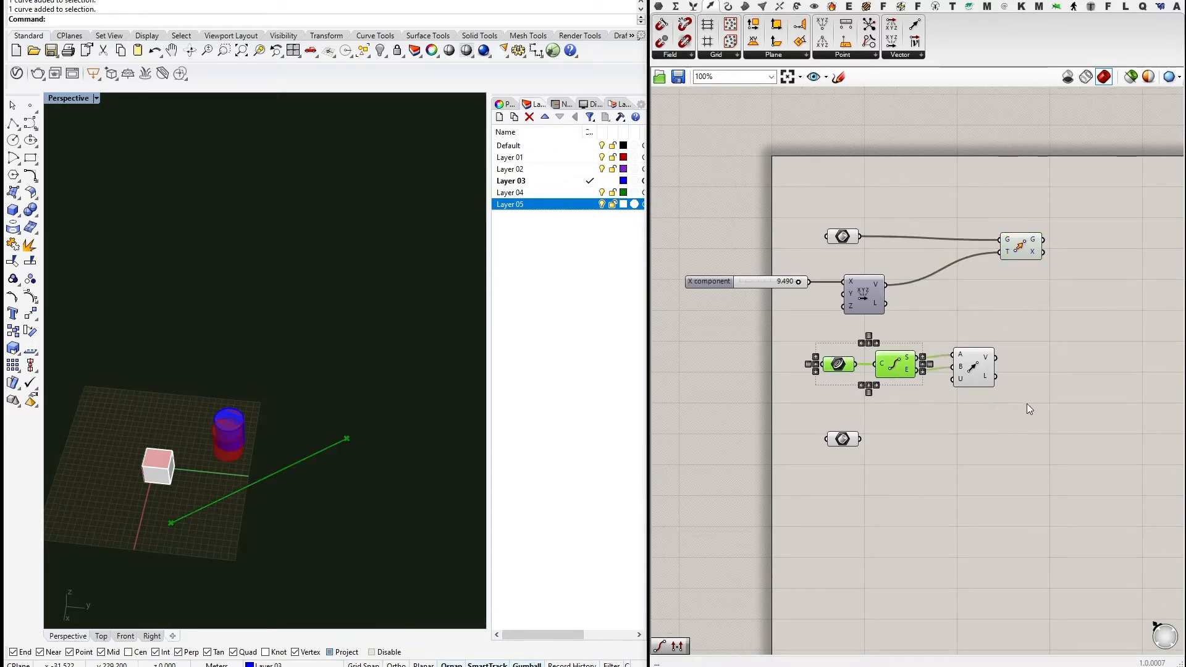
drag(985, 399, 836, 363)
key(Delete)
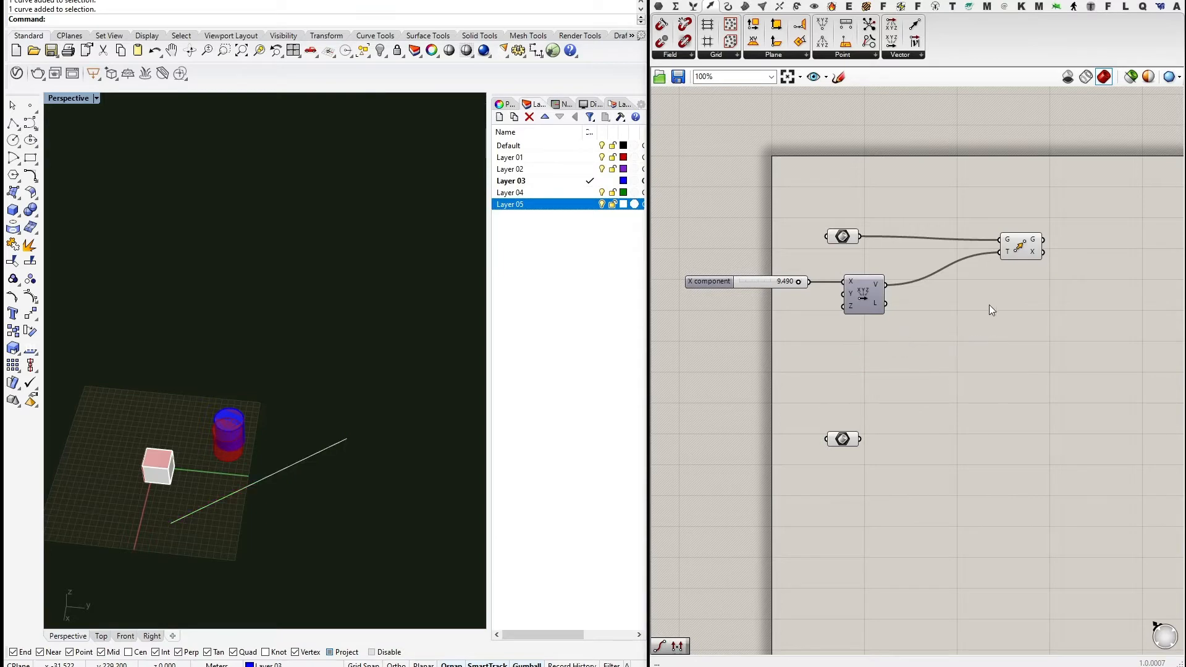
right_drag(1028, 295, 896, 303)
scroll(892, 275, up, 2)
click(893, 262)
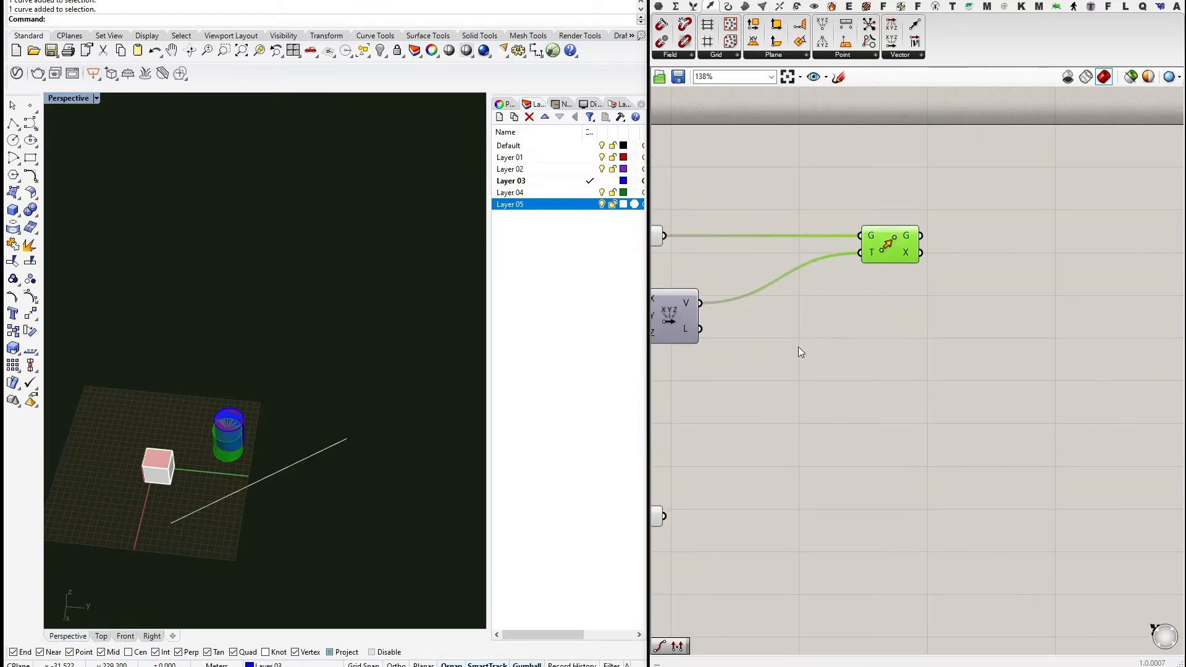
scroll(798, 346, down, 2)
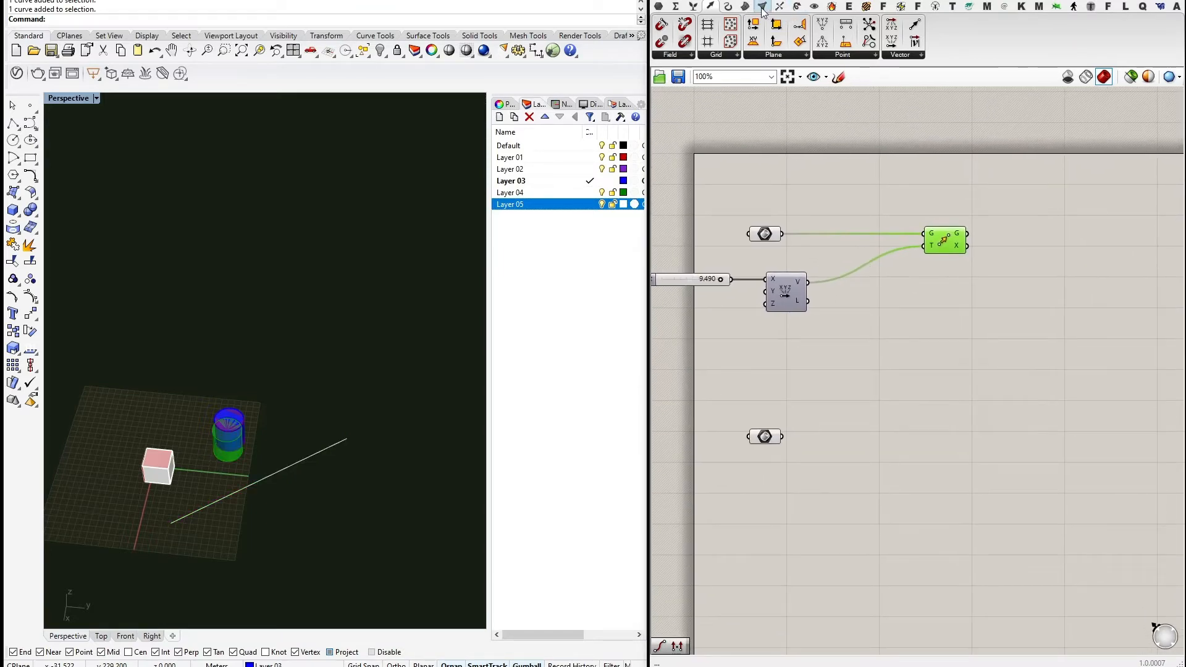
Add a Rotate component from Transform > Euclidean and feed it the referenced cylinder geometry.
click(797, 6)
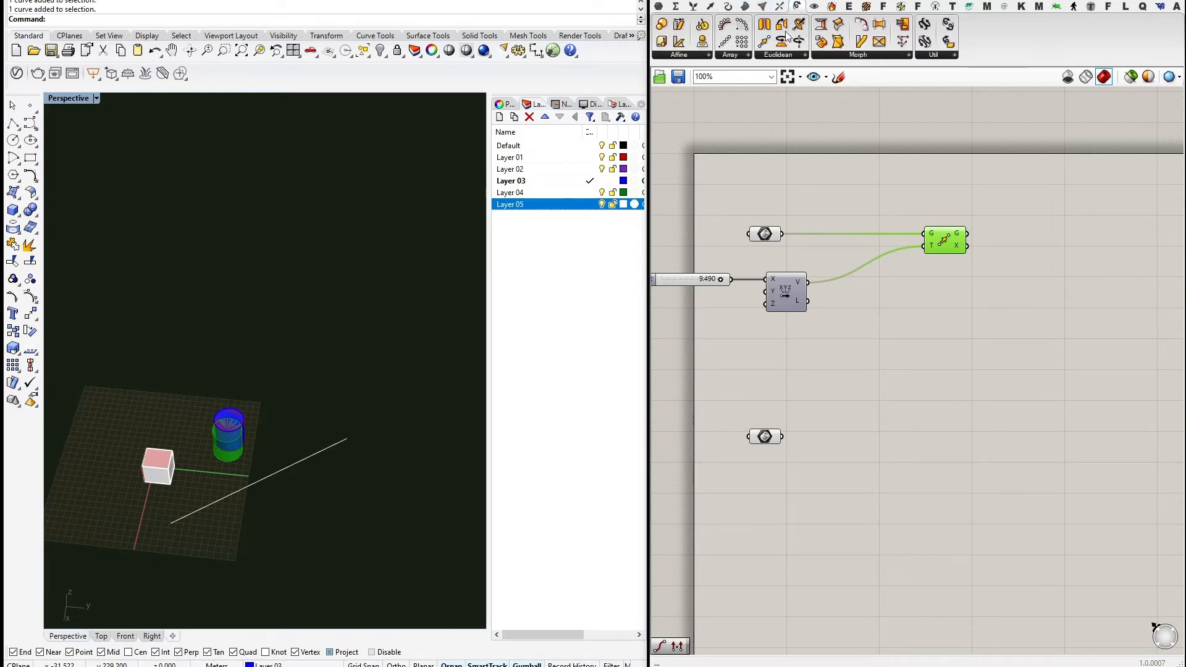
click(790, 56)
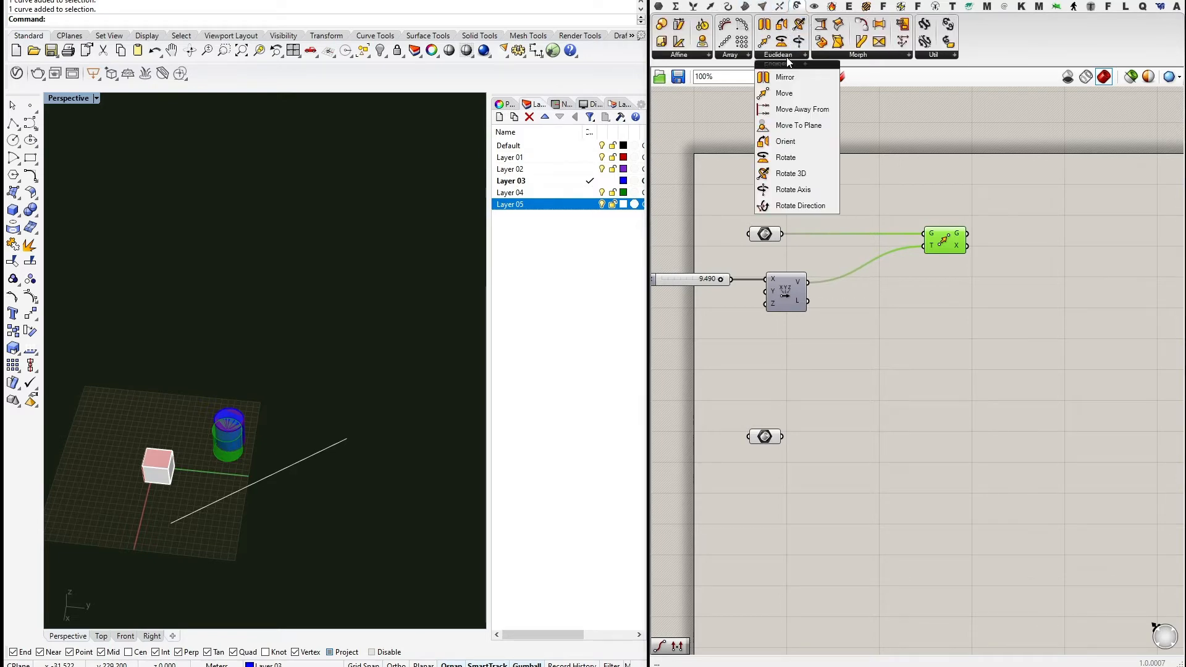
click(782, 160)
click(936, 312)
click(924, 301)
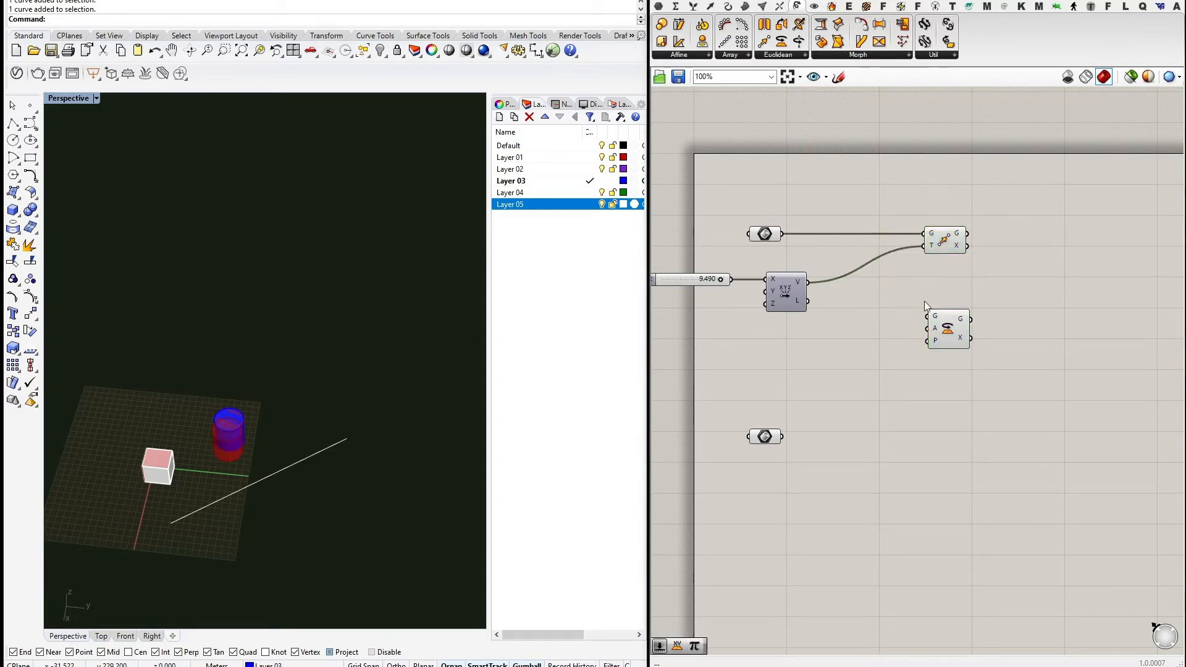
drag(782, 234, 947, 333)
right_drag(873, 347, 891, 302)
scroll(956, 309, up, 2)
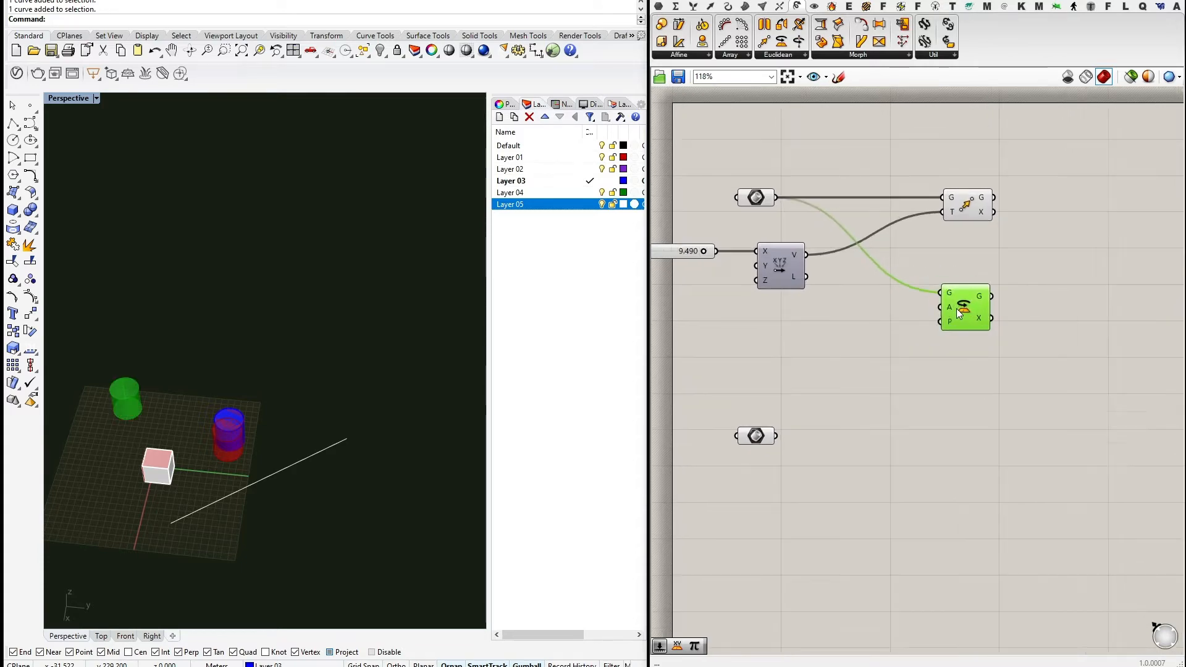
scroll(955, 315, up, 1)
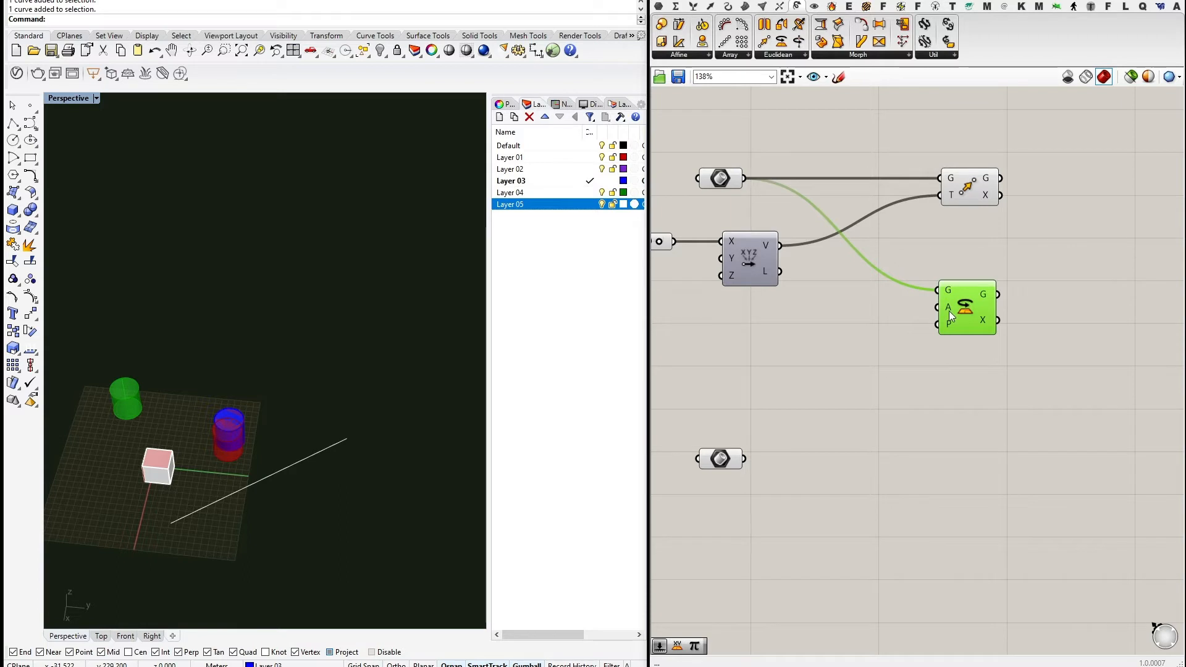
mouse_move(950, 308)
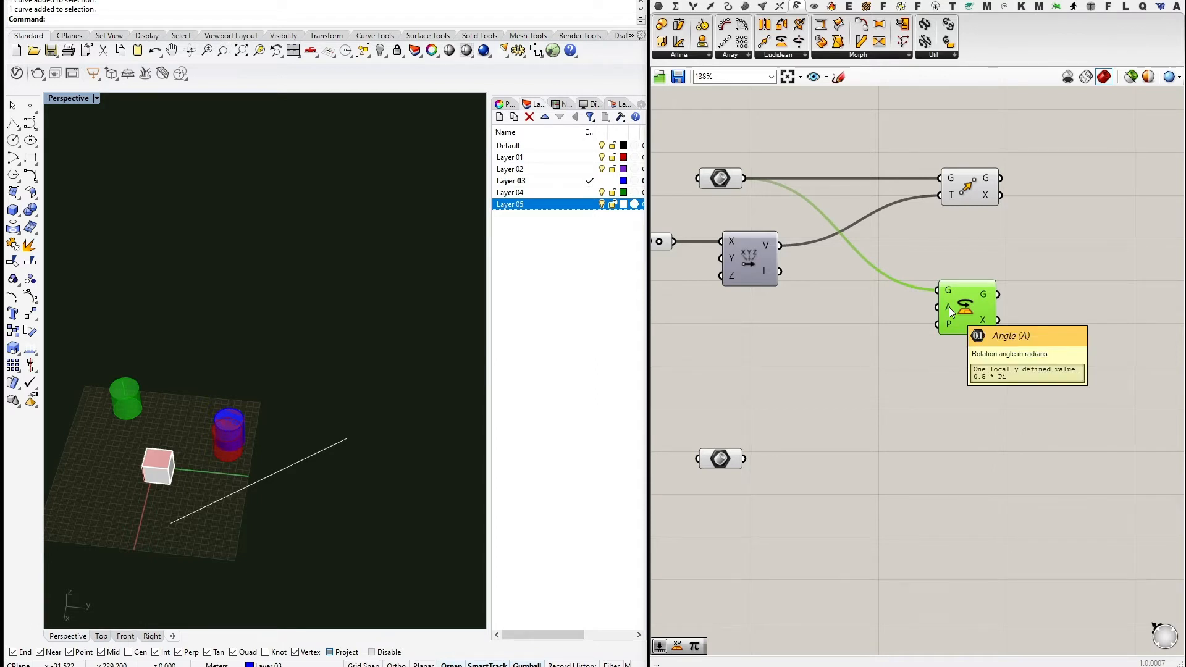
right_drag(679, 329, 780, 332)
Switch Rotate's angle input A to Degrees.
right_click(1043, 307)
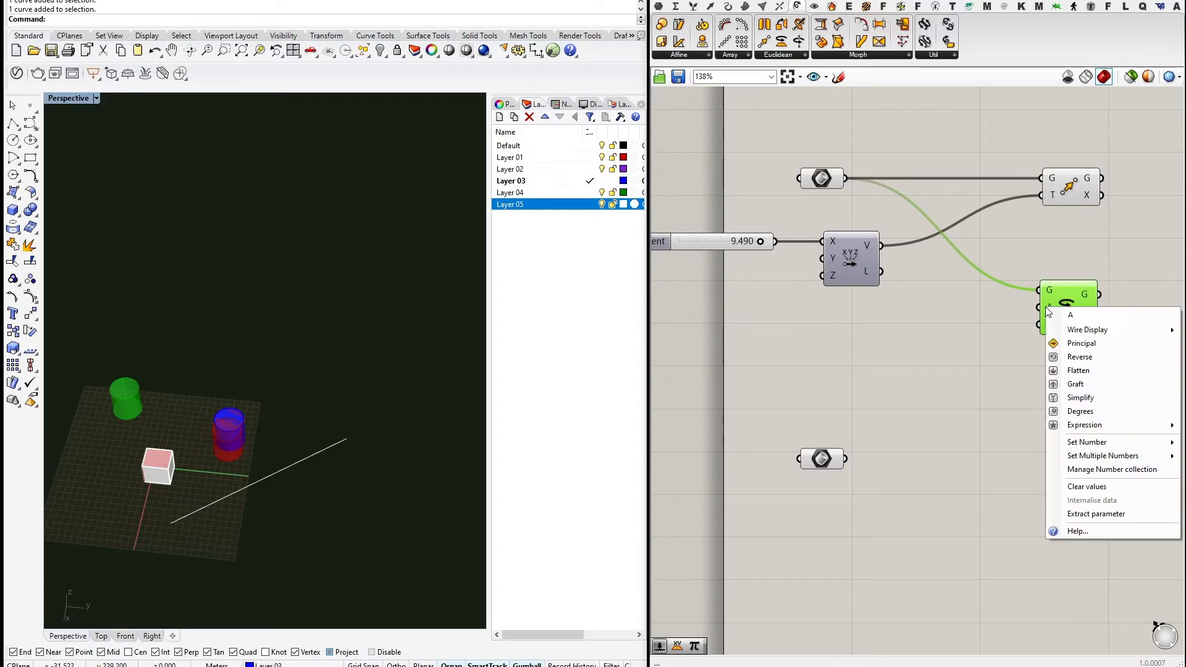
right_click(1042, 306)
right_click(1047, 307)
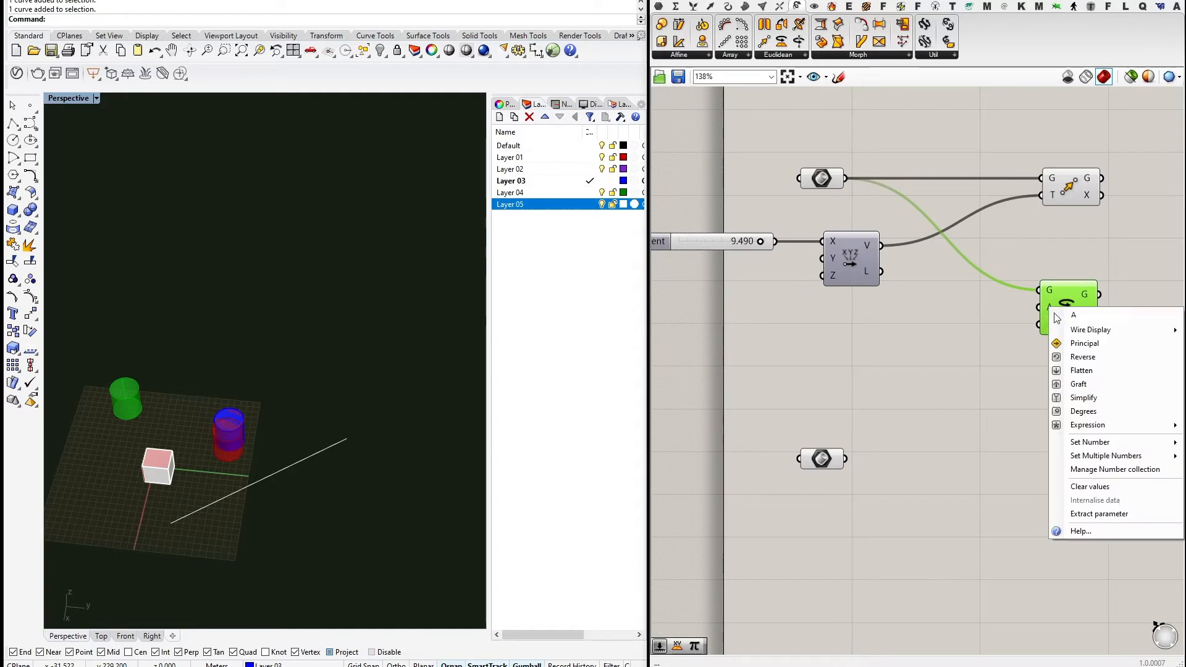
click(1083, 411)
right_drag(955, 321, 960, 368)
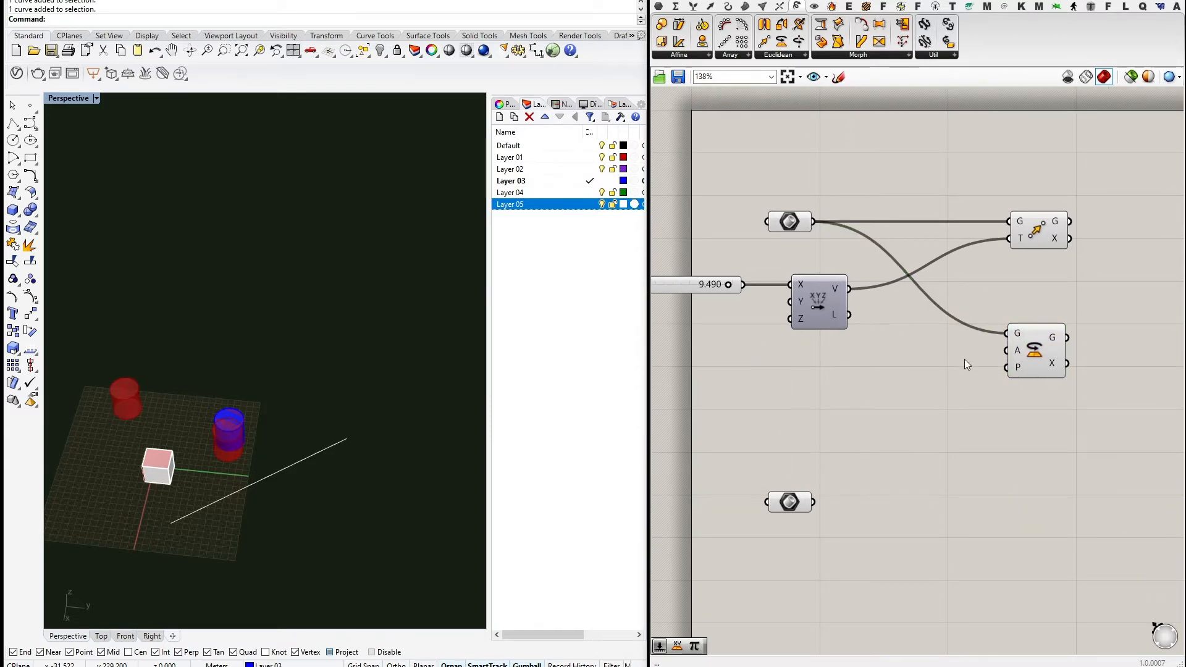
right_drag(965, 362, 945, 340)
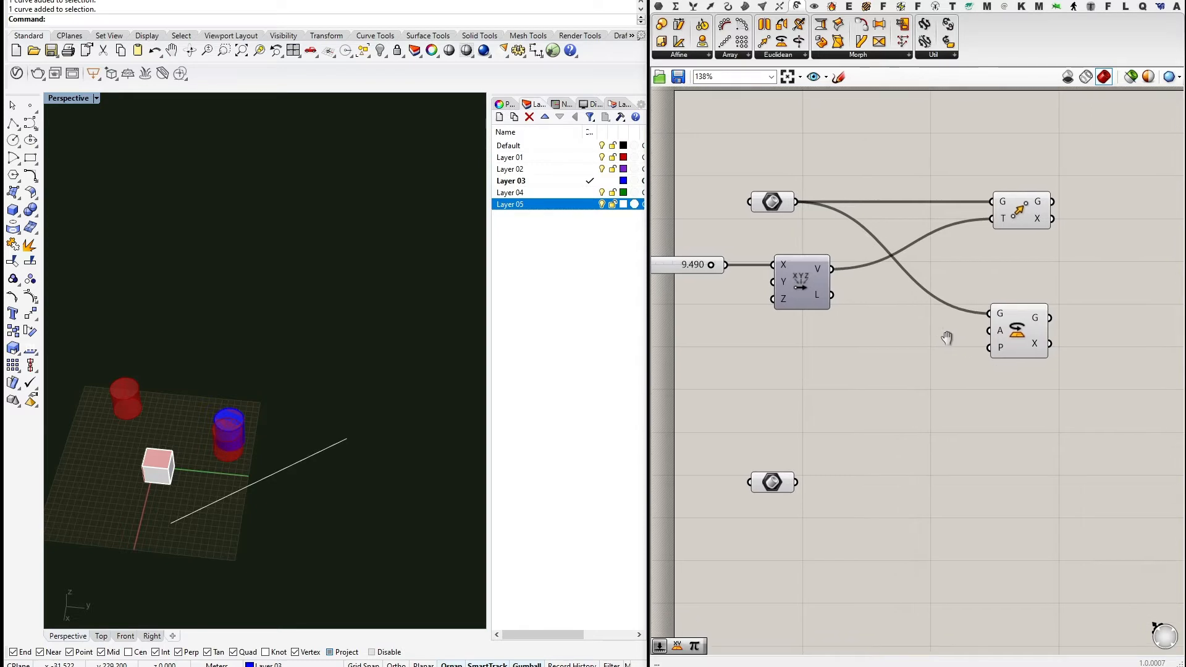
Add a Number Slider and a Pi component, wiring the slider into Pi.
double_click(811, 350)
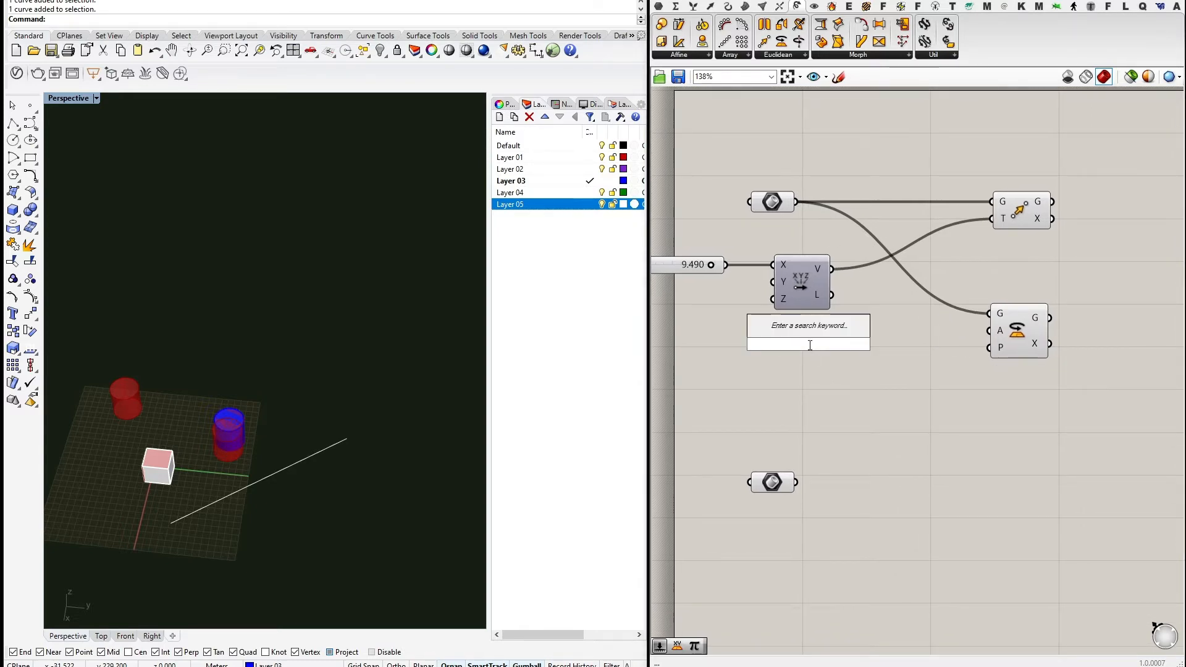
text(1)
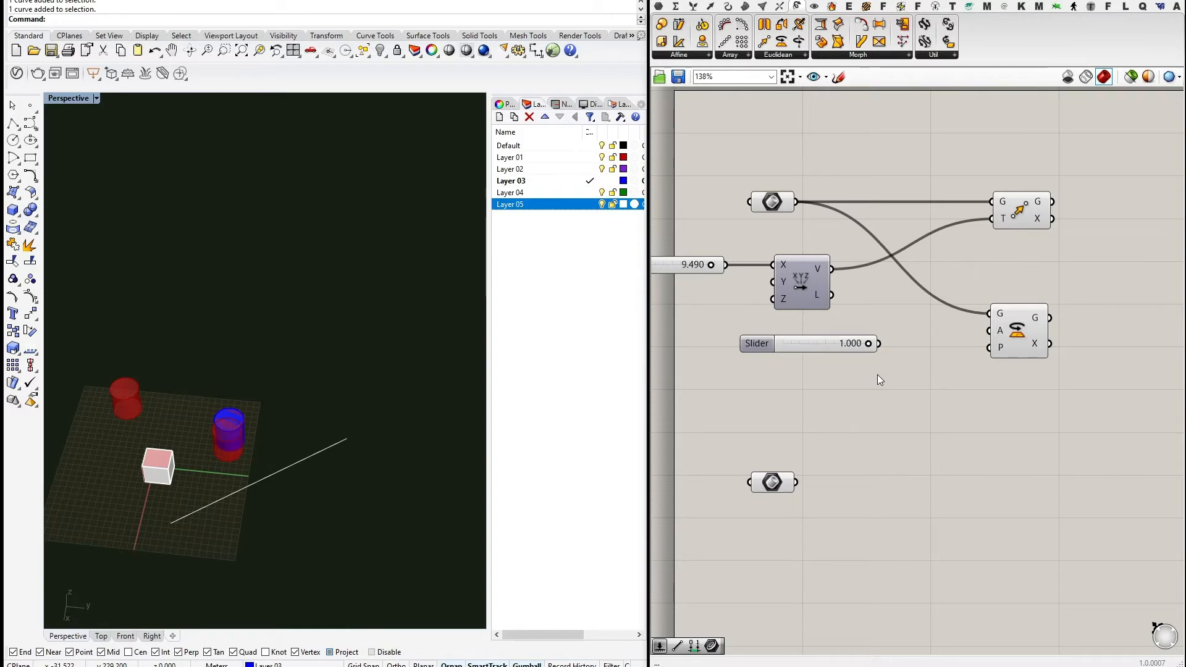
double_click(878, 374)
text(pi)
key(Return)
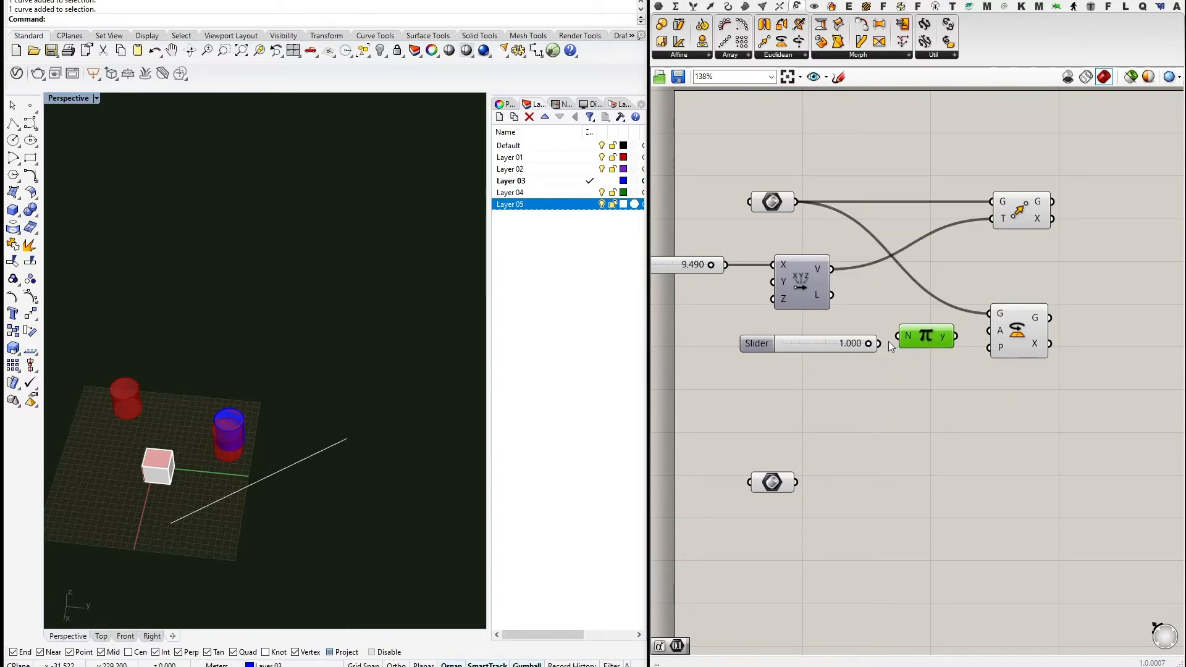
drag(869, 343, 993, 335)
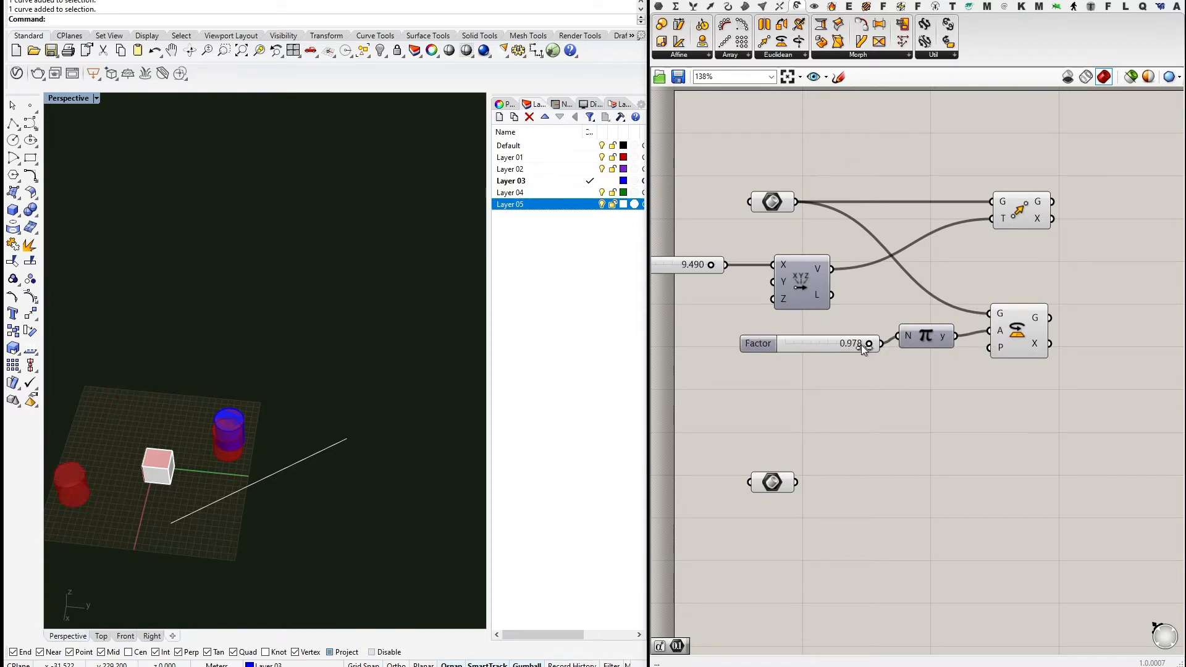
Vary the Factor slider to test the cylinder's rotation, then return it to 1.000.
mouse_move(861, 344)
mouse_down()
mouse_move(769, 343)
mouse_move(872, 344)
mouse_up()
right_drag(198, 349, 342, 389)
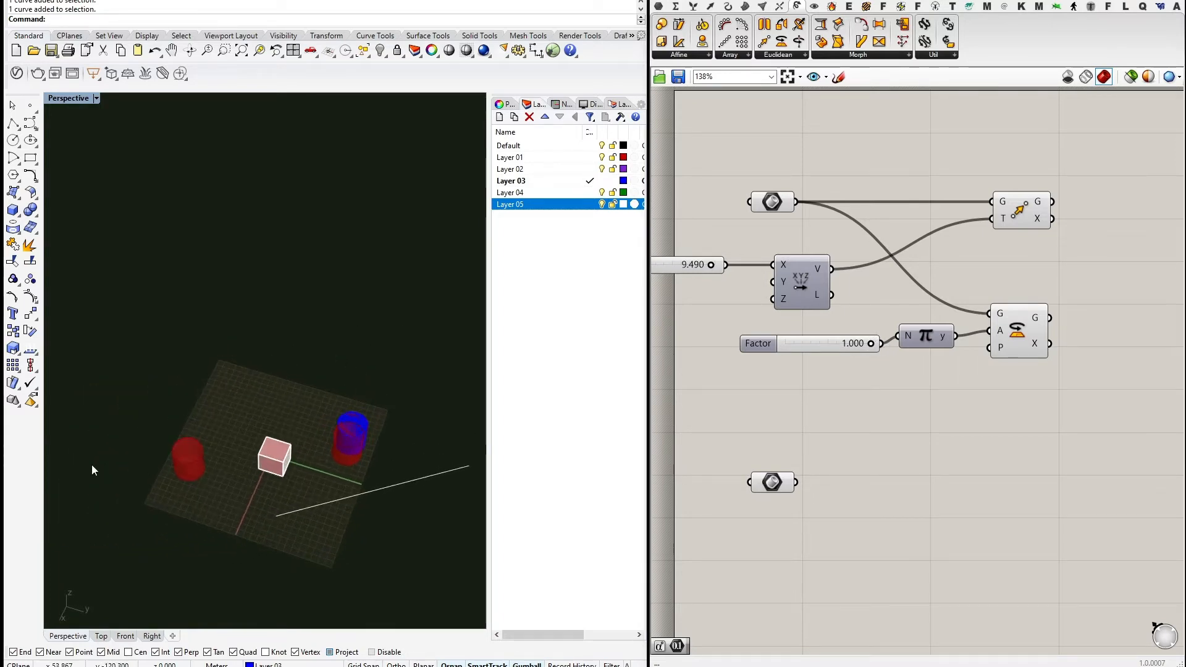
right_drag(1059, 394, 1022, 365)
click(996, 309)
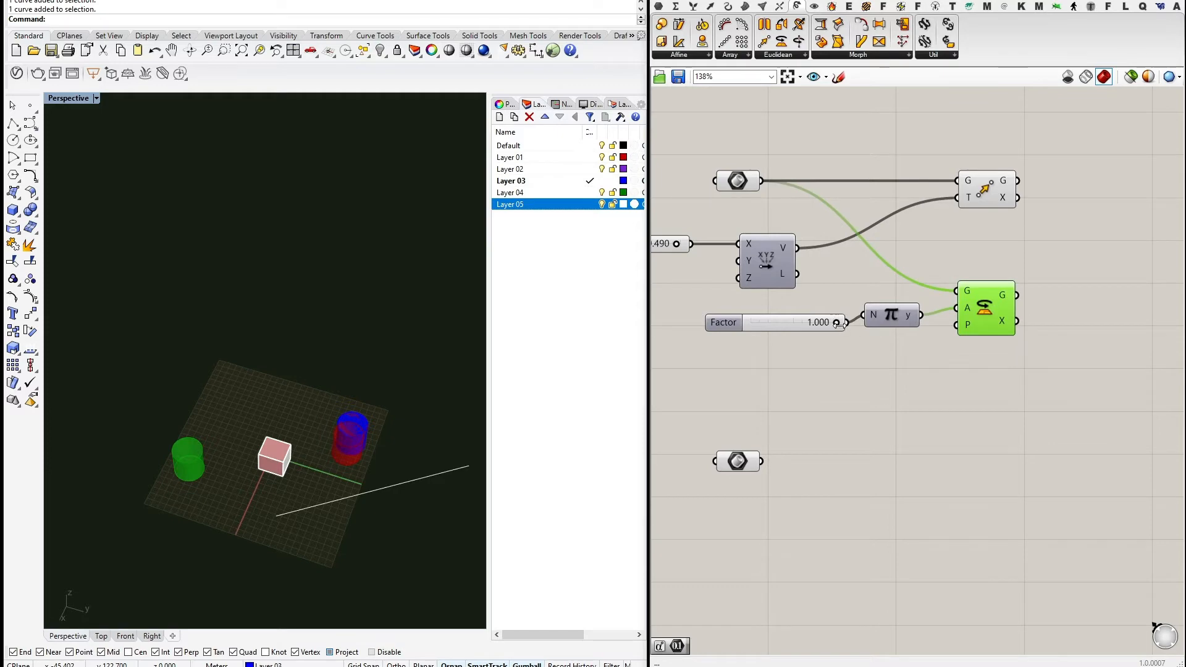
mouse_move(837, 323)
mouse_down()
mouse_move(743, 331)
mouse_move(844, 332)
mouse_up()
right_drag(920, 352, 902, 313)
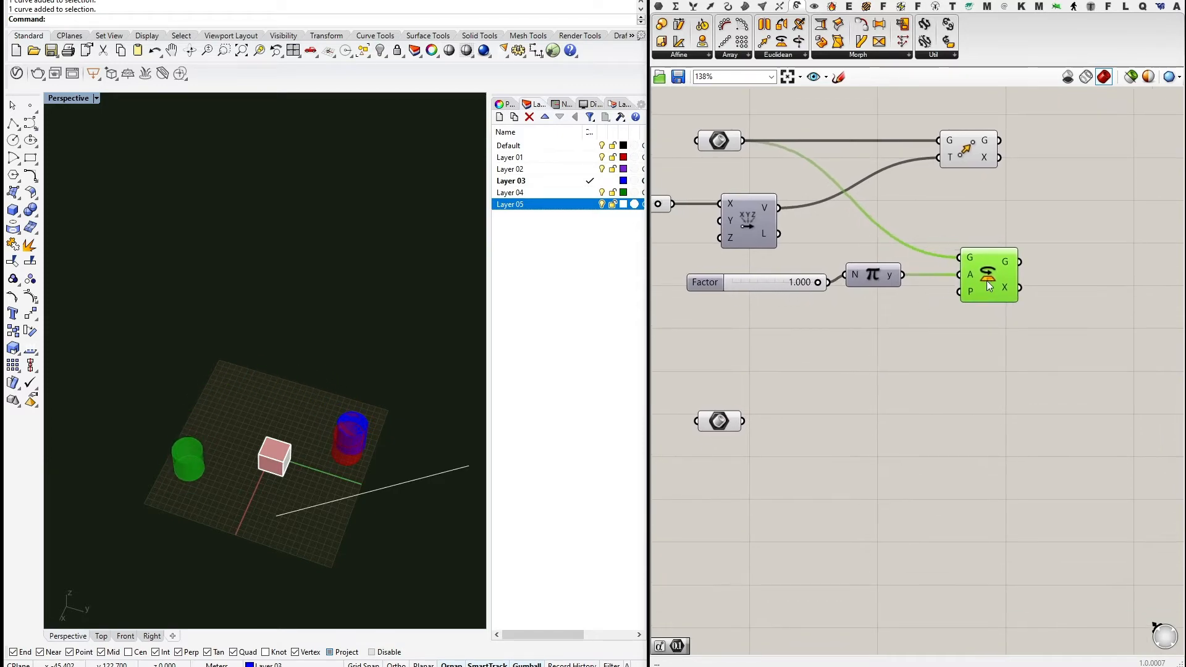
Nudge the Rotate component into position and select the Factor slider.
drag(988, 284, 990, 284)
right_drag(998, 331, 973, 345)
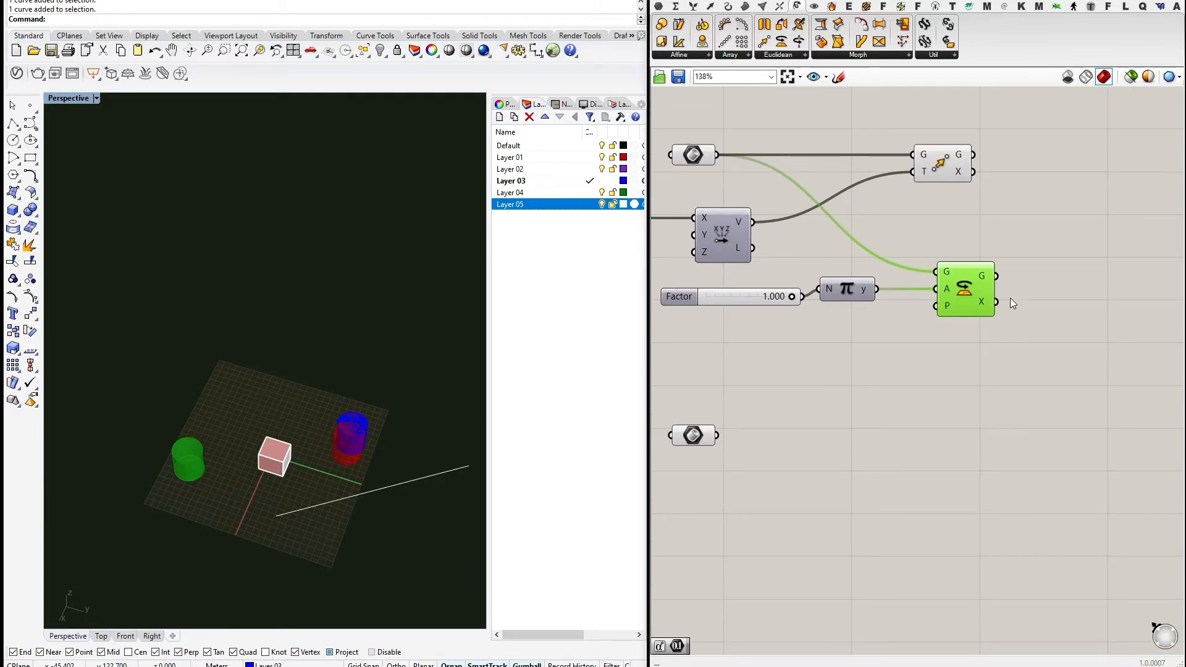
scroll(956, 314, up, 3)
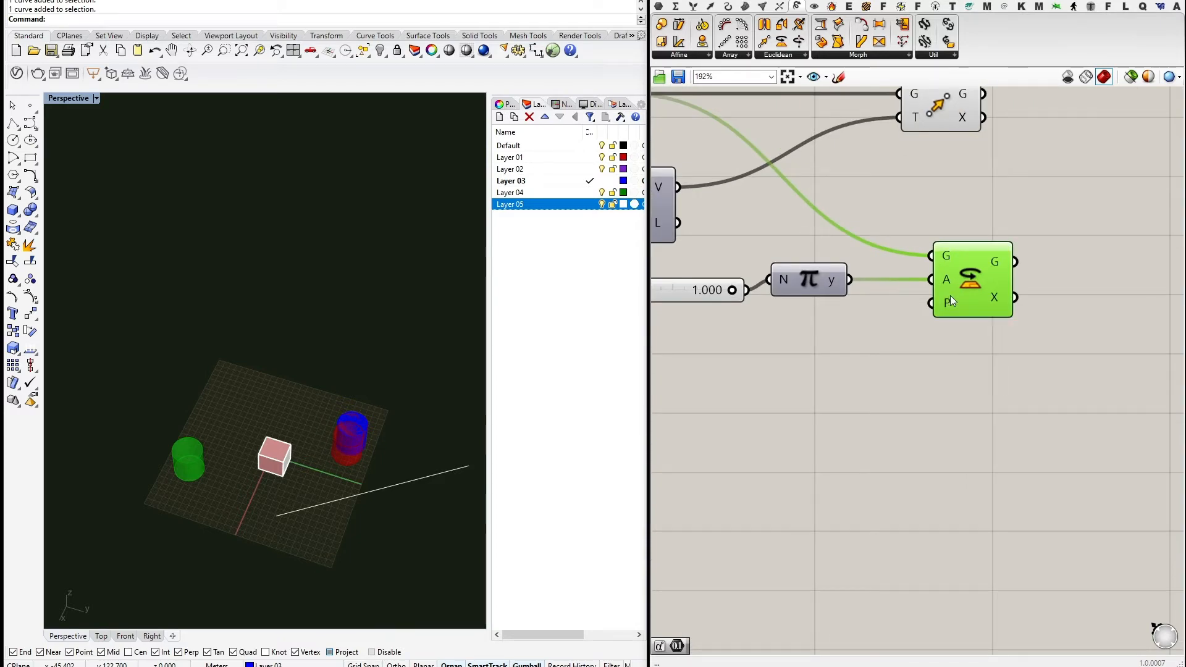
drag(972, 291, 962, 286)
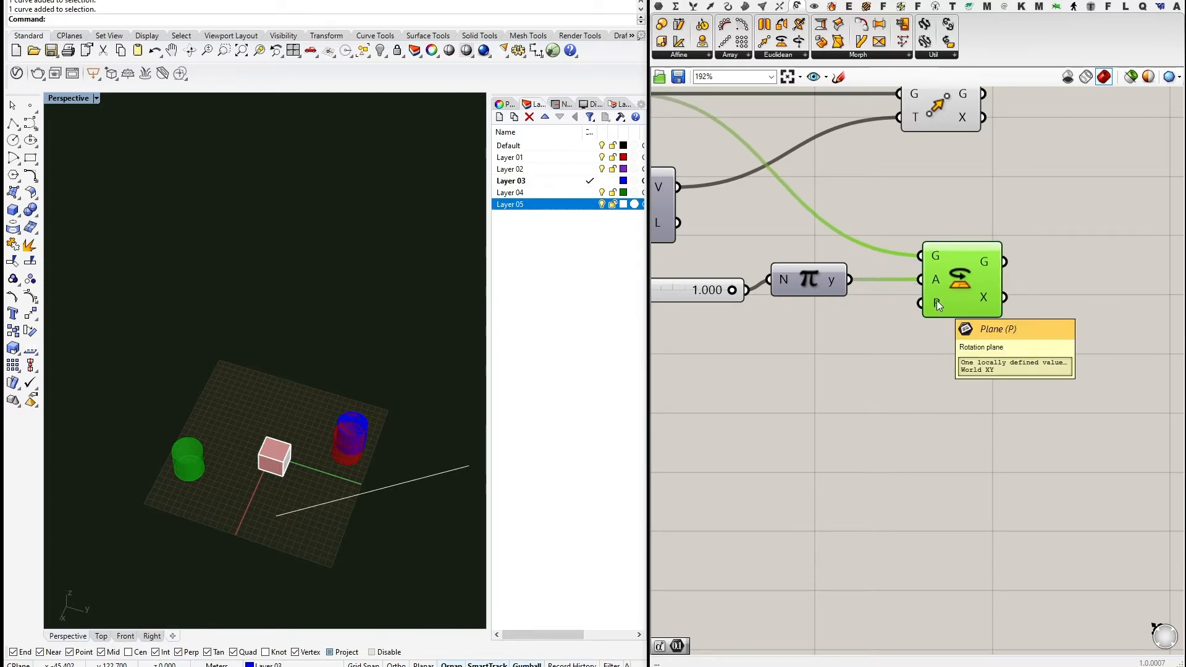
scroll(803, 371, down, 4)
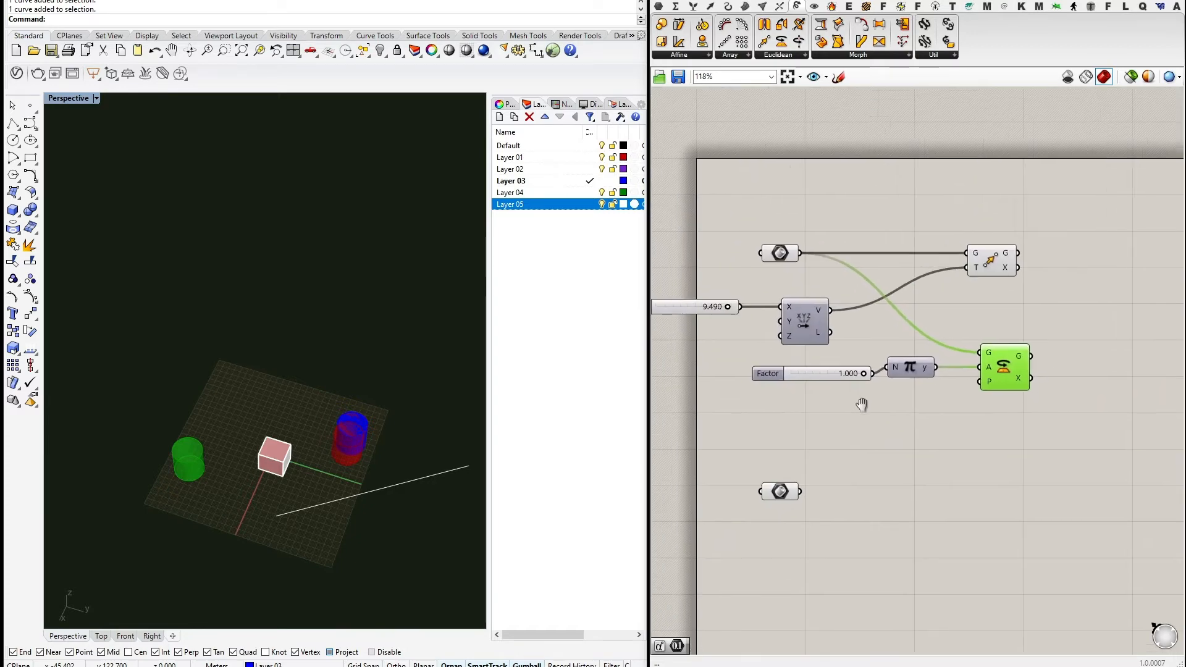
click(816, 371)
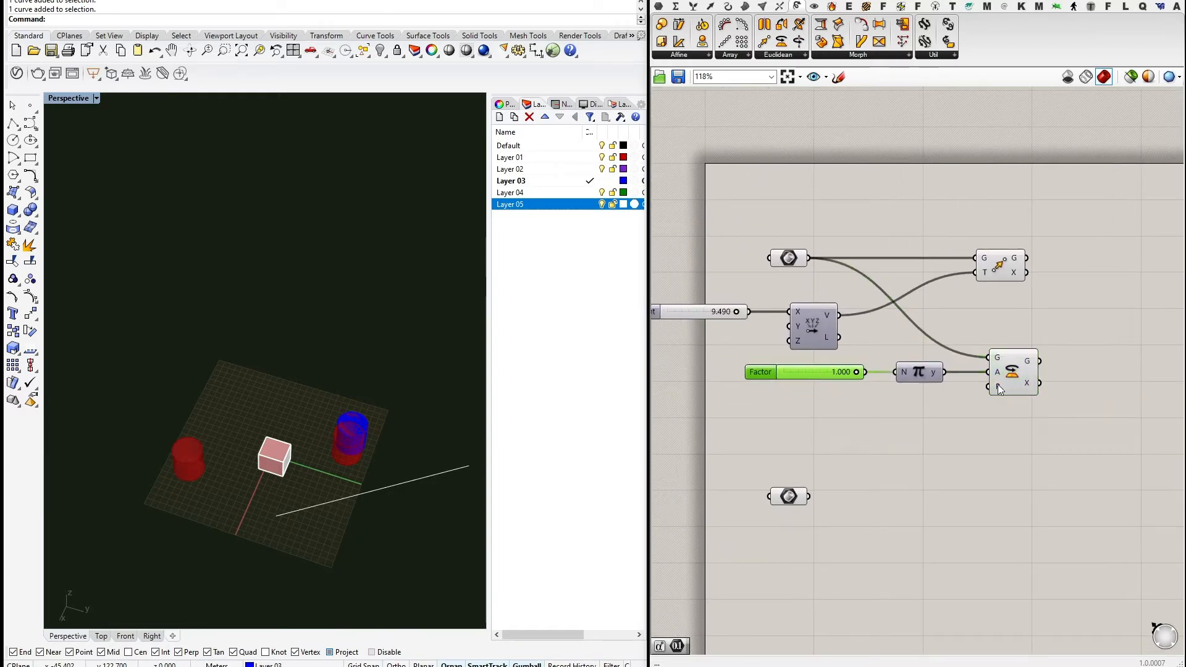
mouse_move(998, 385)
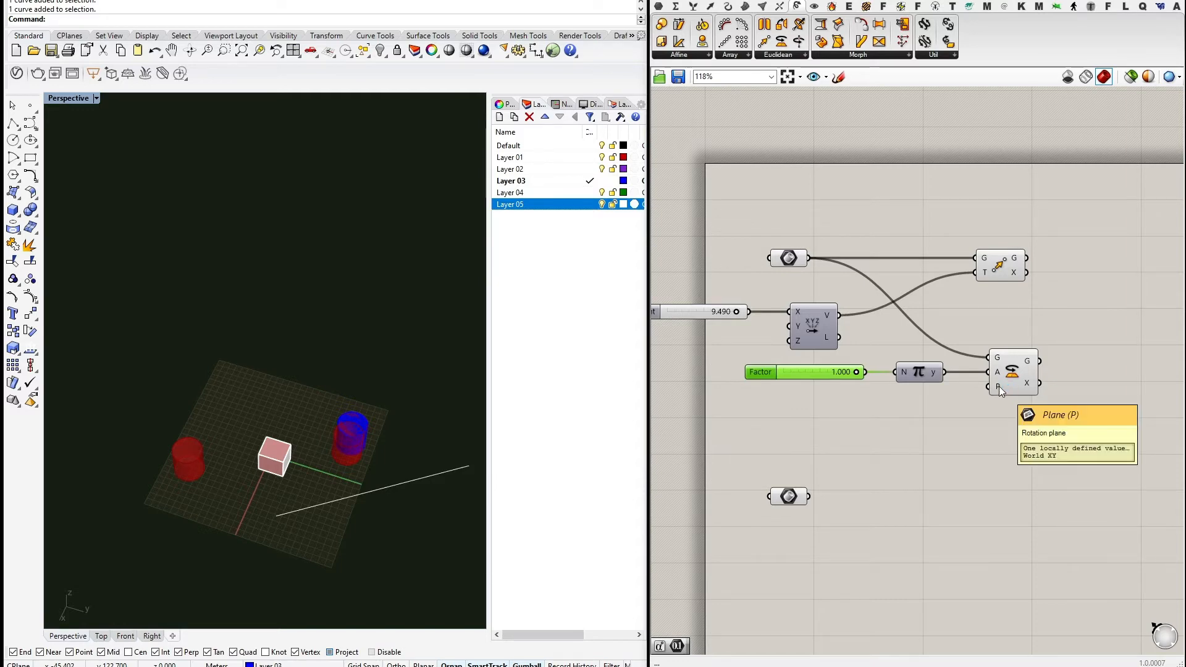
Place a single point above the box in the Rhino view.
right_drag(312, 339, 259, 259)
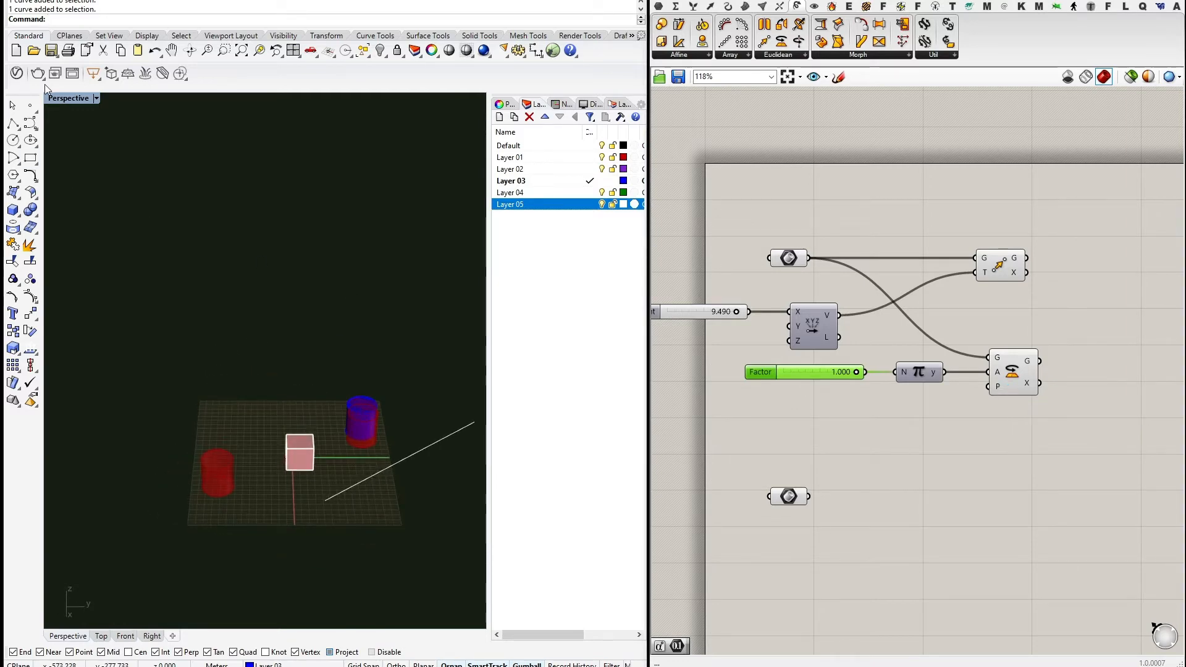
click(29, 108)
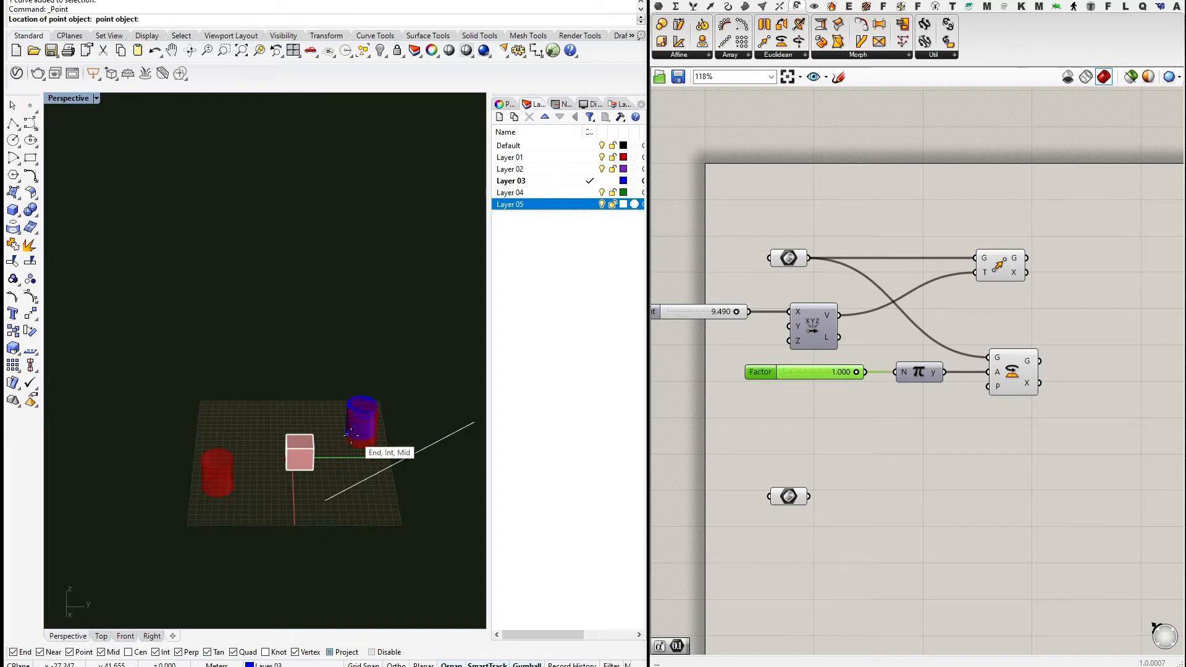
click(315, 414)
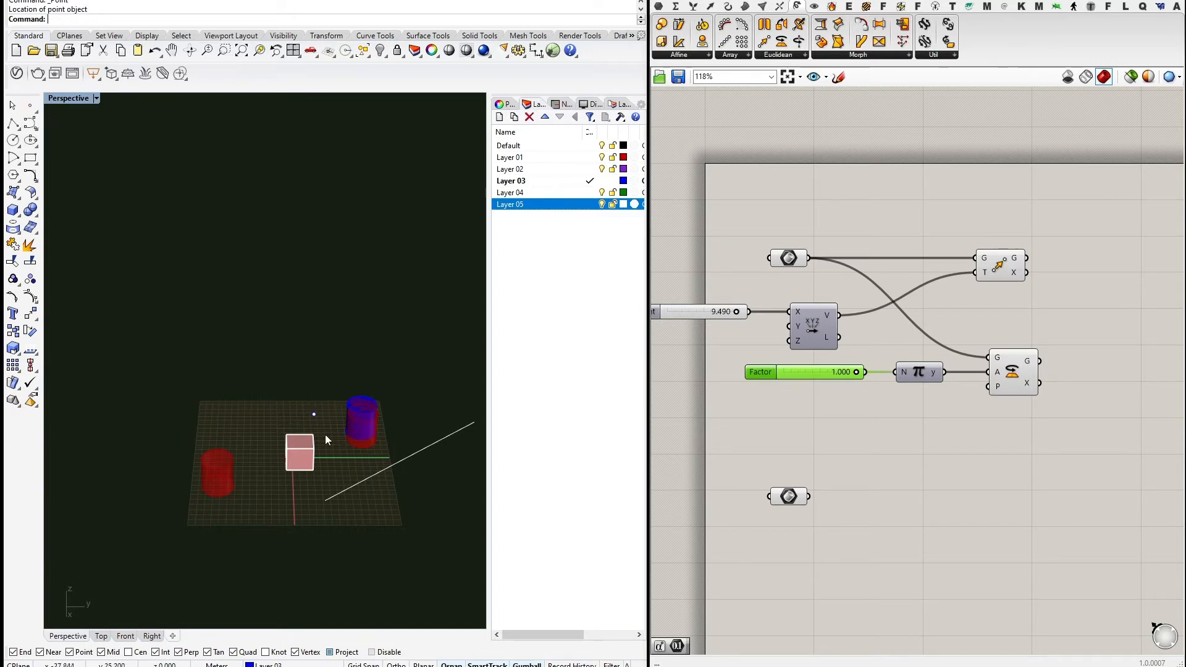
click(314, 414)
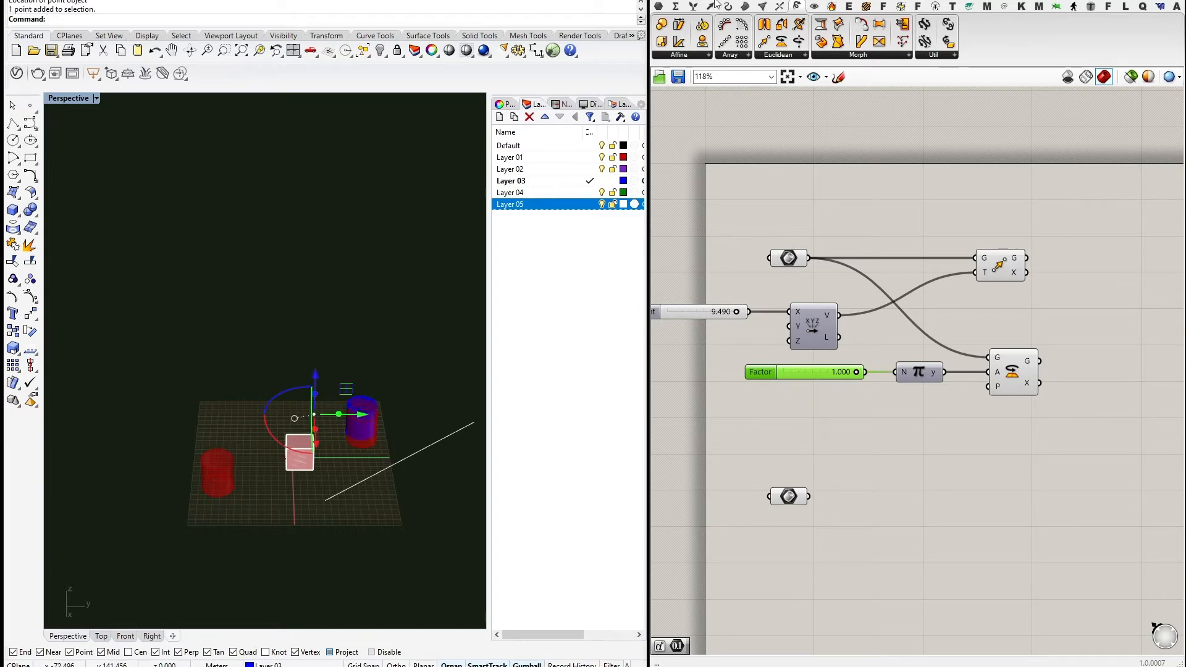
Add a Point parameter to the canvas set to reference one Rhino point.
click(659, 7)
click(662, 25)
click(809, 438)
right_click(803, 431)
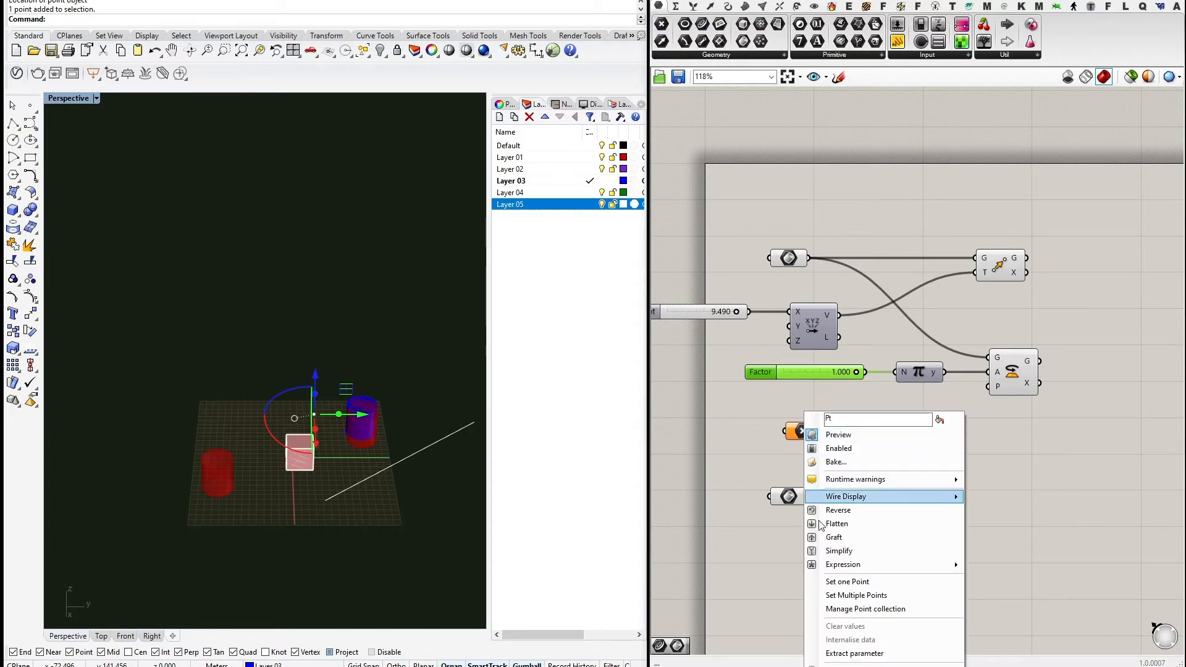
click(846, 578)
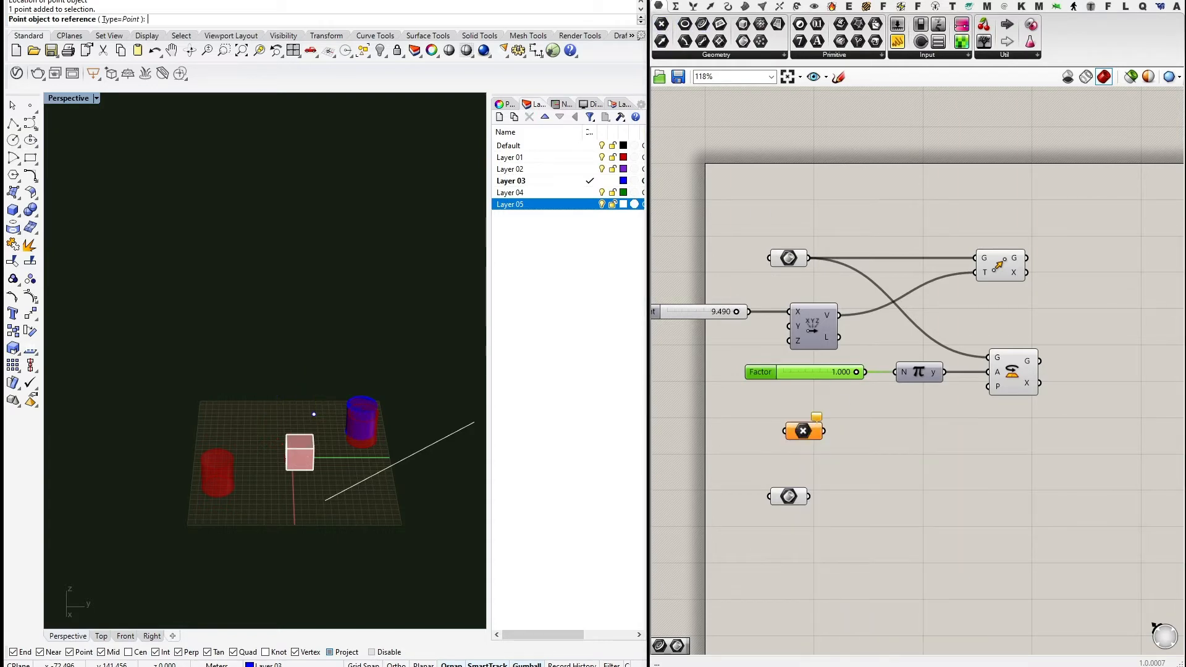
Add a YZ Plane, reference the Rhino point, and wire it into the plane's origin.
click(710, 6)
click(783, 56)
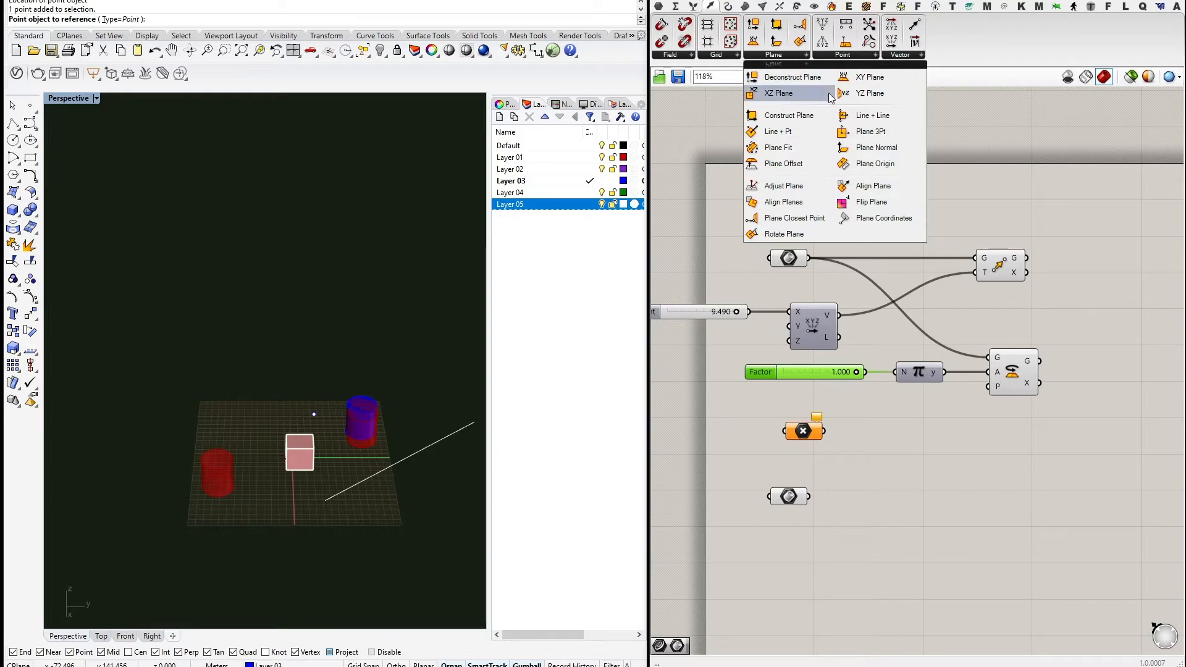
click(868, 93)
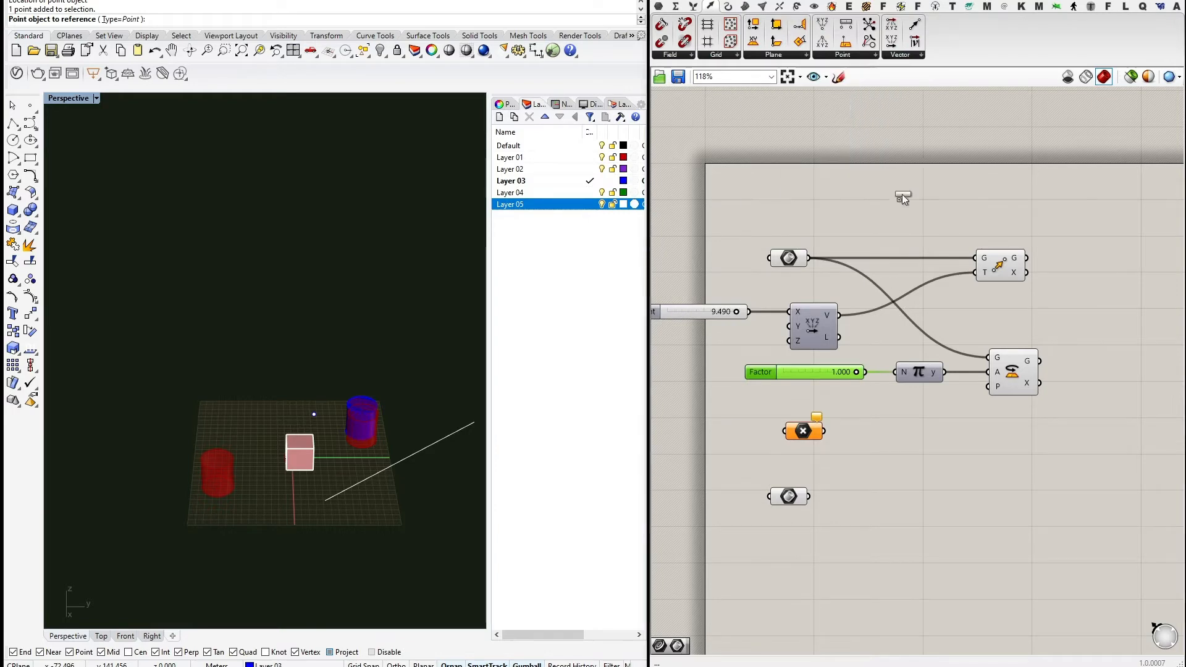
click(874, 437)
right_click(820, 434)
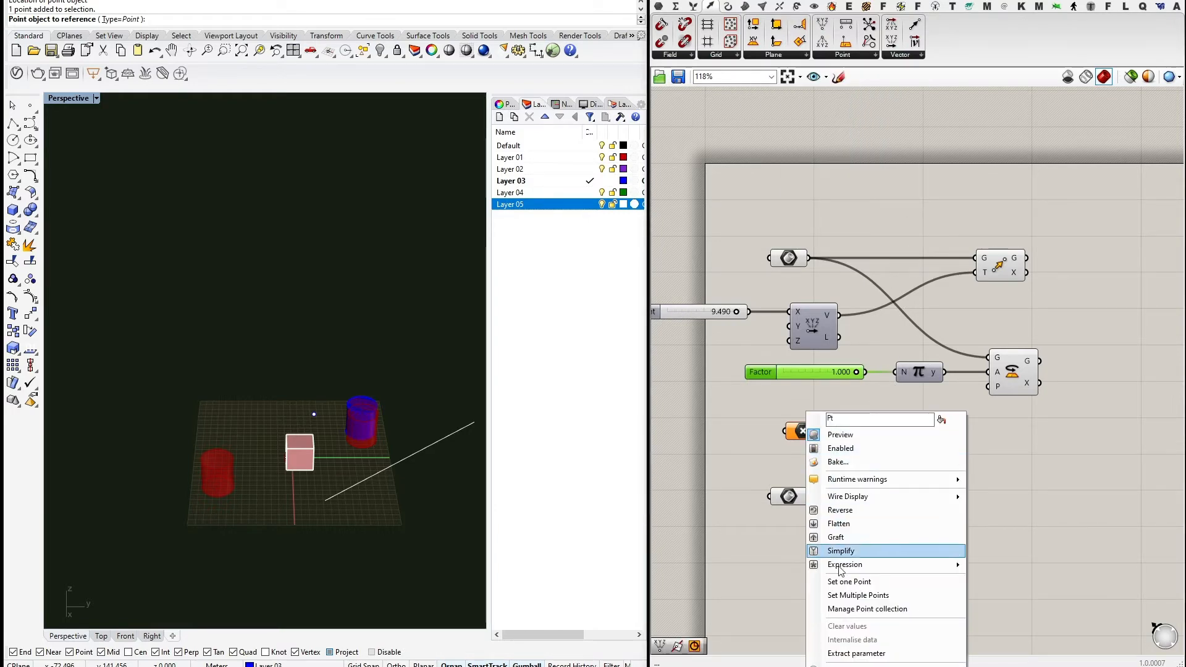
click(850, 582)
drag(275, 392, 327, 428)
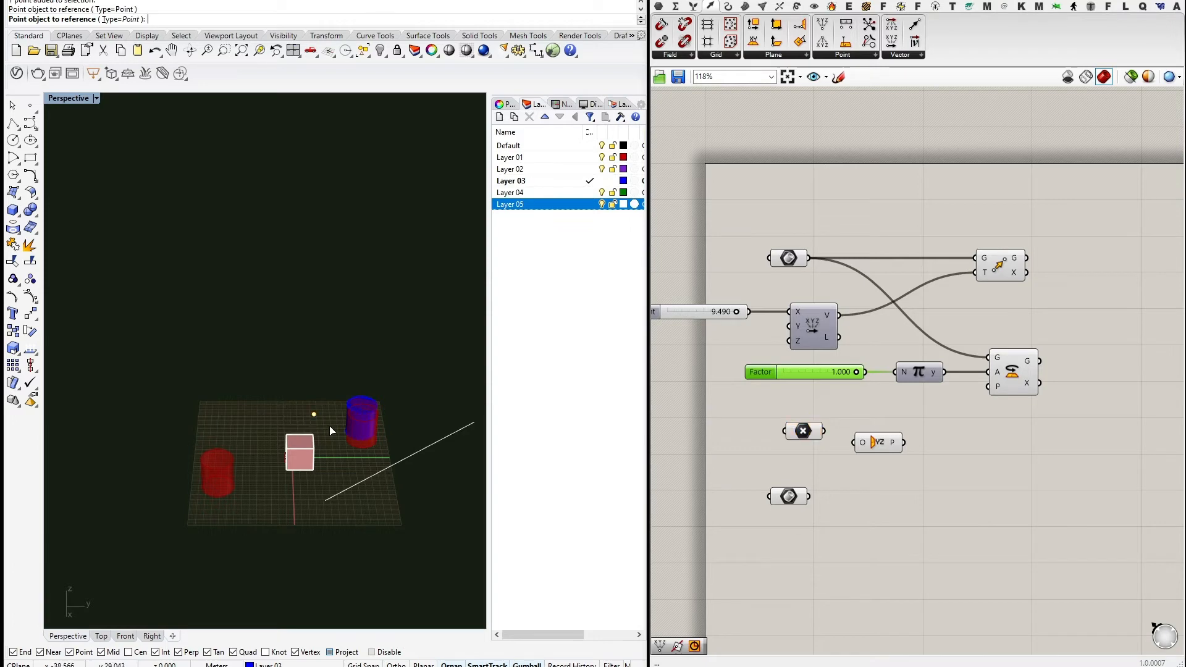
drag(822, 431, 977, 392)
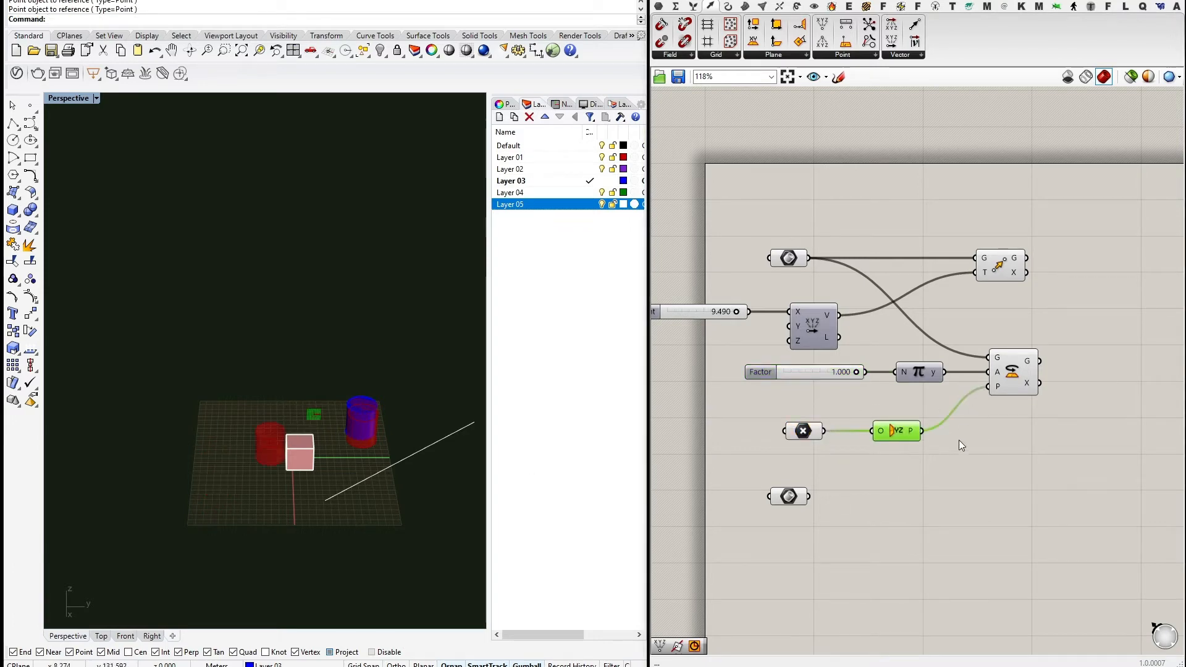
right_drag(964, 447, 948, 476)
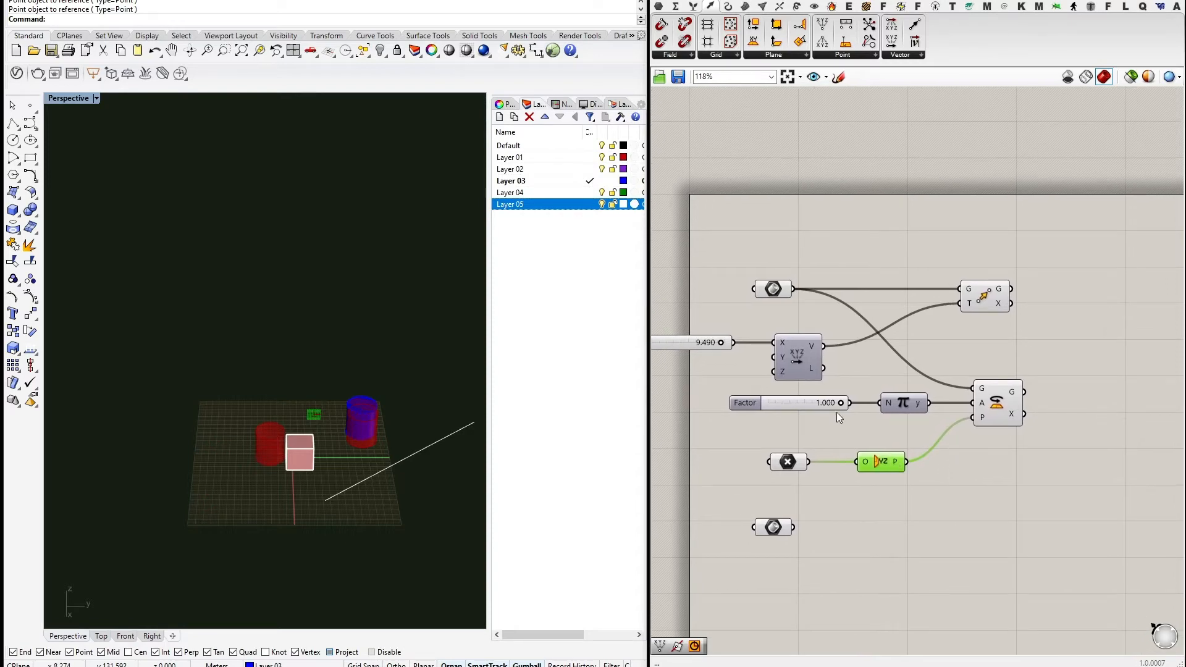
Set the Factor slider to 0.533 and orbit the Perspective view to inspect the rotated cylinder.
drag(839, 404, 806, 403)
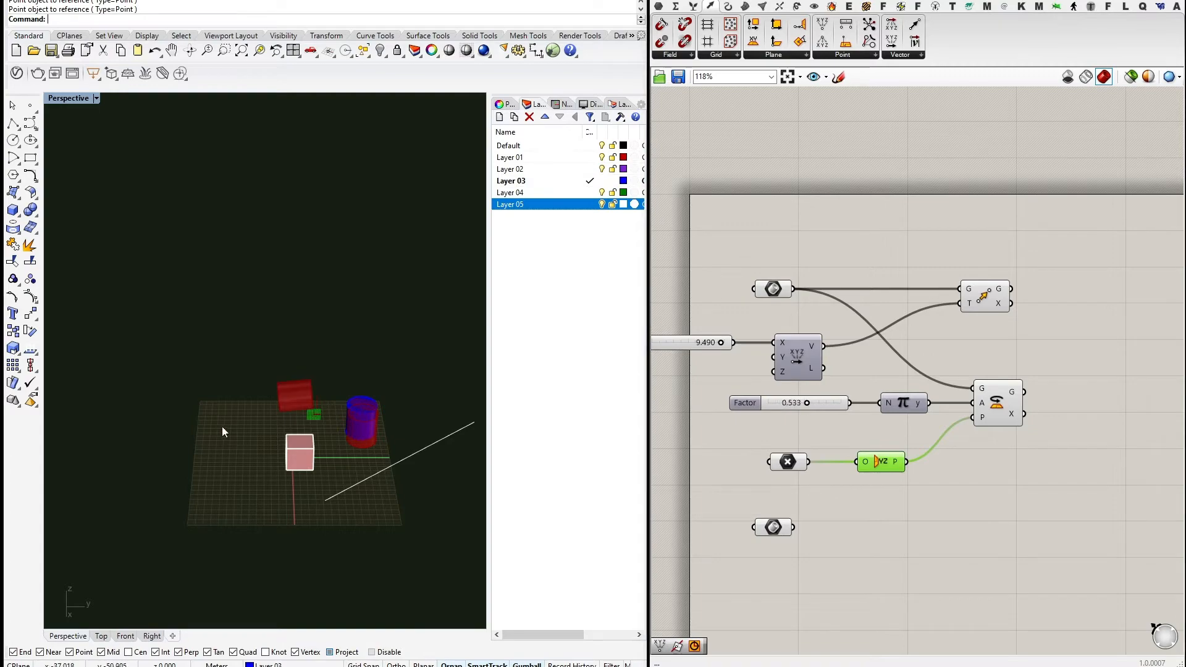
right_drag(222, 429, 352, 389)
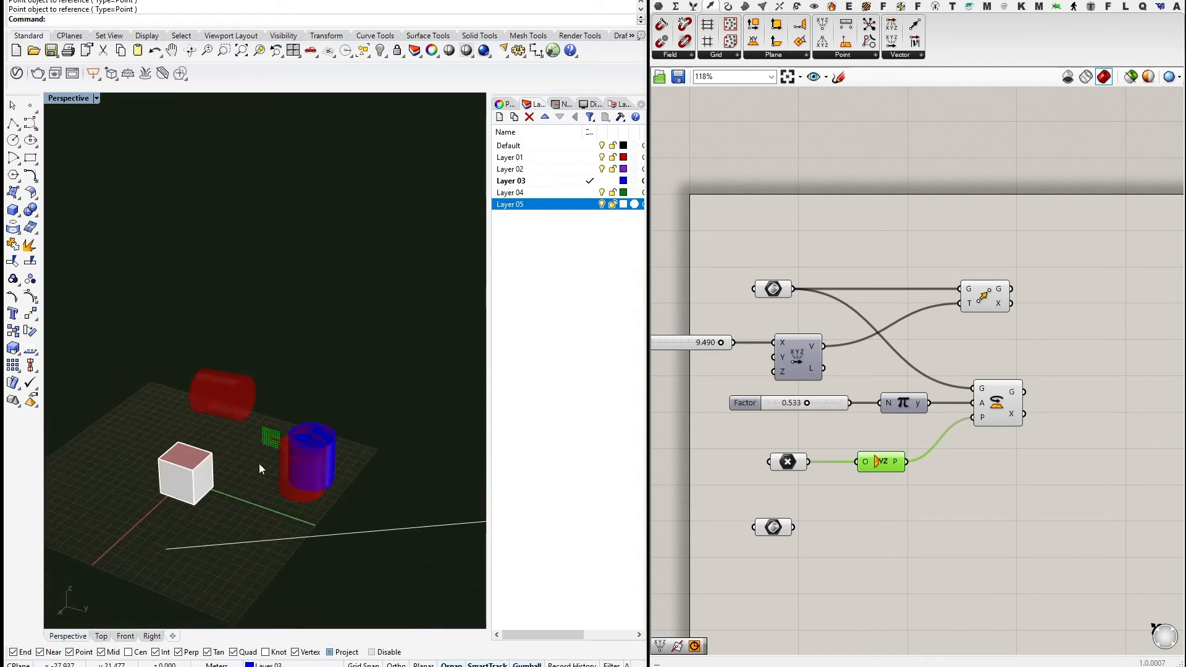
right_drag(415, 452, 364, 464)
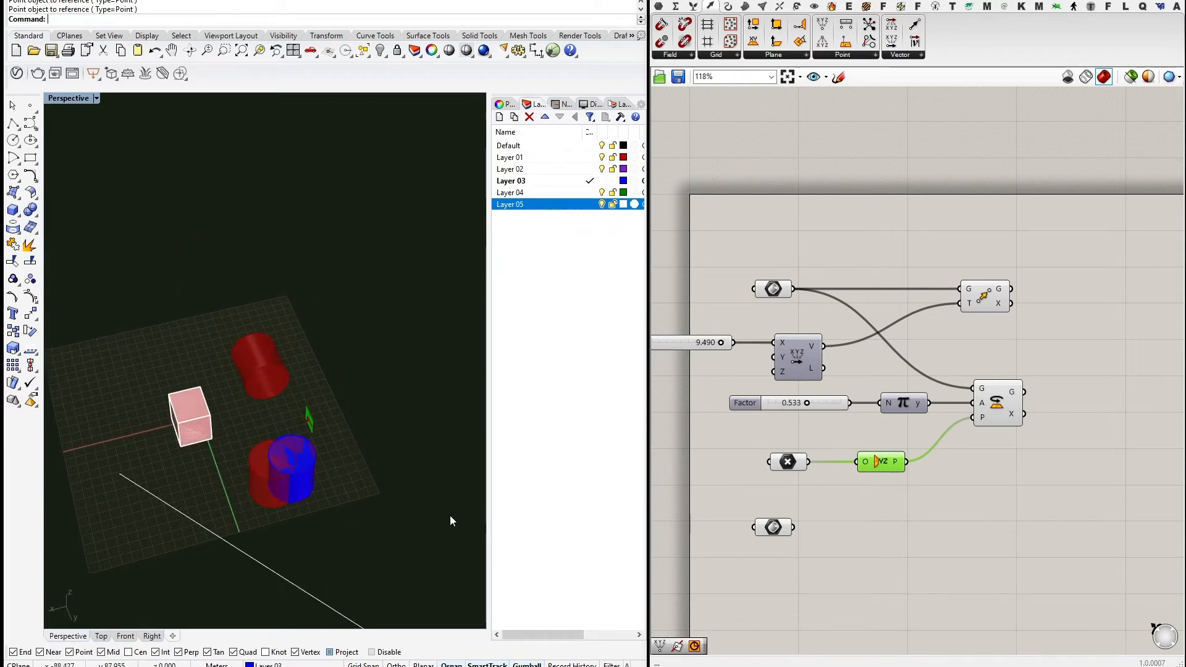
drag(1006, 305, 1016, 309)
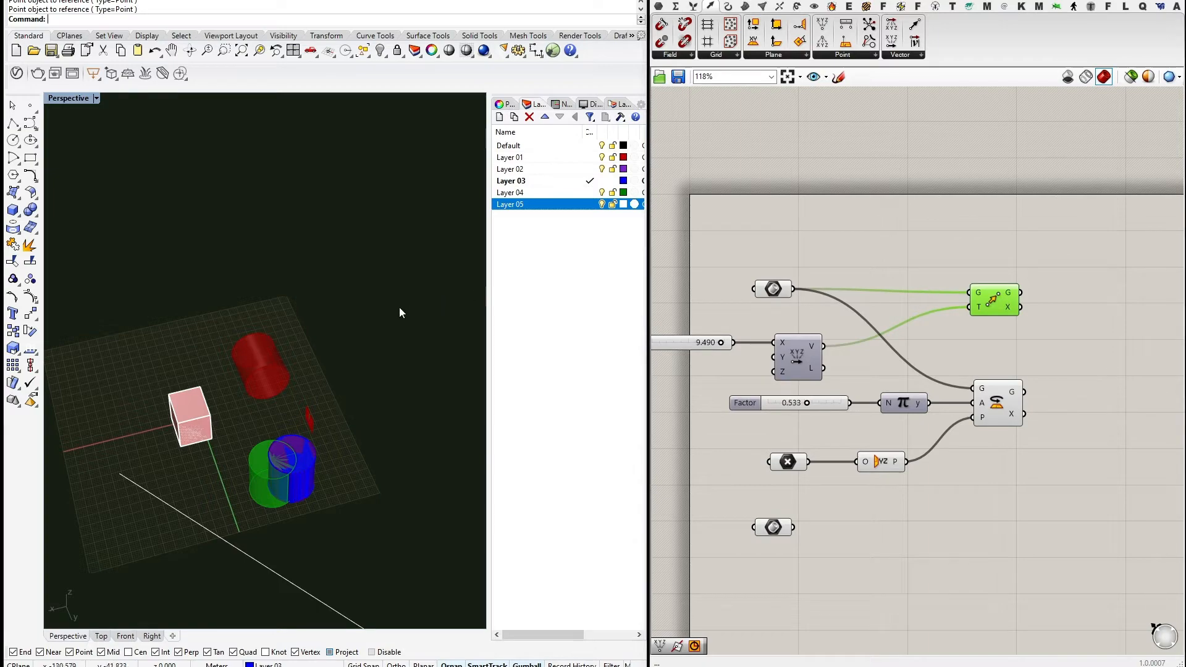
right_drag(399, 312, 273, 382)
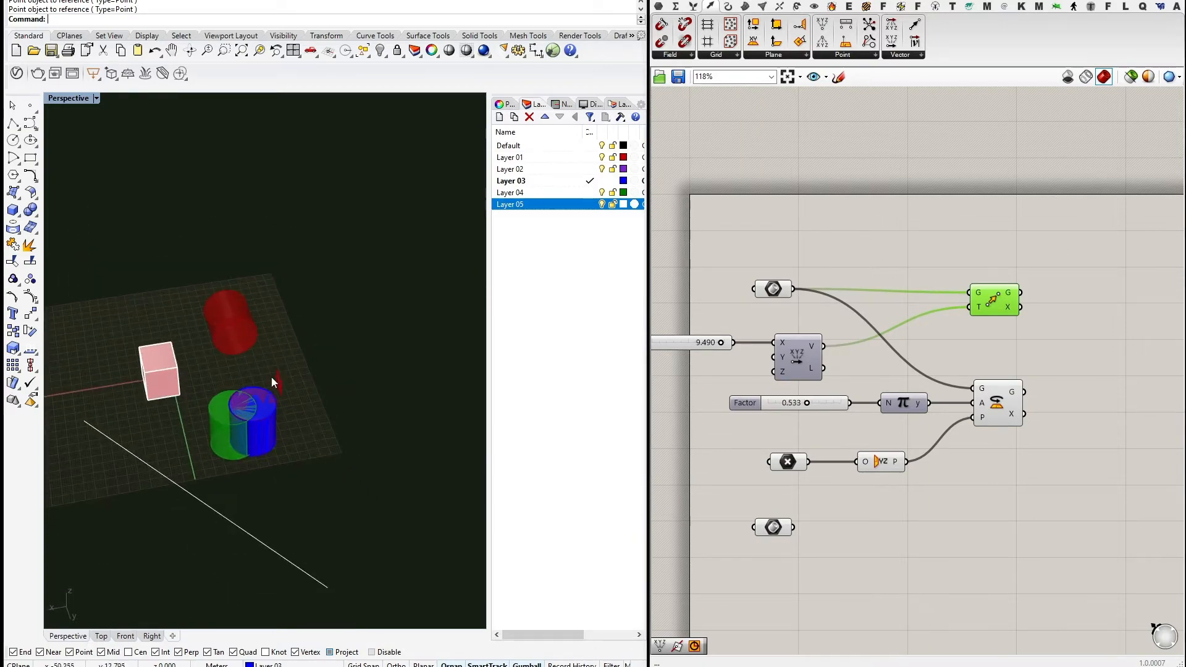
scroll(272, 381, up, 6)
right_drag(352, 424, 369, 454)
scroll(370, 454, down, 3)
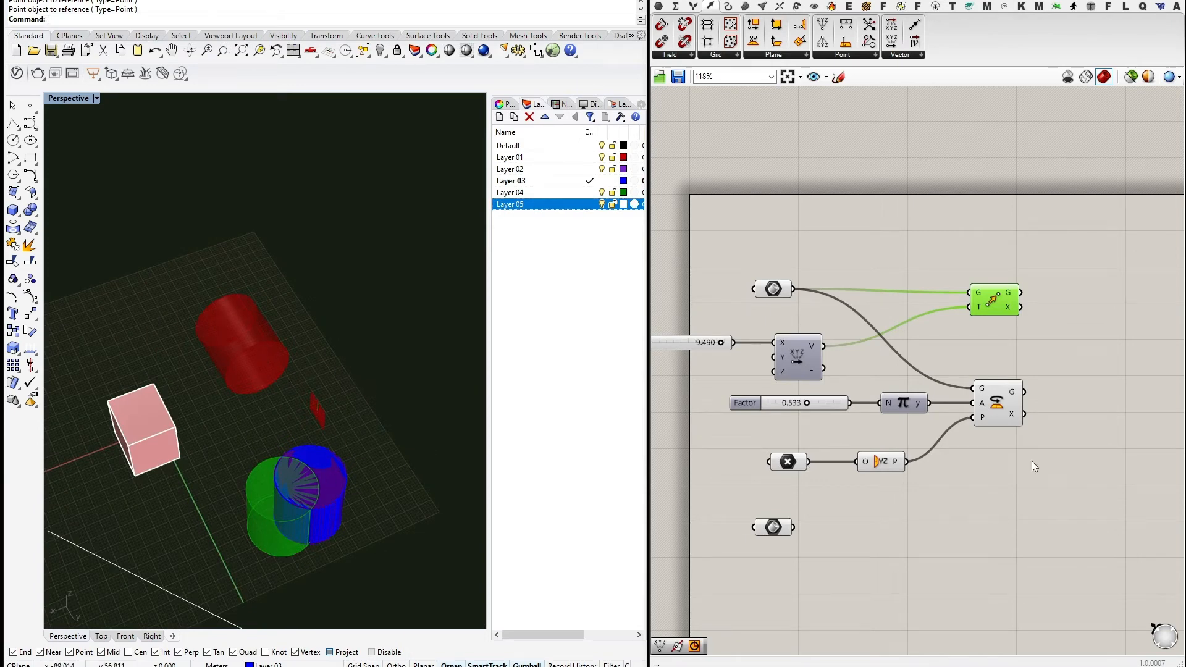
Tidy the canvas, moving the lower geometry parameter down and nudging Rotate right.
right_drag(1025, 488, 986, 402)
right_click(994, 408)
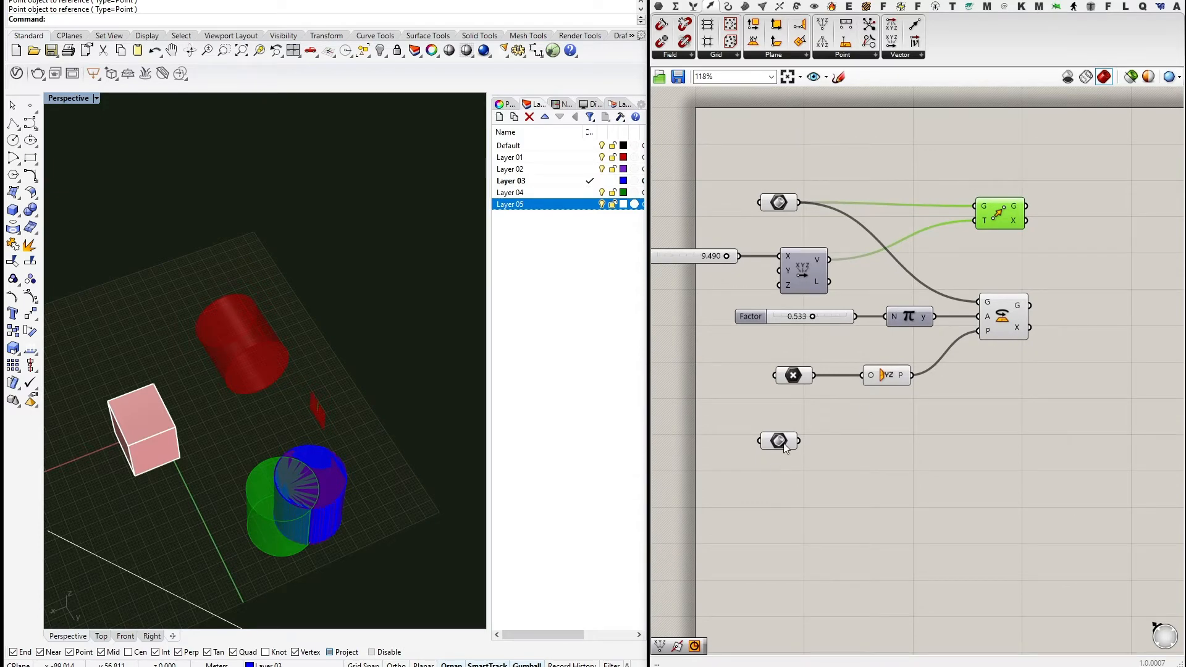
drag(783, 443, 783, 515)
drag(997, 325, 1002, 326)
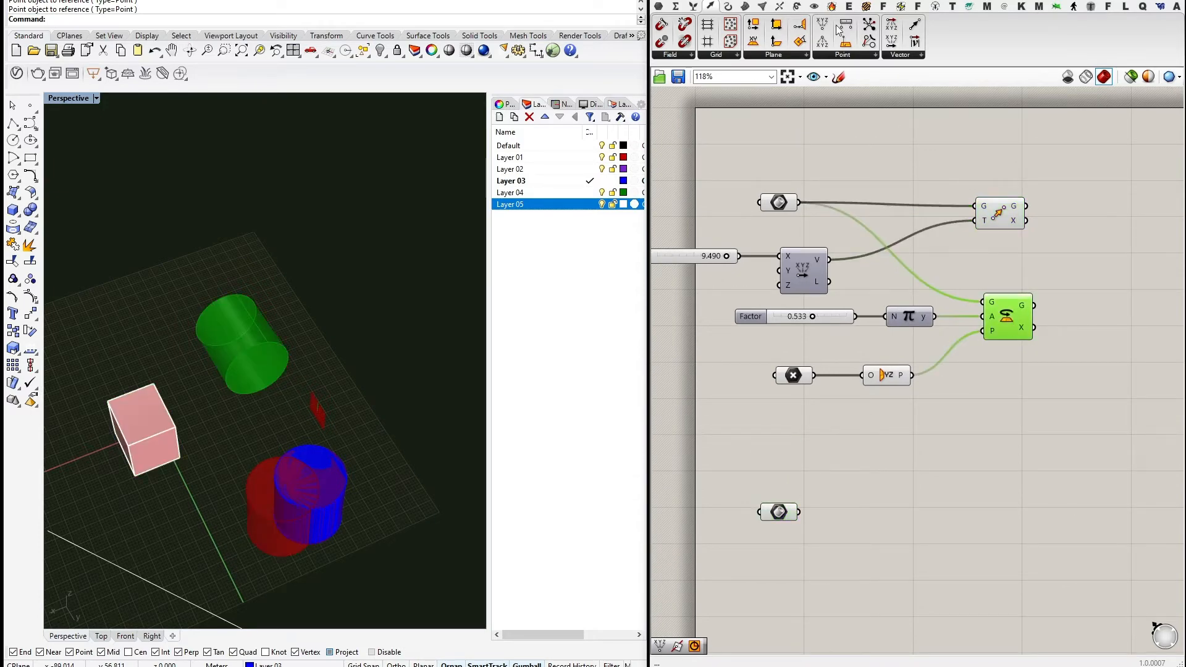
Add a Rotate 3D component from Transform > Euclidean below the Rotate component.
click(860, 56)
click(798, 6)
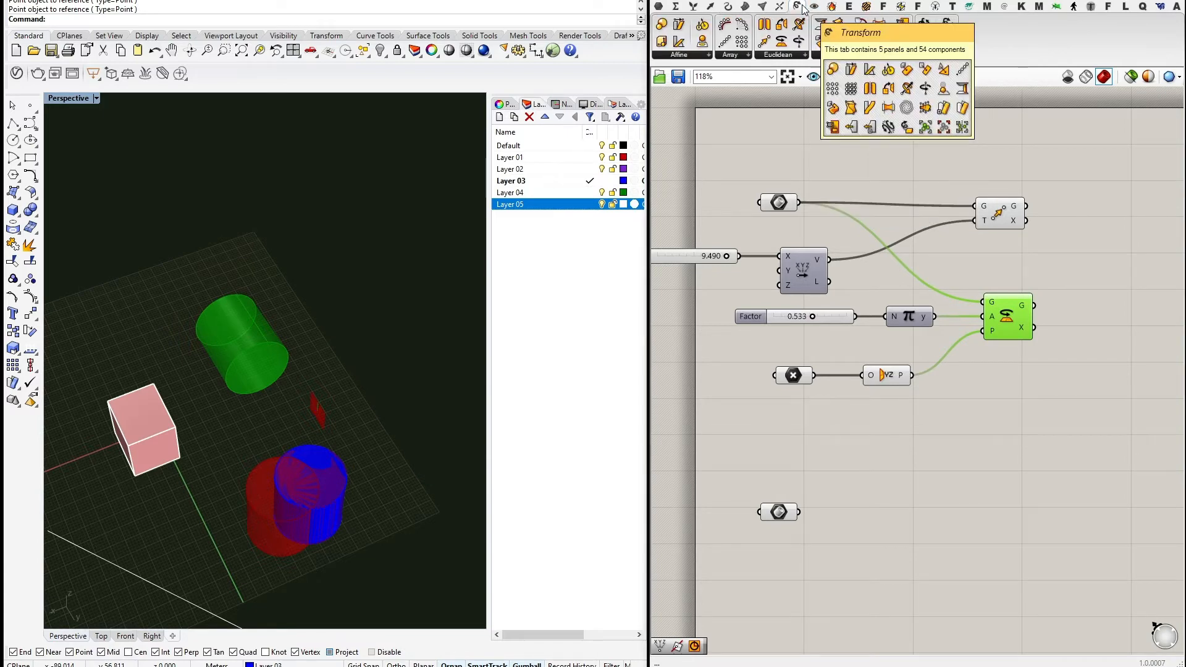
click(777, 55)
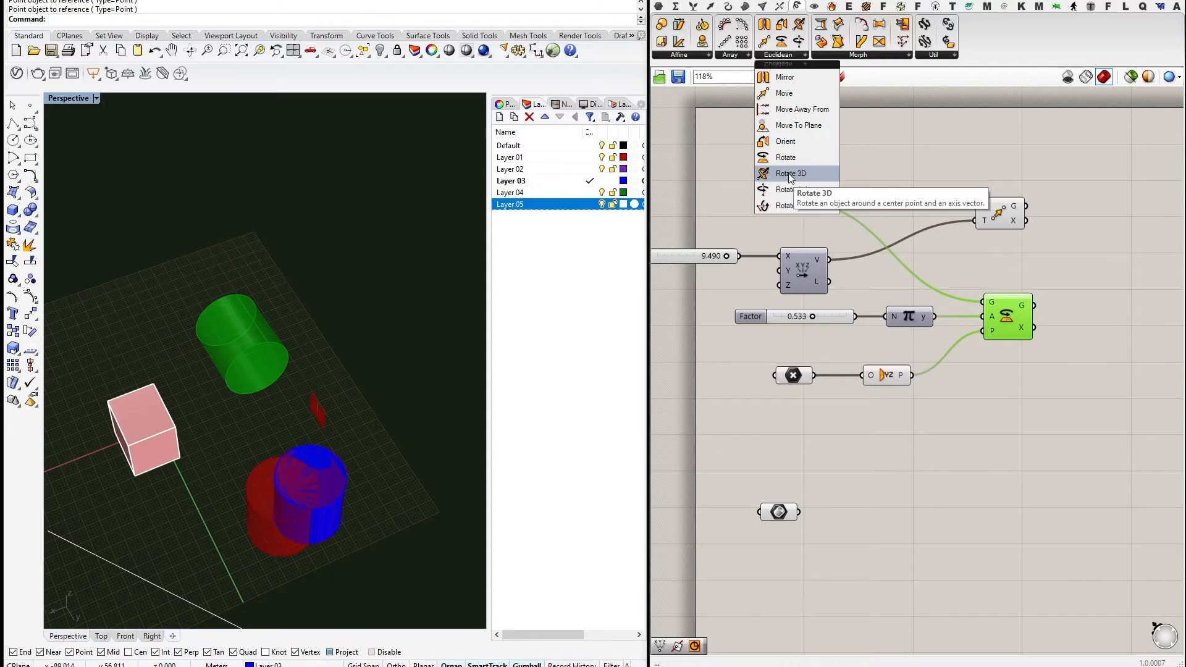
click(790, 177)
click(1020, 415)
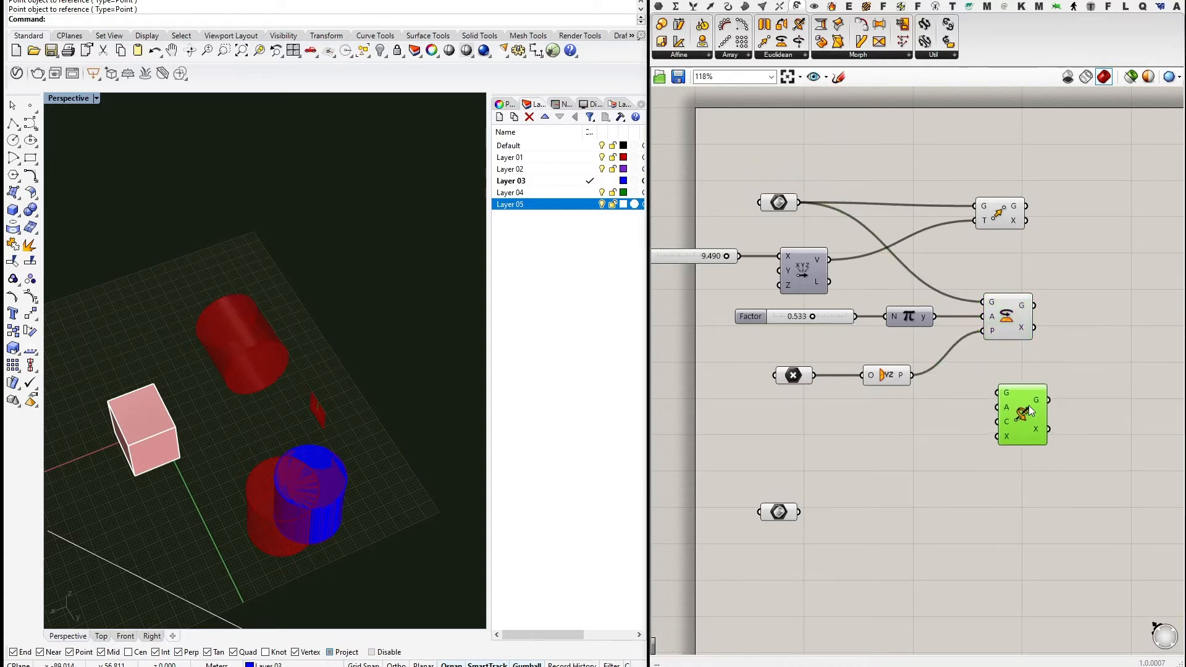
drag(1028, 405, 1021, 425)
right_drag(1085, 378, 1046, 377)
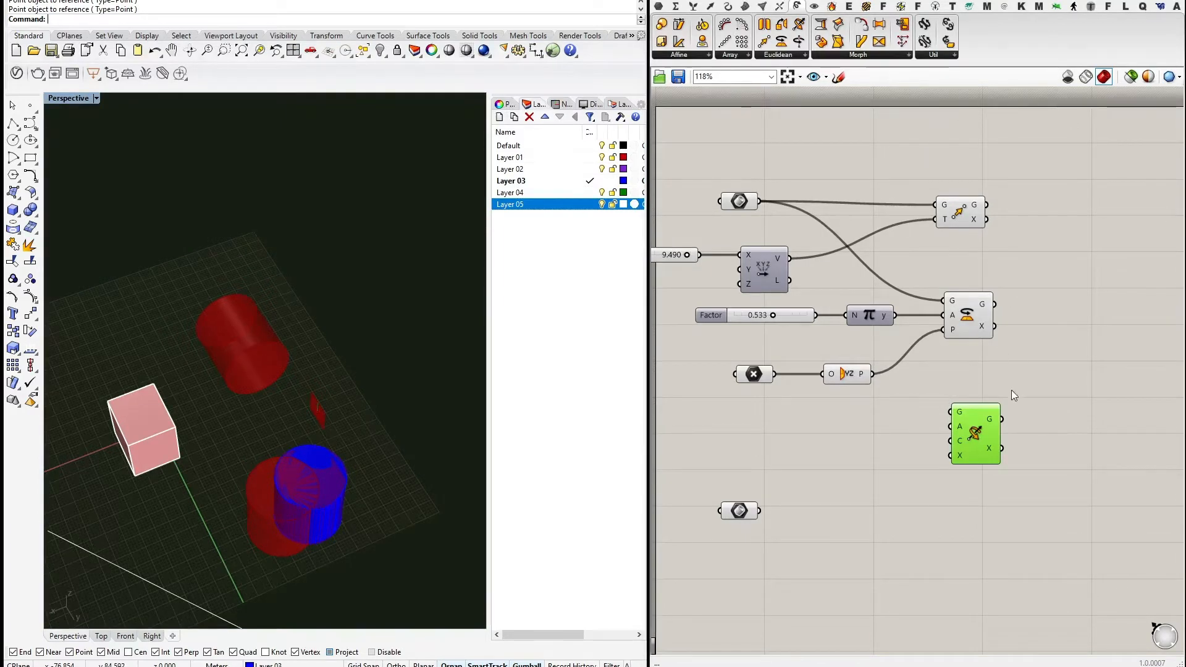
scroll(1013, 395, up, 3)
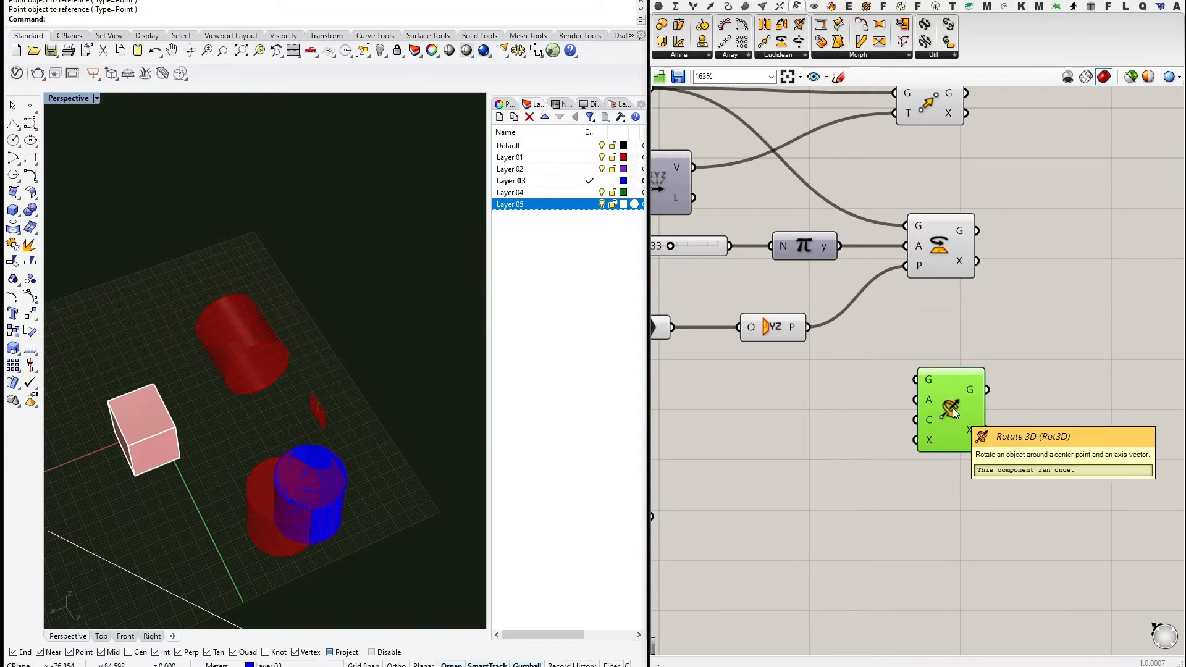
right_drag(863, 405, 939, 452)
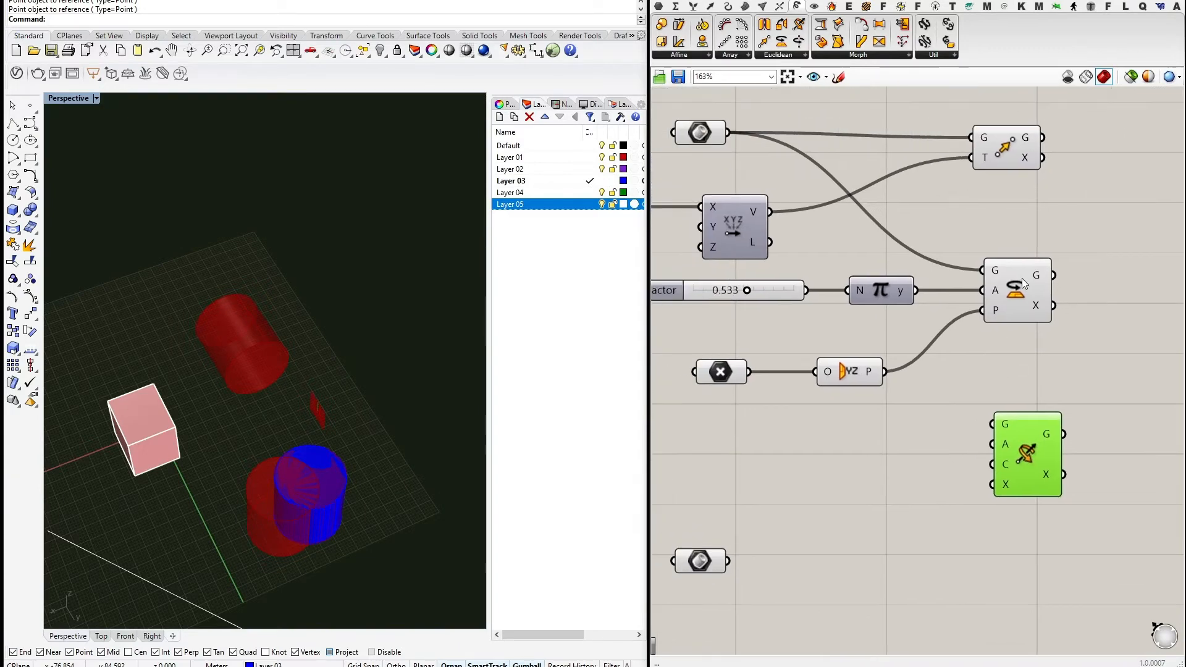
click(1022, 283)
scroll(1027, 357, down, 1)
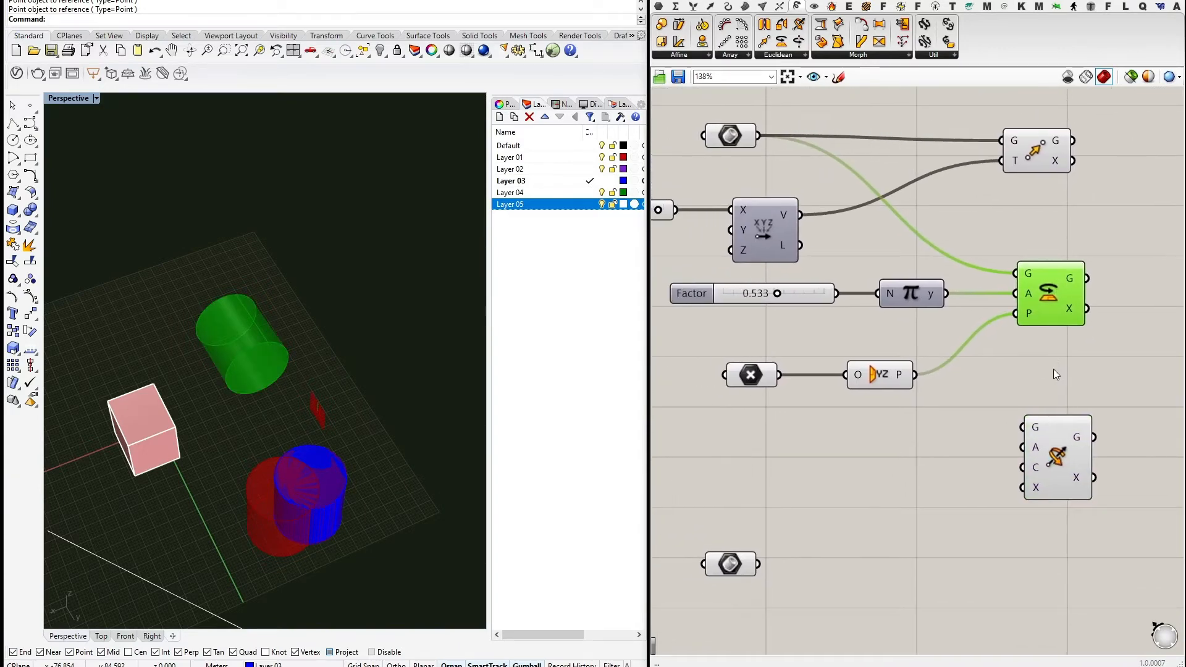
click(1059, 429)
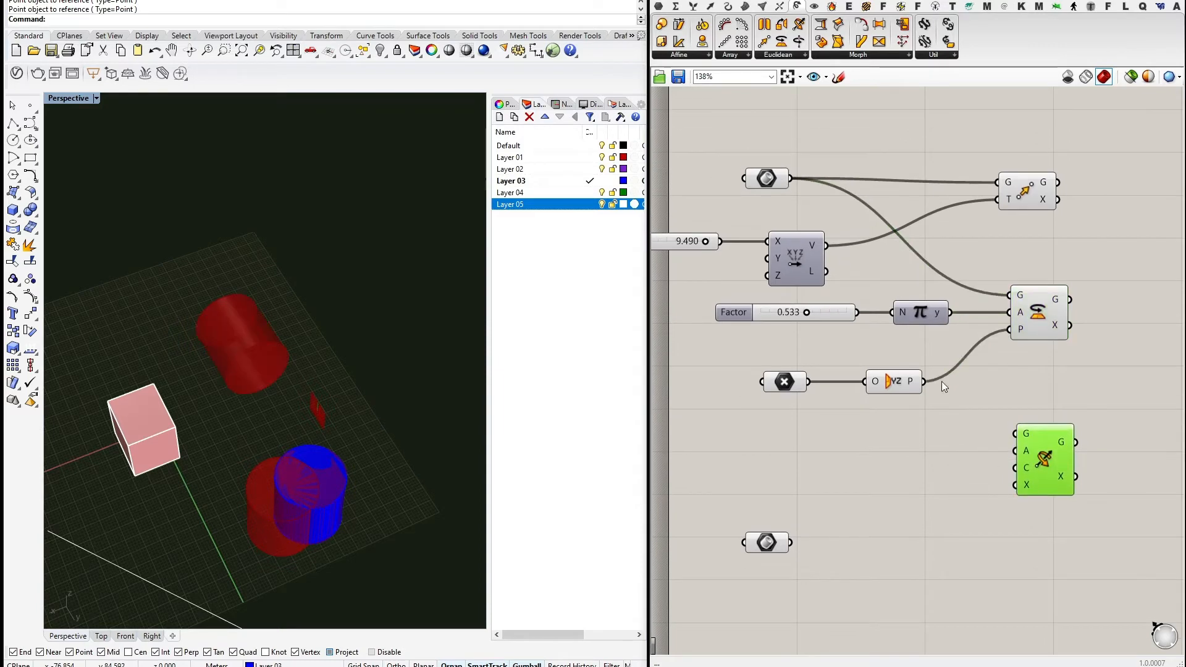
Wire the geometry to Rotate 3D's G, the referenced point to C, and Pi's output to A.
drag(791, 179, 1015, 433)
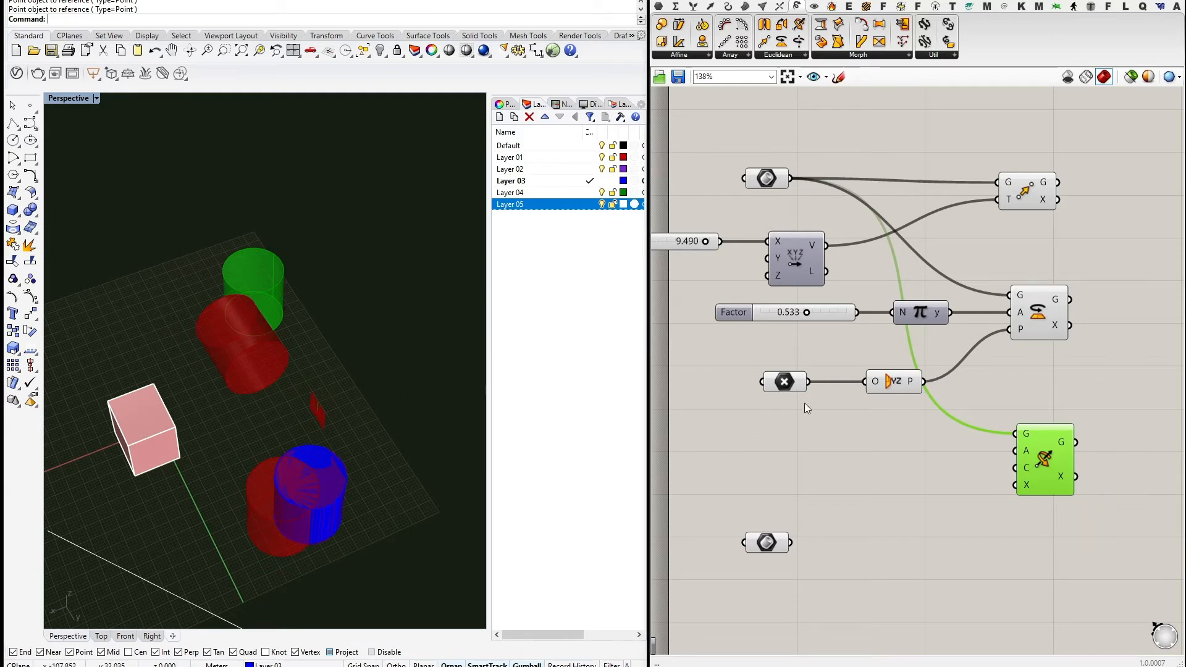
drag(805, 382, 1016, 467)
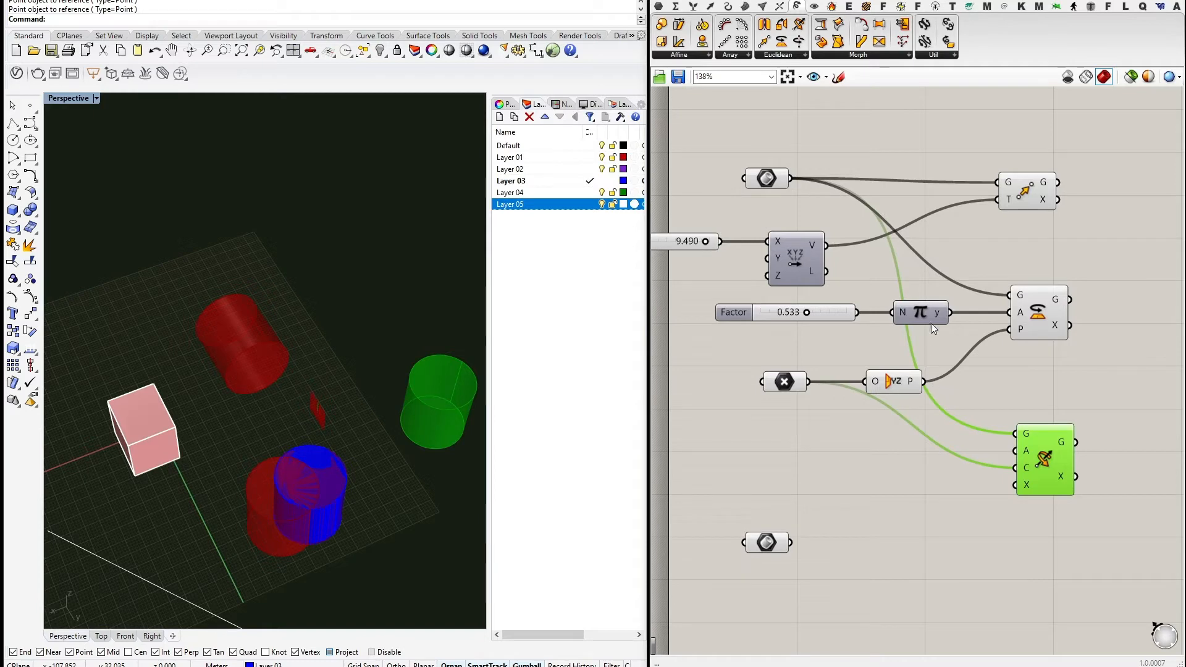
drag(951, 314, 1012, 457)
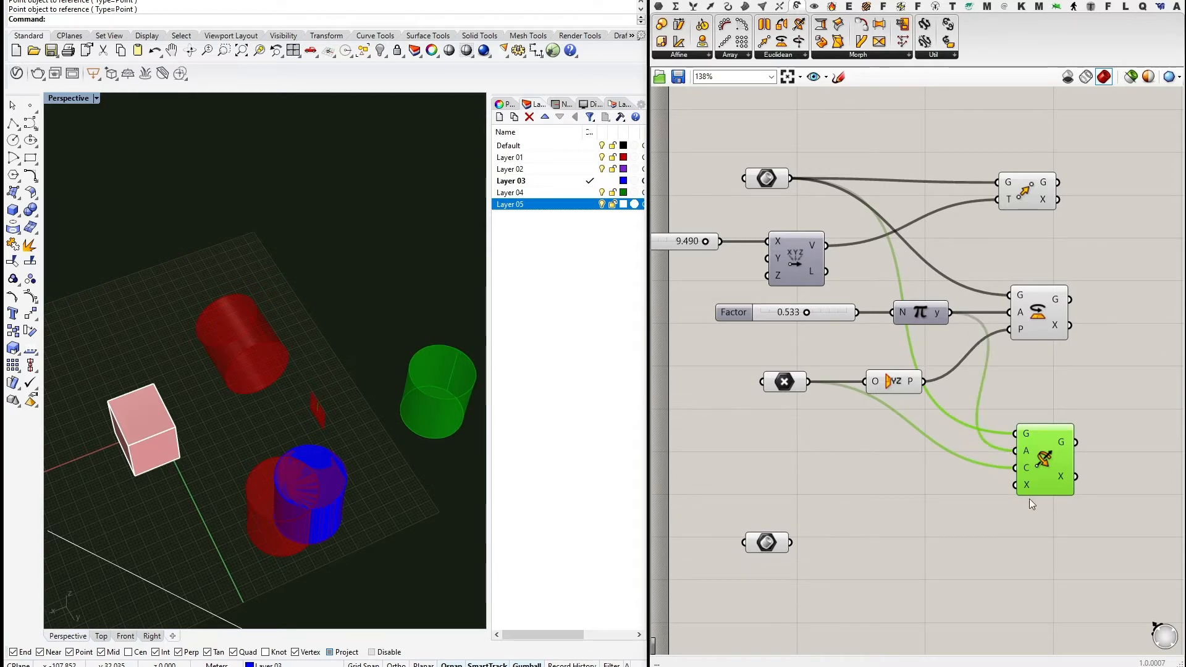
mouse_move(1028, 488)
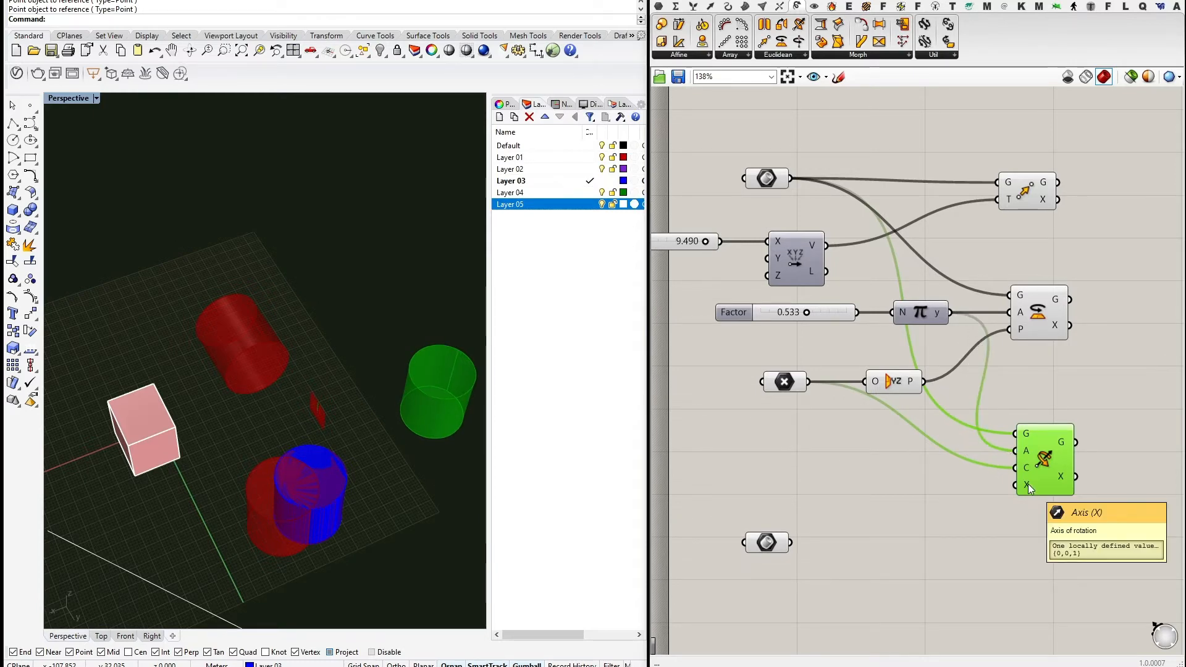
click(824, 313)
scroll(906, 469, down, 1)
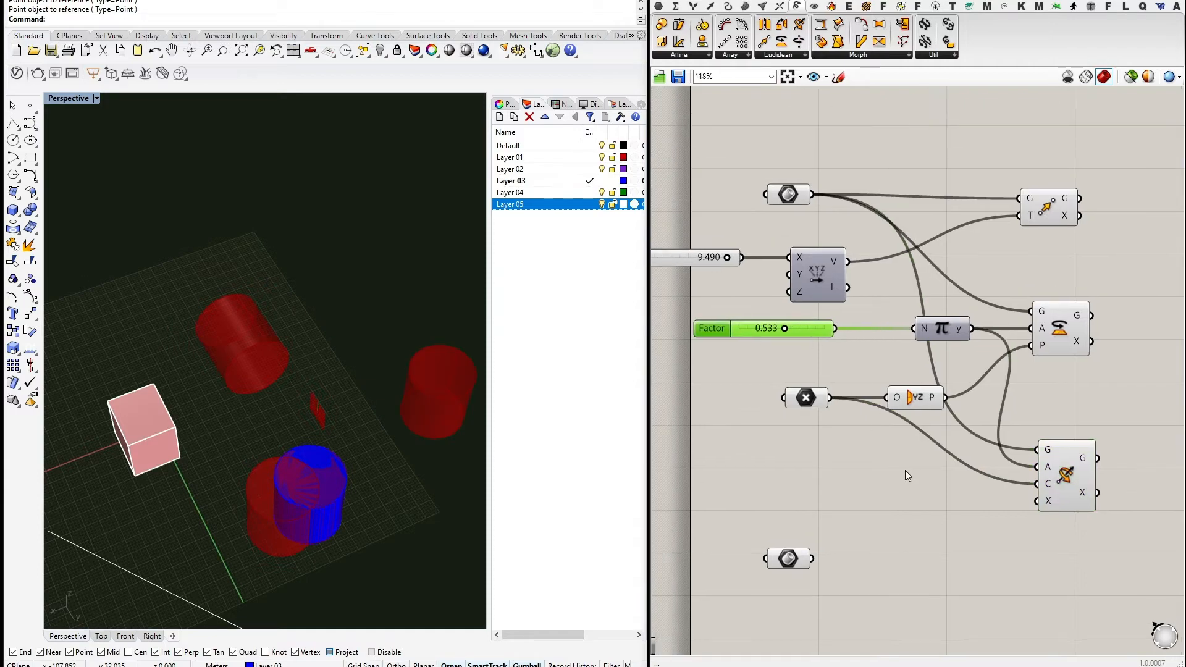
scroll(828, 461, down, 1)
drag(803, 471, 800, 495)
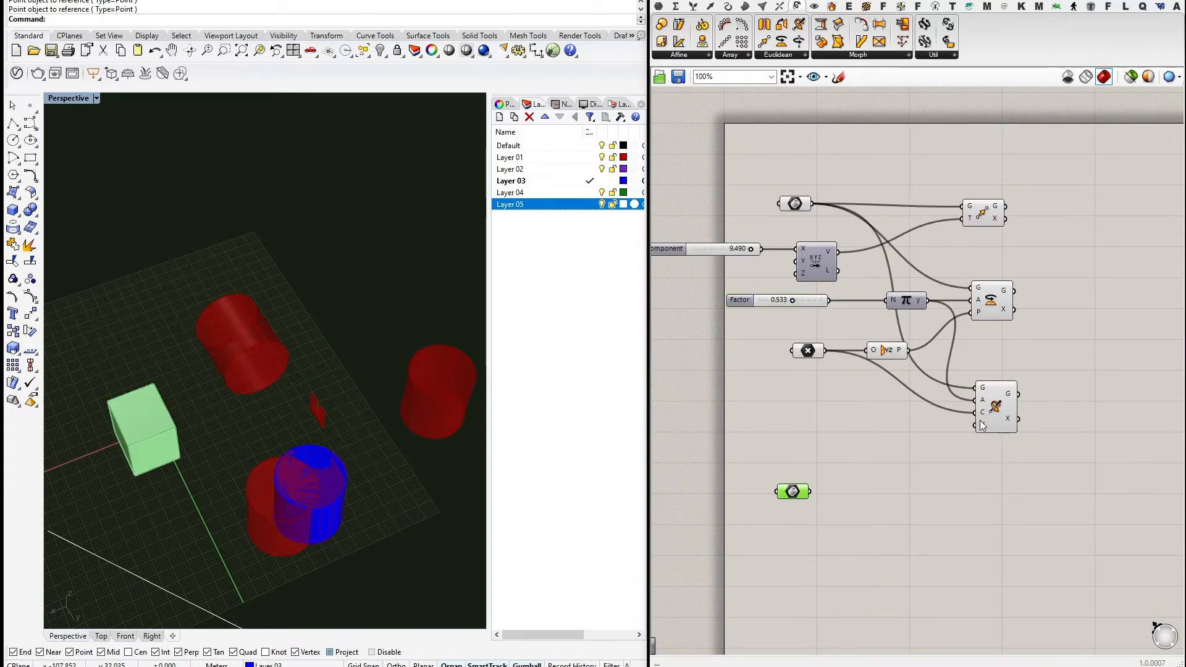
drag(992, 413, 996, 432)
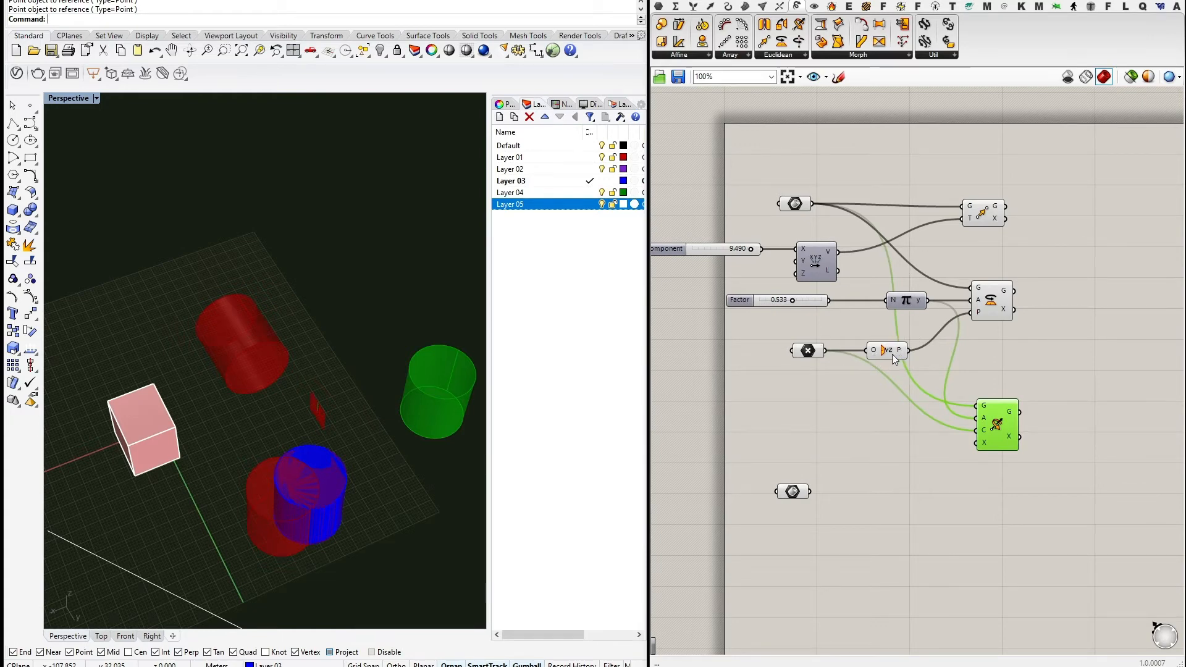
Add a unit vector as Rotate 3D's axis and set Factor to 0.653.
click(710, 7)
click(776, 55)
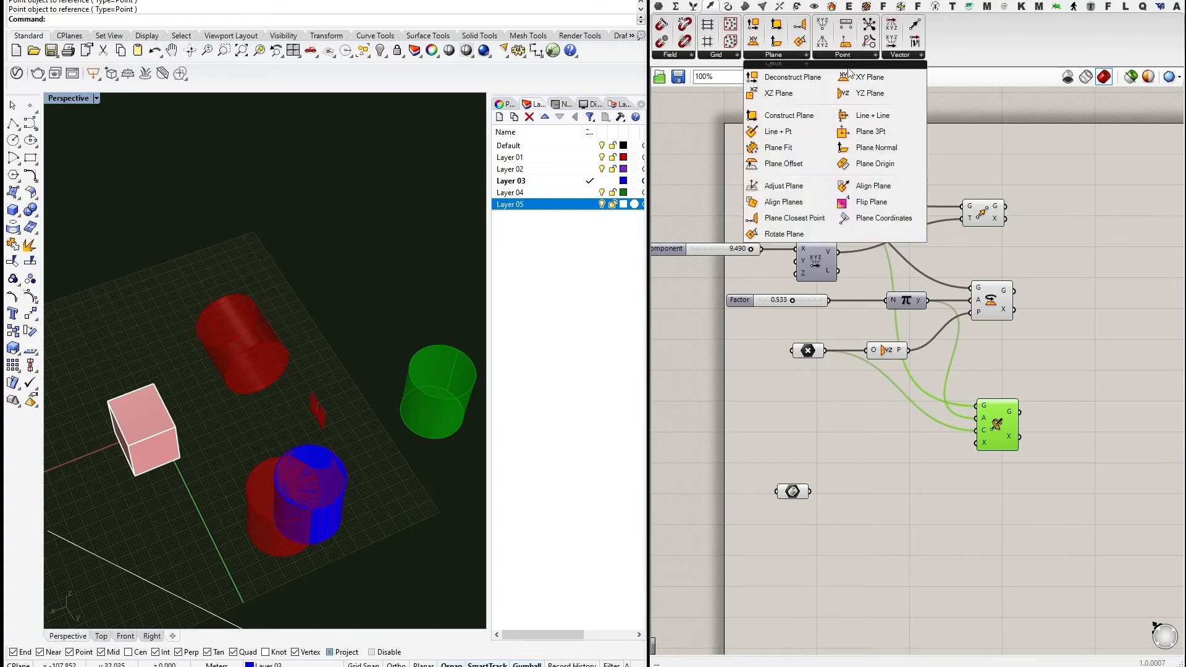
click(899, 55)
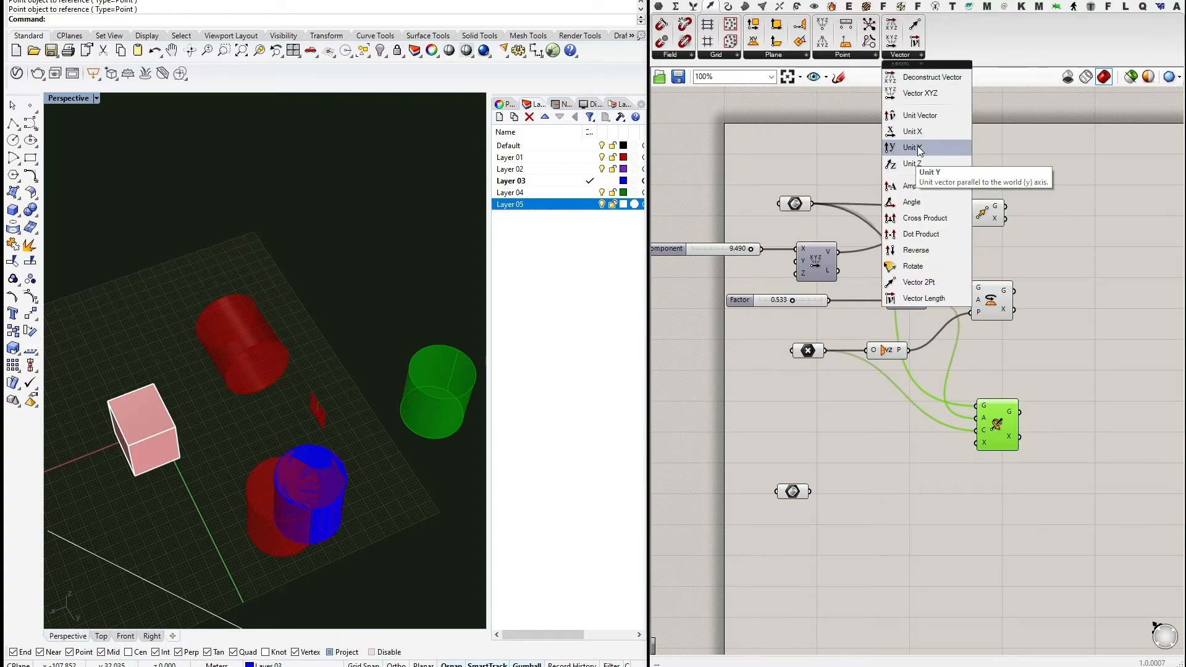
drag(920, 150, 971, 444)
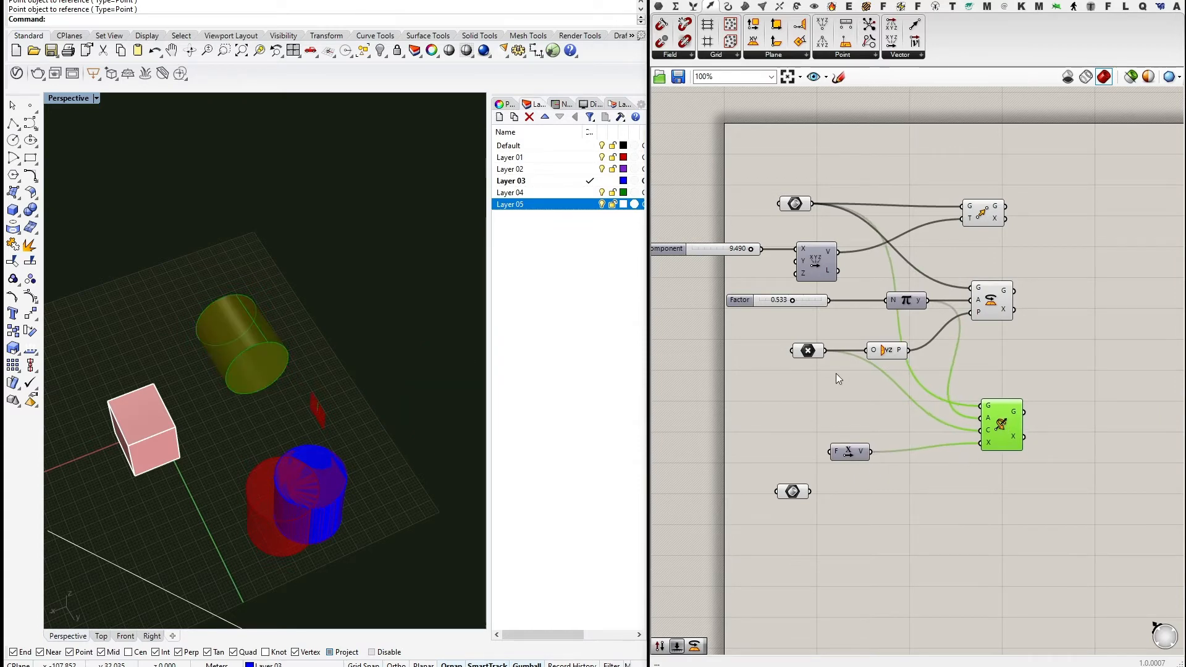
right_drag(792, 300, 830, 340)
mouse_move(829, 340)
mouse_down()
mouse_move(853, 342)
mouse_move(804, 337)
mouse_move(836, 341)
mouse_up()
right_drag(1051, 465, 987, 447)
Realign the Rotate 3D, unit vector, YZ Plane and Rotate components on the canvas.
drag(986, 447, 974, 447)
drag(825, 479, 834, 470)
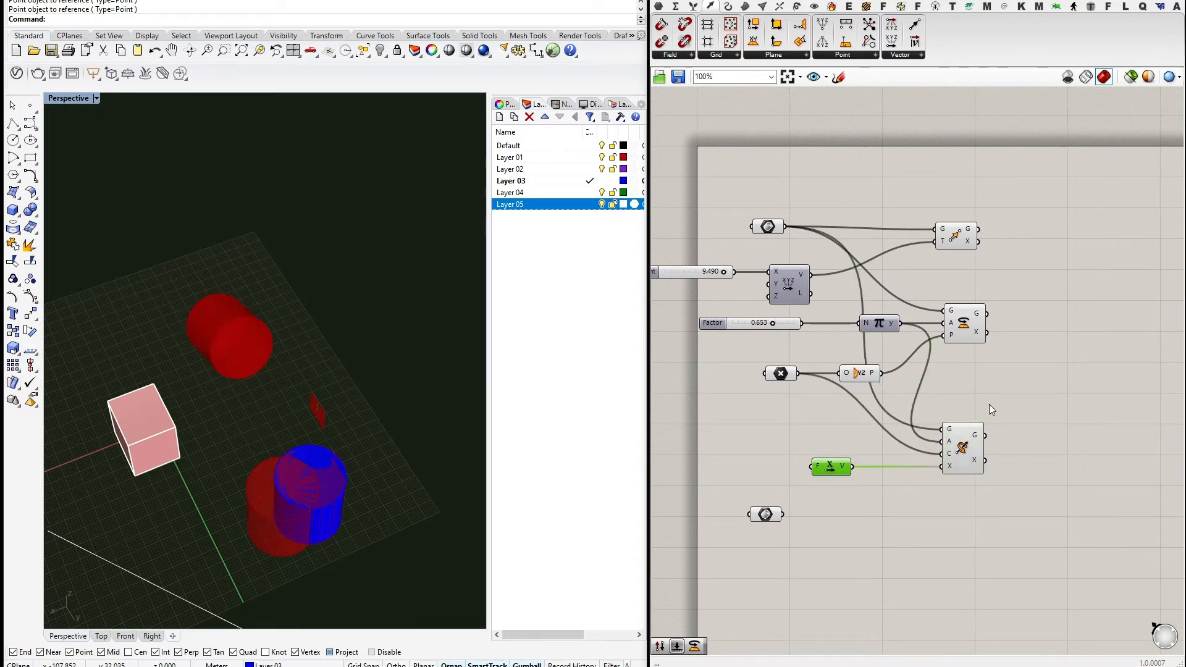
right_drag(990, 409, 916, 403)
drag(902, 425, 907, 422)
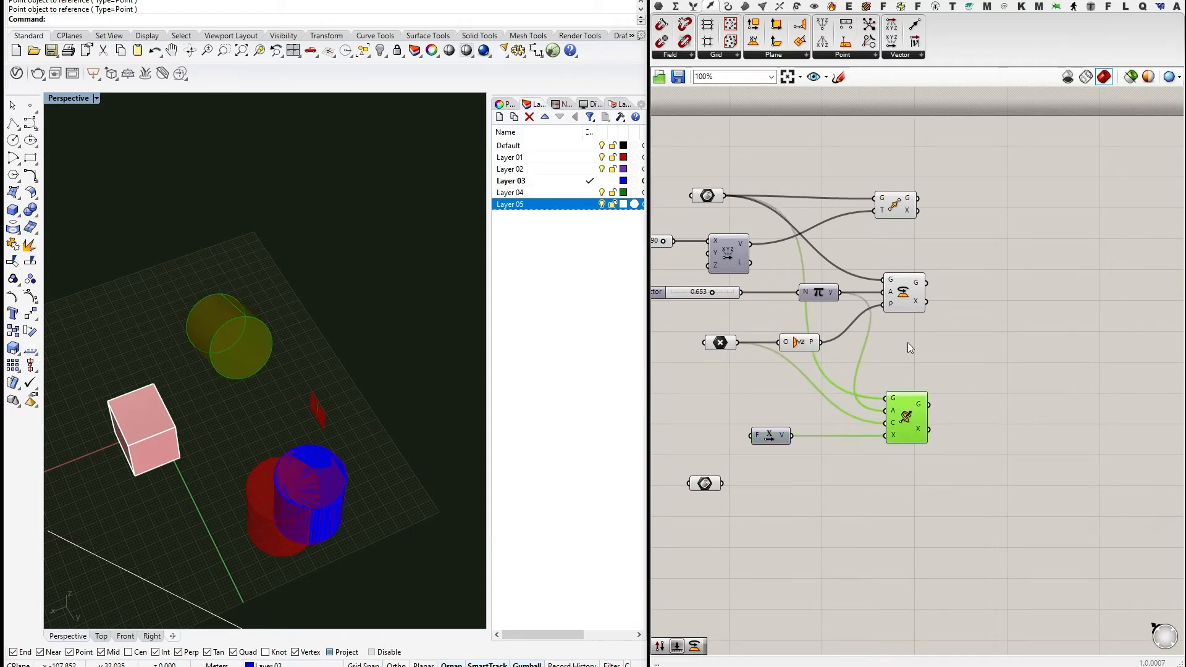
right_drag(946, 354, 960, 326)
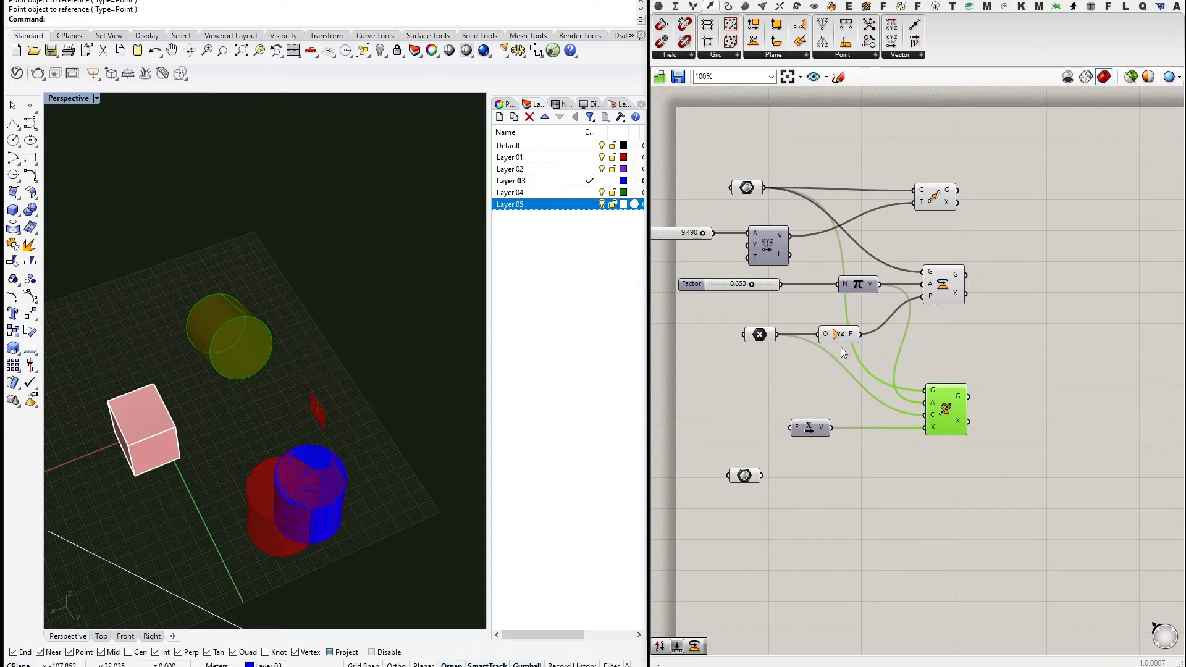
drag(838, 335, 852, 336)
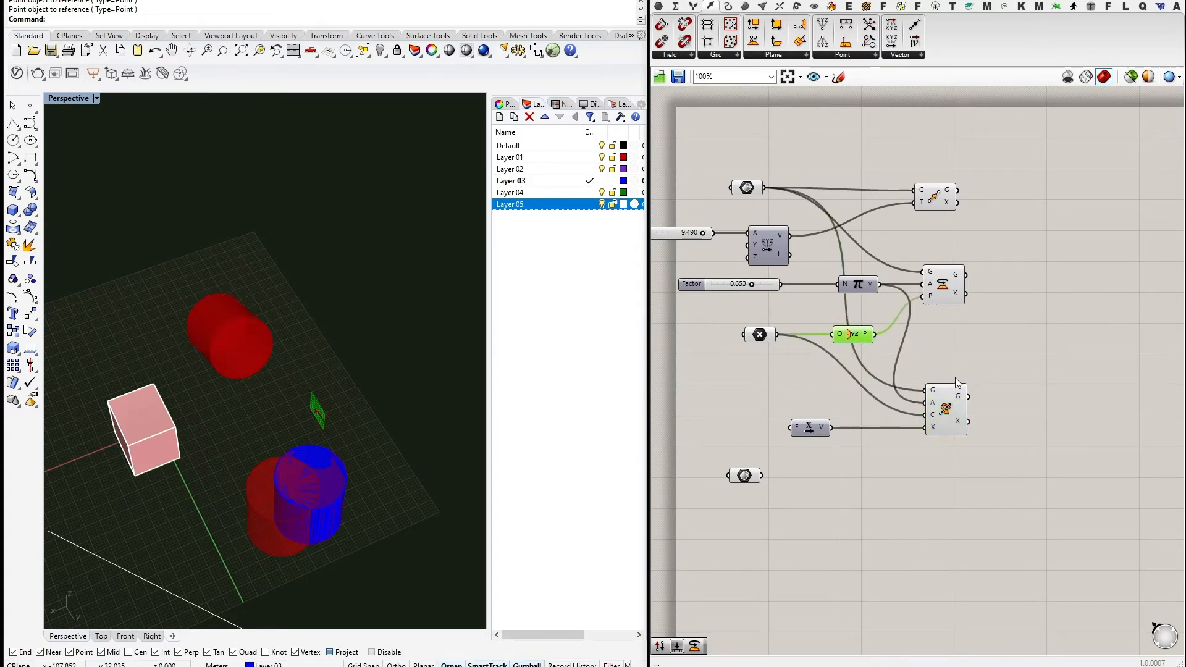
right_drag(974, 330, 998, 370)
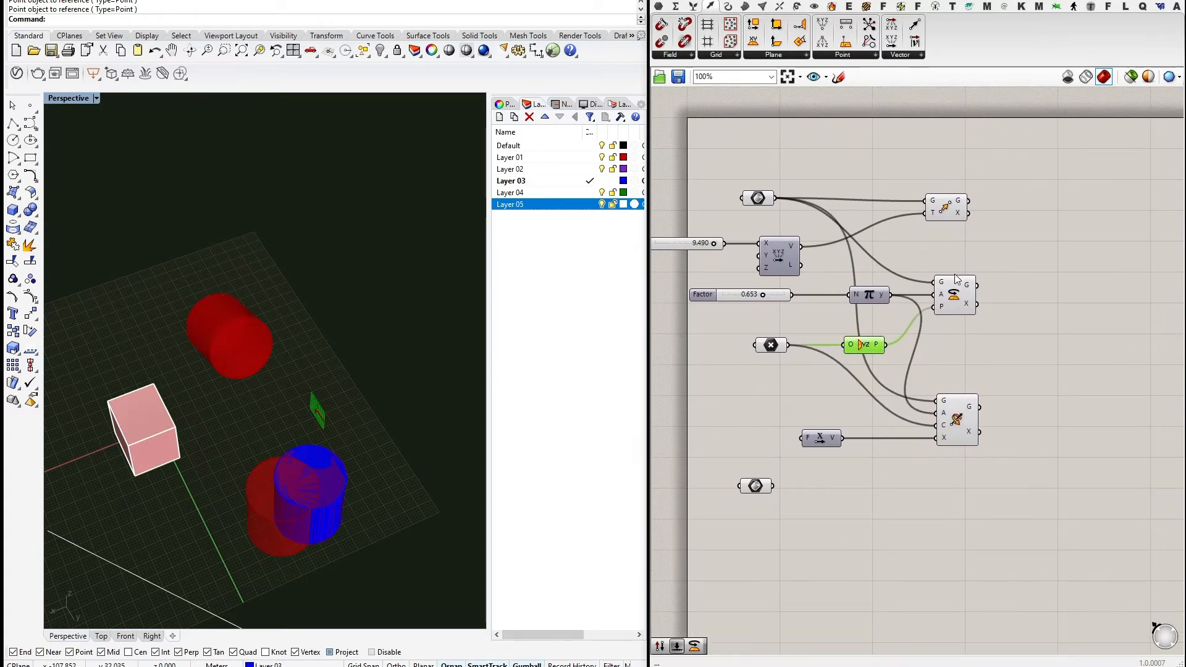
drag(957, 279, 958, 279)
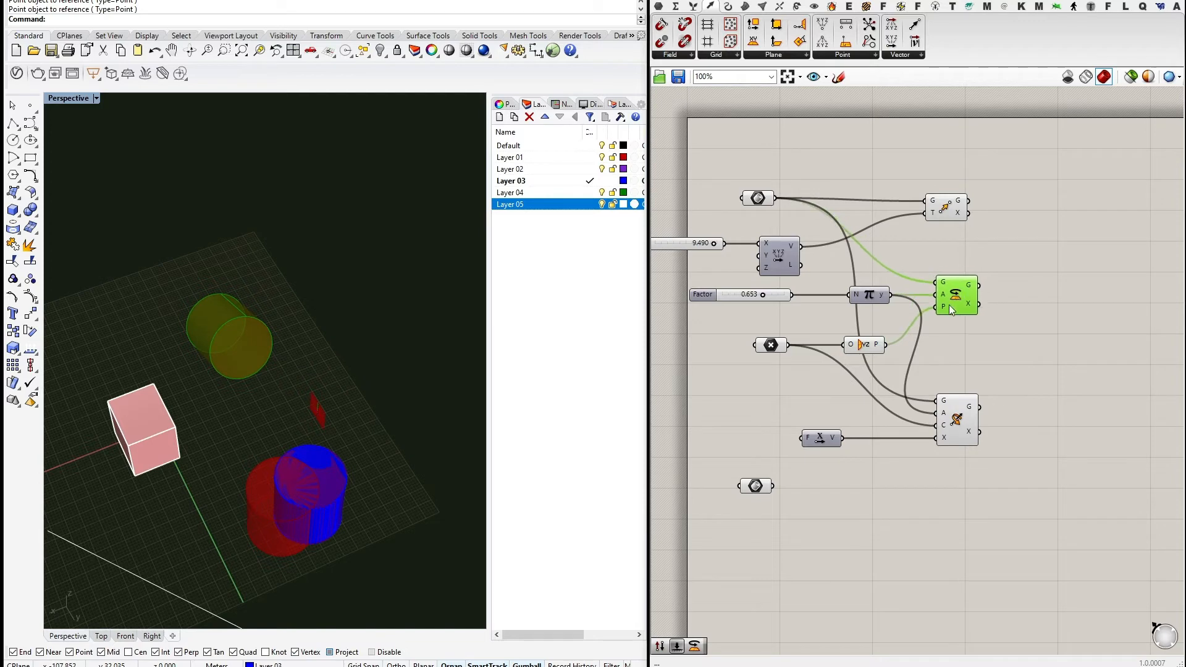
right_drag(1006, 372, 1006, 368)
scroll(1002, 351, up, 2)
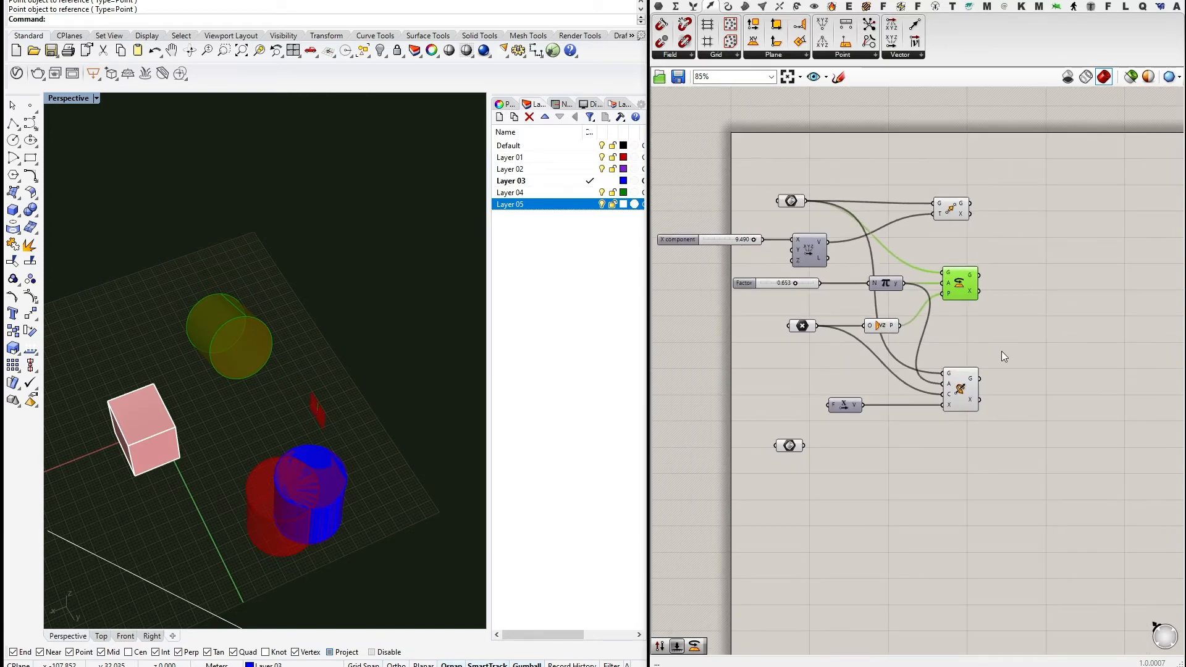
mouse_move(961, 385)
mouse_down()
mouse_move(961, 372)
mouse_move(958, 384)
mouse_up()
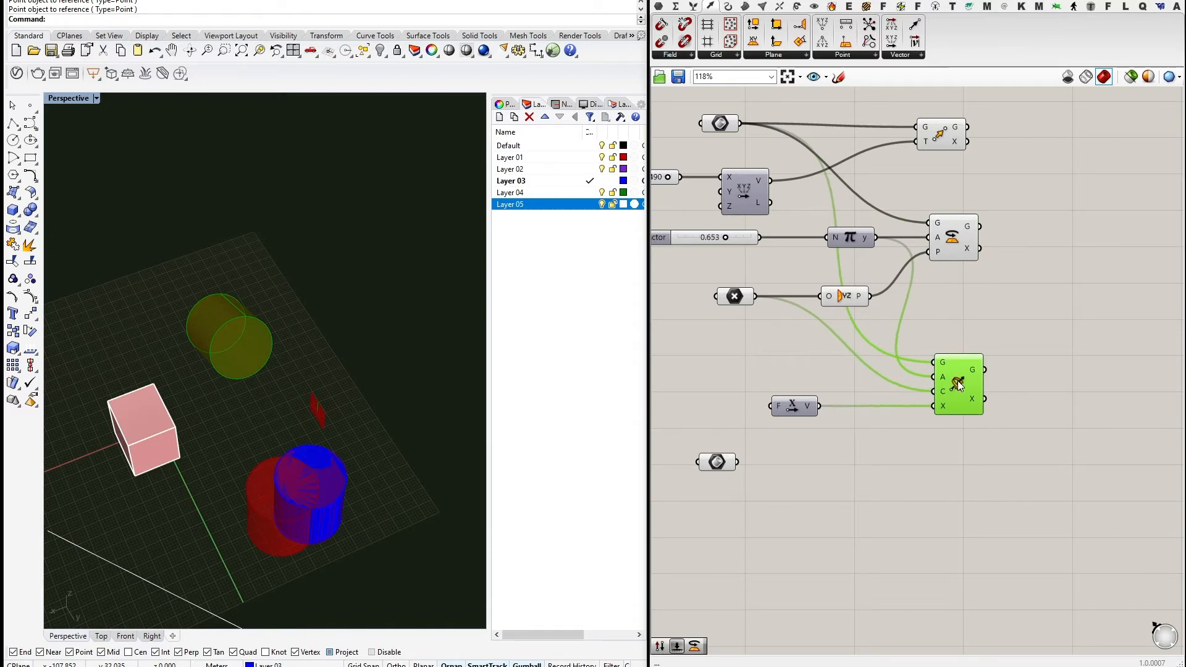
Add a Rotate Axis component, feeding the referenced cylinder into G and the π output into A.
click(1002, 291)
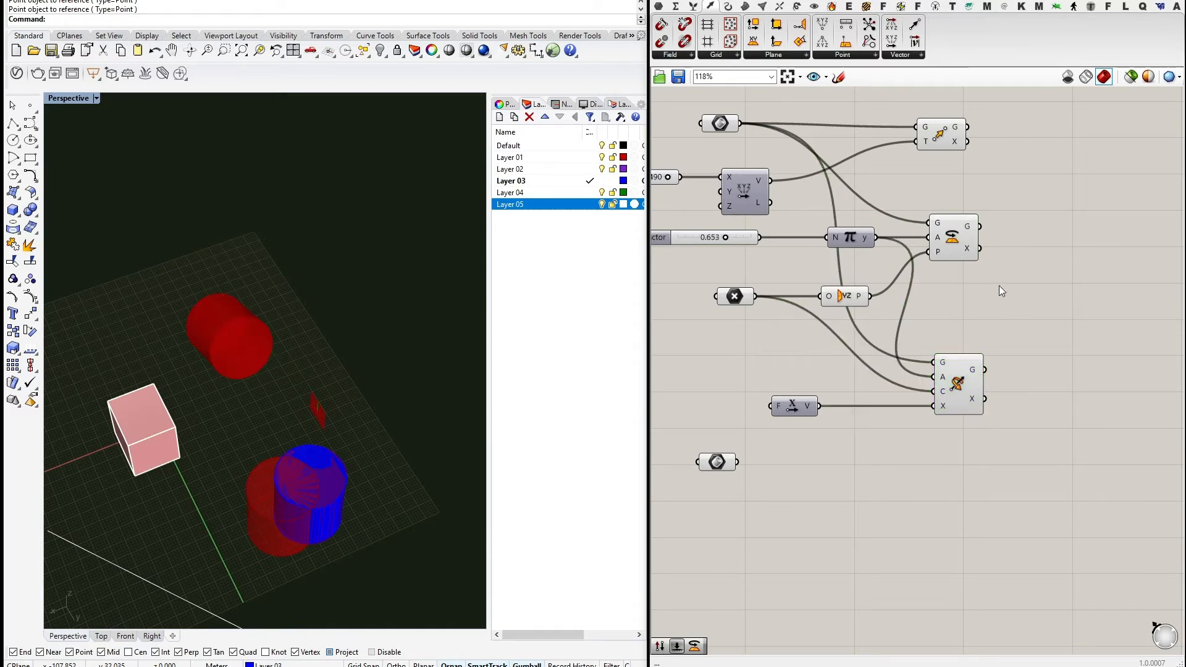
click(796, 6)
click(795, 57)
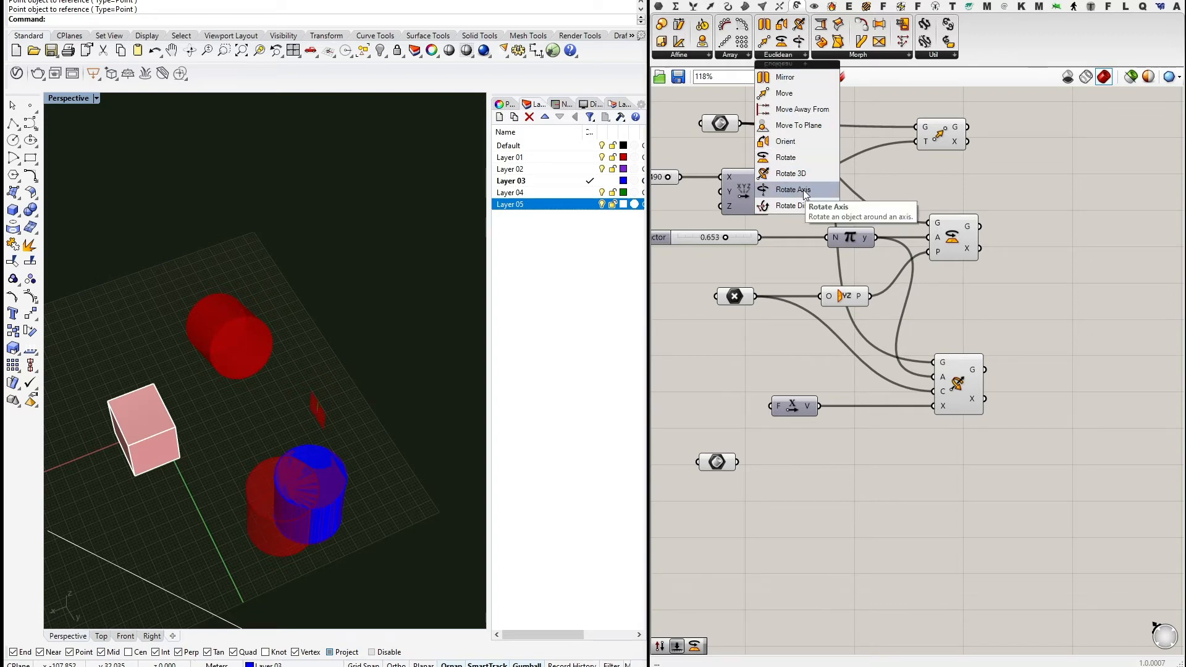
drag(800, 188, 967, 476)
scroll(895, 466, down, 1)
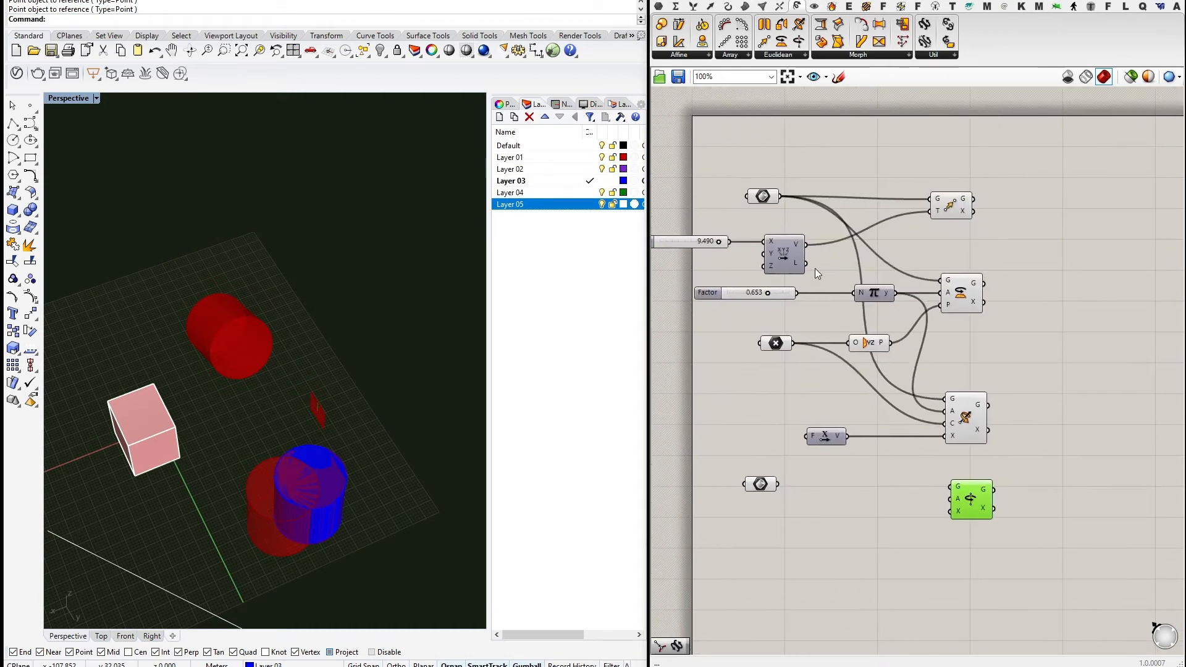
drag(780, 196, 950, 486)
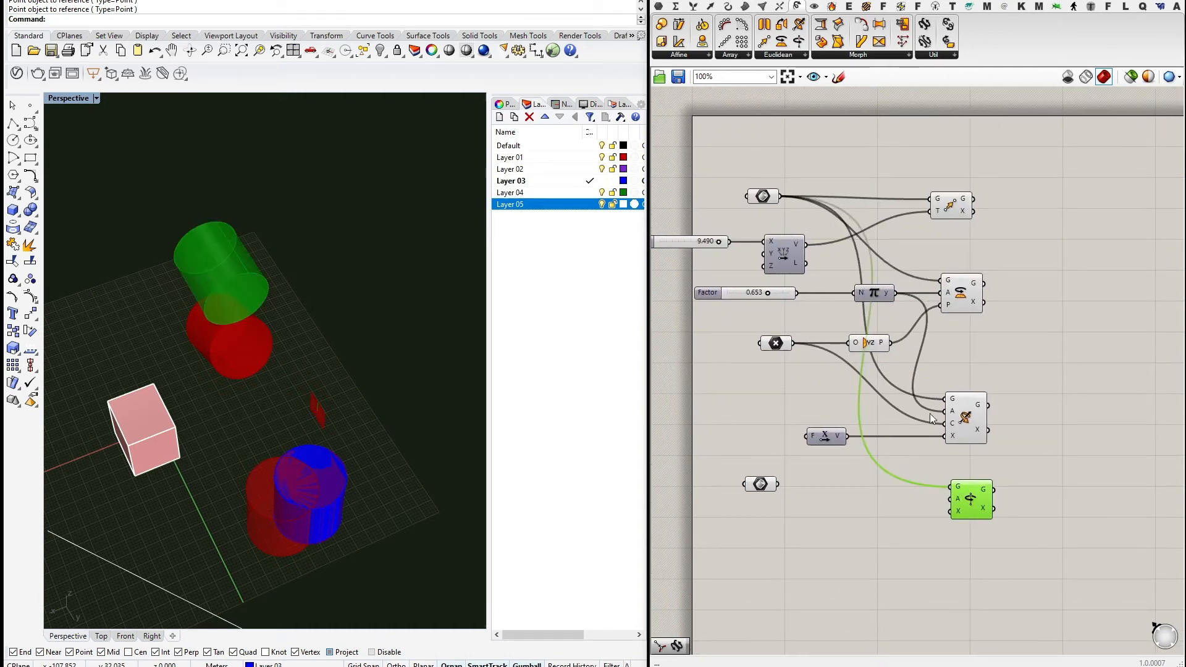
drag(892, 292, 950, 499)
click(910, 510)
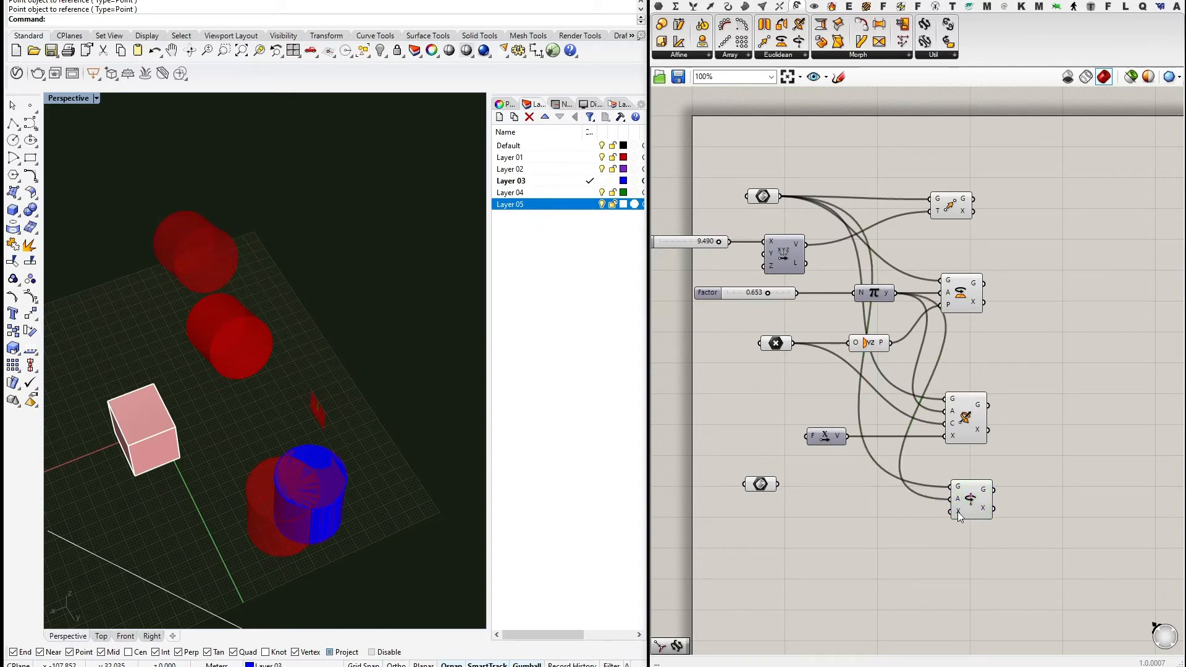
right_drag(794, 391, 837, 410)
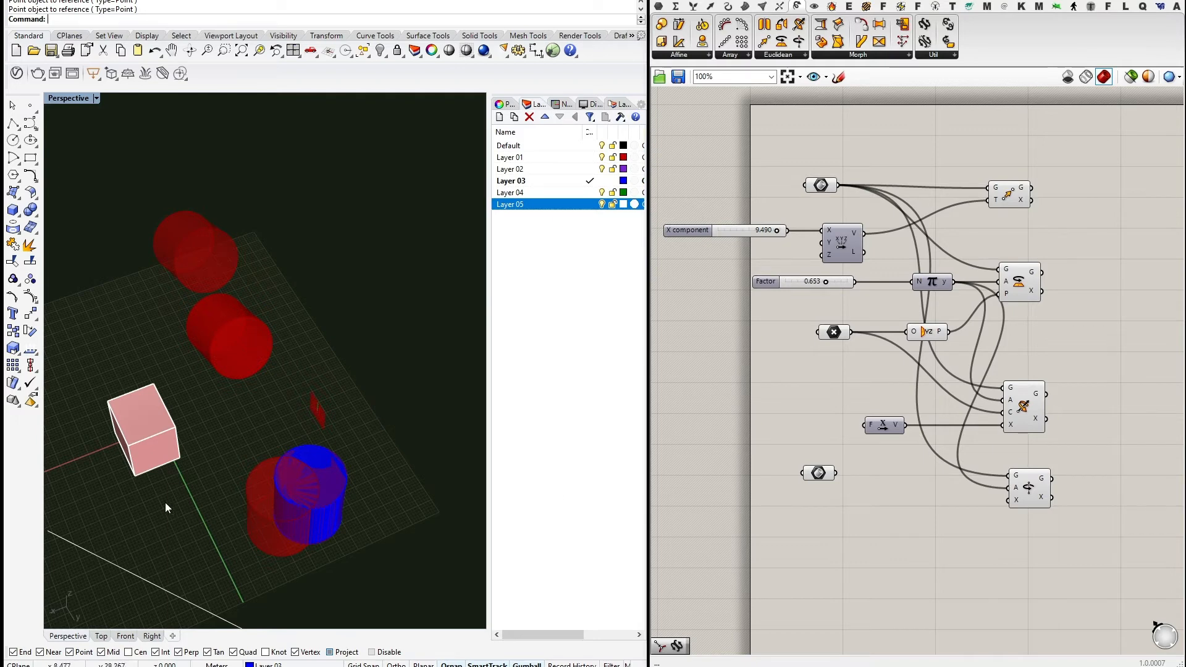
Reference the white Rhino line into a new Curve parameter to serve as the rotation axis.
drag(116, 597, 116, 597)
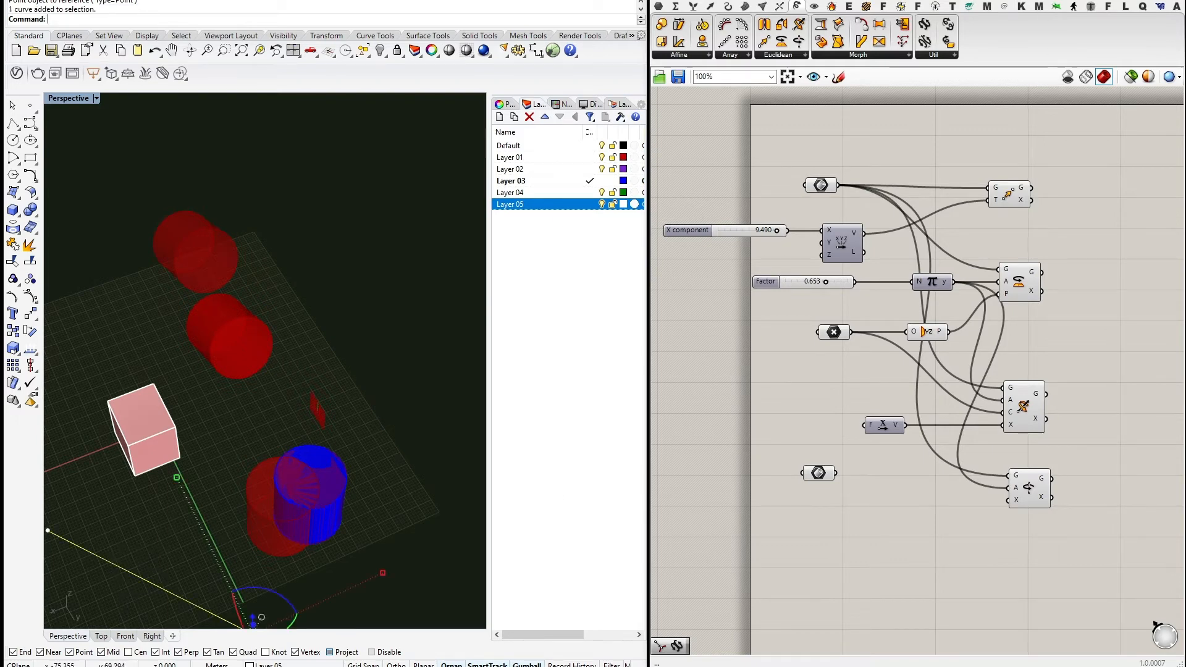
click(658, 6)
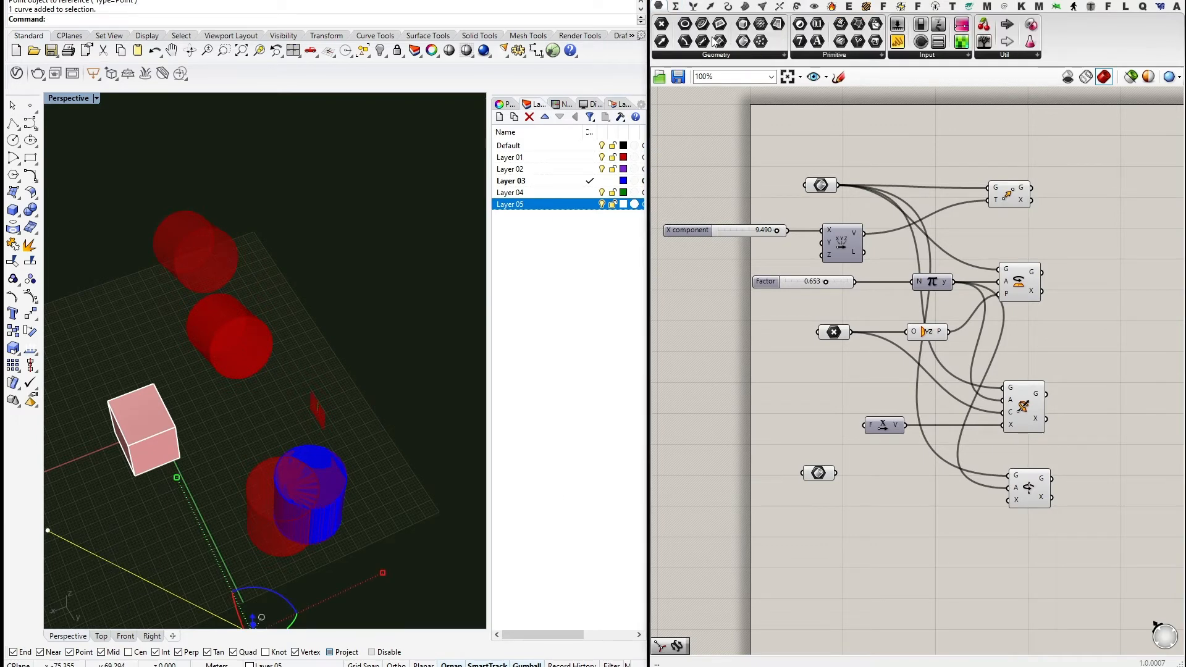
drag(702, 24, 1010, 499)
right_click(815, 537)
click(868, 587)
right_drag(287, 468, 350, 521)
click(351, 520)
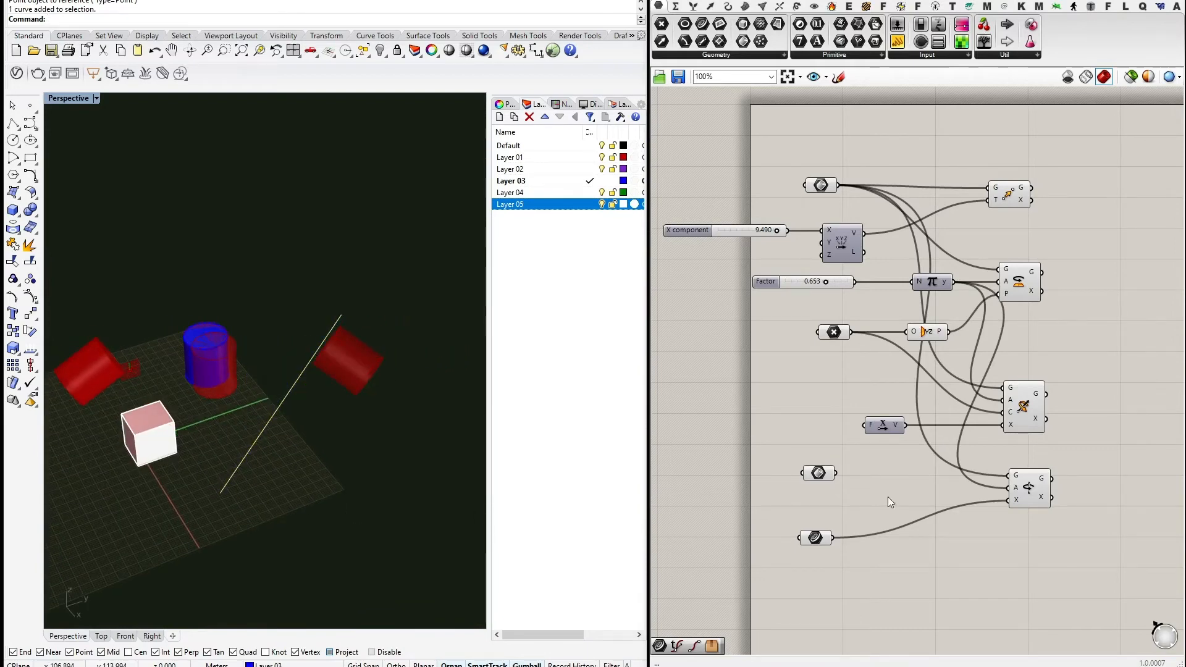
right_drag(888, 496, 893, 528)
right_drag(812, 353, 816, 362)
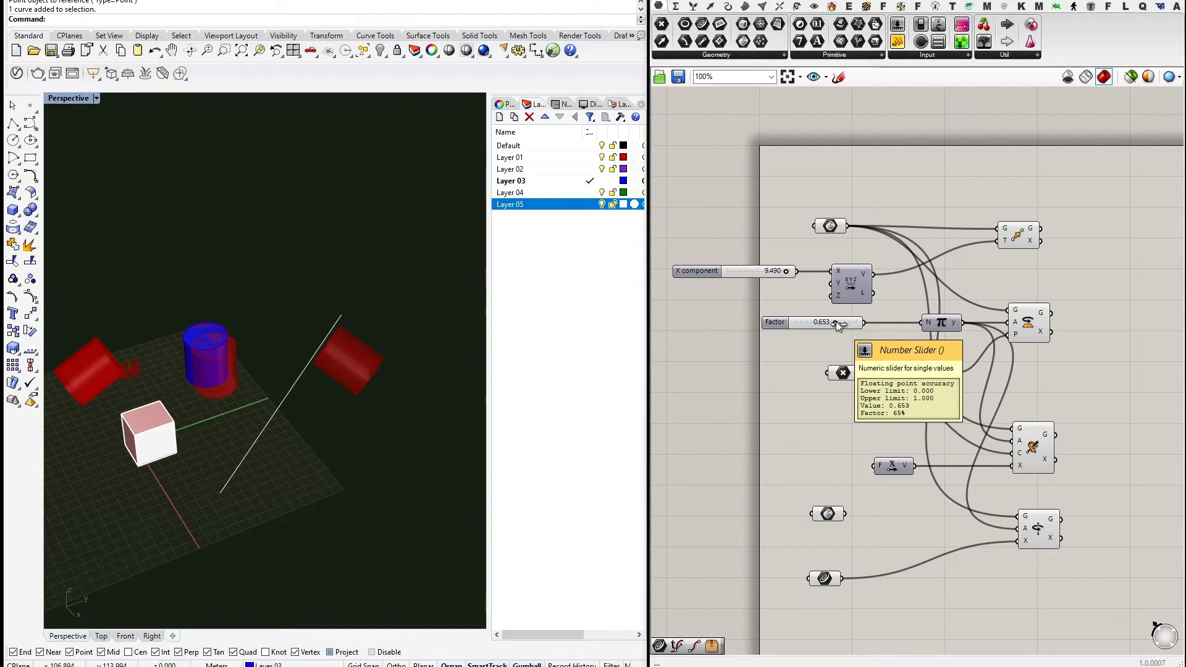
Set the Factor slider to 0.443 and flip the white line's direction.
mouse_move(836, 321)
mouse_down()
mouse_move(803, 321)
mouse_move(823, 322)
mouse_up()
right_drag(328, 377, 267, 349)
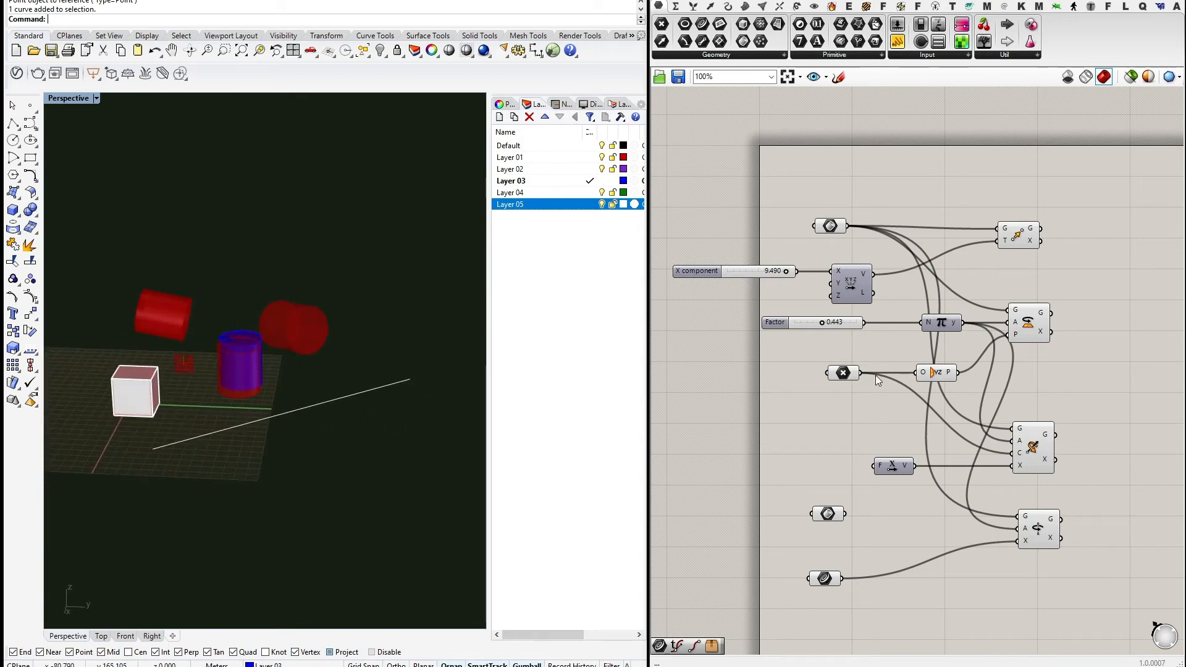
right_drag(366, 408, 366, 431)
click(345, 389)
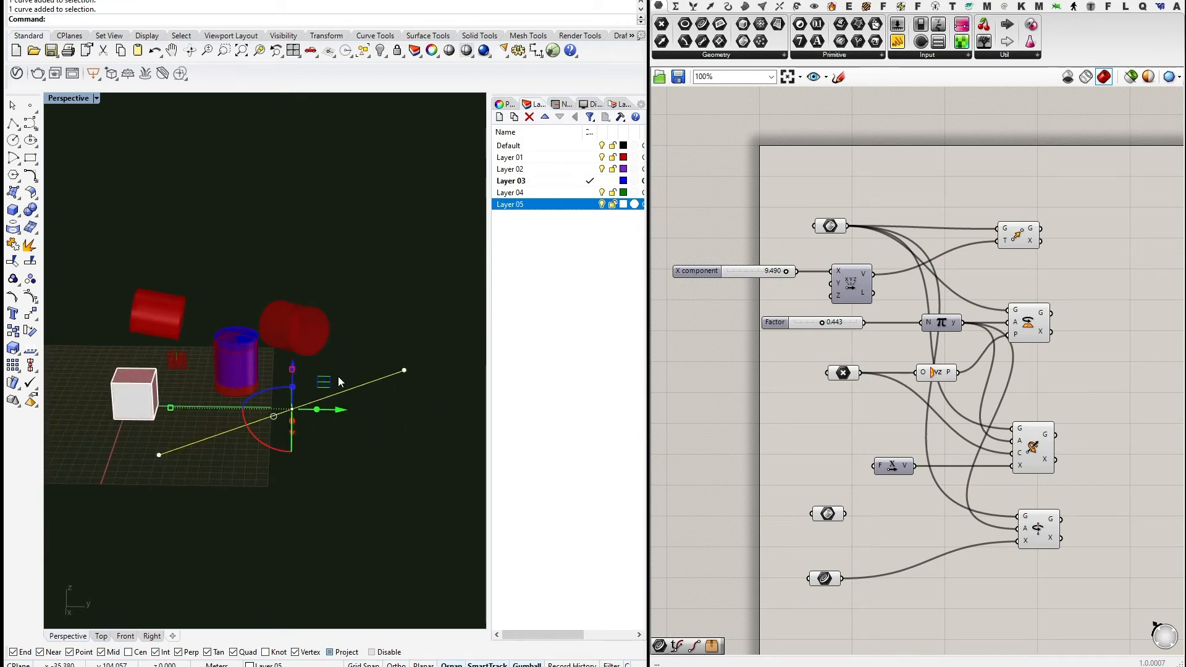
key(Return)
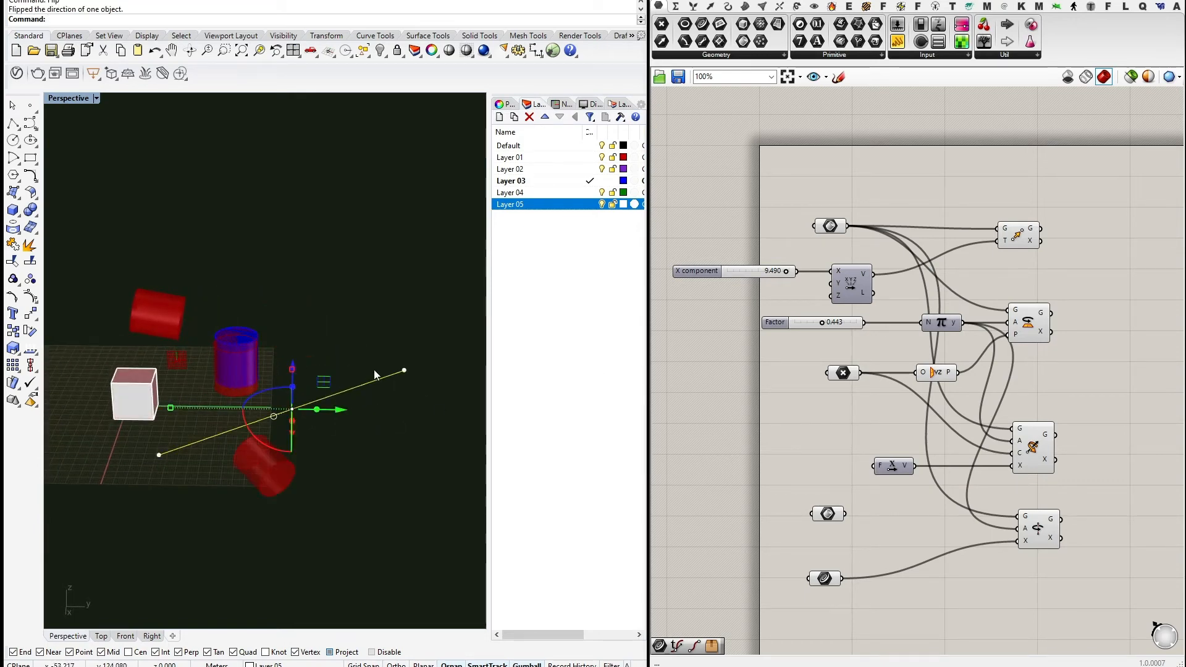
right_drag(377, 451, 379, 469)
click(379, 469)
Raise the Factor slider to 0.683 and move the Rotate Axis component lower.
right_drag(818, 444, 847, 433)
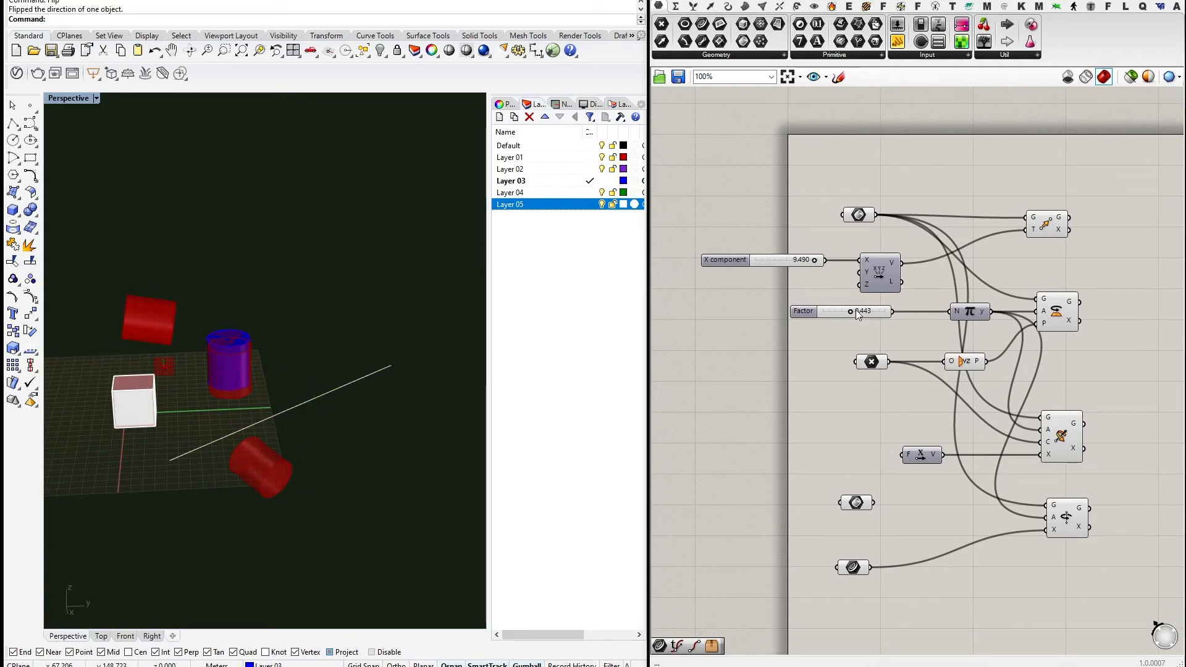
drag(851, 312, 864, 332)
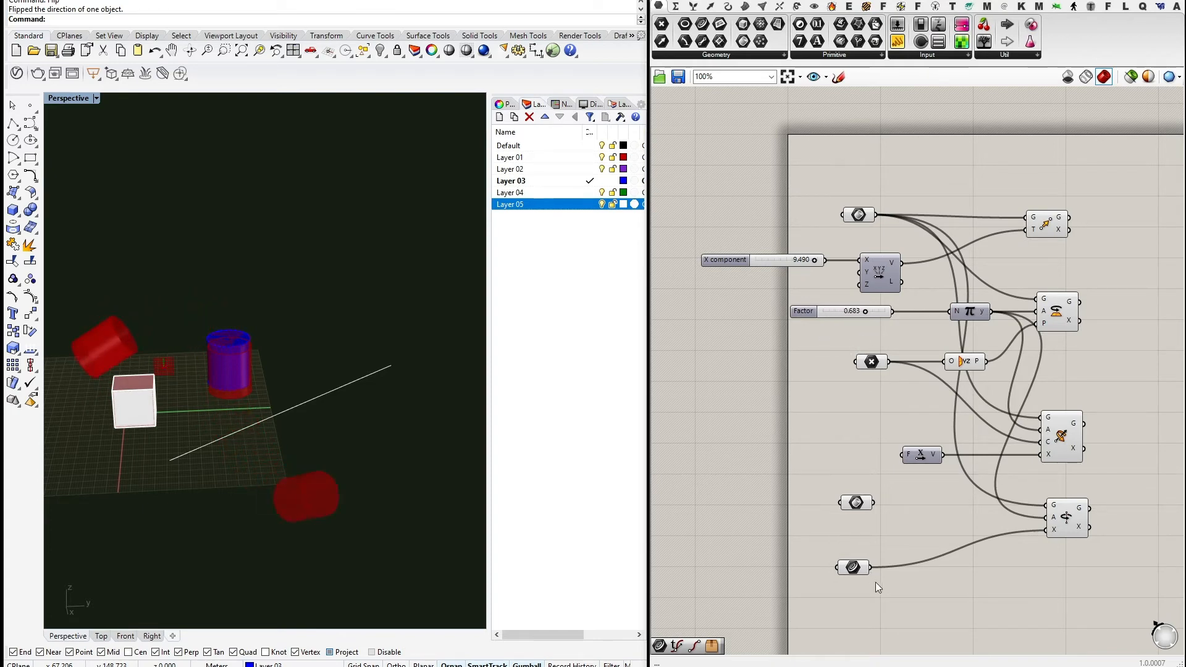
right_drag(890, 514, 797, 504)
drag(982, 503, 974, 532)
click(1019, 379)
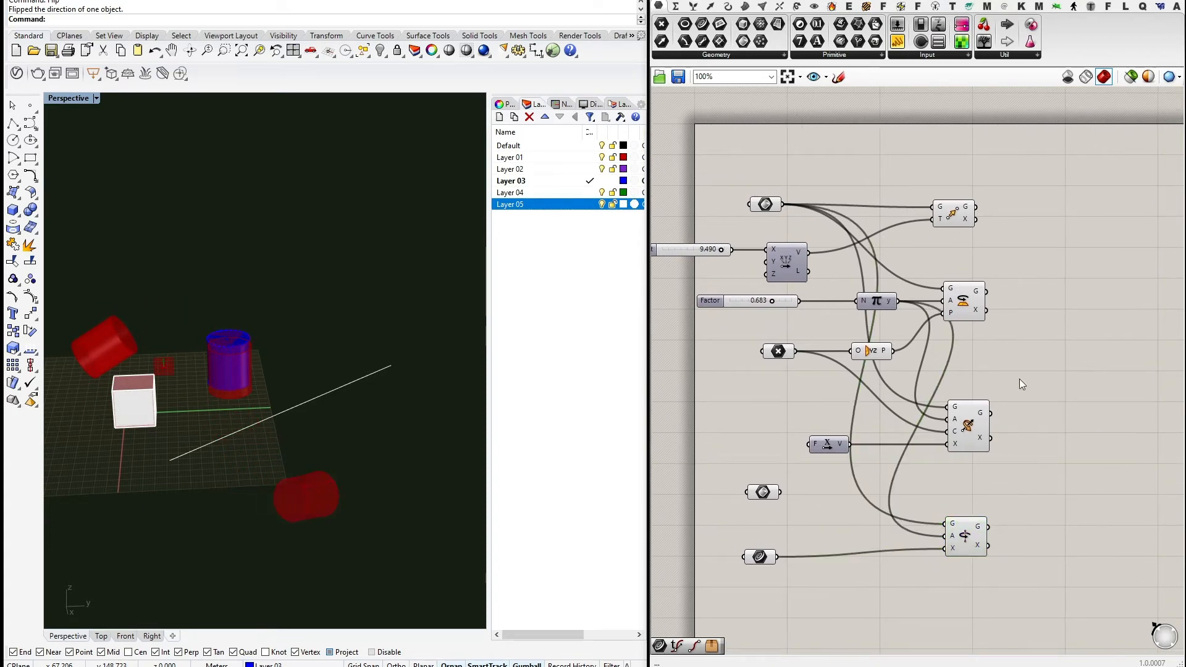
click(796, 6)
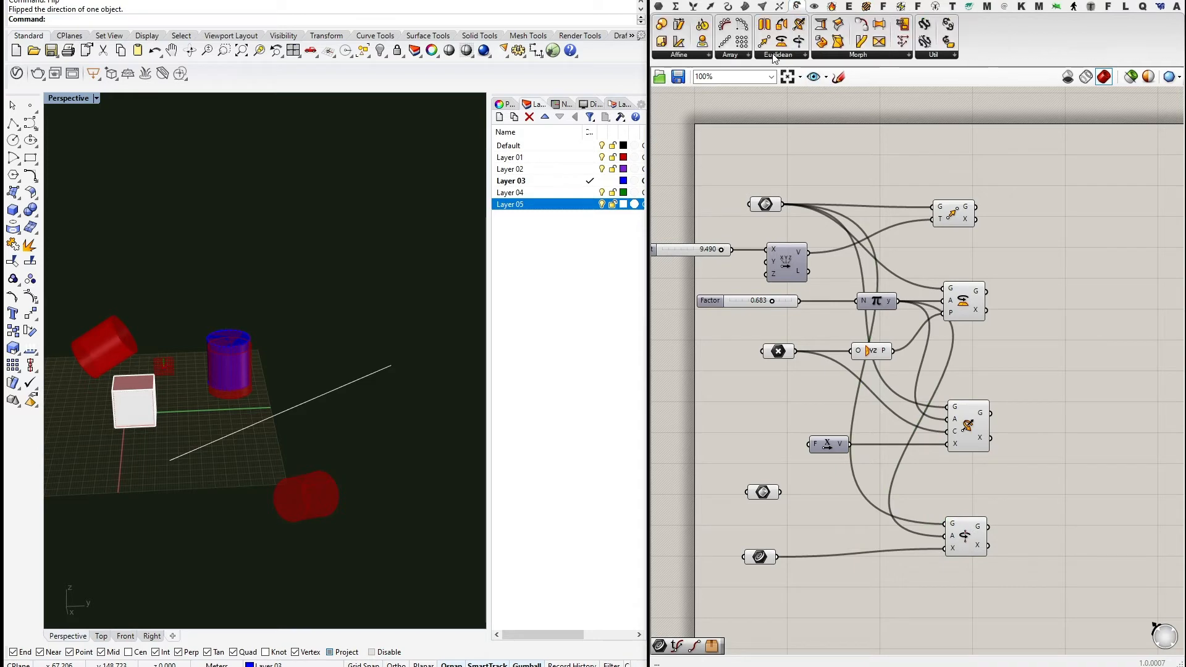
Place an Orient component from Euclidean transforms below the other components.
click(774, 56)
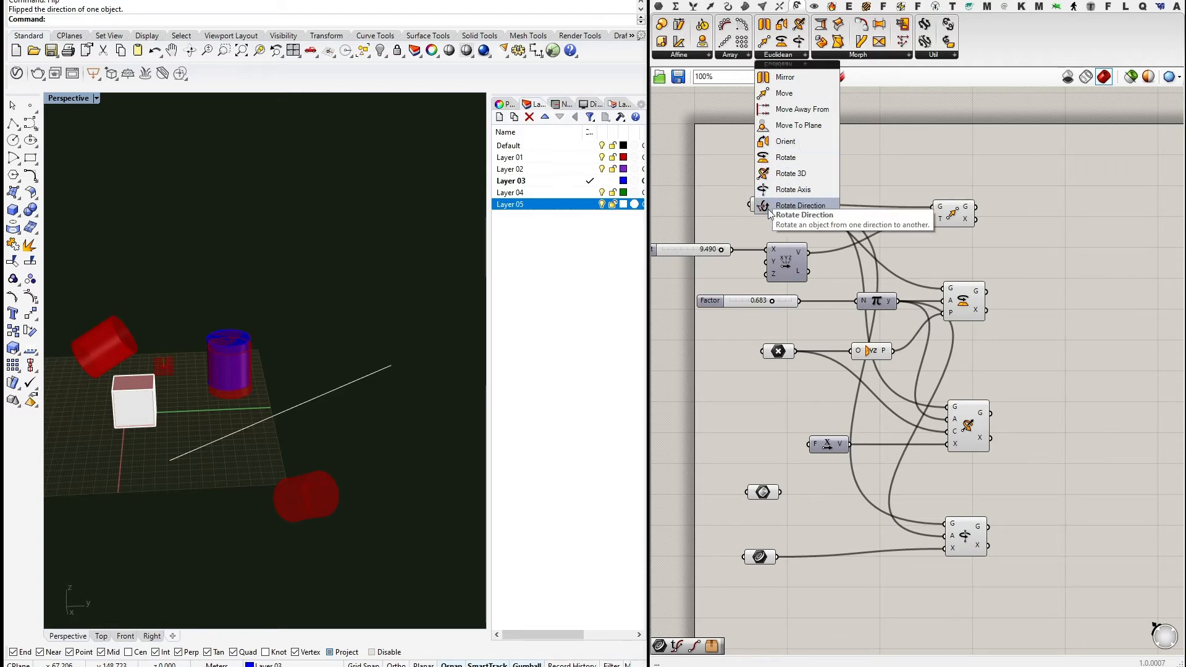
click(787, 142)
click(970, 602)
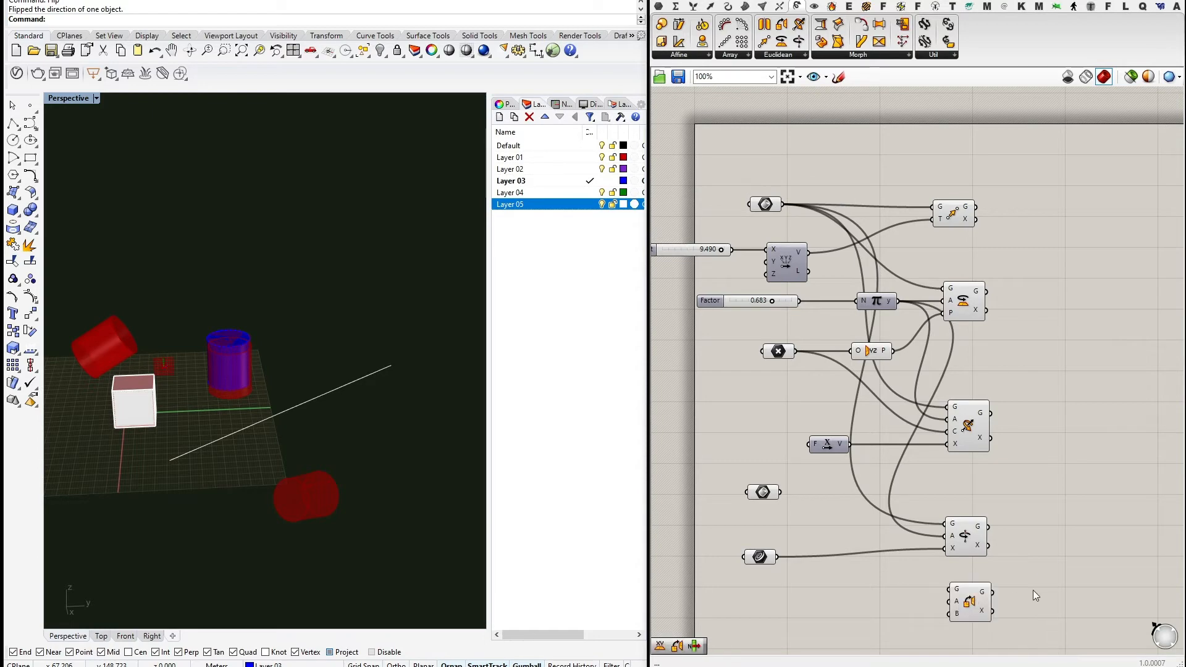
right_drag(1038, 547, 1008, 338)
scroll(934, 392, up, 3)
drag(933, 392, 932, 420)
right_drag(842, 418, 945, 498)
scroll(944, 498, down, 2)
drag(772, 428, 772, 419)
right_drag(853, 389, 862, 426)
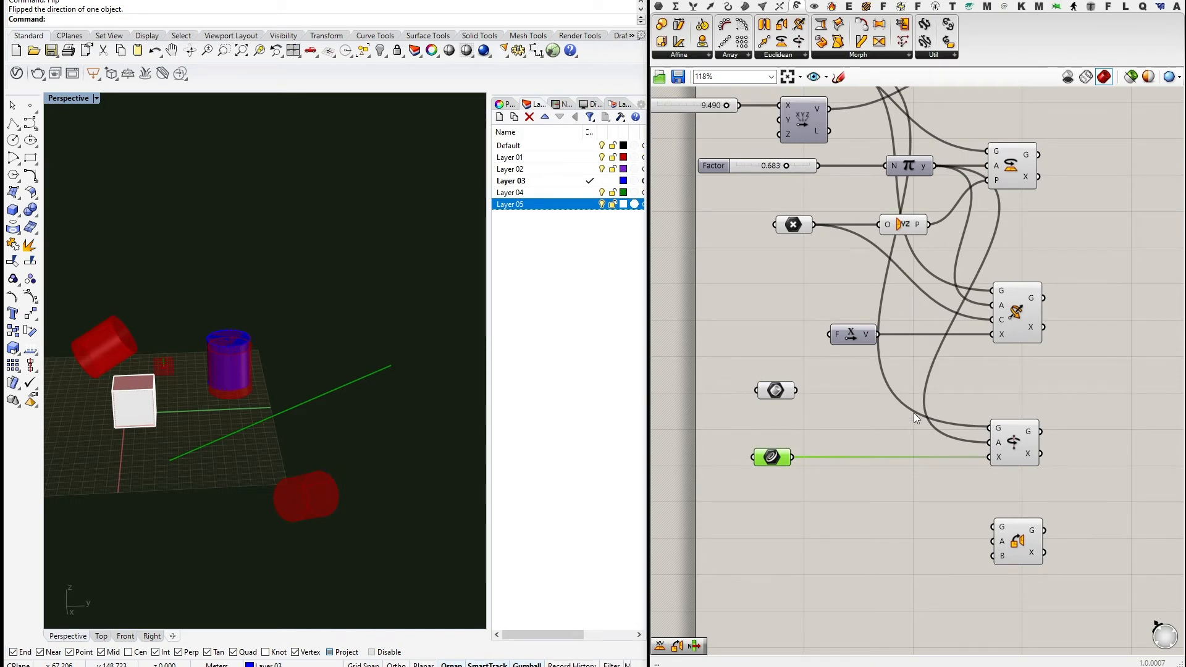
Align the Point, Curve and geometry parameters neatly on the canvas.
right_drag(801, 254, 829, 328)
scroll(828, 328, down, 2)
drag(825, 310, 818, 310)
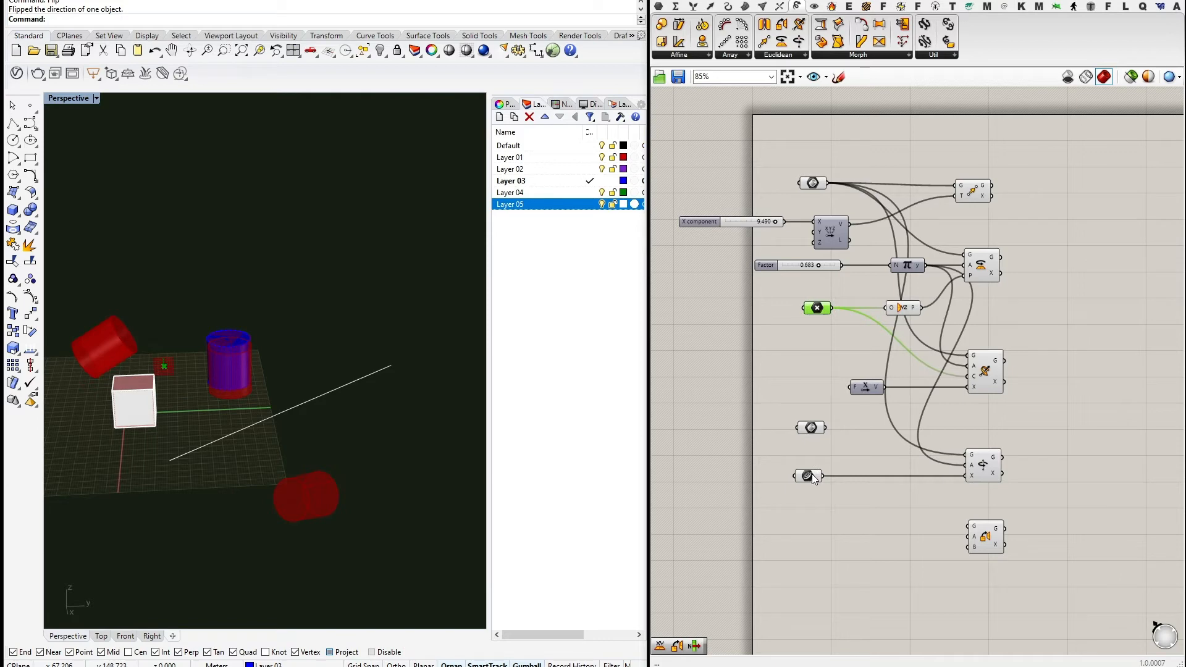
drag(812, 473, 819, 473)
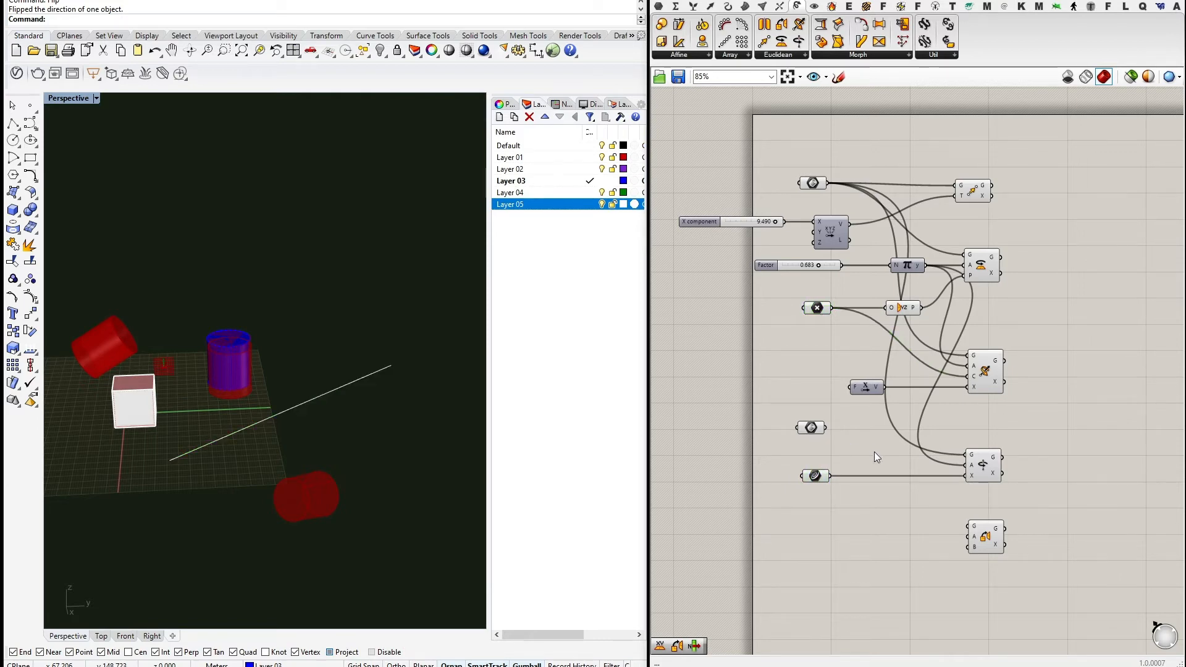
drag(816, 429, 819, 419)
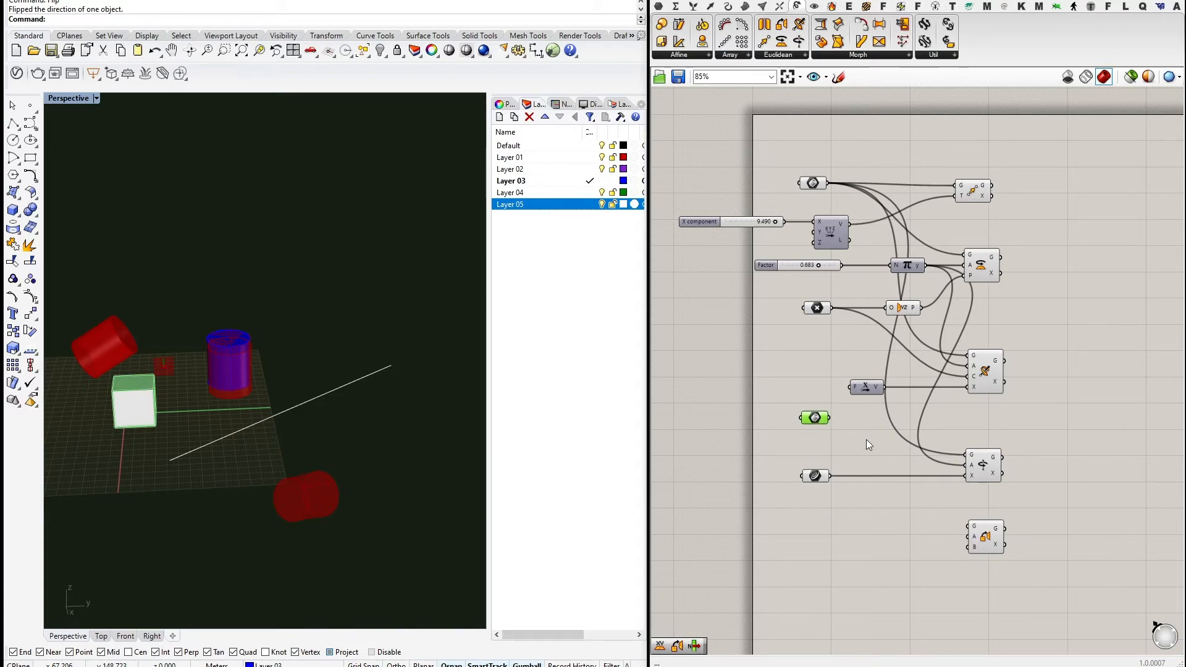
right_drag(1025, 523, 1020, 467)
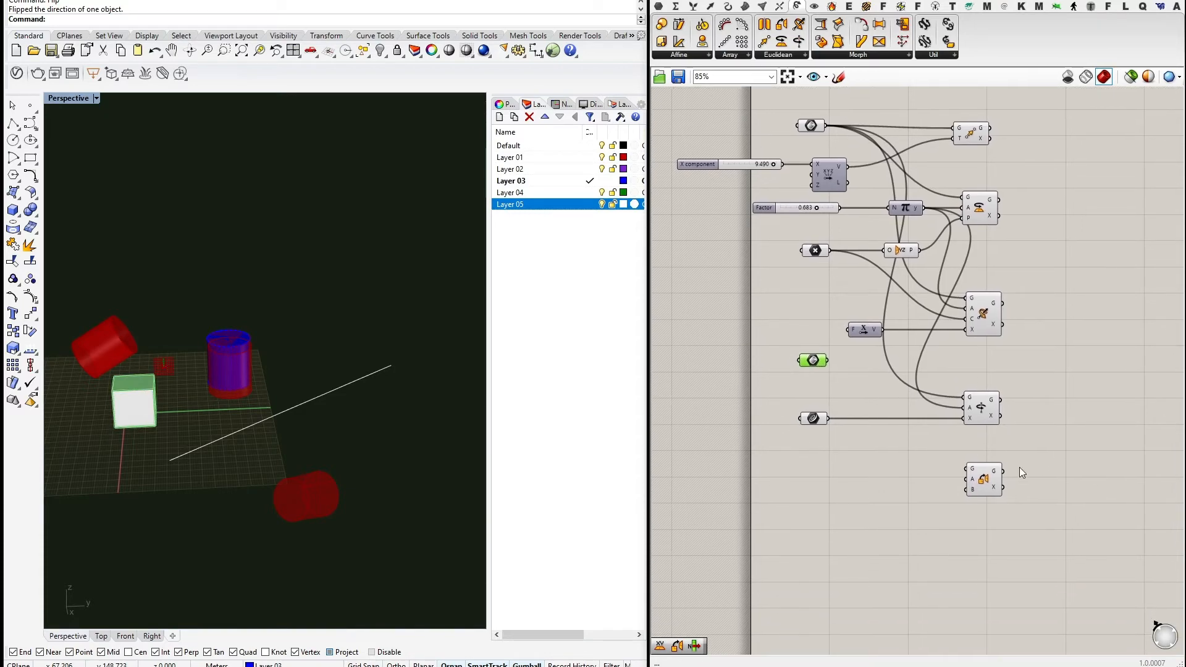
scroll(946, 490, up, 2)
right_drag(915, 477, 919, 519)
scroll(918, 521, down, 2)
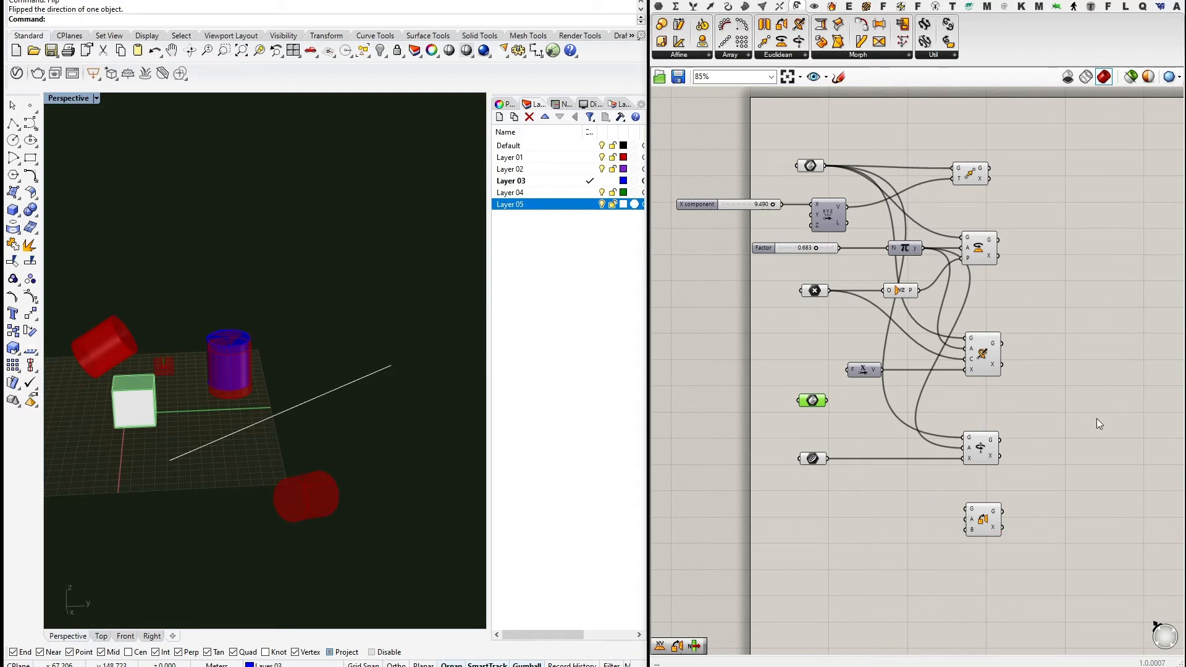
right_drag(896, 507, 910, 432)
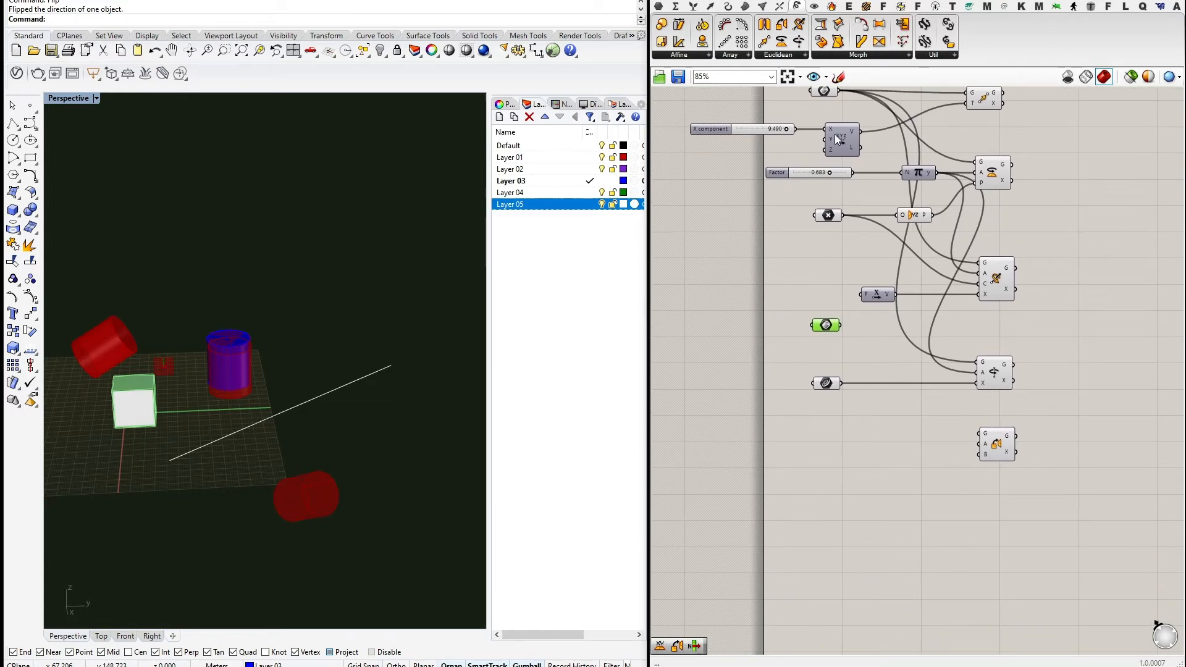
right_drag(877, 94, 838, 131)
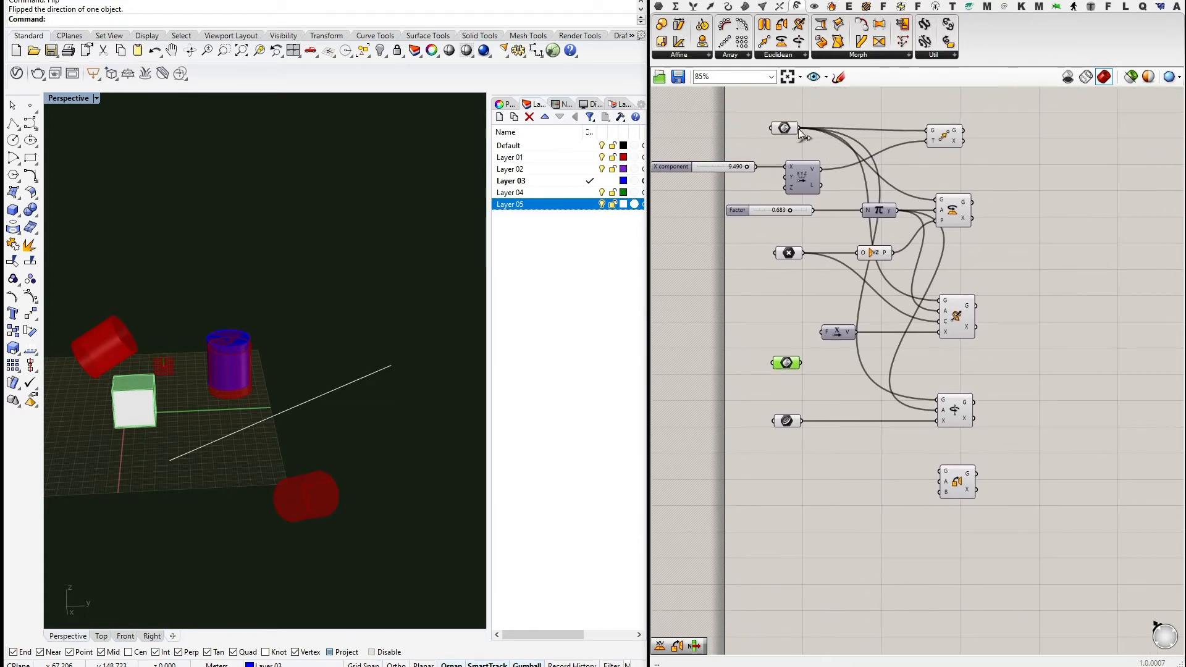
Wire the referenced geometry into Orient's G input and move Orient lower.
drag(867, 266, 939, 471)
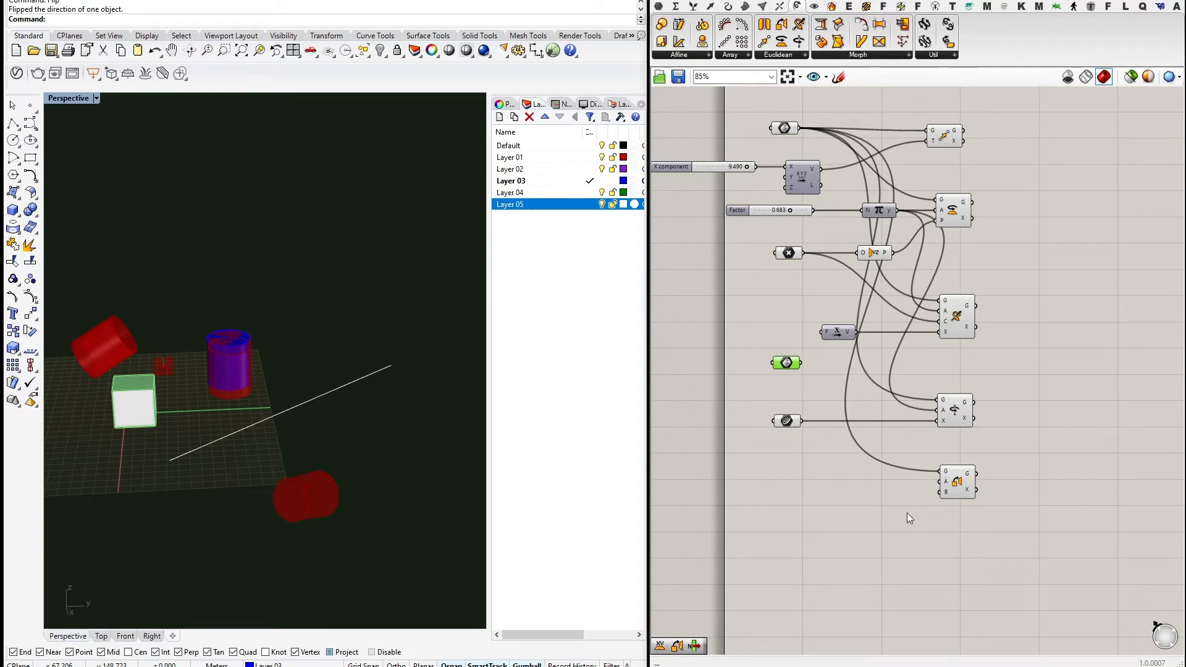
click(1027, 325)
right_drag(1027, 321, 1018, 351)
right_drag(1032, 444, 983, 387)
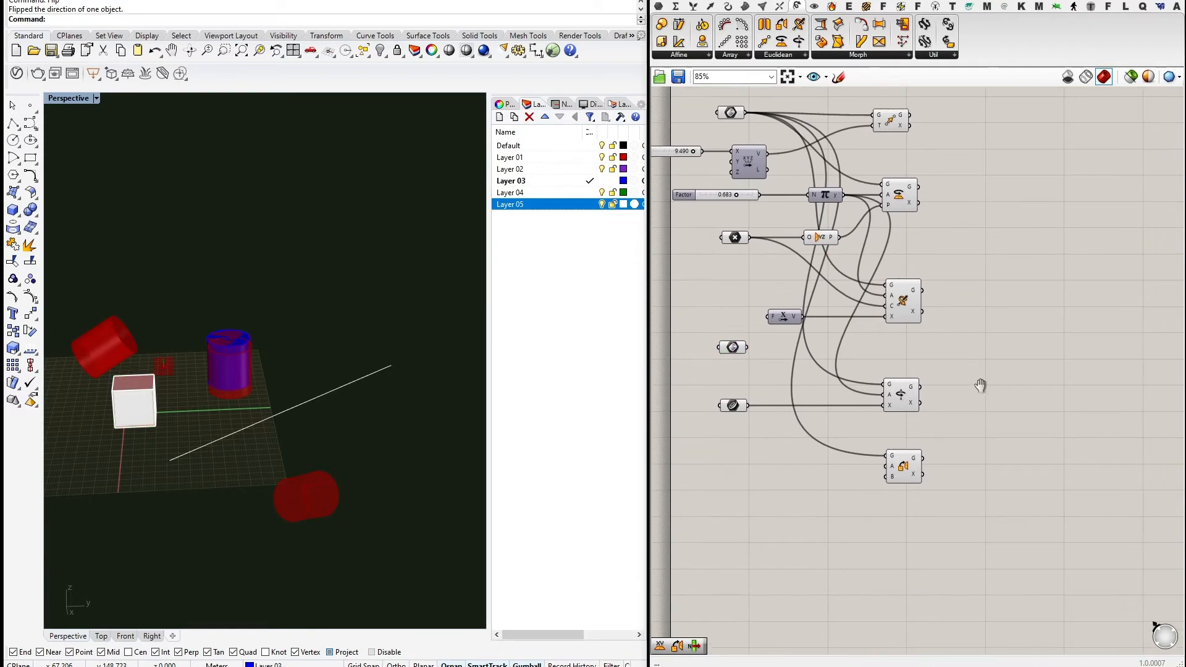
drag(906, 469, 959, 495)
right_drag(1004, 313, 947, 353)
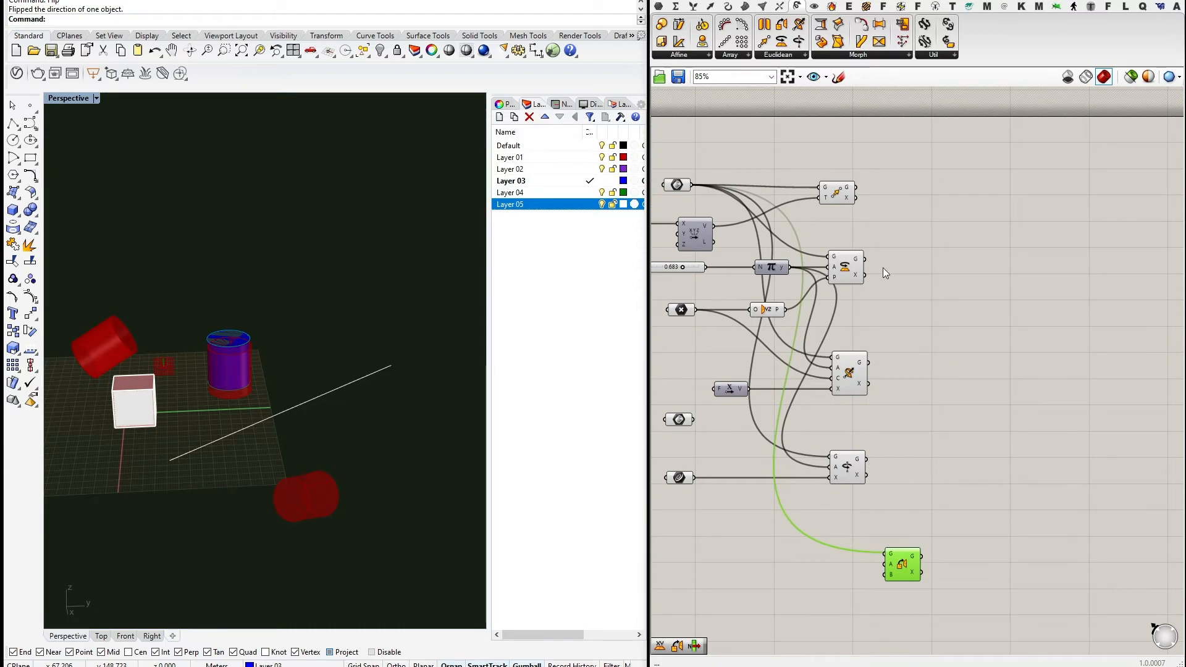
right_drag(883, 273, 897, 368)
Make a wired Alt-drag copy of the Rotate component further to the right.
click(908, 334)
right_drag(975, 378, 944, 371)
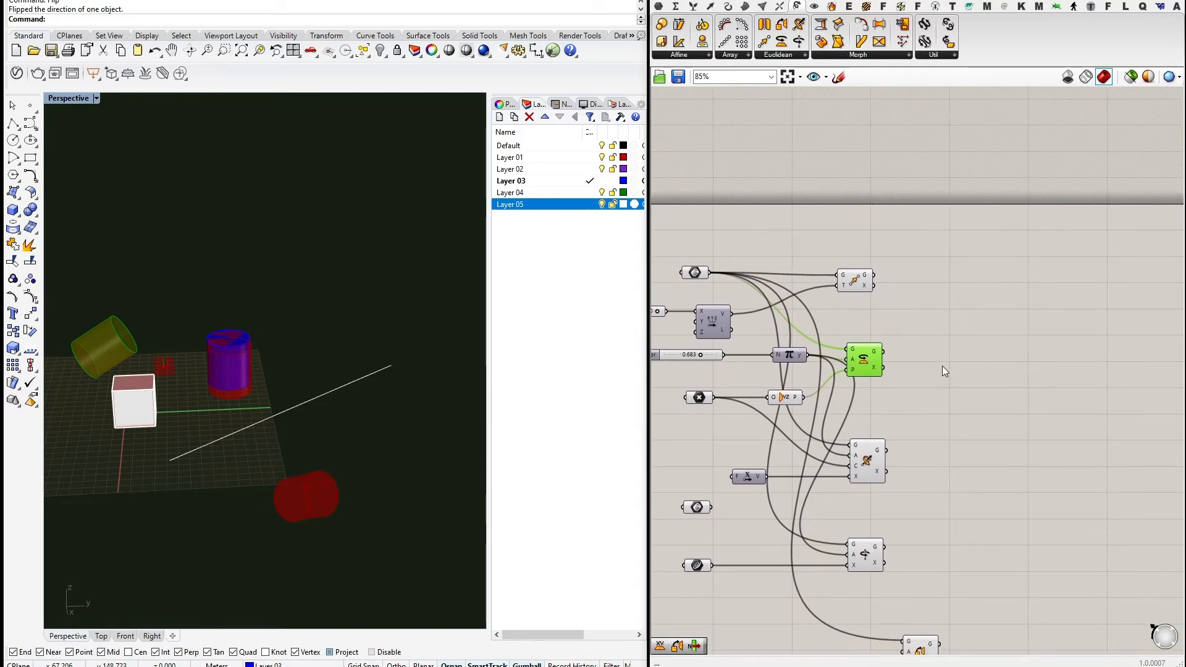
right_drag(861, 396, 949, 386)
drag(944, 350, 1024, 352)
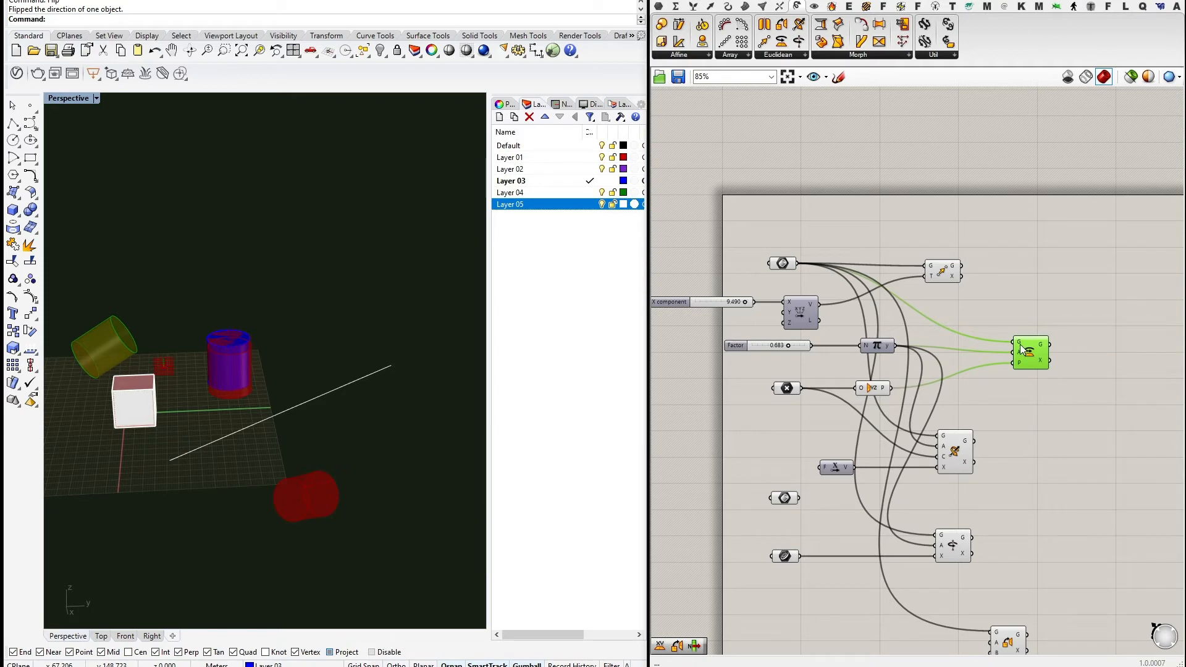
drag(1034, 366, 1100, 388)
right_drag(1050, 370, 951, 288)
right_drag(925, 366, 963, 349)
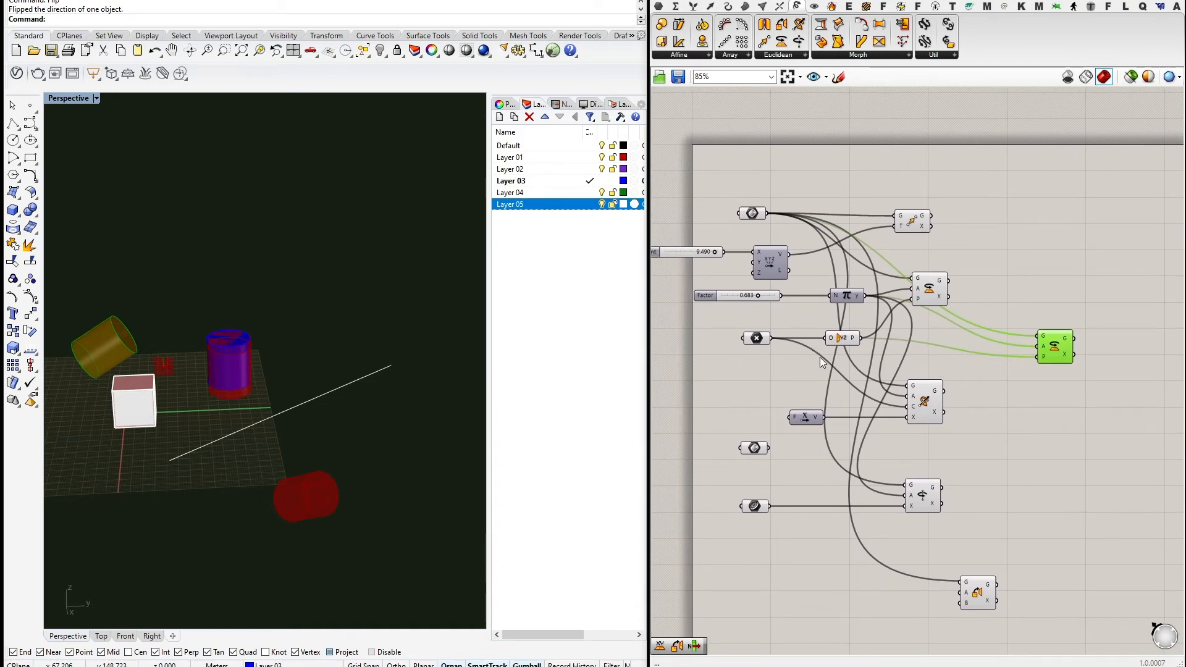
right_drag(360, 431, 196, 329)
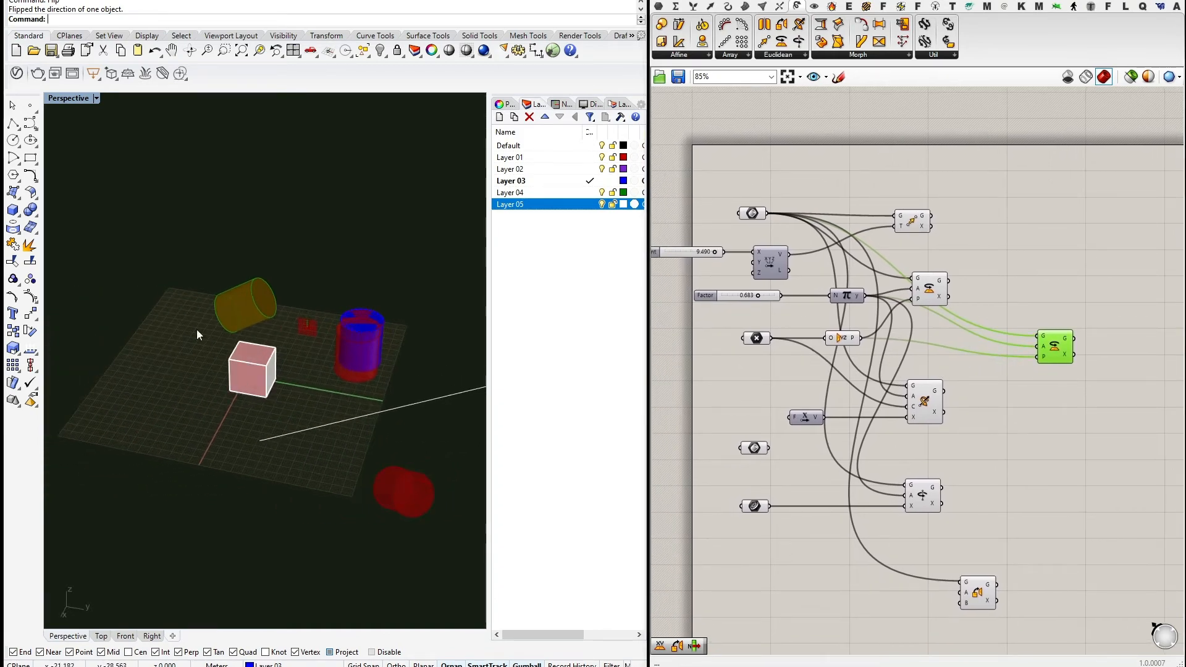
Draw a point left of the cube and reference it into a Point parameter.
click(29, 105)
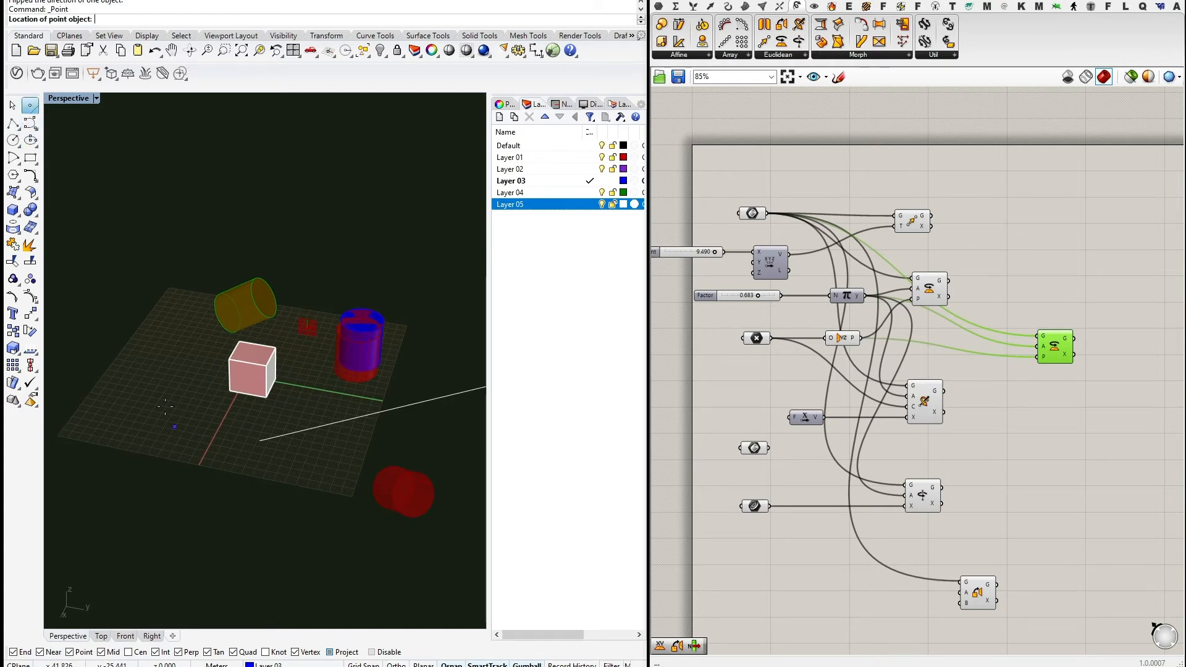
click(154, 399)
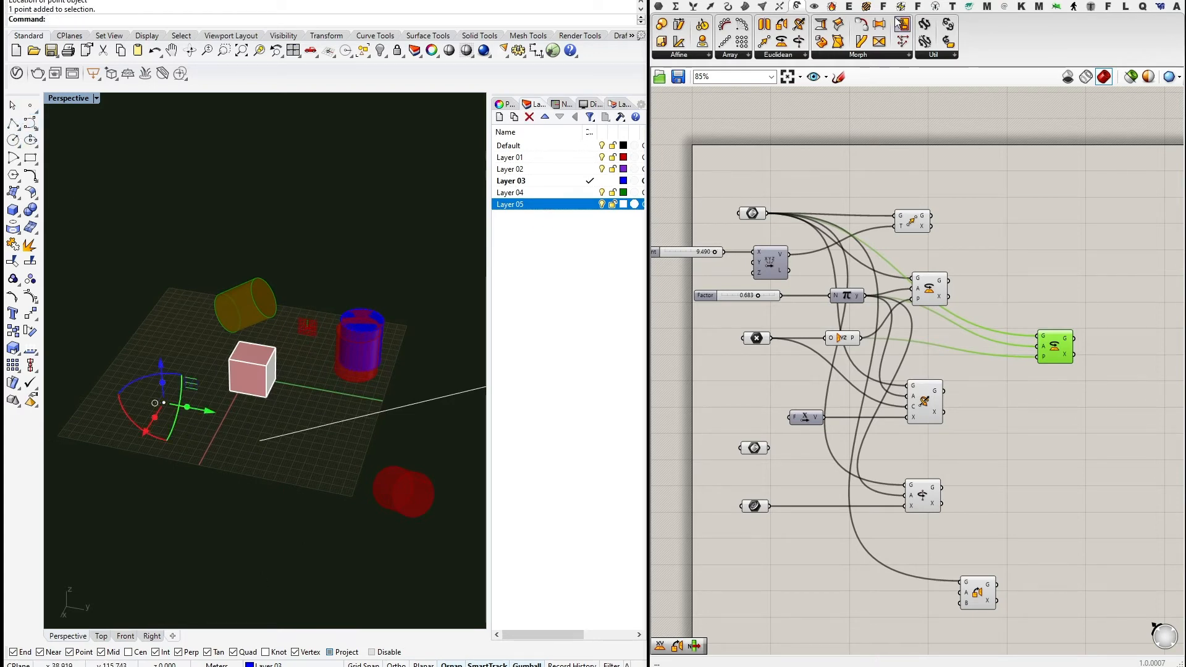
click(659, 6)
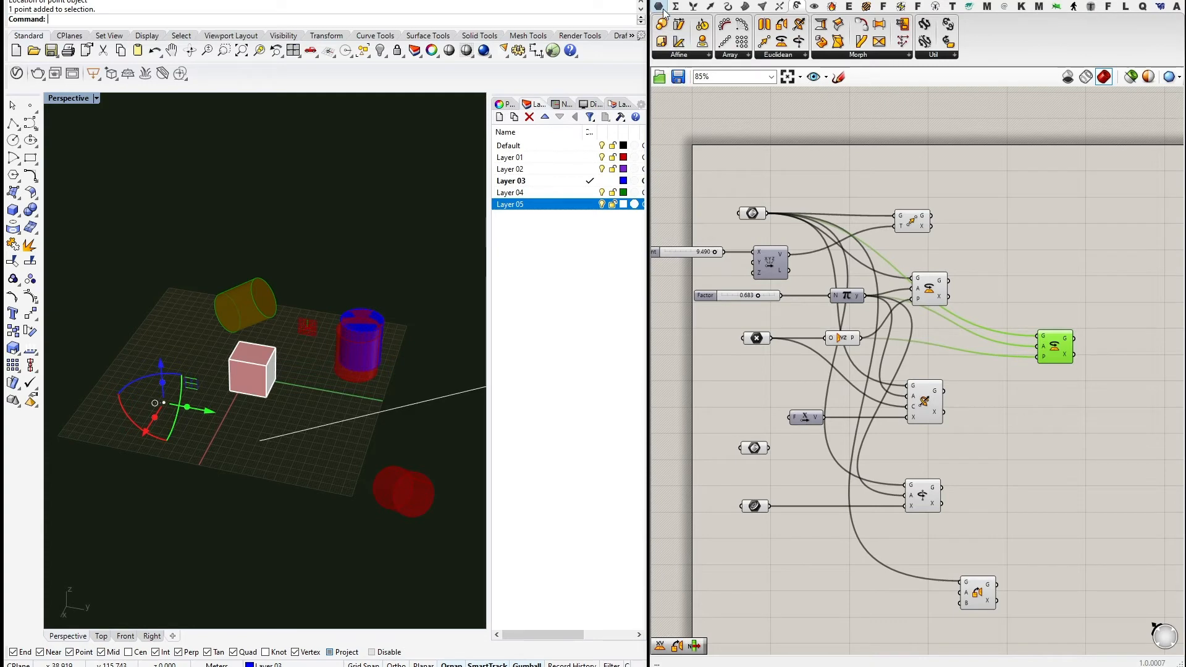
drag(665, 26, 975, 368)
right_click(850, 165)
click(883, 338)
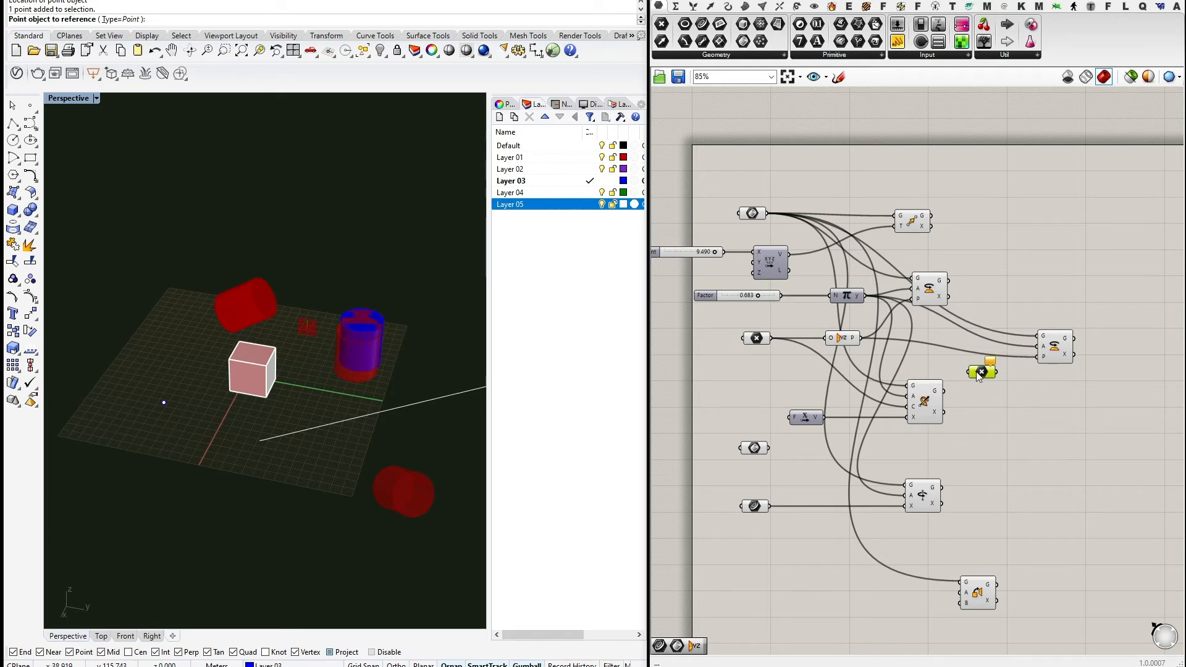
right_click(982, 371)
click(1025, 538)
click(163, 402)
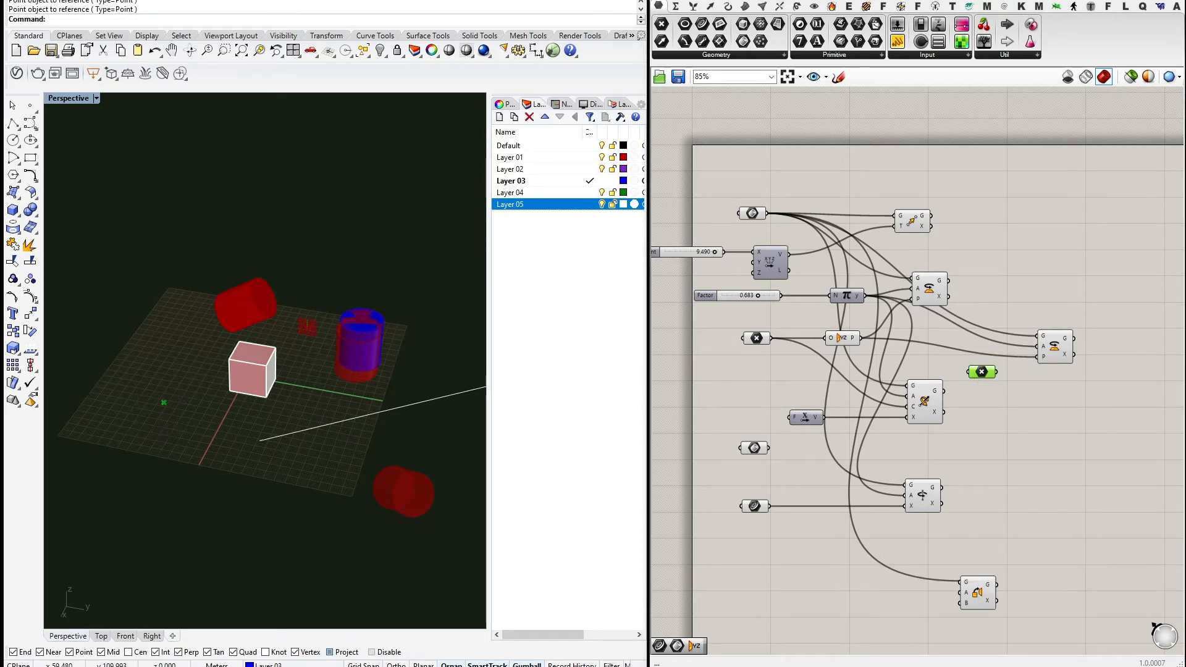
Add an XY Plane component using the referenced point as its origin.
click(709, 6)
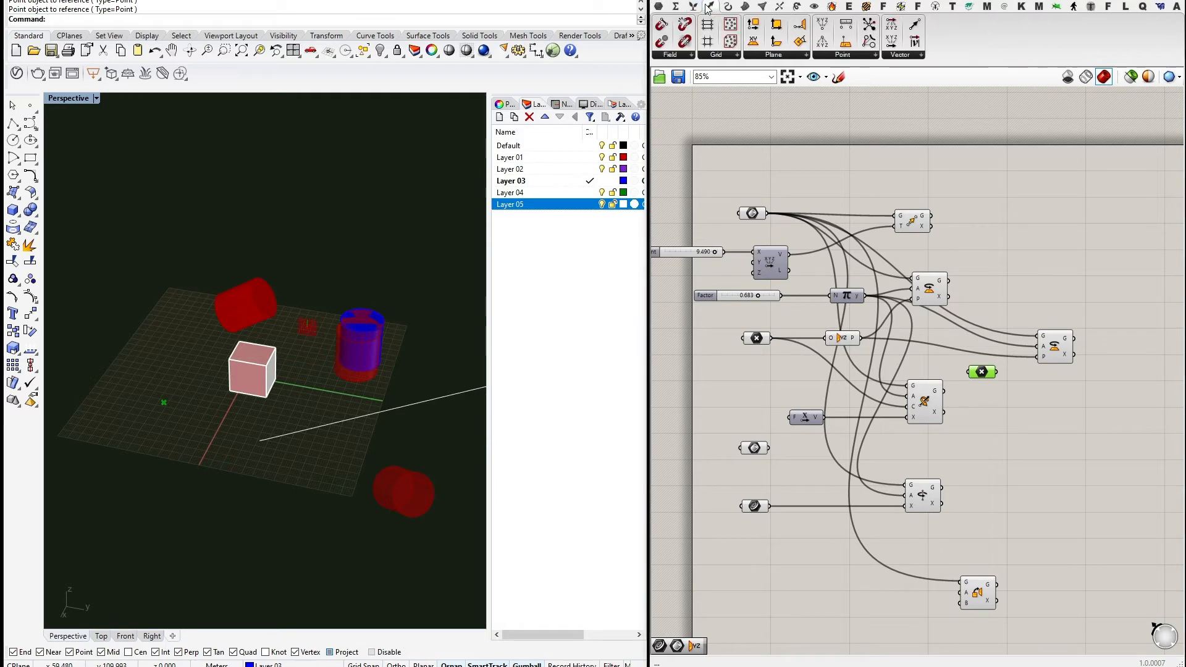
click(780, 56)
click(865, 85)
click(1012, 384)
scroll(1012, 383, up, 3)
drag(993, 388, 993, 386)
drag(1014, 385, 1033, 387)
Feed the XY Plane into the copied Rotate component's geometry input.
drag(1077, 331, 1088, 299)
click(1046, 385)
drag(1046, 387, 1054, 379)
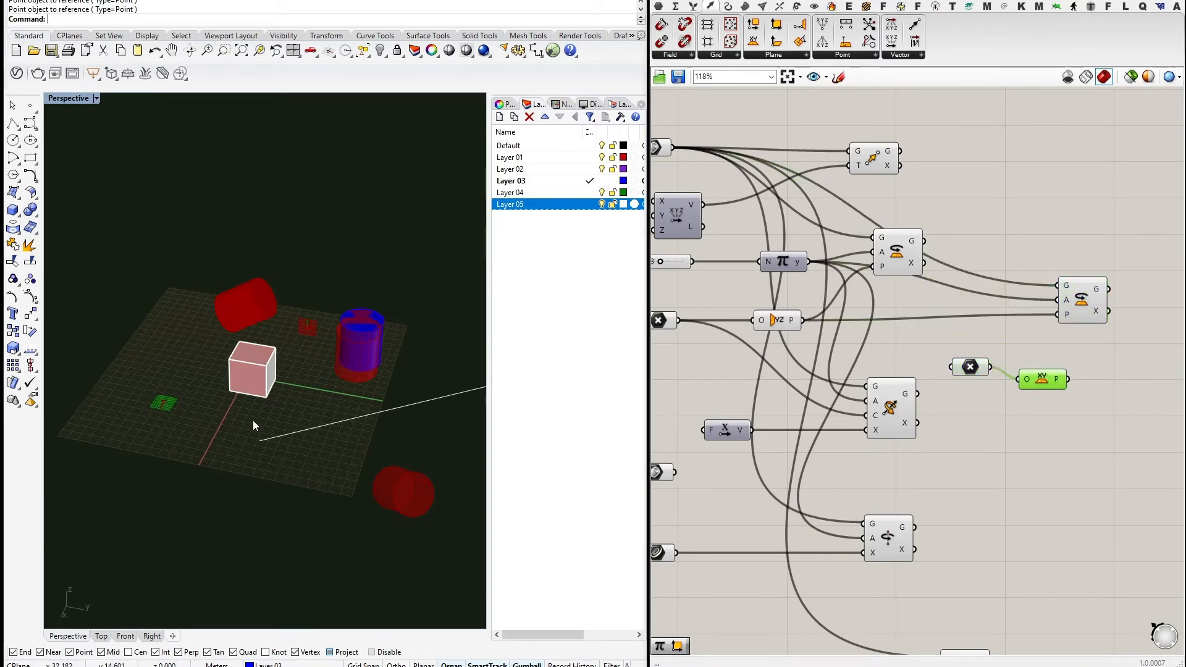
right_drag(1040, 428, 910, 481)
mouse_move(962, 352)
mouse_down()
mouse_move(988, 351)
mouse_move(955, 341)
mouse_up()
drag(996, 366, 1026, 356)
right_drag(899, 309, 994, 310)
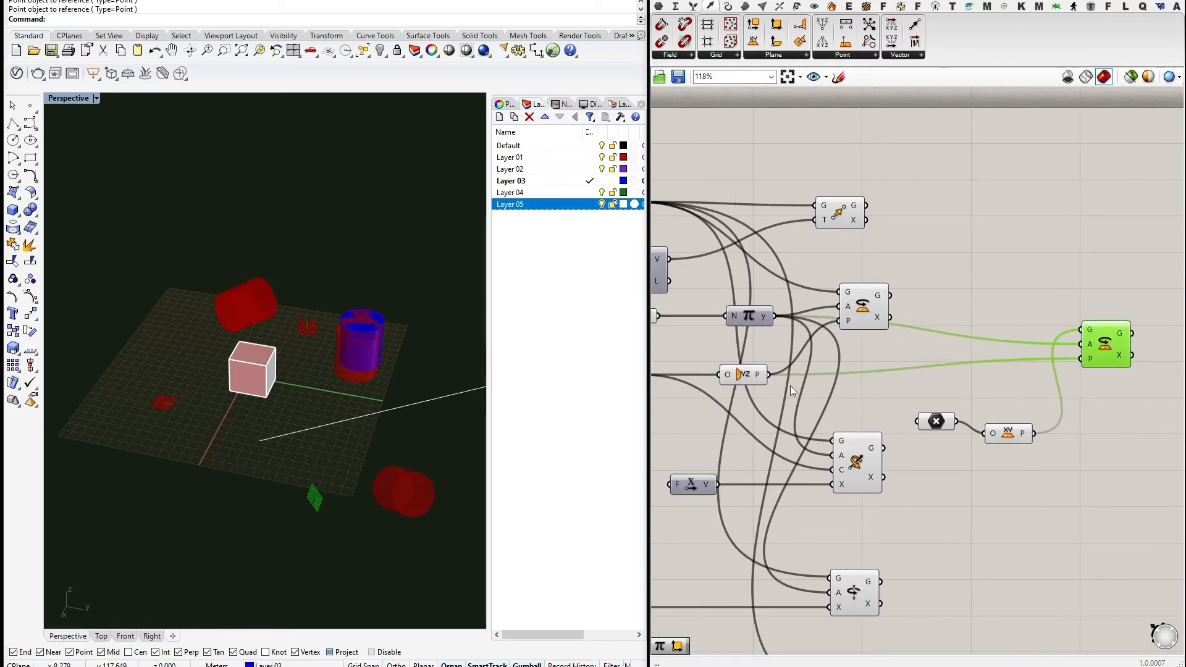
drag(866, 312, 863, 275)
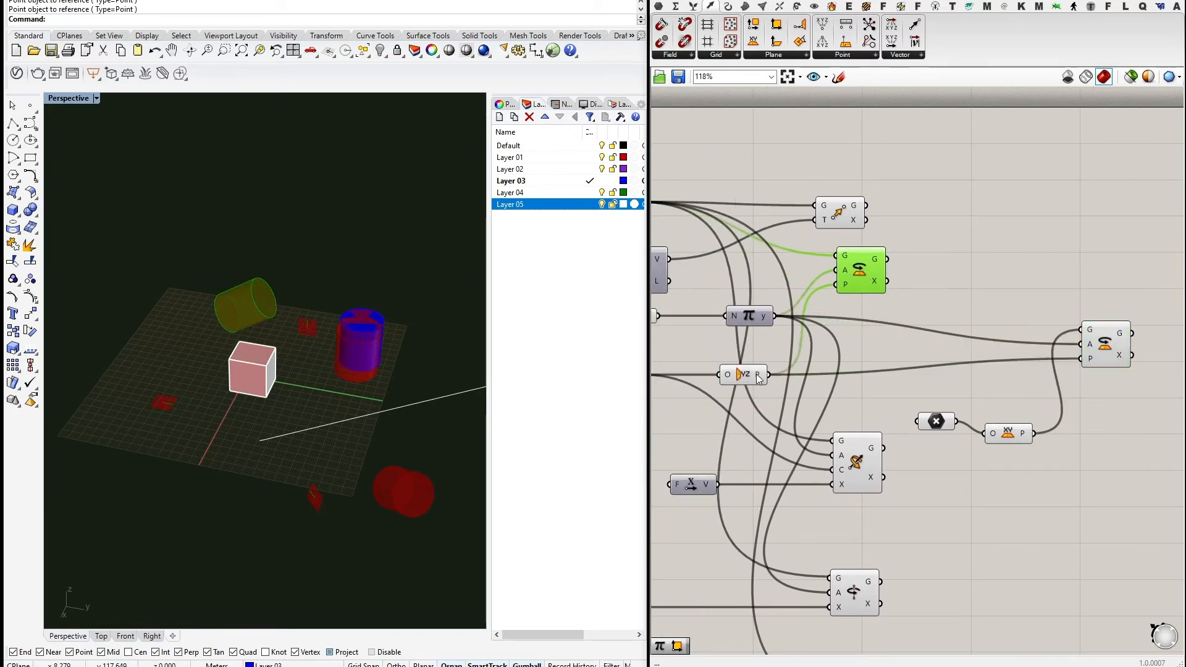
Select the Move and Rotate components and bring up their quick options menu.
click(759, 380)
right_drag(346, 426, 362, 418)
drag(947, 275, 831, 186)
right_drag(1009, 413, 992, 316)
scroll(987, 310, down, 2)
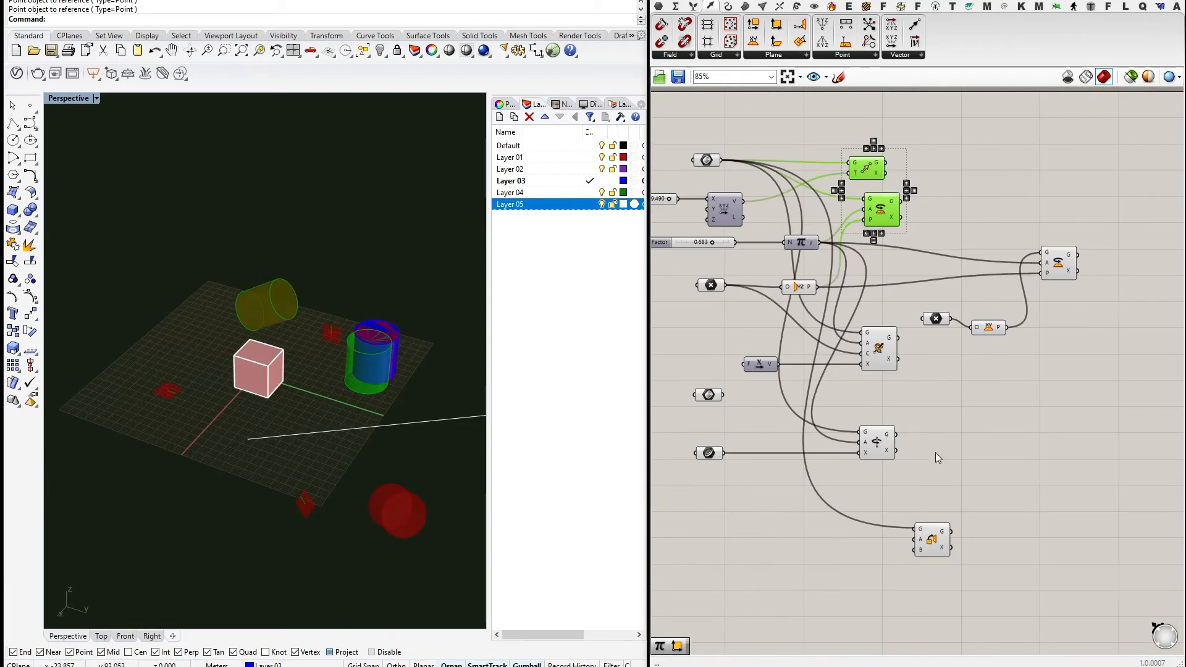
shift+drag(920, 458, 841, 349)
middle_click(839, 351)
Turn off the selected transforms' preview, then do the same for both geometry parameters.
click(839, 298)
click(964, 370)
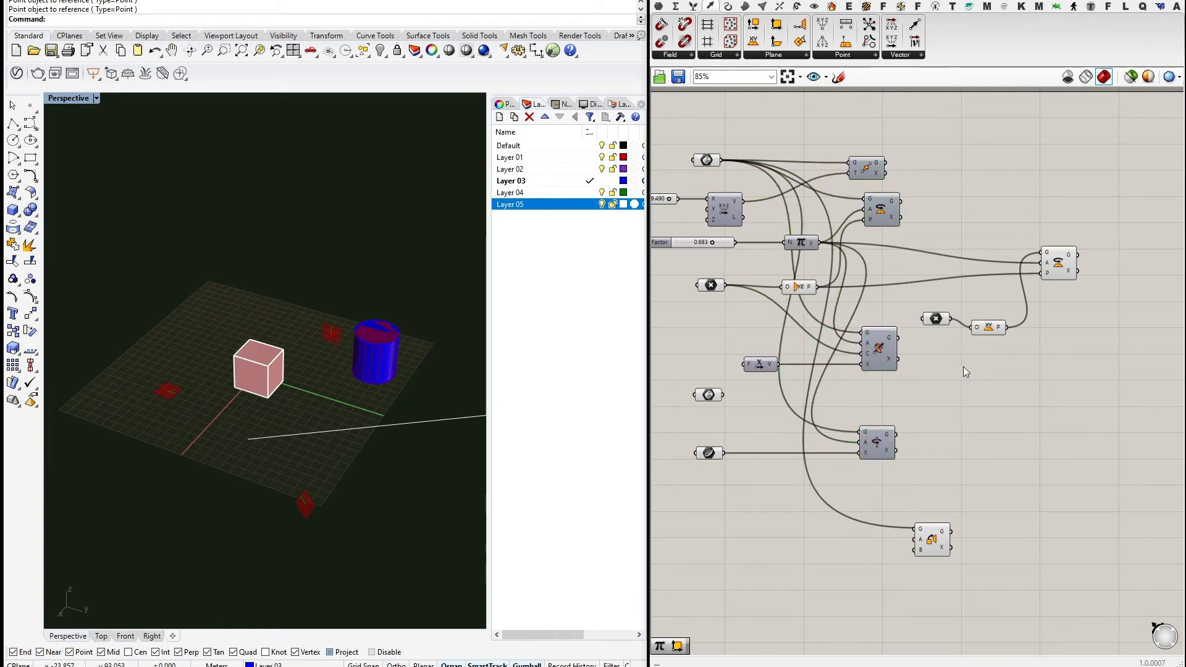
right_drag(283, 403, 591, 389)
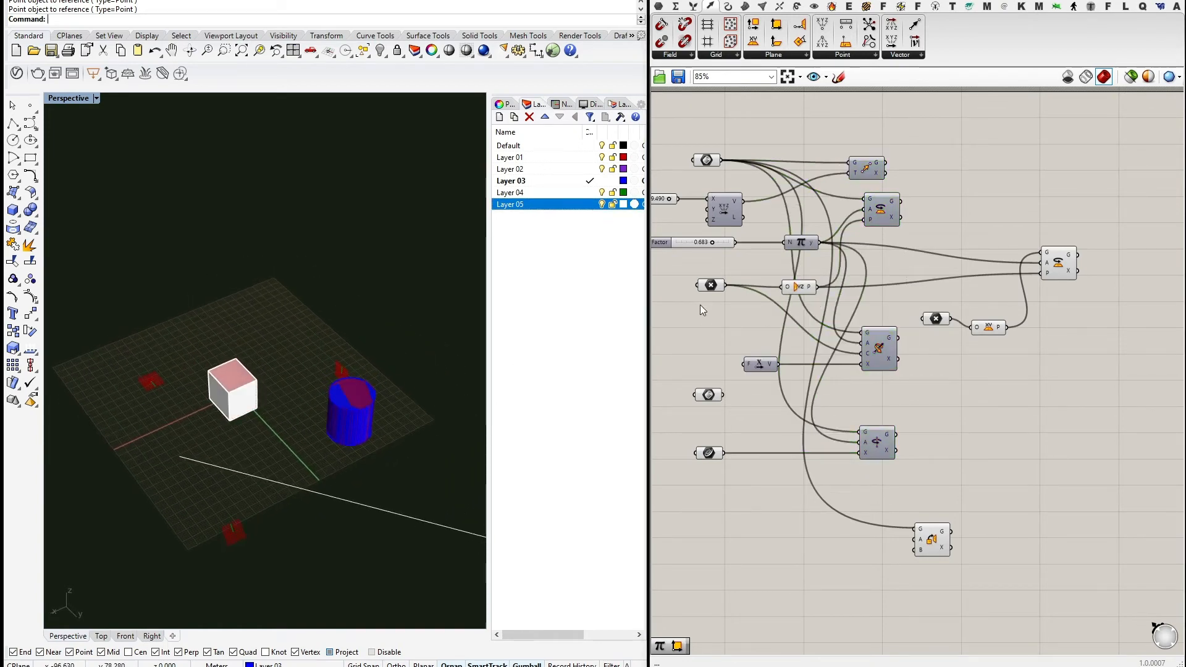
right_drag(701, 308, 753, 348)
click(758, 199)
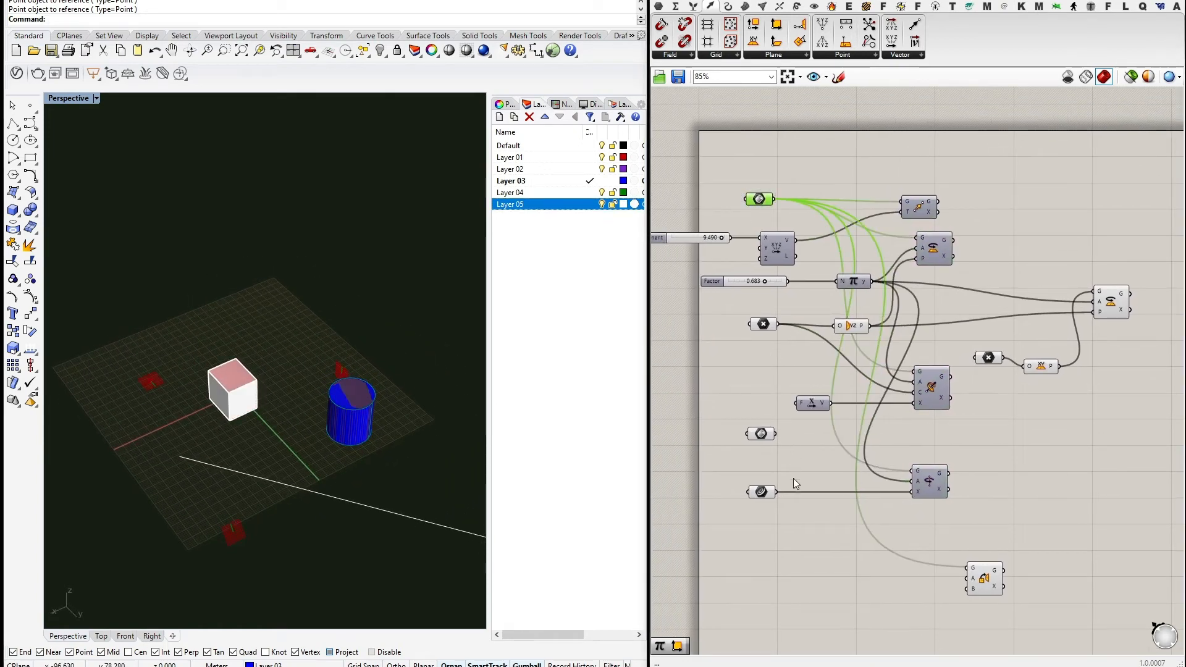
shift+click(760, 433)
middle_click(728, 389)
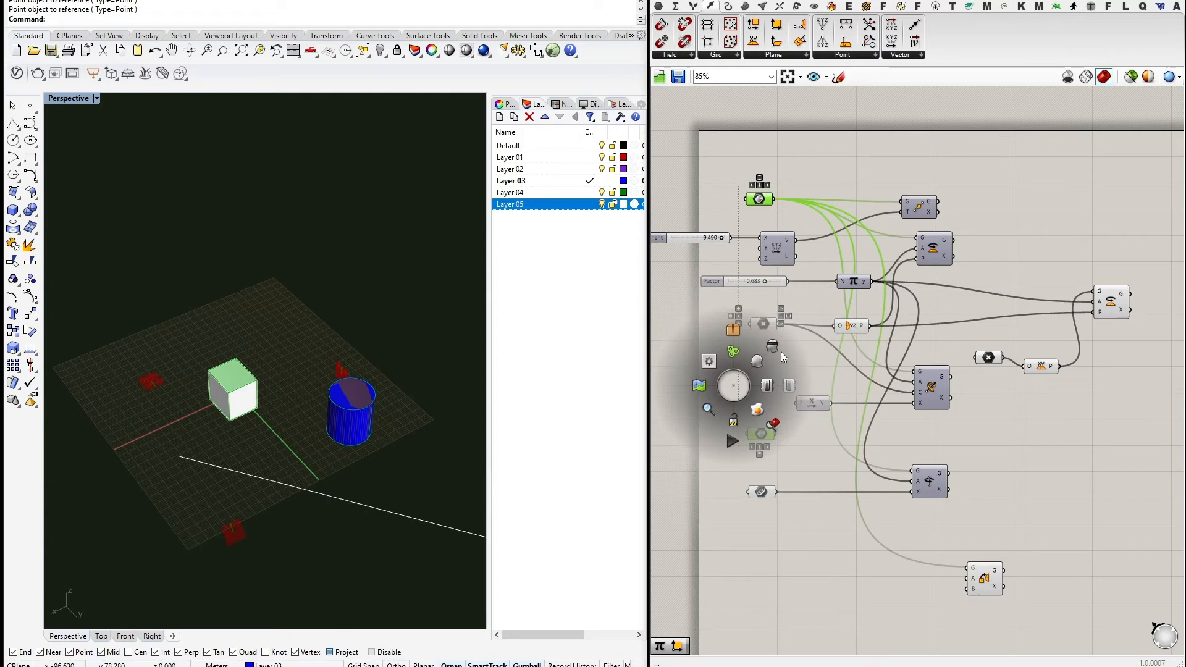
click(814, 442)
Nudge the Orient and rightmost Rotate components while orbiting toward the red plane.
right_drag(266, 428, 312, 437)
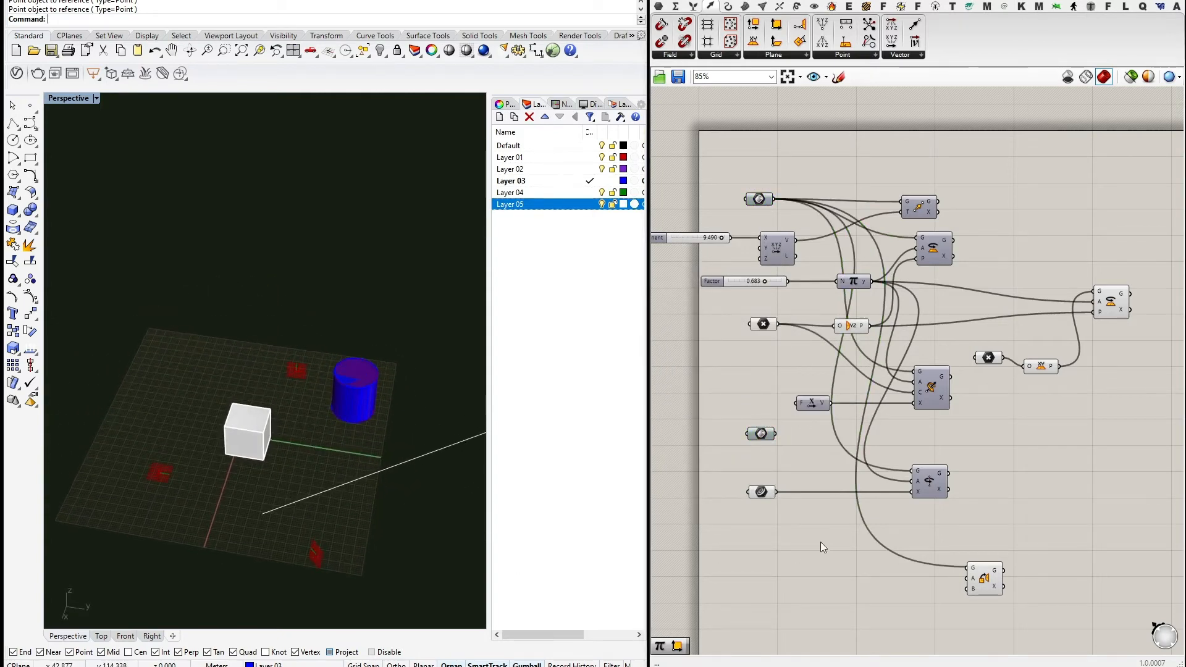
drag(991, 578, 971, 592)
right_drag(1165, 233, 1040, 247)
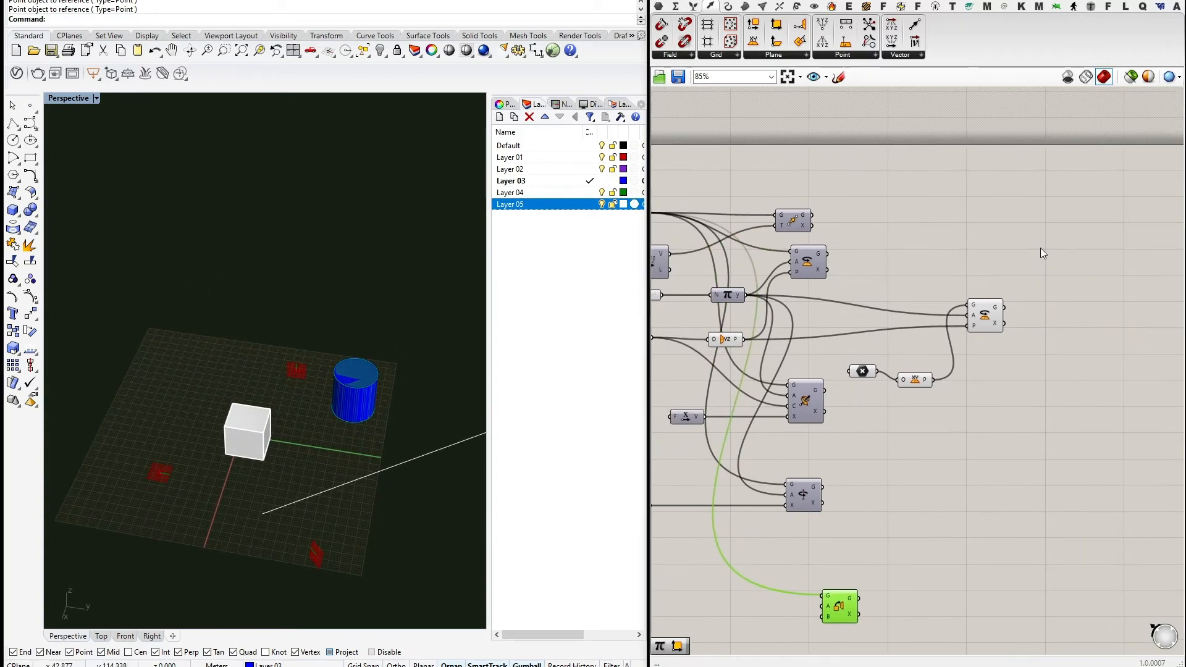
drag(982, 318, 997, 320)
mouse_move(283, 434)
right_down()
mouse_move(291, 417)
mouse_move(279, 418)
right_up()
scroll(164, 430, up, 3)
shift+right_drag(164, 429, 213, 333)
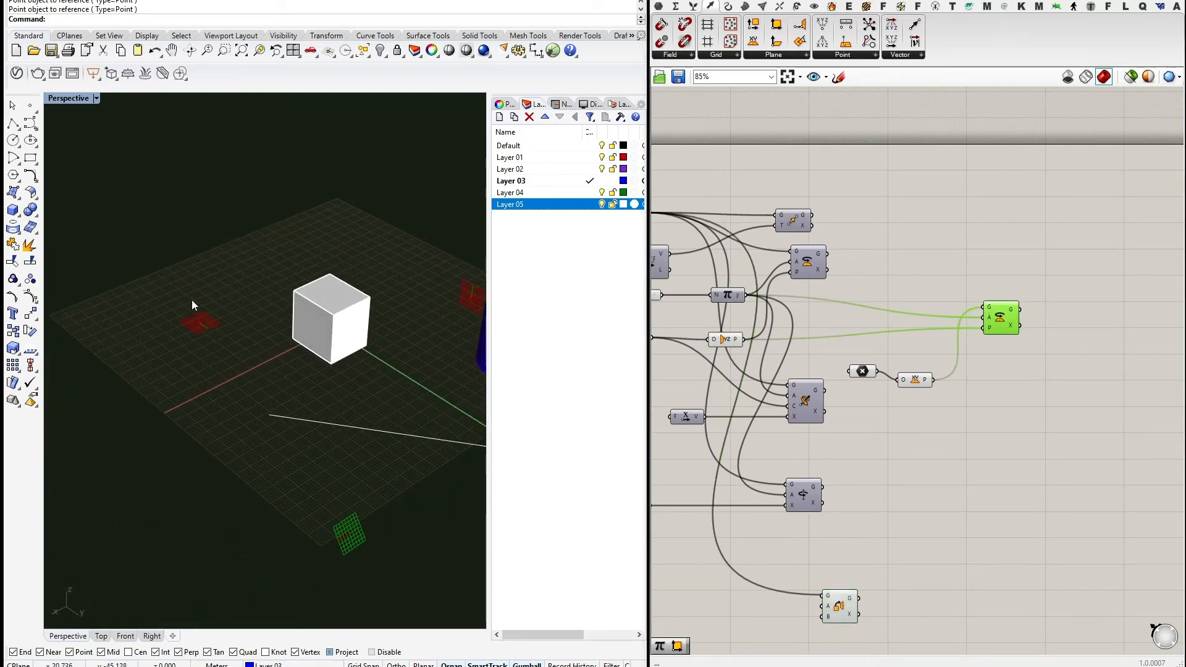
right_drag(276, 353, 315, 373)
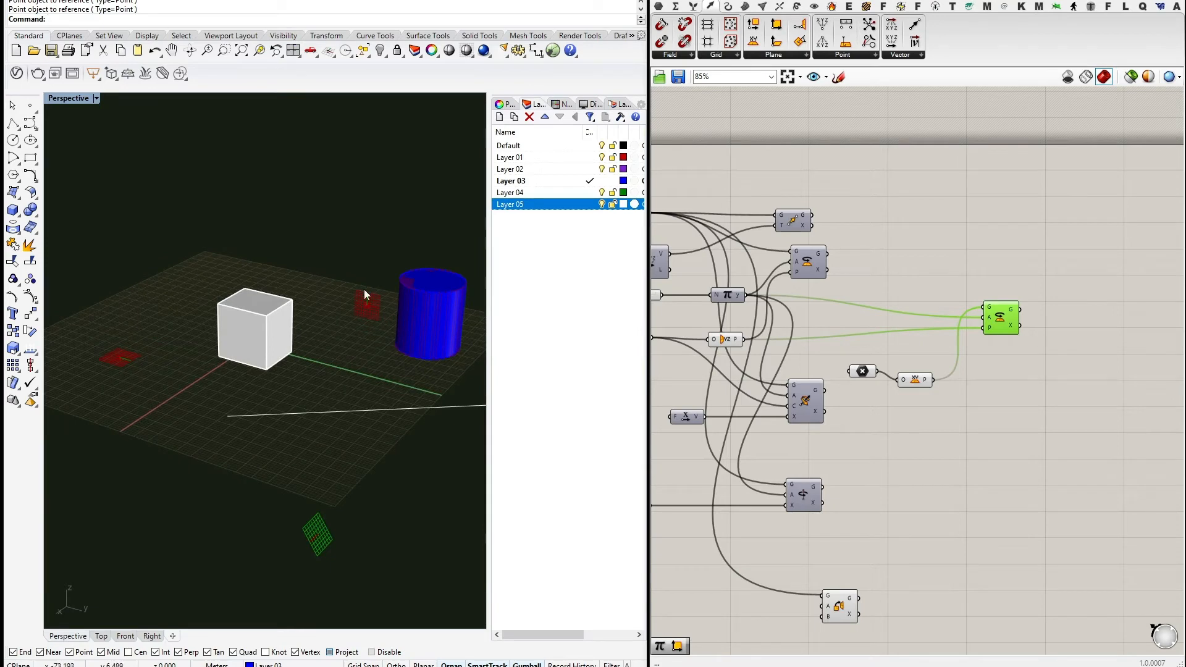
Leave the Factor slider at 0.707 and orbit to look down onto the cube.
right_drag(899, 310, 1010, 308)
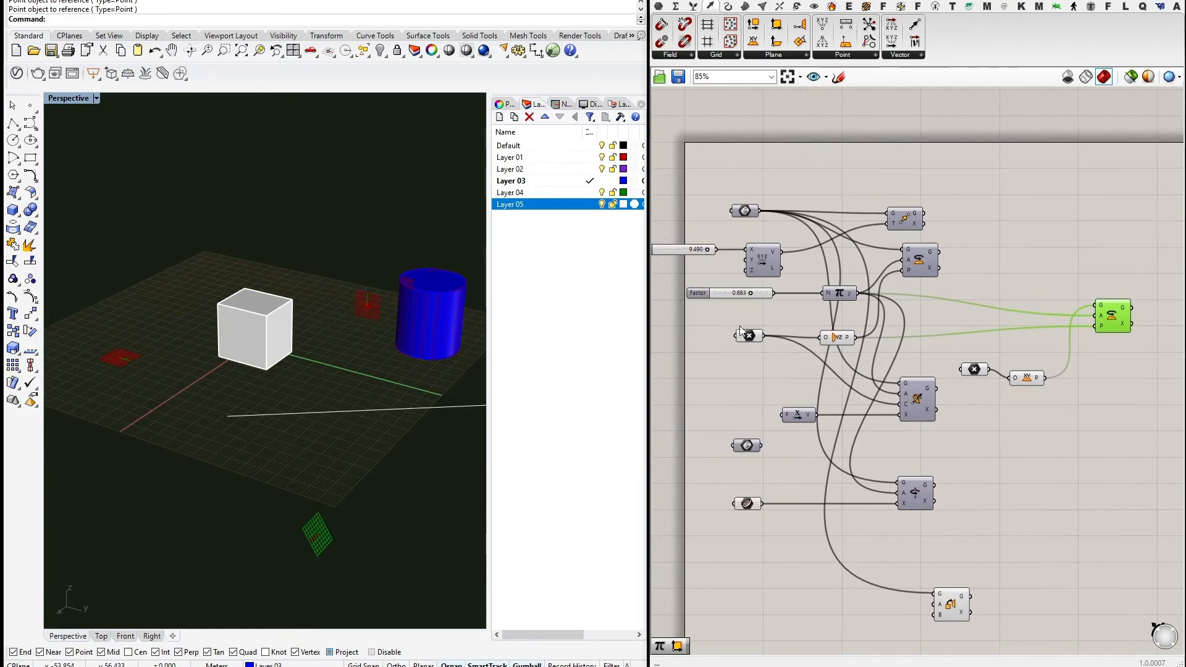
mouse_move(752, 293)
mouse_down()
mouse_move(763, 289)
mouse_move(709, 284)
mouse_move(764, 292)
mouse_move(716, 292)
mouse_move(736, 297)
mouse_move(761, 289)
mouse_move(718, 288)
mouse_move(764, 286)
mouse_move(717, 287)
mouse_move(752, 293)
mouse_up()
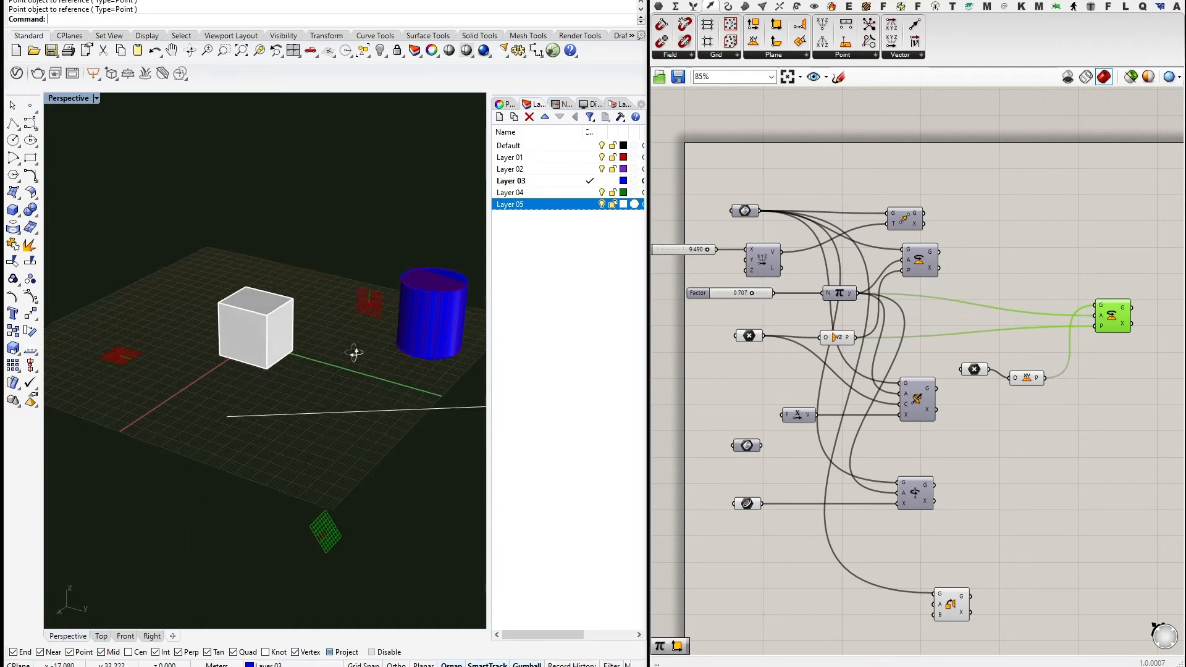
right_drag(354, 349, 331, 247)
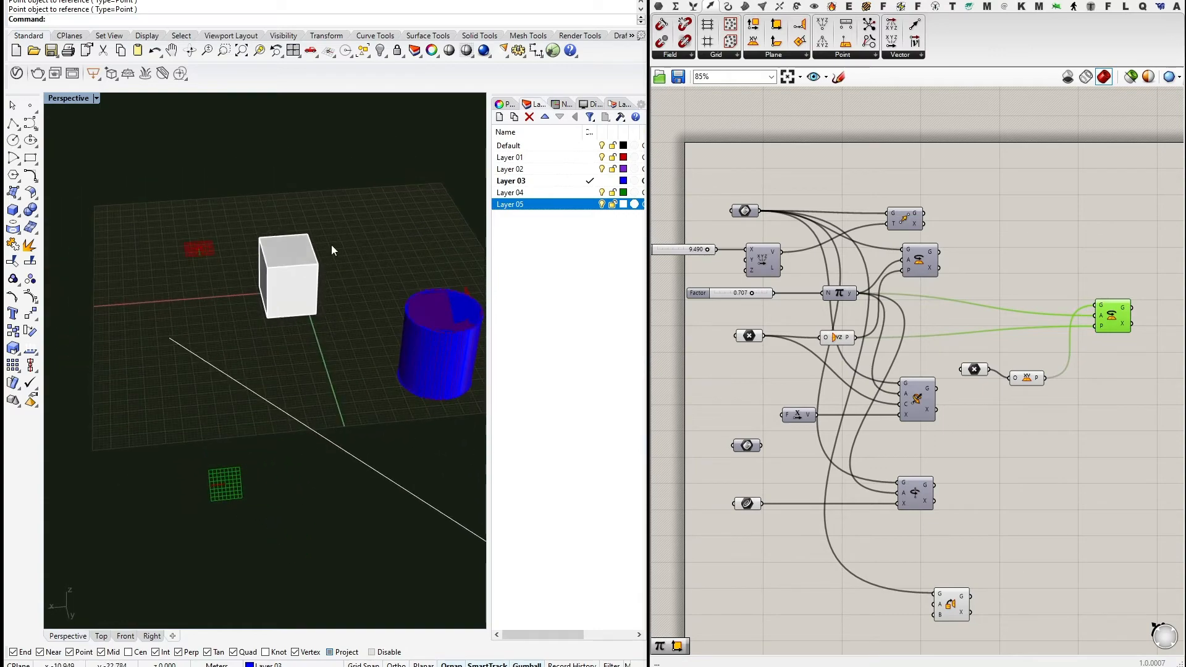
right_drag(338, 347, 287, 316)
Move the Orient component up beside the other transform components.
right_drag(999, 502, 900, 492)
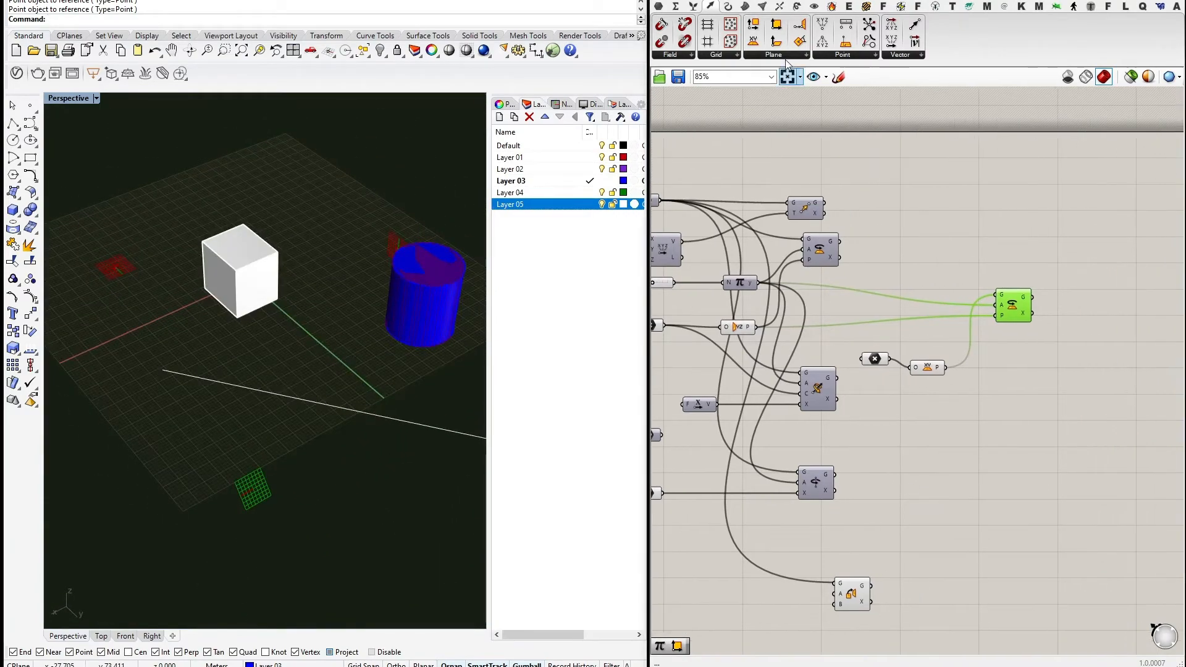
drag(851, 594, 1087, 273)
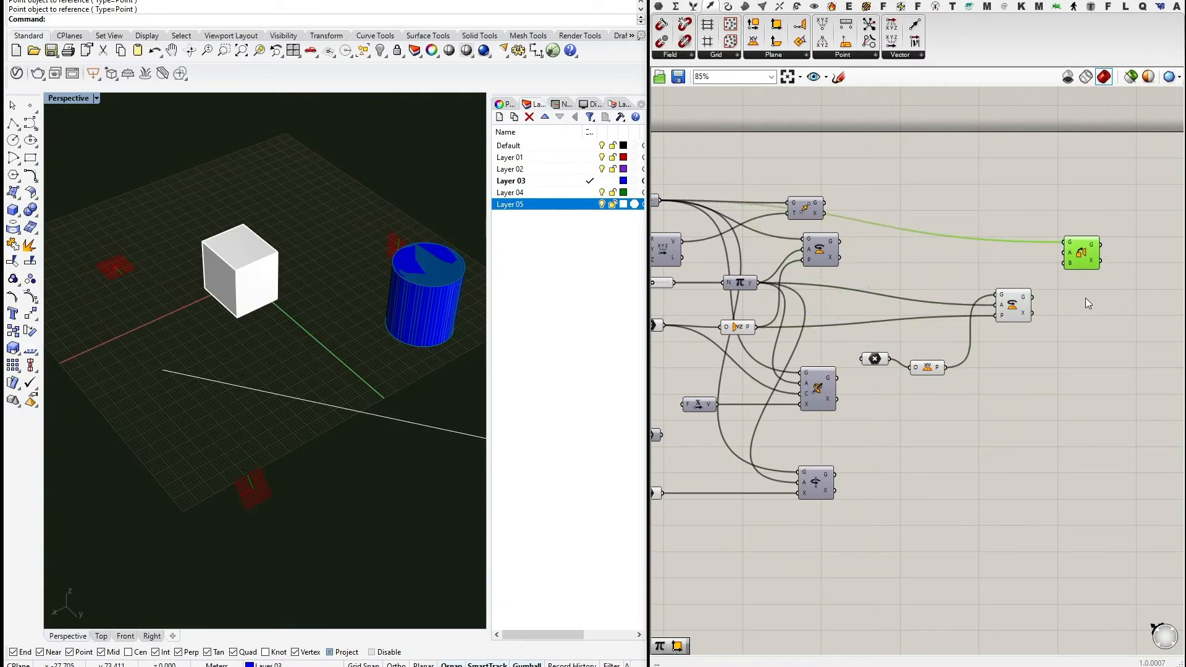
right_drag(1084, 298, 1008, 353)
scroll(1016, 322, up, 3)
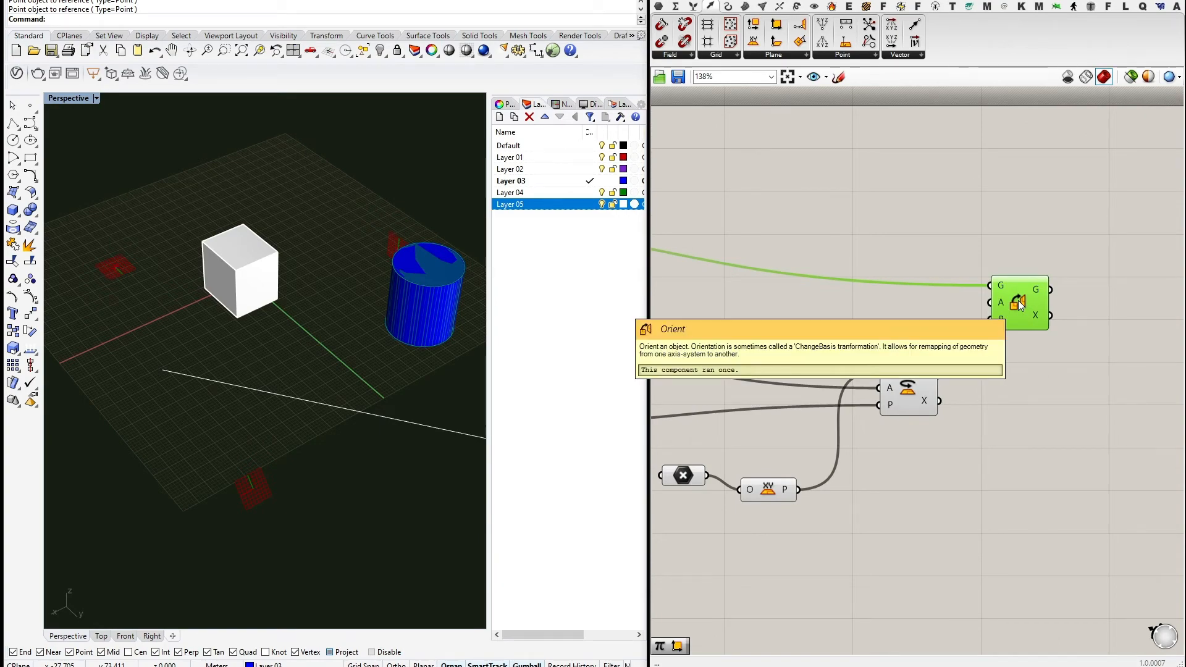
scroll(1001, 370, down, 4)
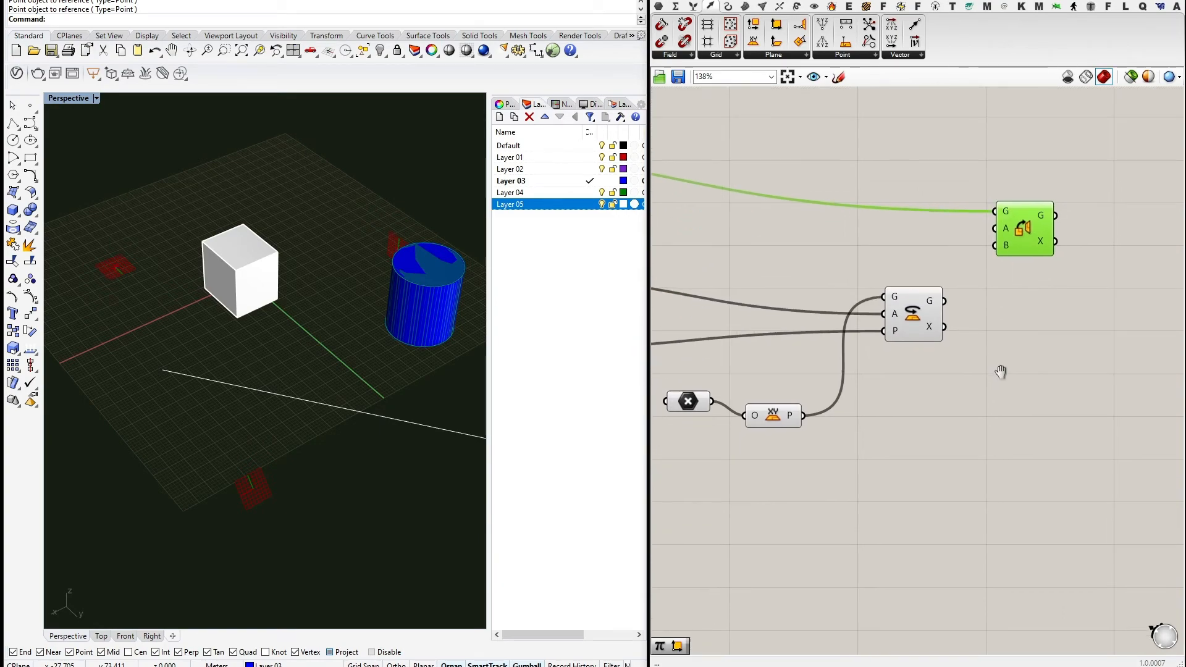
scroll(936, 322, up, 3)
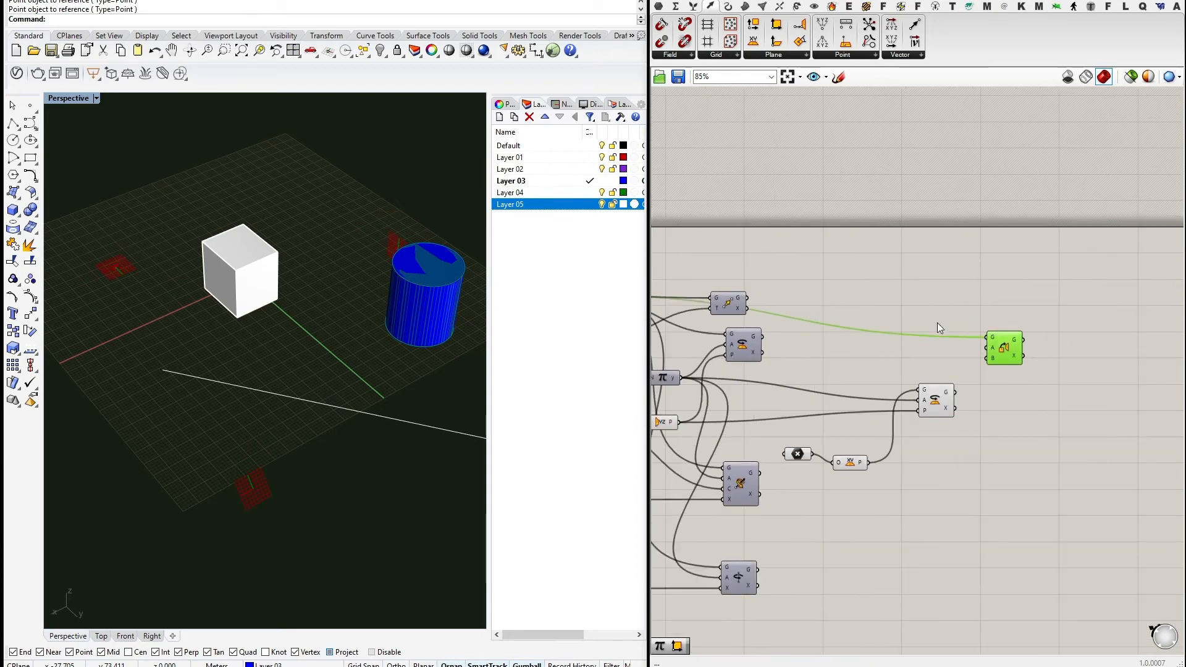
Connect a new XY Plane to Orient's A input and the rotated plane to B.
drag(753, 41, 928, 393)
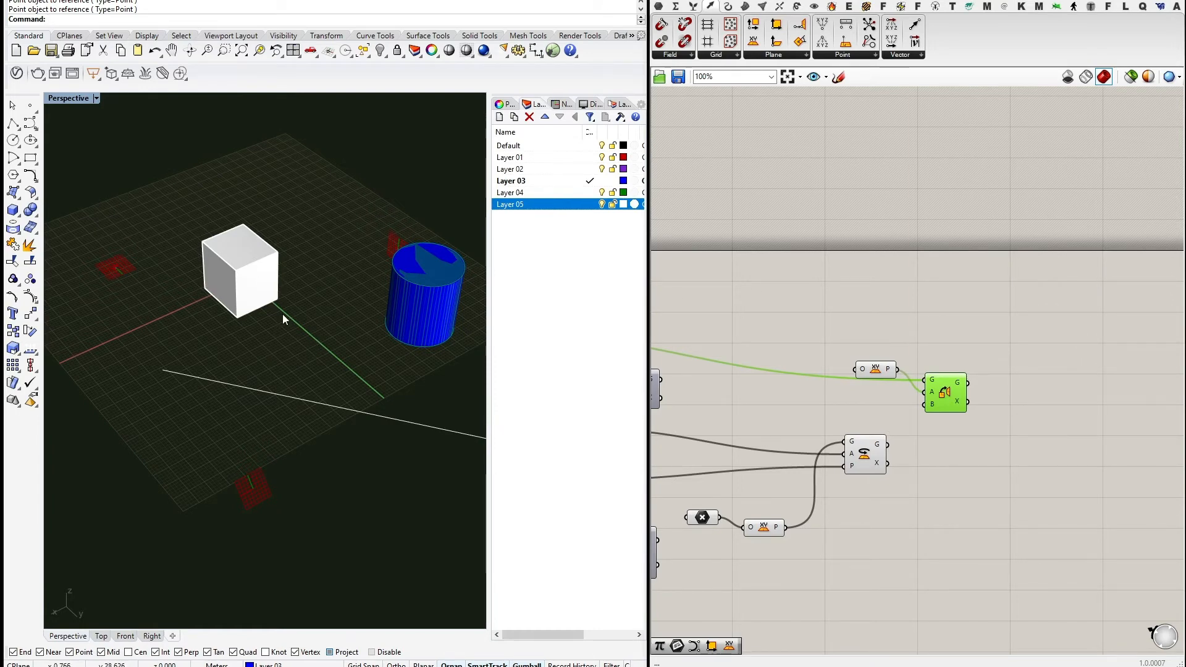
drag(883, 367, 870, 389)
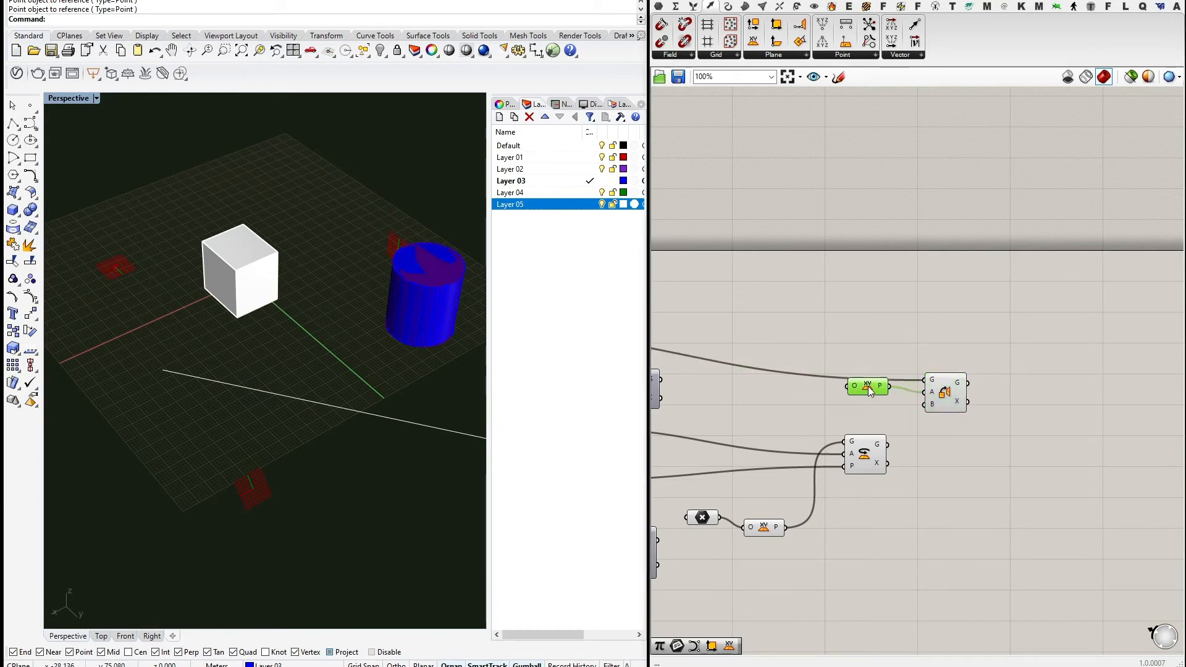
drag(947, 395, 959, 392)
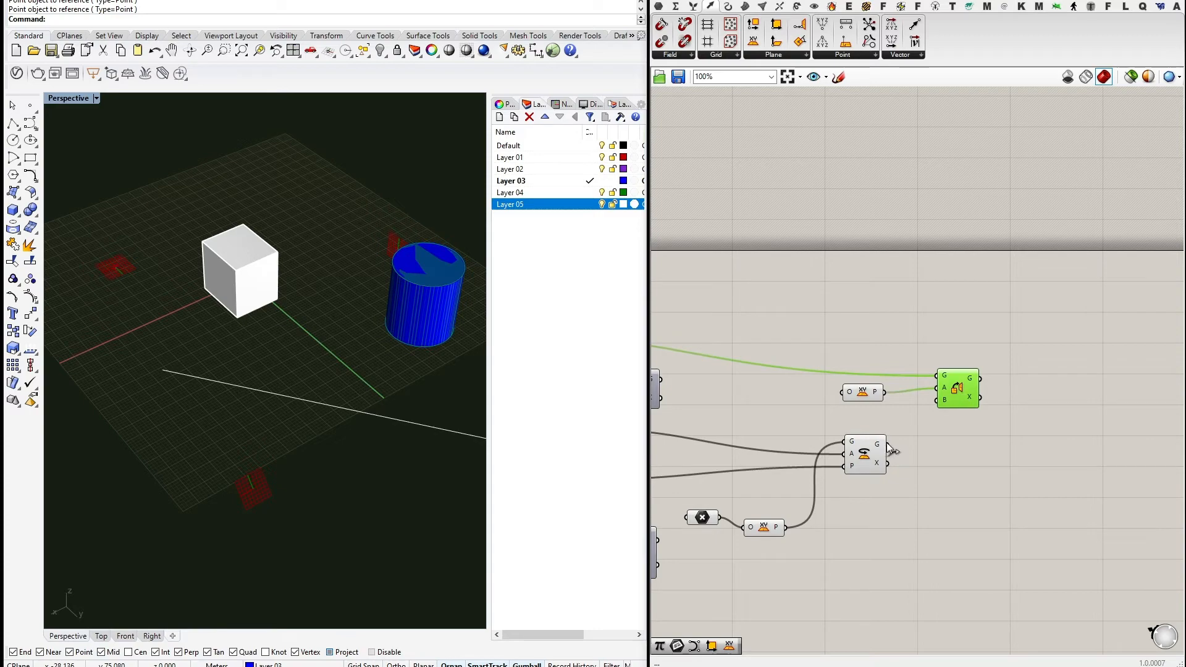
drag(888, 444, 936, 401)
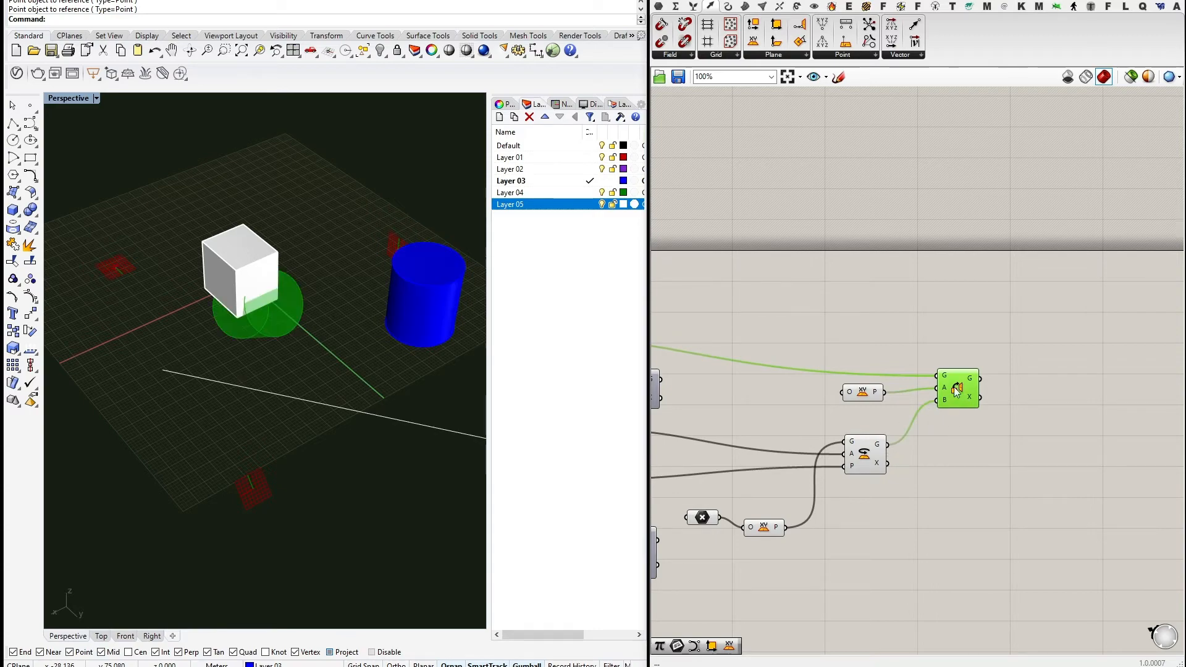
right_drag(846, 418, 1077, 420)
scroll(1077, 420, down, 2)
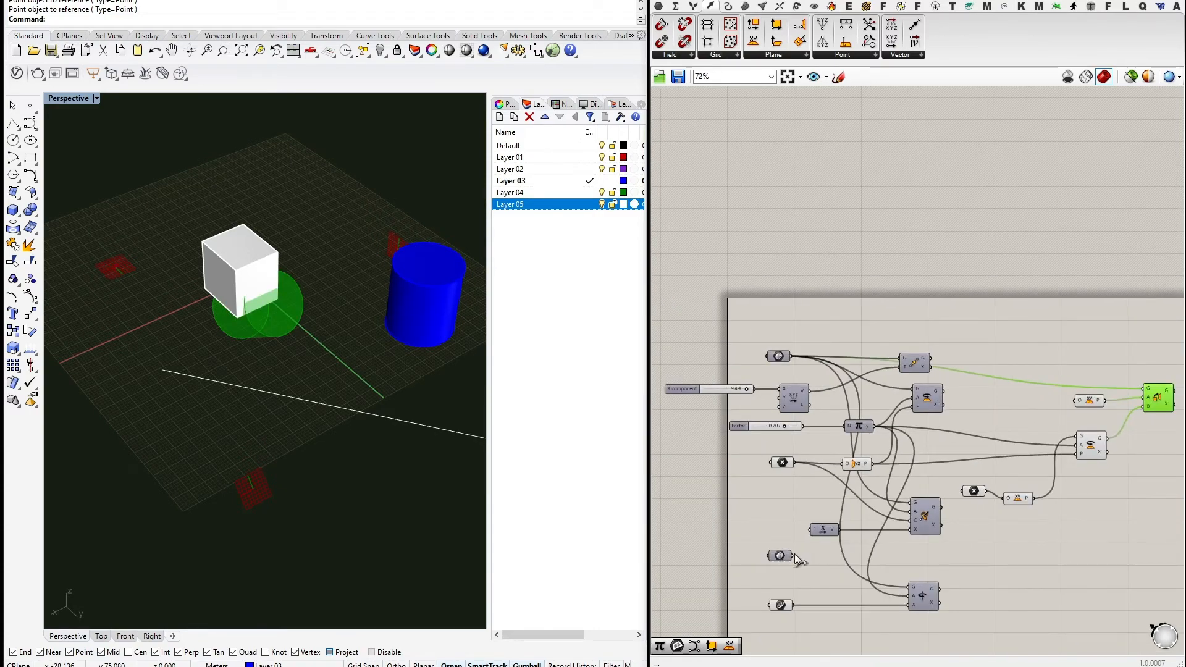
Wire the referenced Box into Orient's G input to create a red oriented copy.
drag(793, 555, 1089, 369)
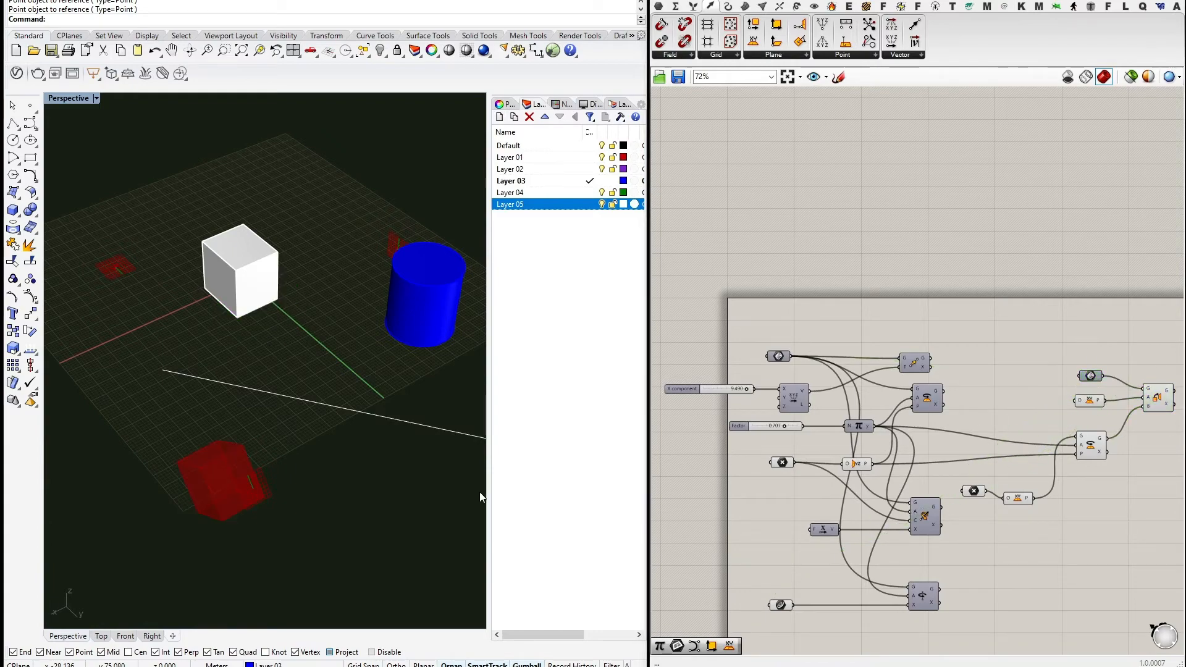
right_drag(479, 492, 279, 421)
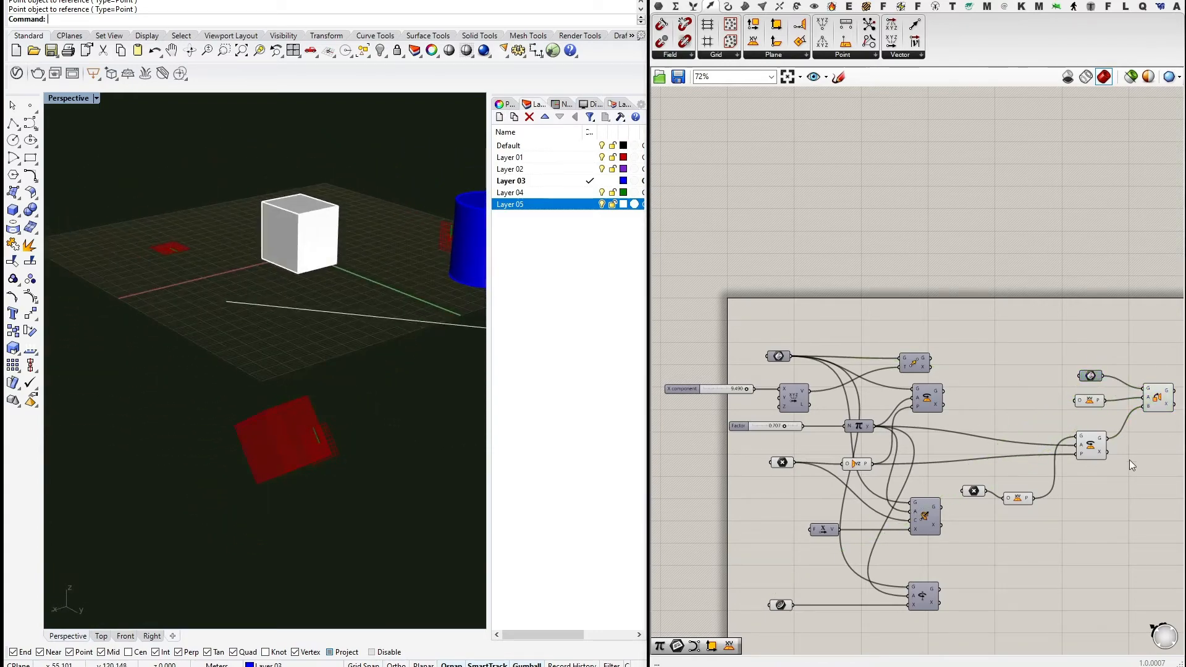
right_drag(1090, 503, 1001, 477)
Drag the Factor slider down to 0.000 so the red copy stands upright left of the box.
right_drag(748, 468, 804, 474)
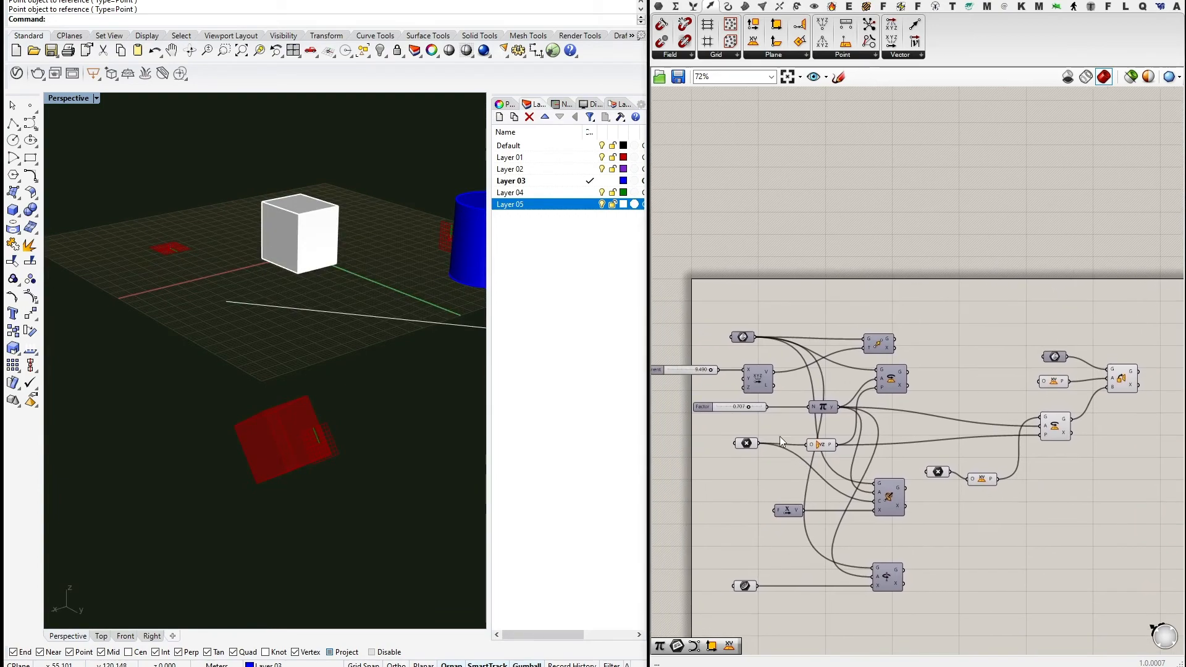
scroll(755, 413, up, 3)
right_drag(754, 421, 871, 466)
scroll(855, 450, up, 2)
drag(871, 453, 793, 442)
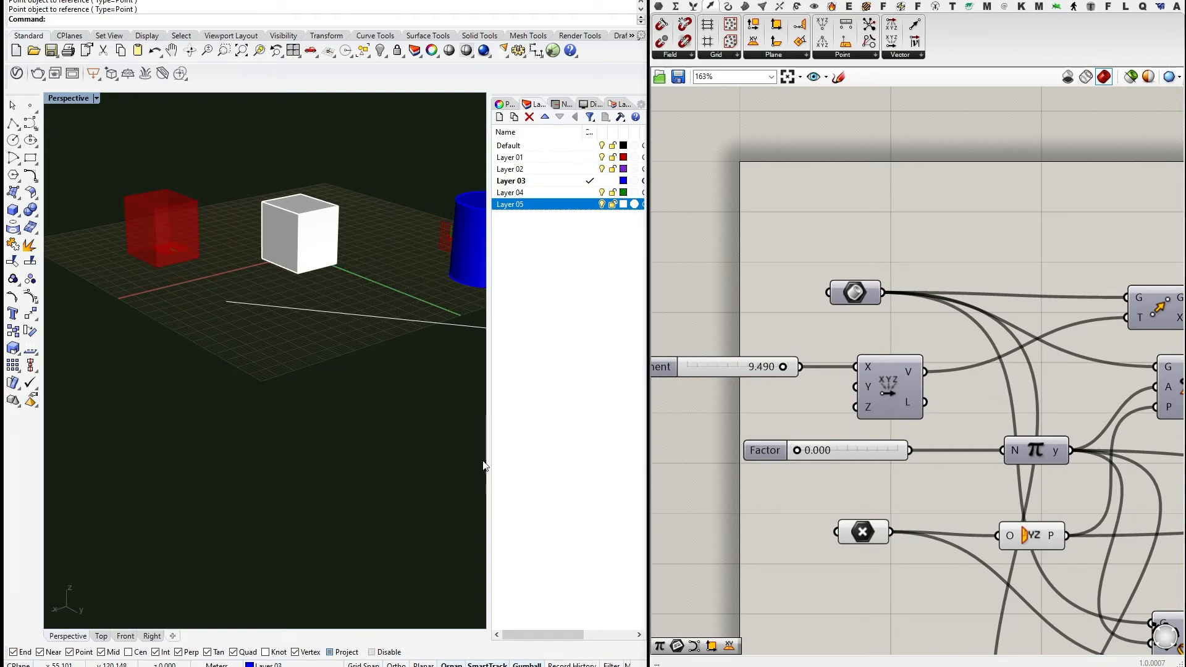
Orbit the Perspective view from above to compare the red oriented box with the white cube.
right_drag(445, 454, 260, 246)
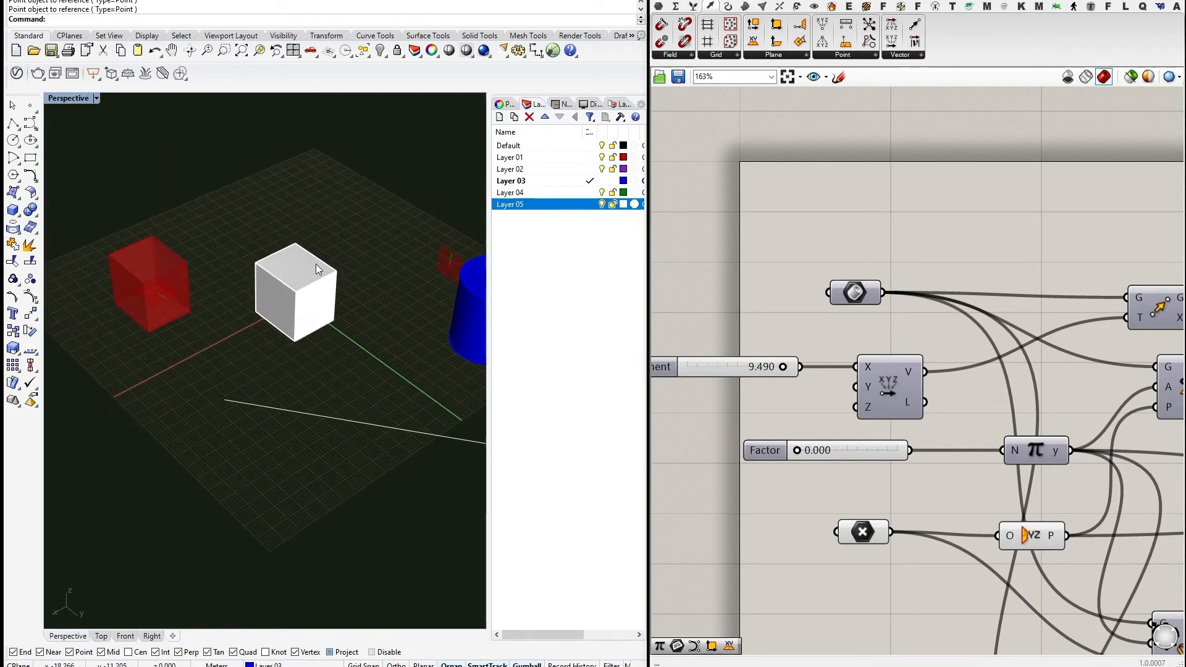
right_drag(276, 333, 285, 253)
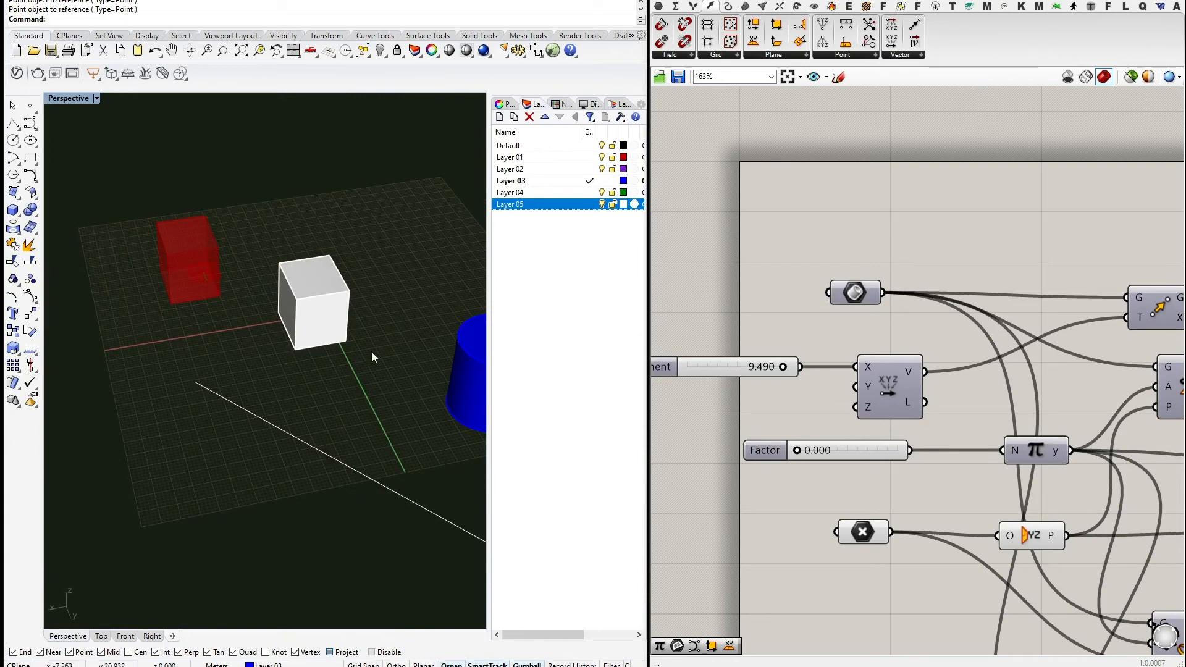
right_drag(373, 354, 295, 339)
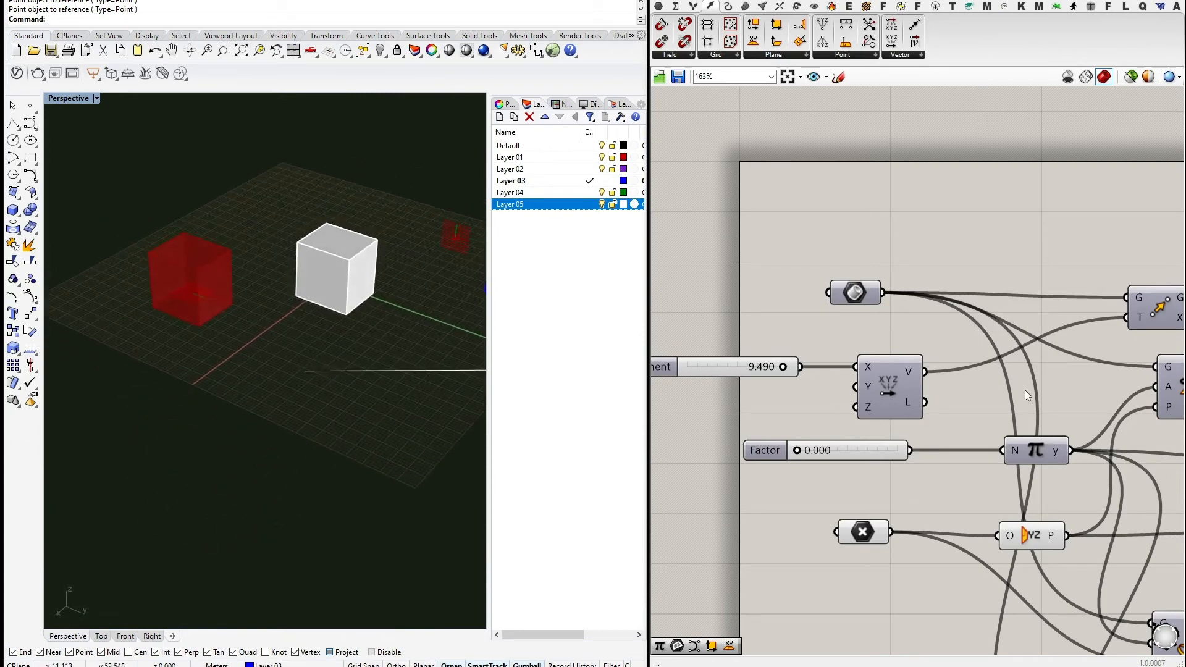
click(846, 451)
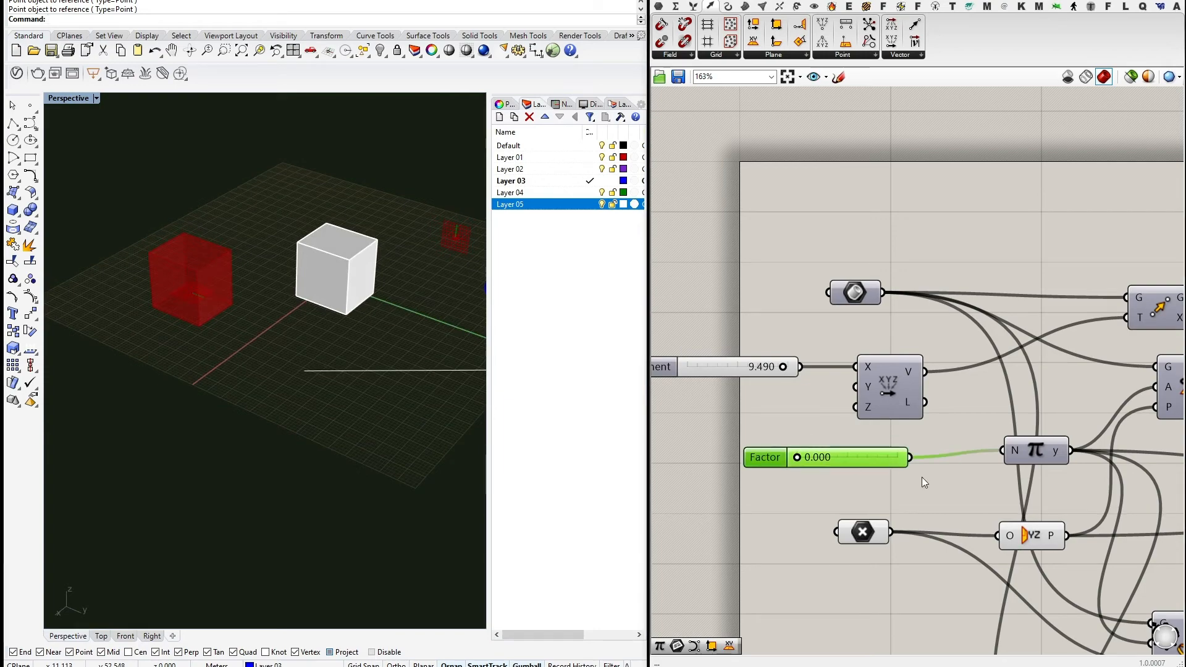
scroll(803, 464, down, 3)
scroll(801, 464, down, 1)
scroll(770, 464, up, 1)
right_drag(1125, 442, 888, 409)
scroll(888, 409, down, 2)
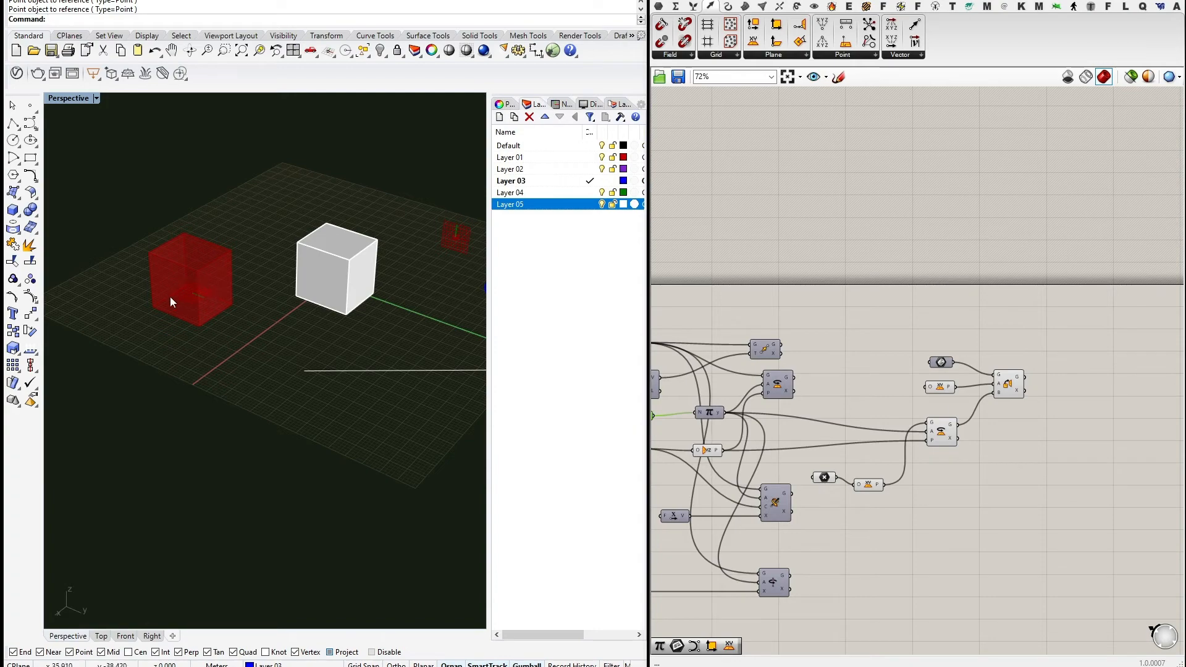
right_drag(777, 405, 901, 394)
scroll(752, 402, up, 4)
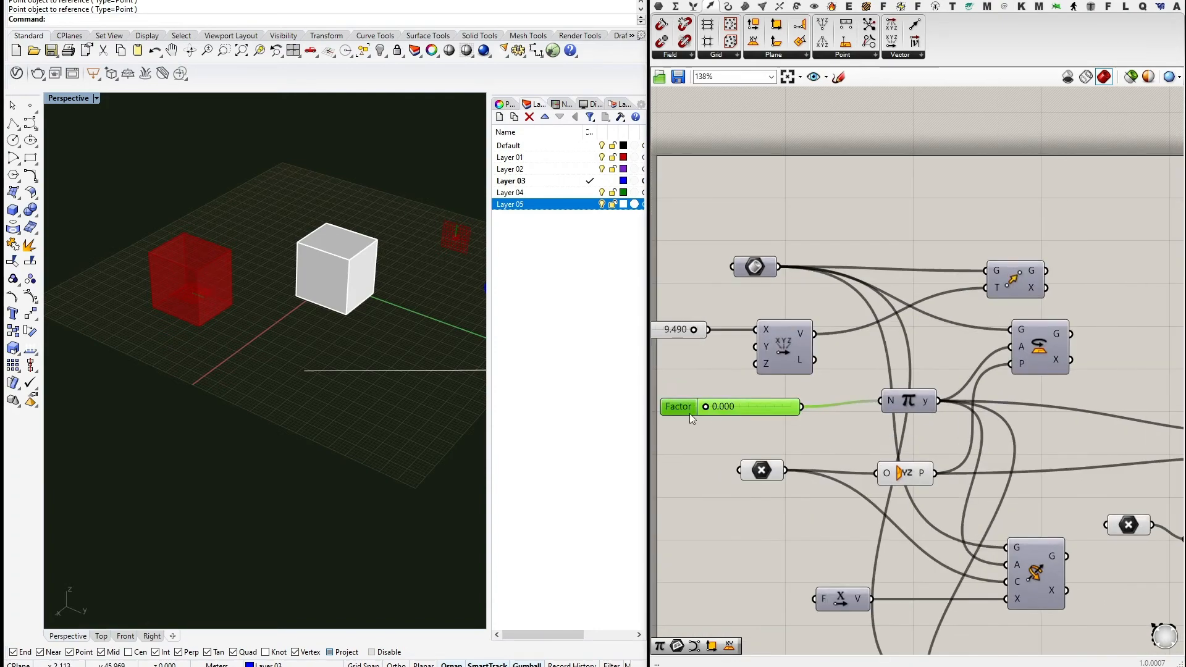
drag(708, 409, 789, 408)
shift+right_drag(259, 416, 281, 461)
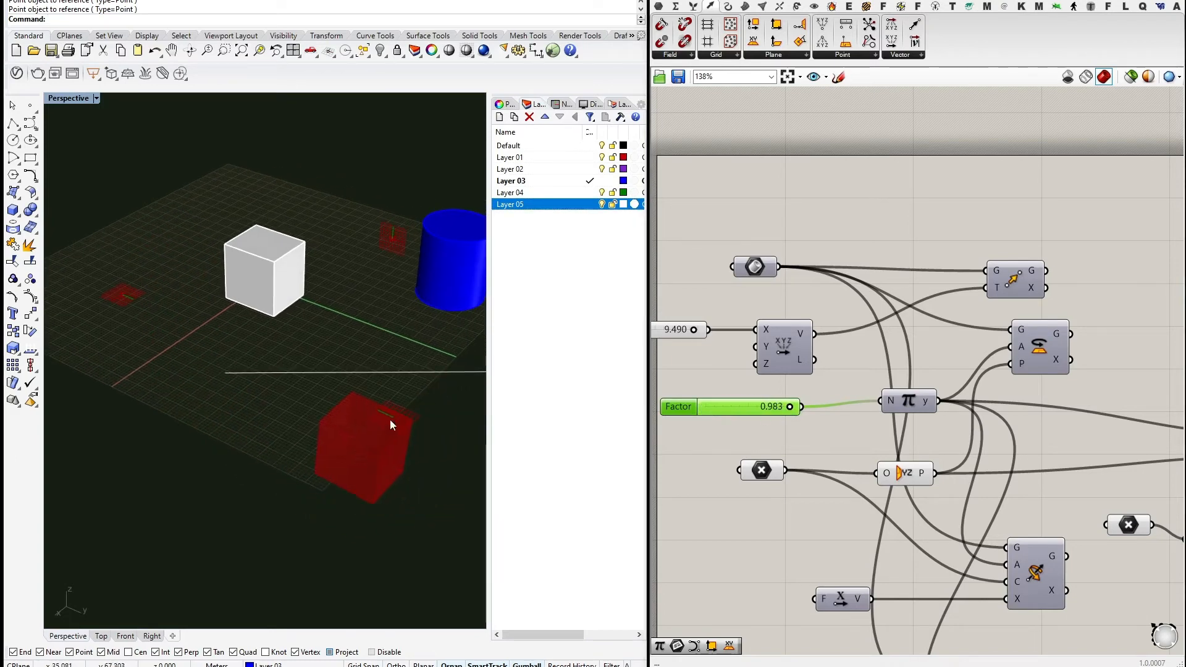
mouse_move(791, 408)
mouse_down()
mouse_move(702, 407)
mouse_move(794, 416)
mouse_up()
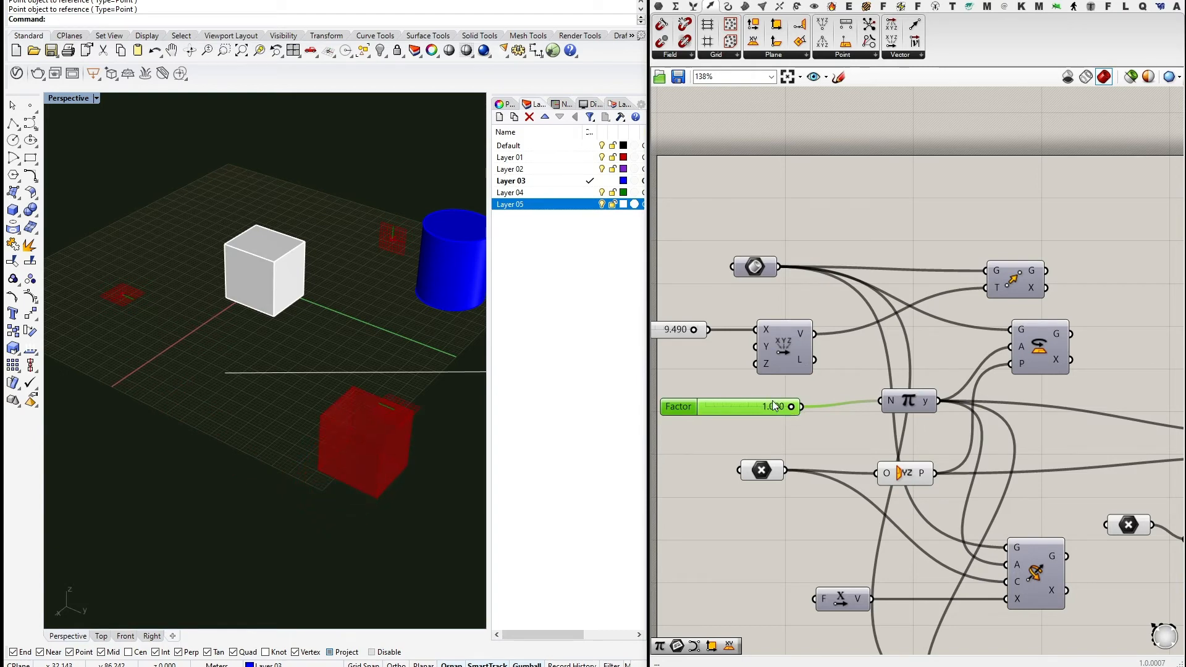
drag(791, 409, 696, 410)
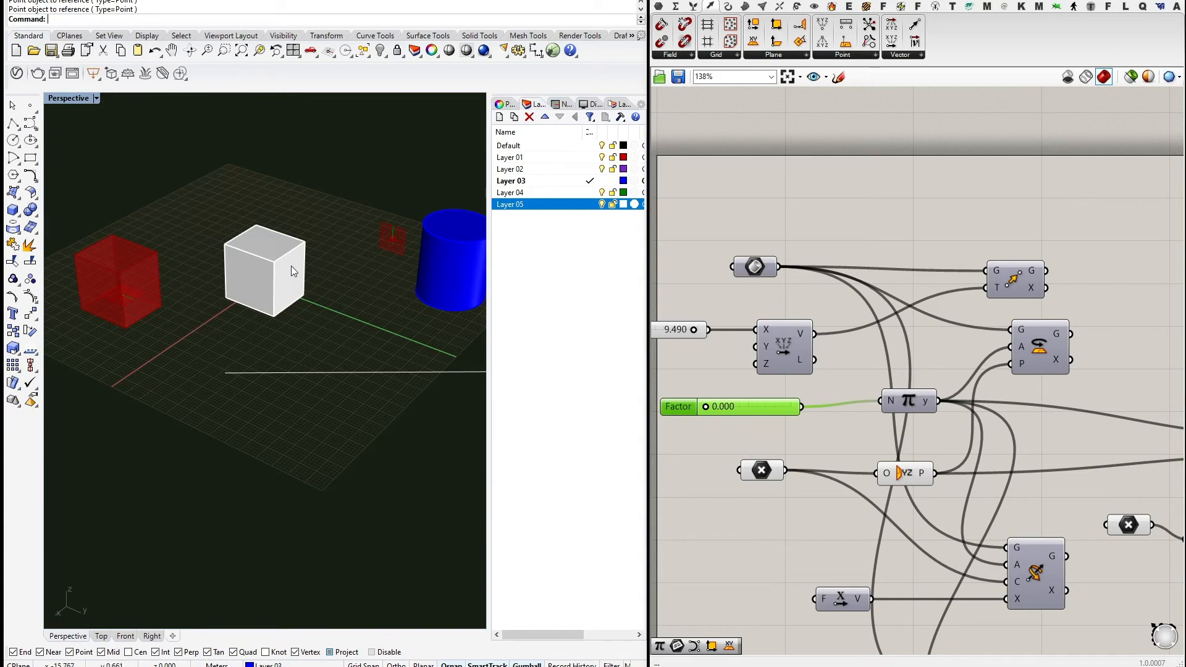
Select the Orient, geometry input and XY Plane components to check their results.
right_drag(1026, 437, 799, 424)
scroll(799, 424, down, 3)
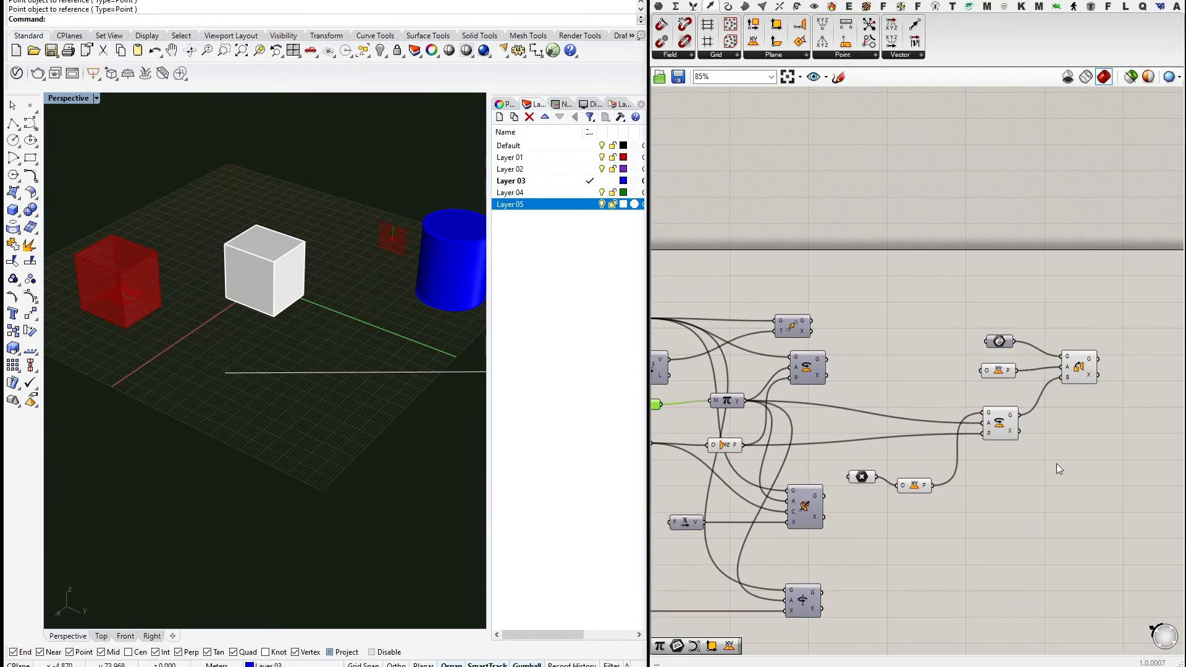
right_drag(1065, 433, 915, 437)
scroll(919, 377, up, 3)
drag(933, 370, 931, 367)
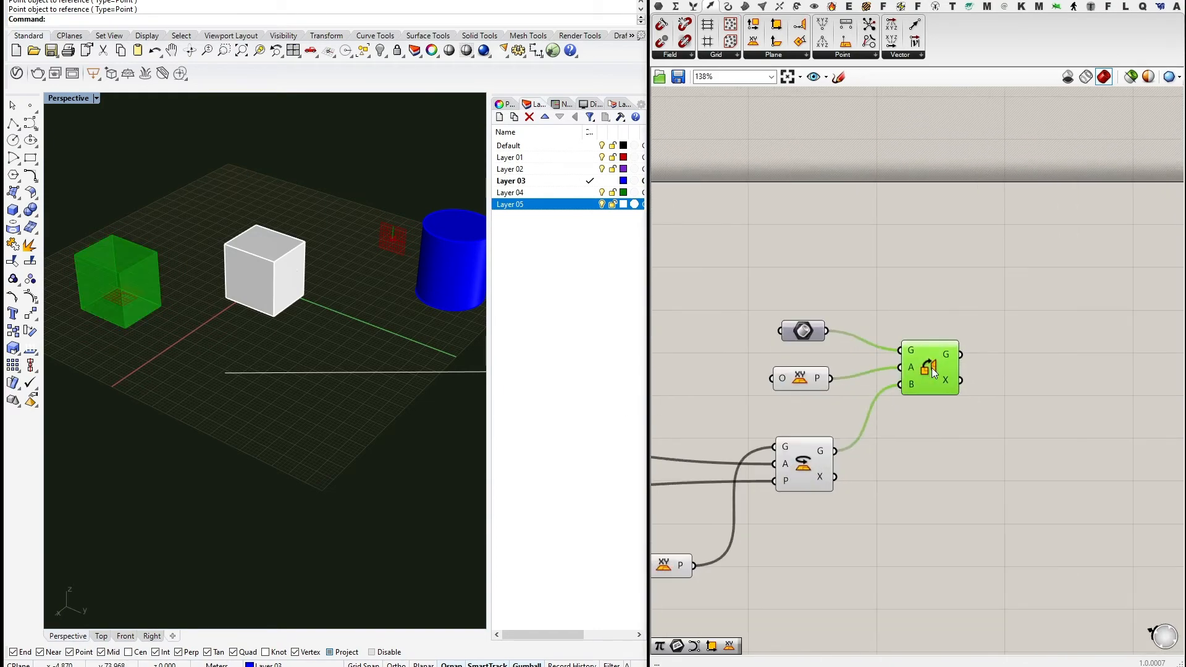
click(806, 329)
click(800, 378)
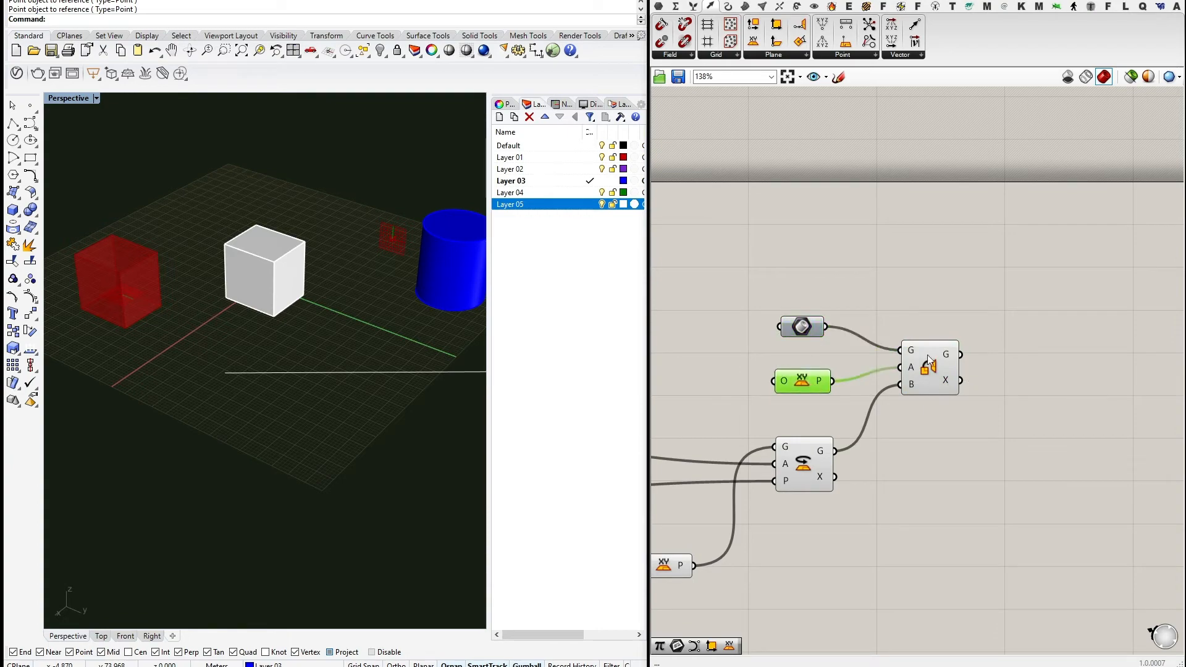
Select the Move component, nudge it slightly, and pan to the definition's left part.
right_drag(931, 415, 947, 359)
scroll(947, 358, down, 5)
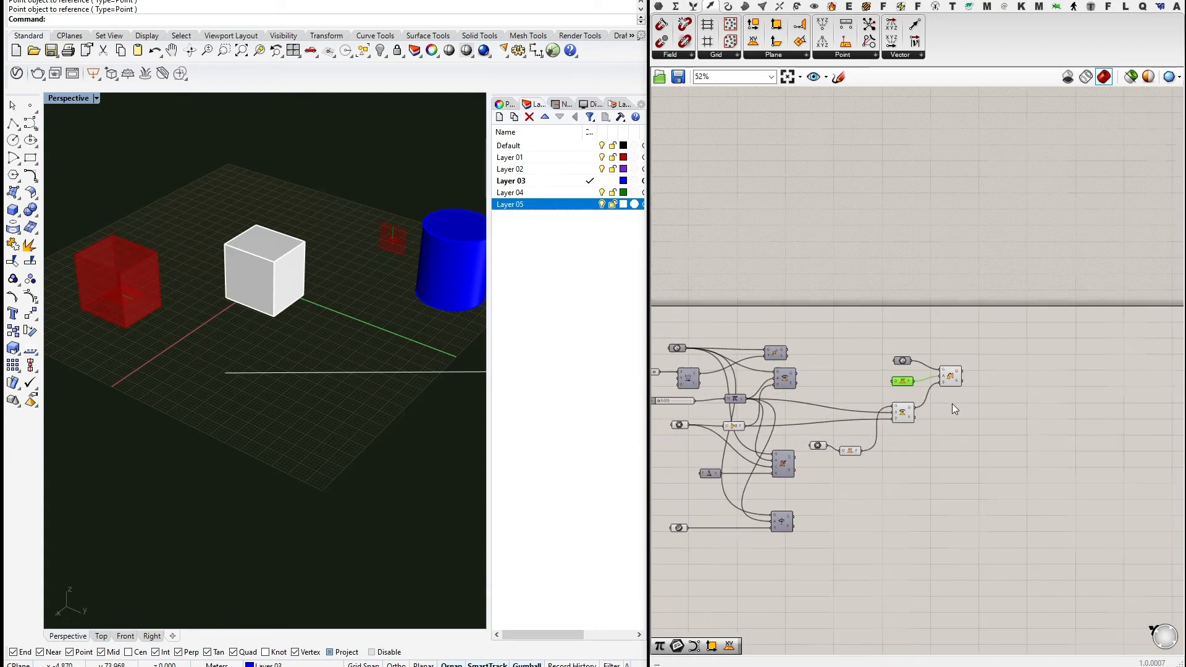
right_drag(951, 403, 990, 355)
scroll(830, 345, up, 3)
drag(785, 249, 798, 236)
right_drag(841, 462, 862, 493)
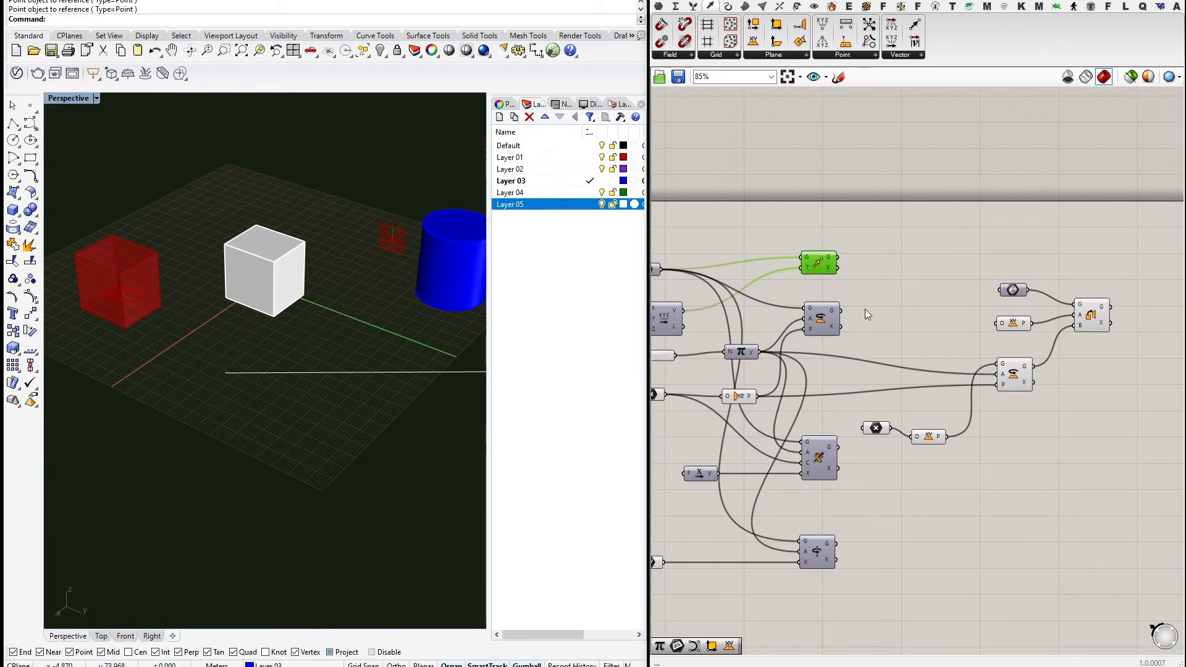
right_drag(941, 258, 874, 255)
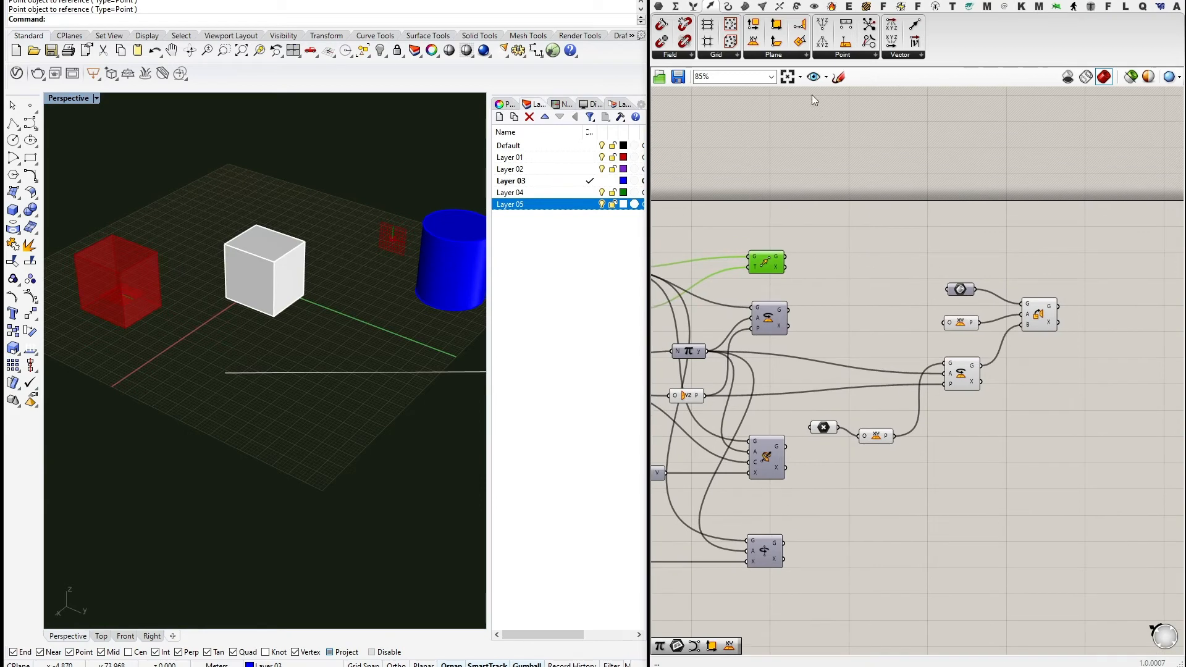
click(799, 11)
right_drag(800, 284, 936, 254)
drag(910, 232, 913, 226)
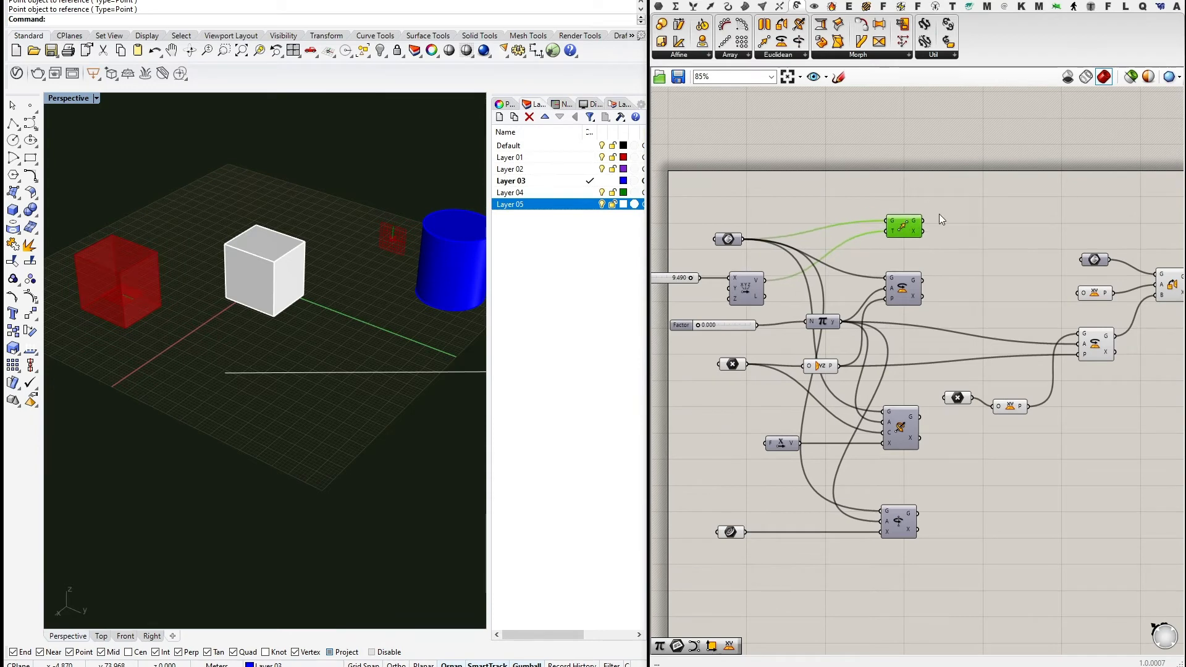
right_drag(1072, 361, 1001, 402)
scroll(1004, 432, down, 2)
Disable preview on the six earlier transform components and enable preview on Move.
drag(1010, 482, 717, 305)
middle_click(844, 275)
click(882, 236)
middle_click(826, 272)
click(852, 249)
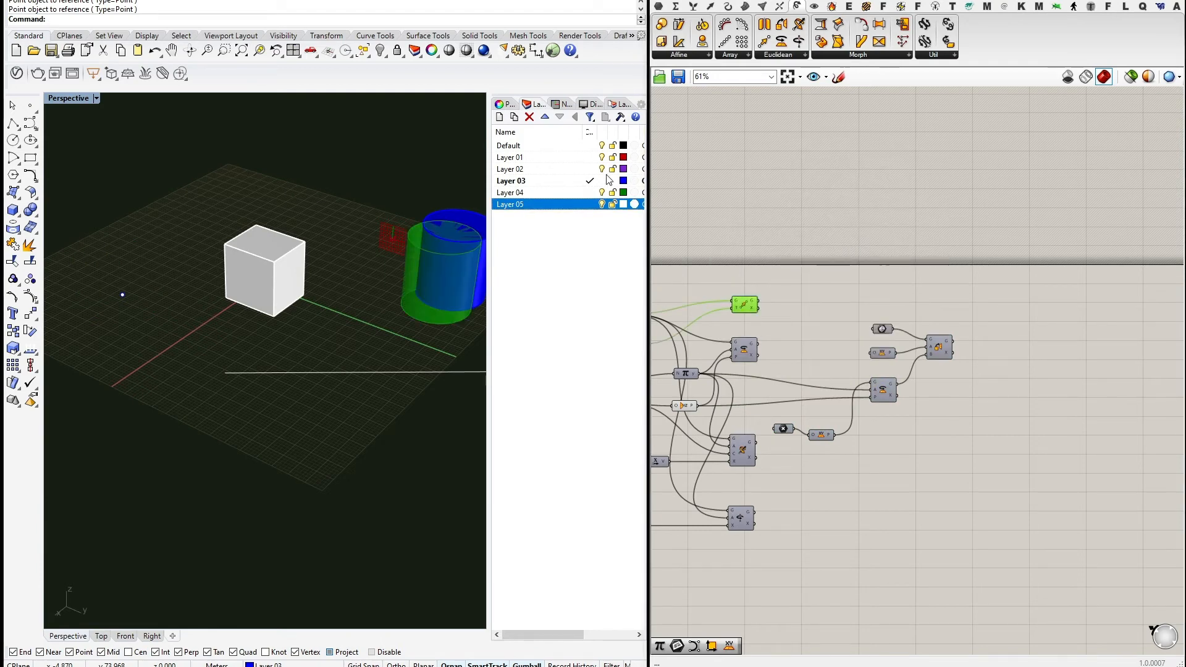
Make Layer 02 current, hide Layers 03 and 05, and orbit around the green cylinder.
click(591, 170)
click(602, 180)
click(601, 204)
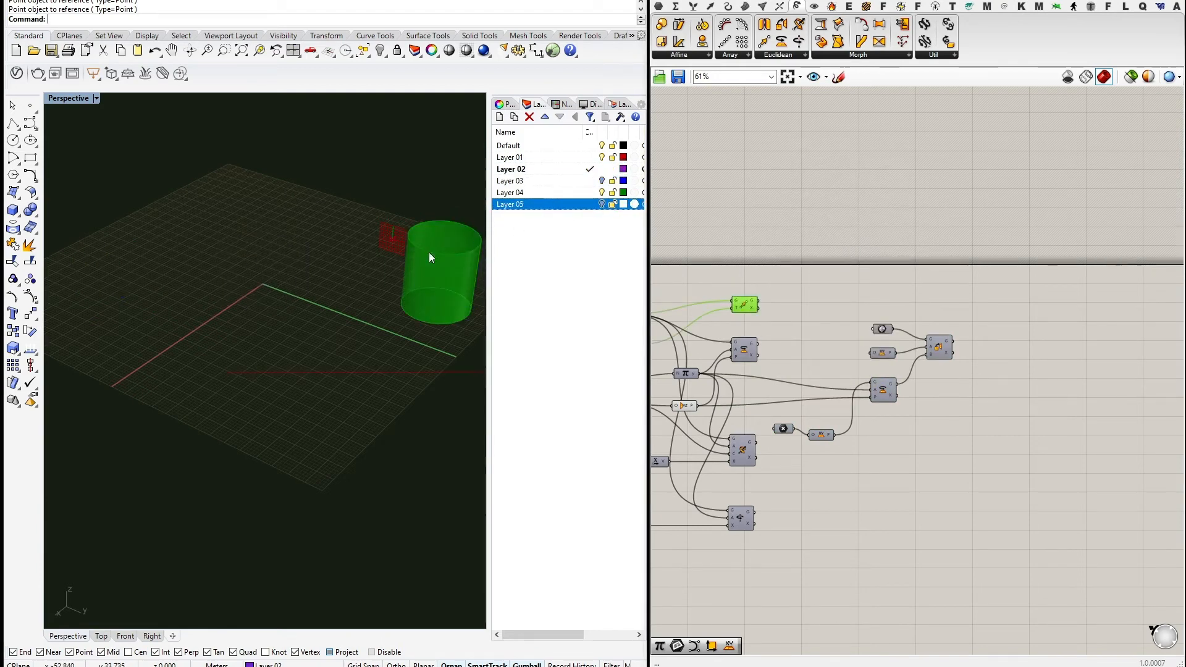
right_drag(429, 252, 383, 259)
right_drag(291, 350, 433, 377)
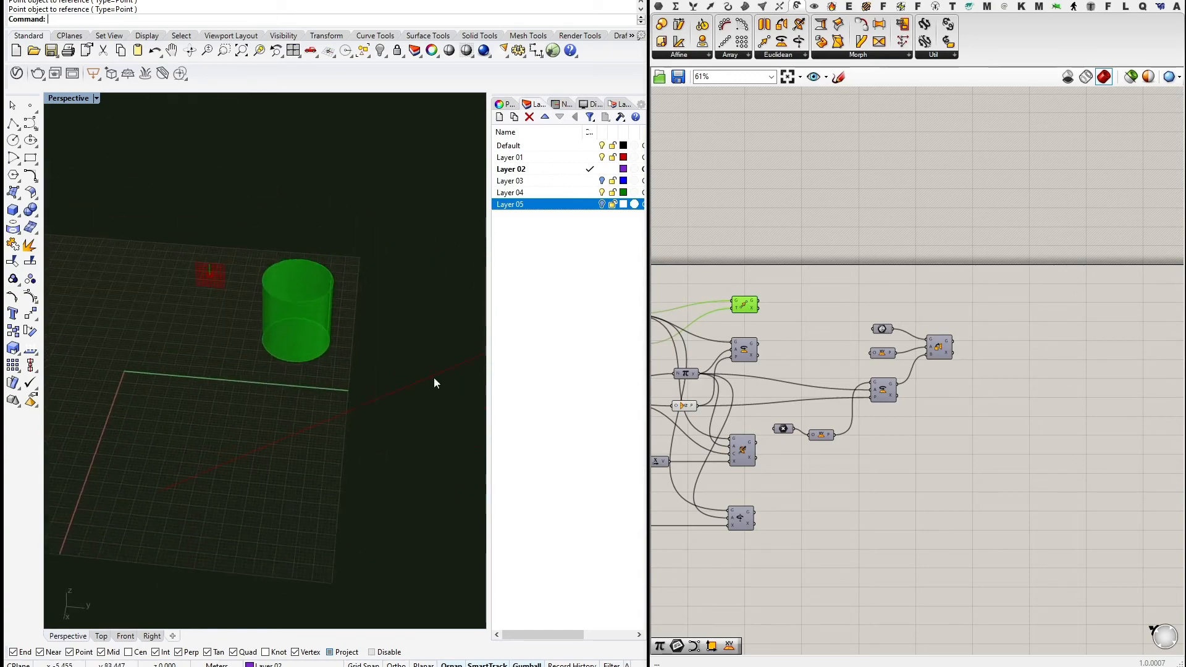
scroll(749, 361, up, 3)
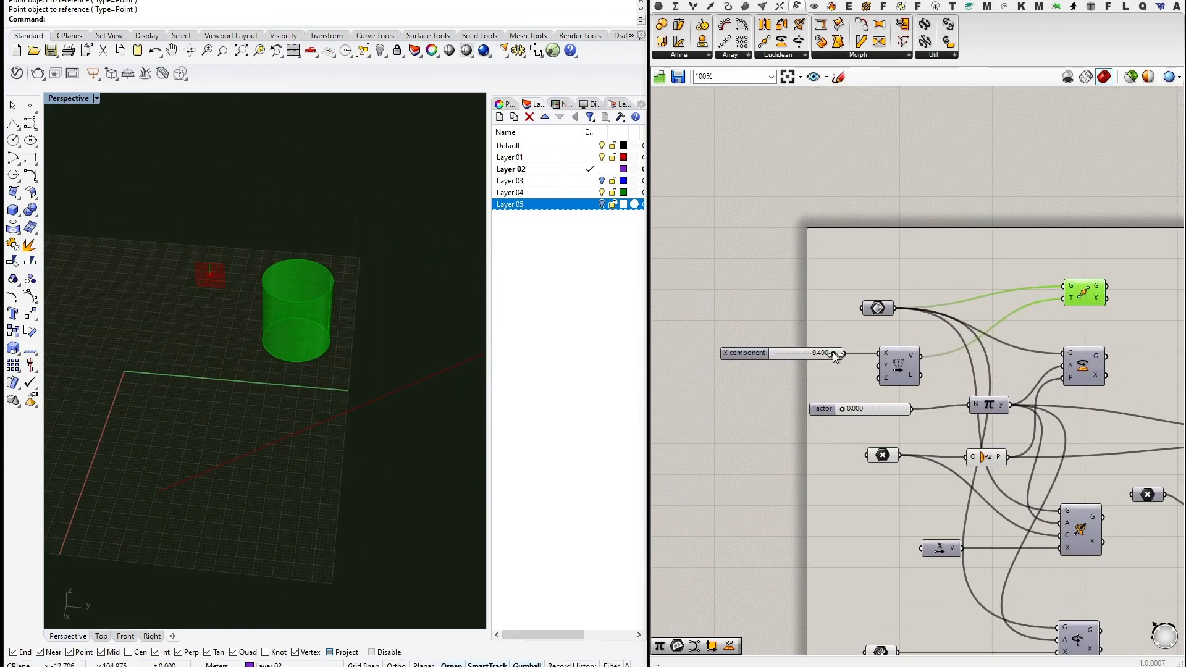
Raise the X component slider's maximum to 50 and set it to 3.190.
mouse_move(832, 352)
mouse_down()
mouse_move(766, 348)
mouse_move(834, 351)
mouse_up()
right_click(803, 353)
click(845, 407)
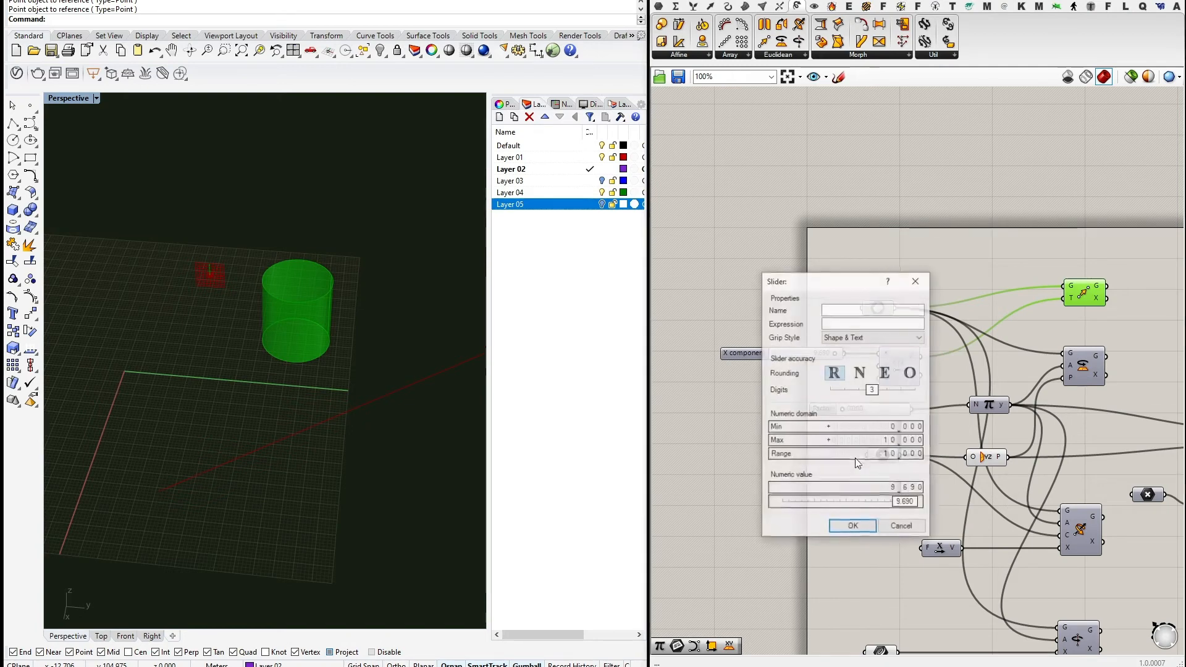
double_click(882, 443)
key(Return)
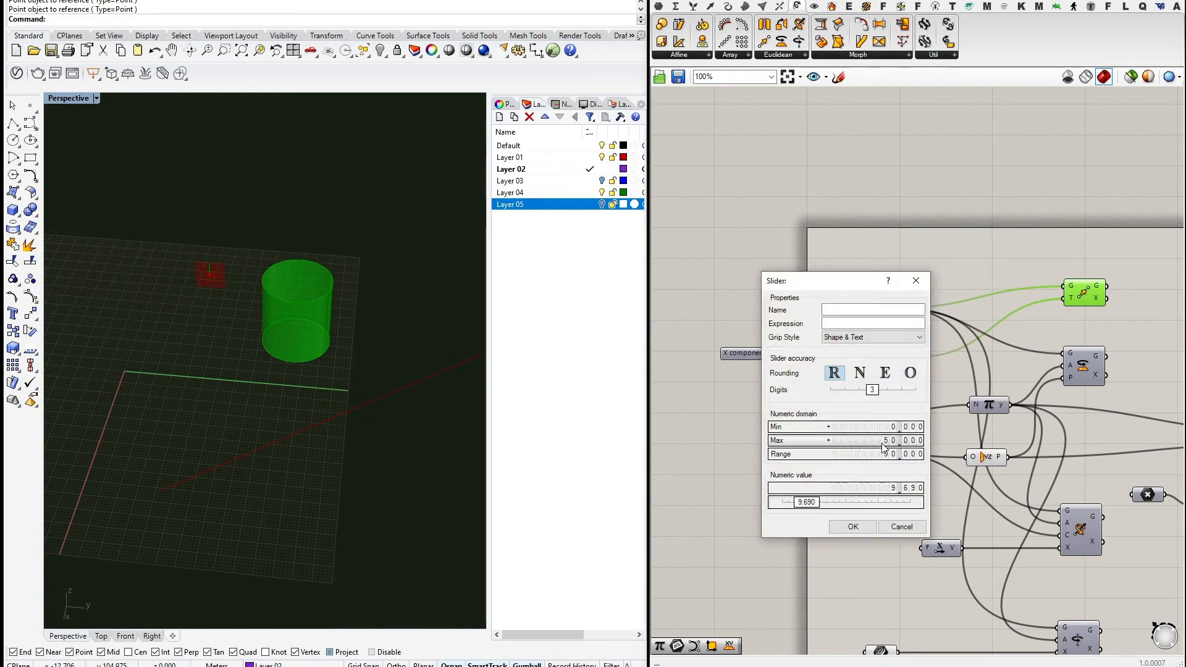
click(848, 529)
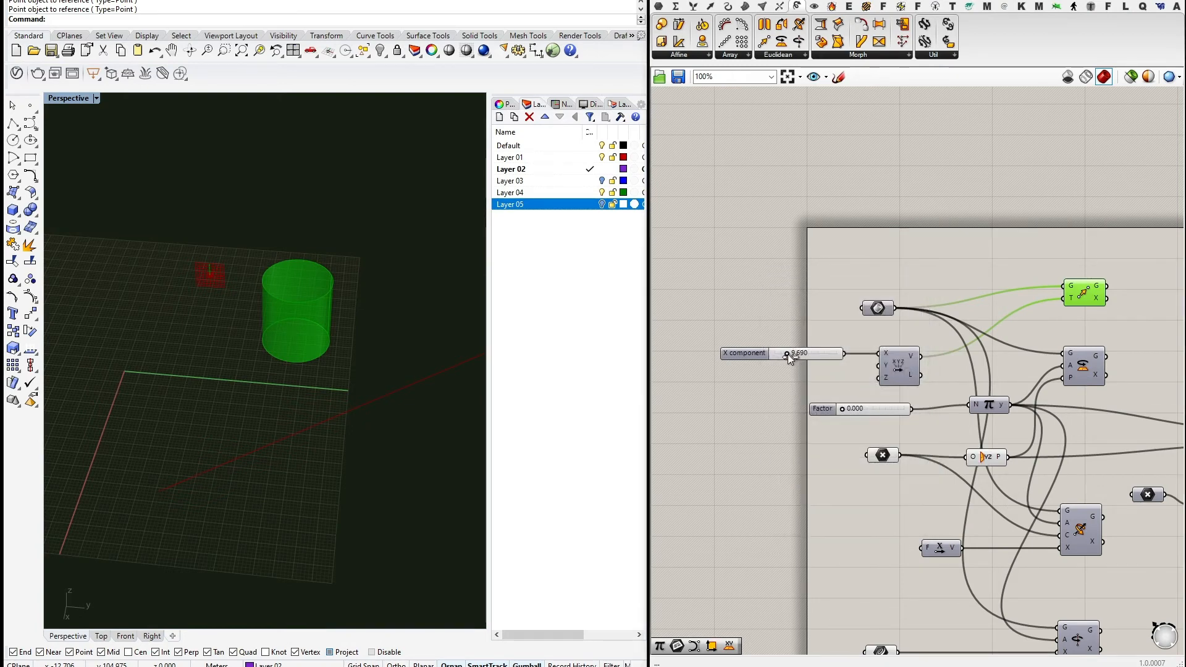
mouse_move(788, 354)
mouse_down()
mouse_move(839, 357)
mouse_move(743, 355)
mouse_move(858, 361)
mouse_move(772, 362)
mouse_up()
right_drag(460, 445, 399, 439)
scroll(399, 435, down, 4)
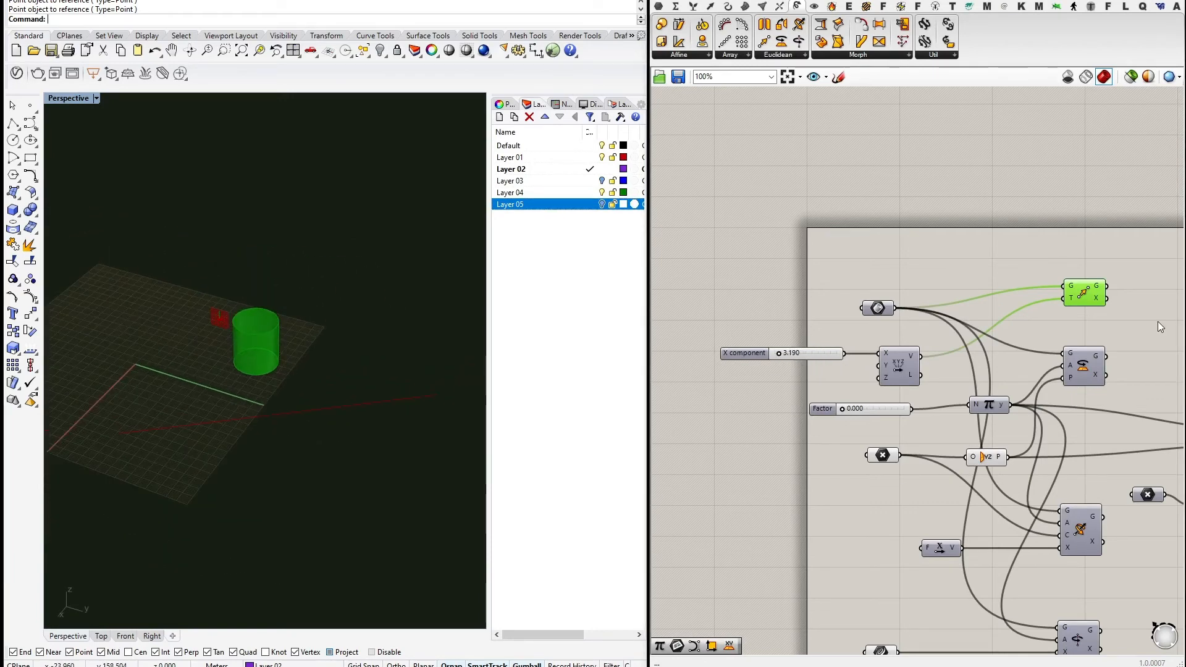
Enable the Rotate component's preview and test the rotation Factor, returning it to 0.000.
right_drag(1107, 314, 955, 311)
click(940, 364)
middle_click(1008, 328)
click(1040, 302)
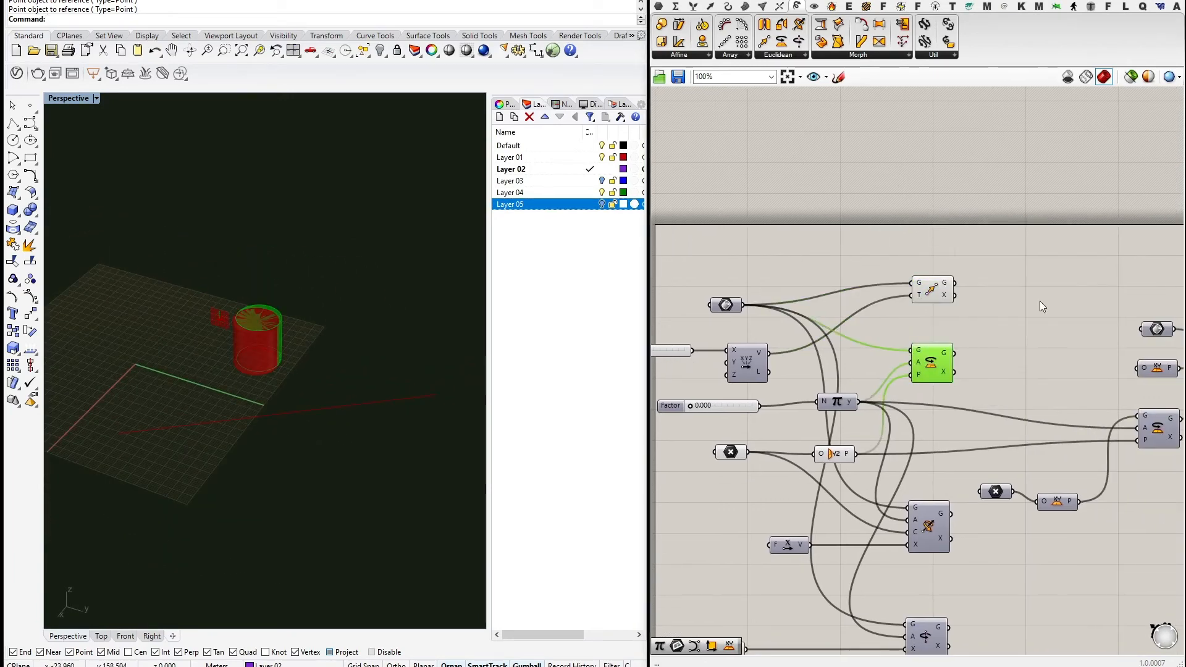
click(932, 241)
right_drag(716, 390, 831, 402)
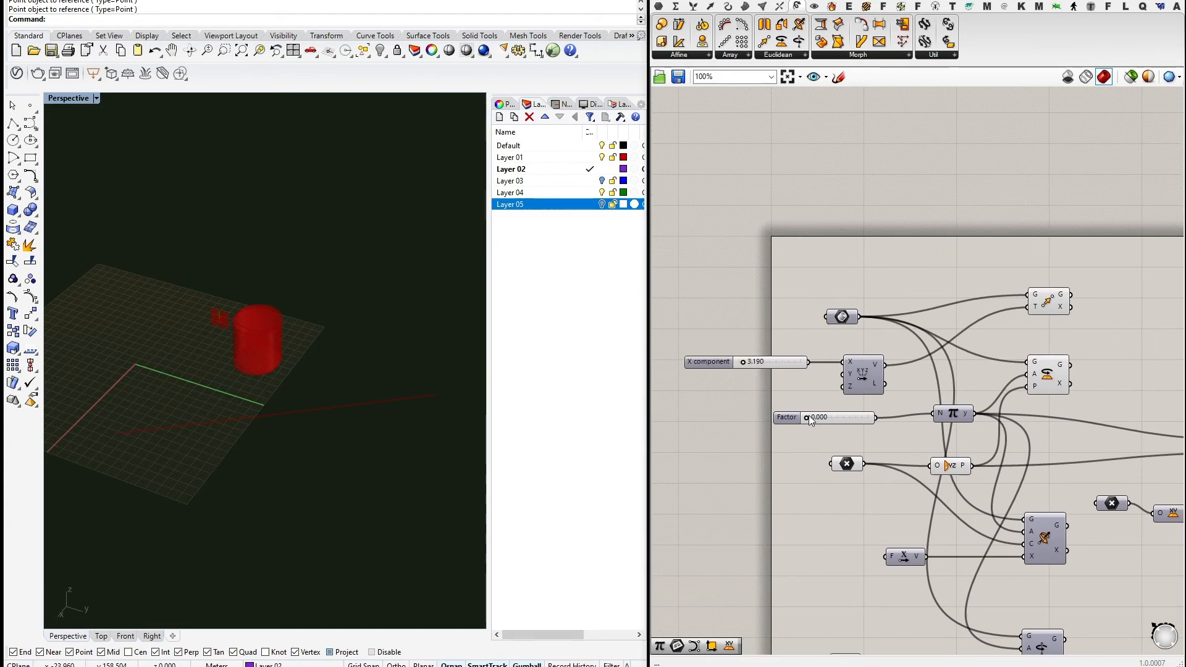
mouse_move(807, 415)
mouse_down()
mouse_move(846, 417)
mouse_move(800, 412)
mouse_up()
Wire Rotate's G output into Move's G input.
right_drag(993, 270, 951, 295)
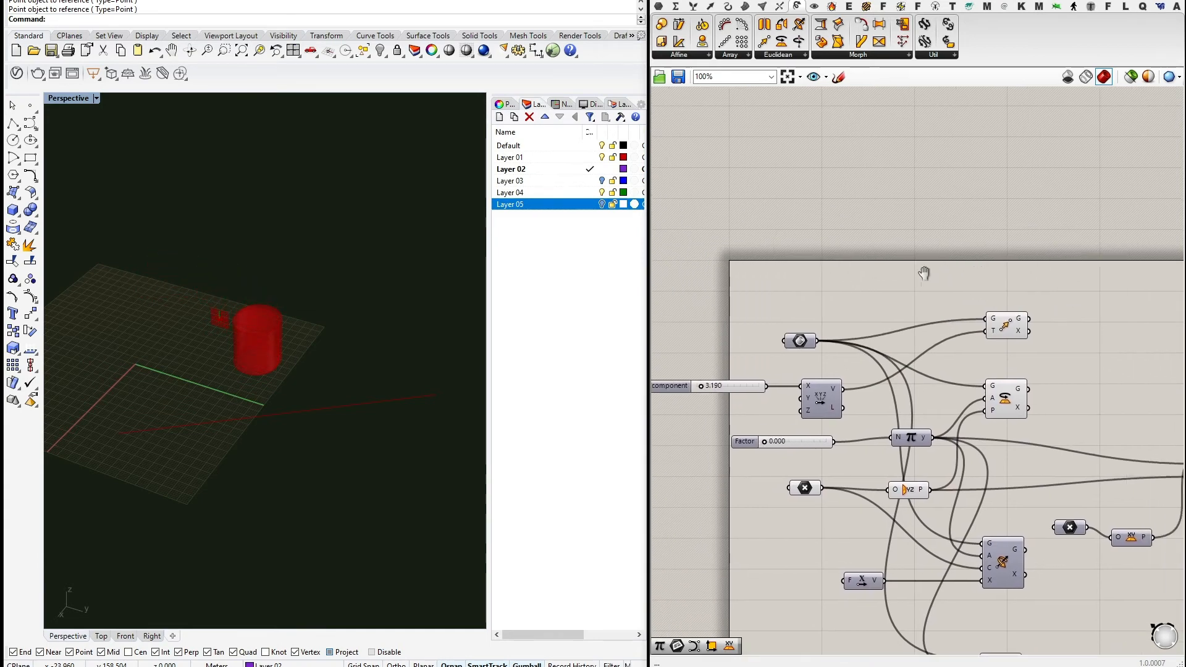
right_drag(321, 376, 351, 327)
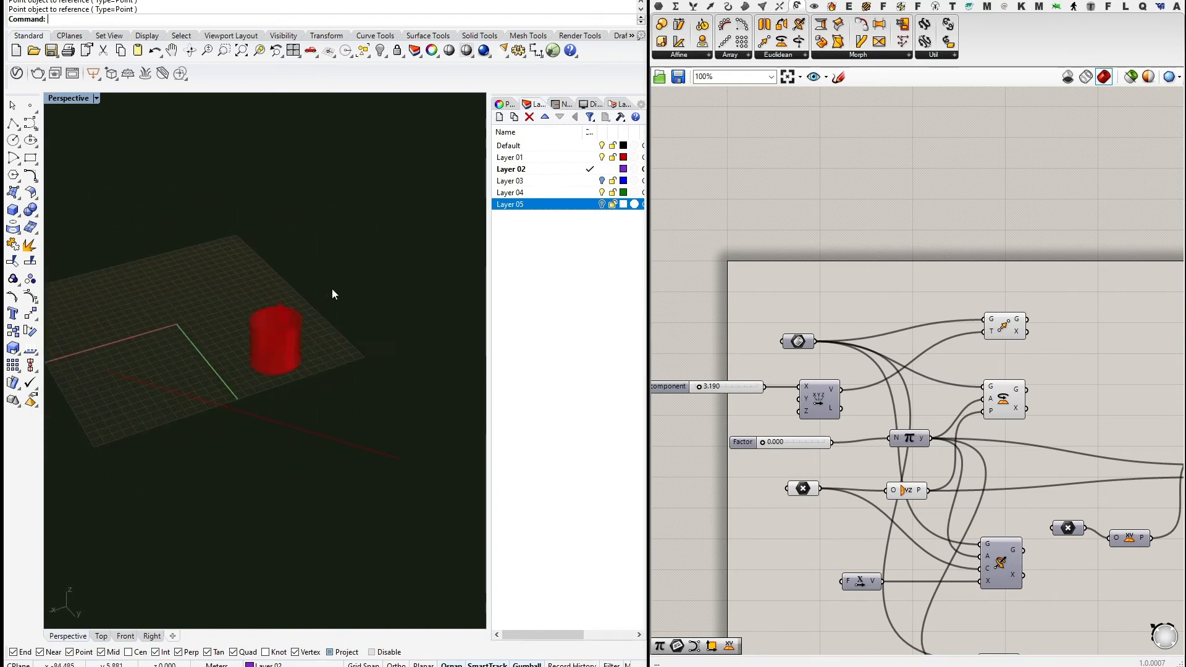
right_drag(332, 287, 340, 383)
right_drag(1000, 358, 899, 369)
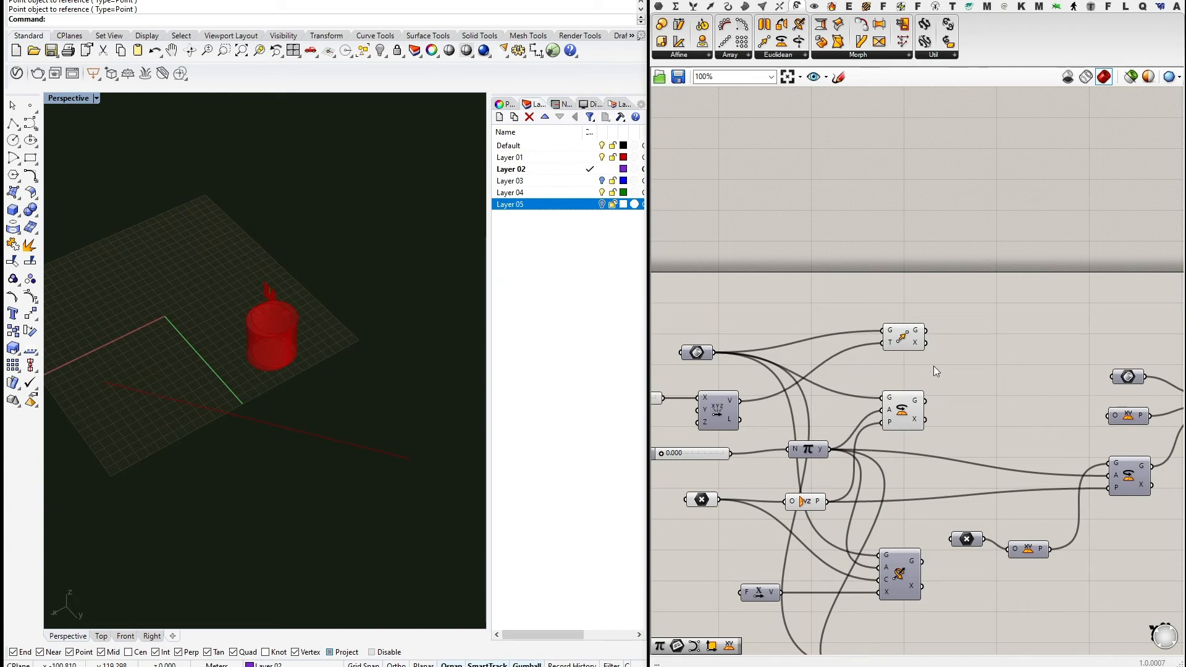
right_drag(934, 366, 920, 348)
drag(900, 369, 908, 371)
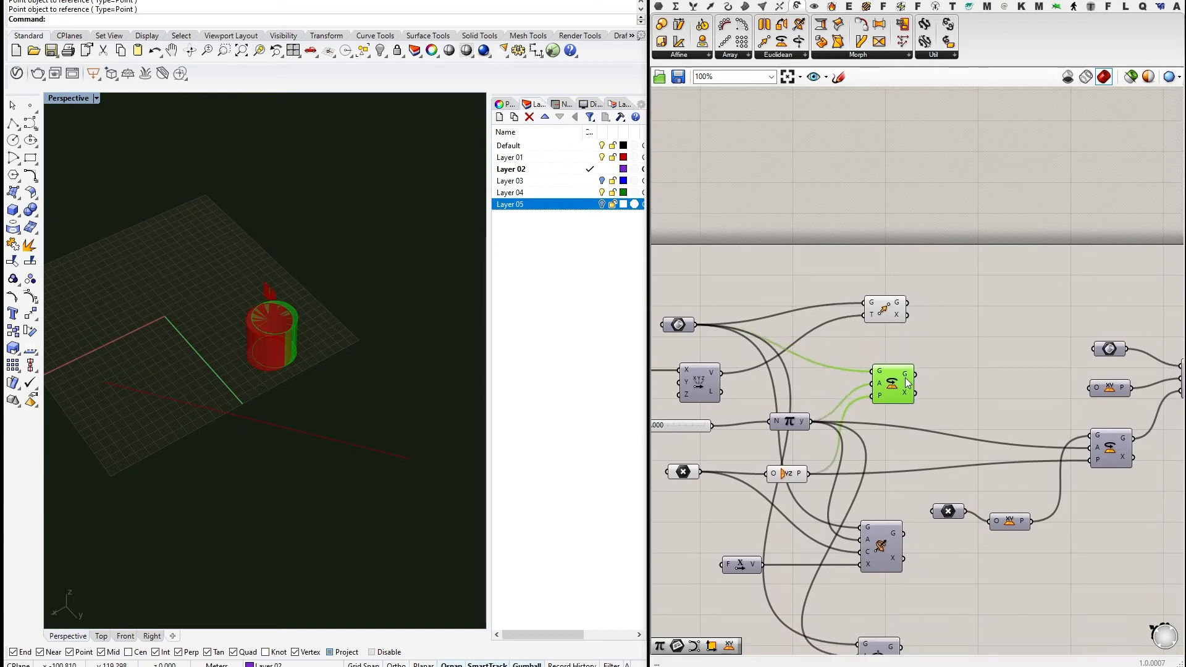
drag(893, 317, 986, 314)
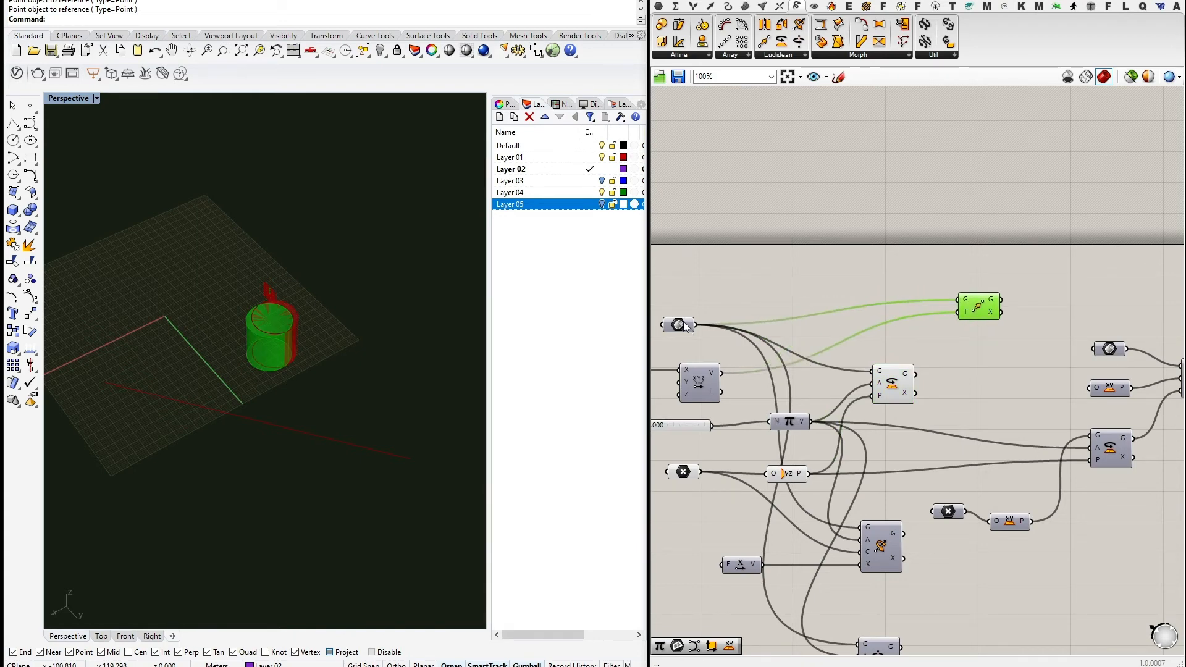
drag(973, 309, 974, 317)
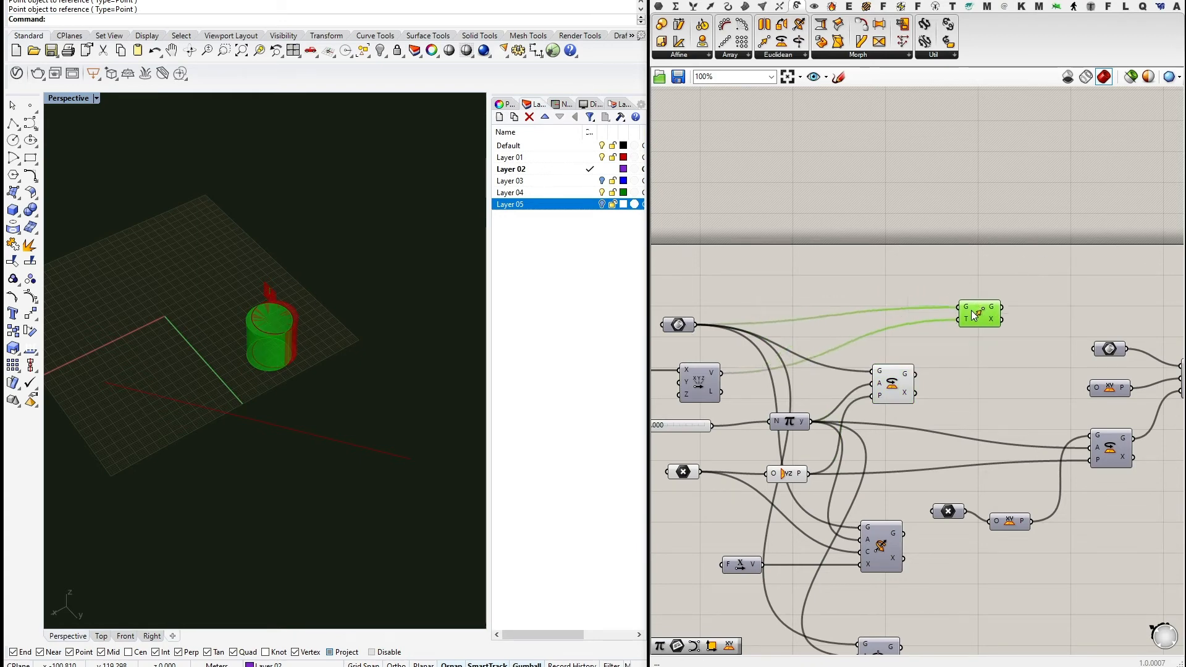
drag(915, 373, 967, 322)
Set the Factor slider to 0.340 and the X component slider to 43.690.
right_drag(820, 328, 961, 316)
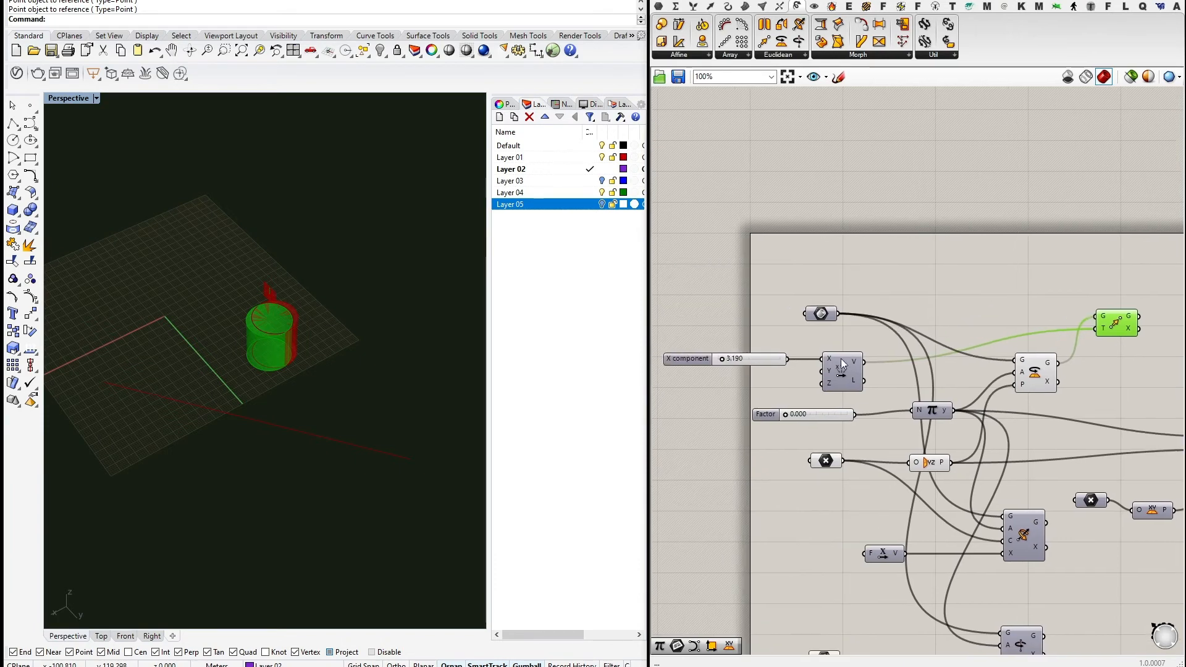
drag(784, 413, 806, 413)
drag(721, 358, 773, 359)
Hide the Rotate component's preview.
click(1048, 379)
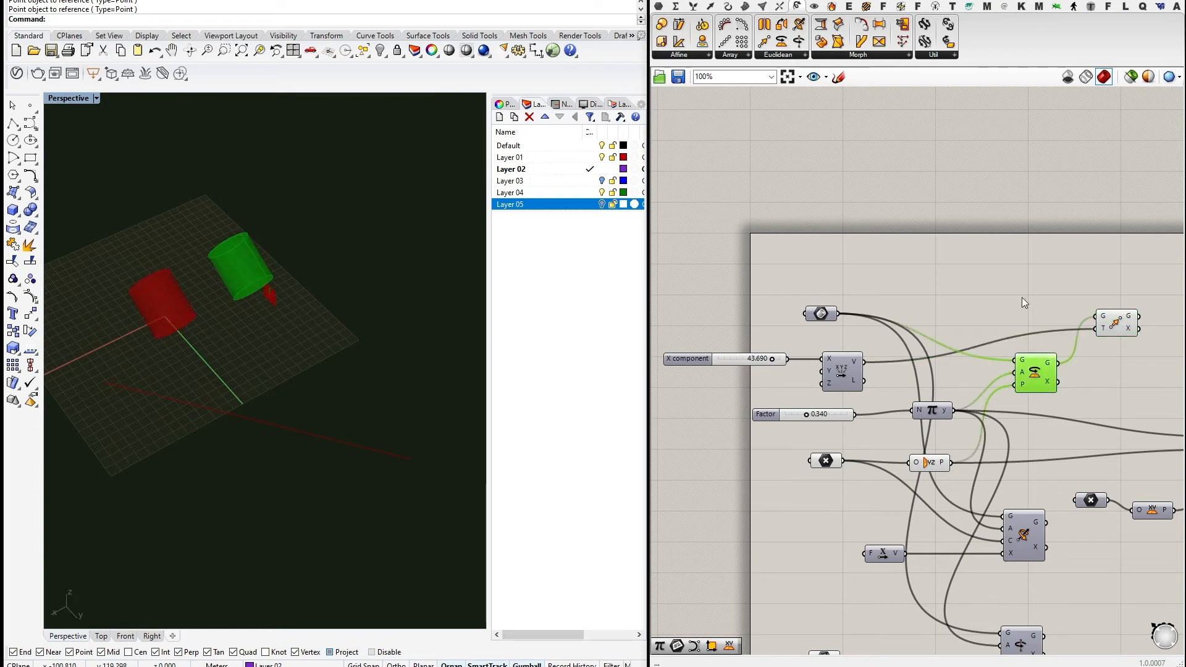
middle_click(1021, 295)
click(1067, 251)
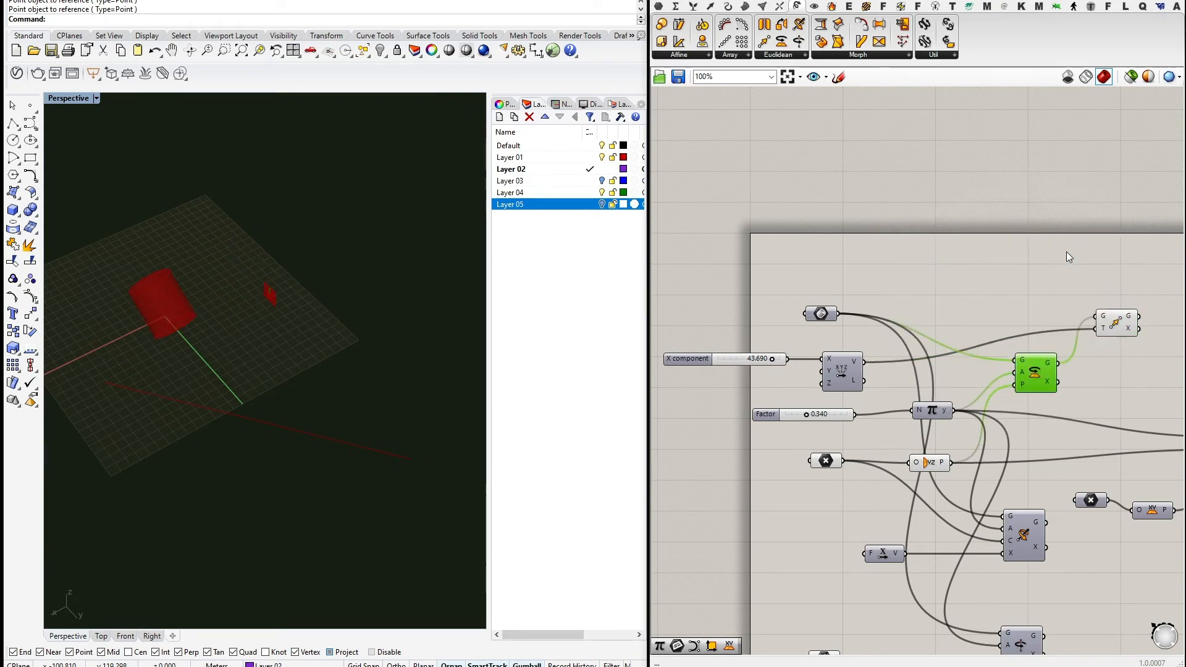
right_drag(1064, 253, 1021, 260)
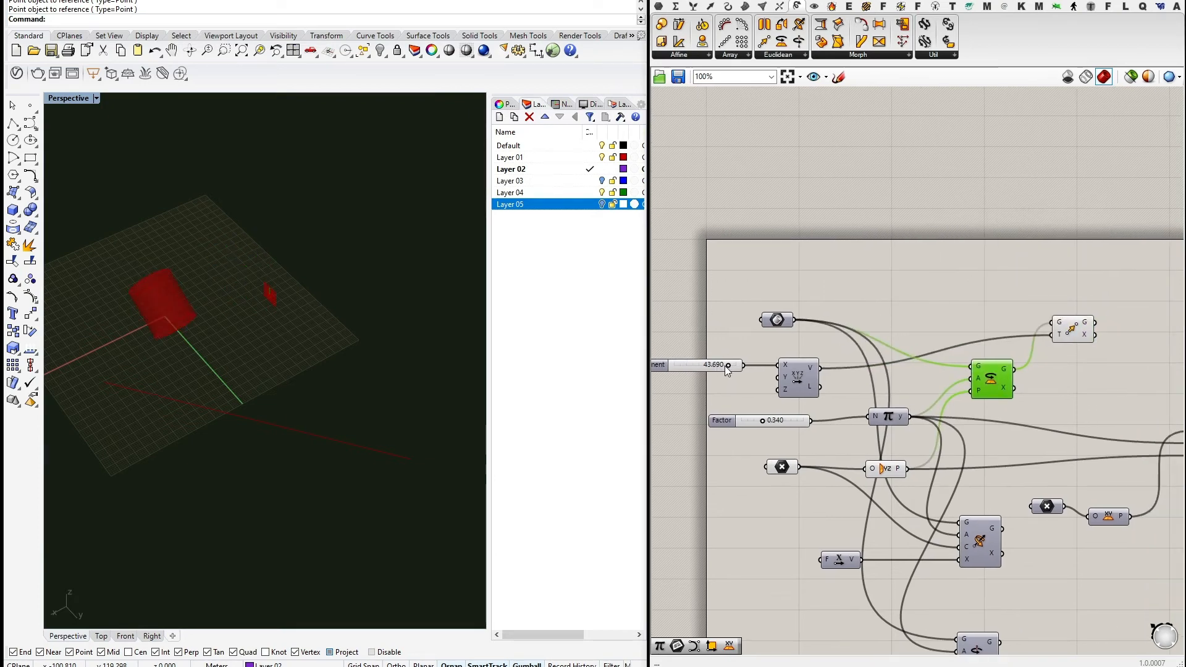
Try X values 7.190 and 26.190 and Factor 0.300, then reset Factor and raise it to 0.330.
mouse_move(728, 364)
mouse_down()
mouse_move(679, 367)
mouse_move(735, 365)
mouse_up()
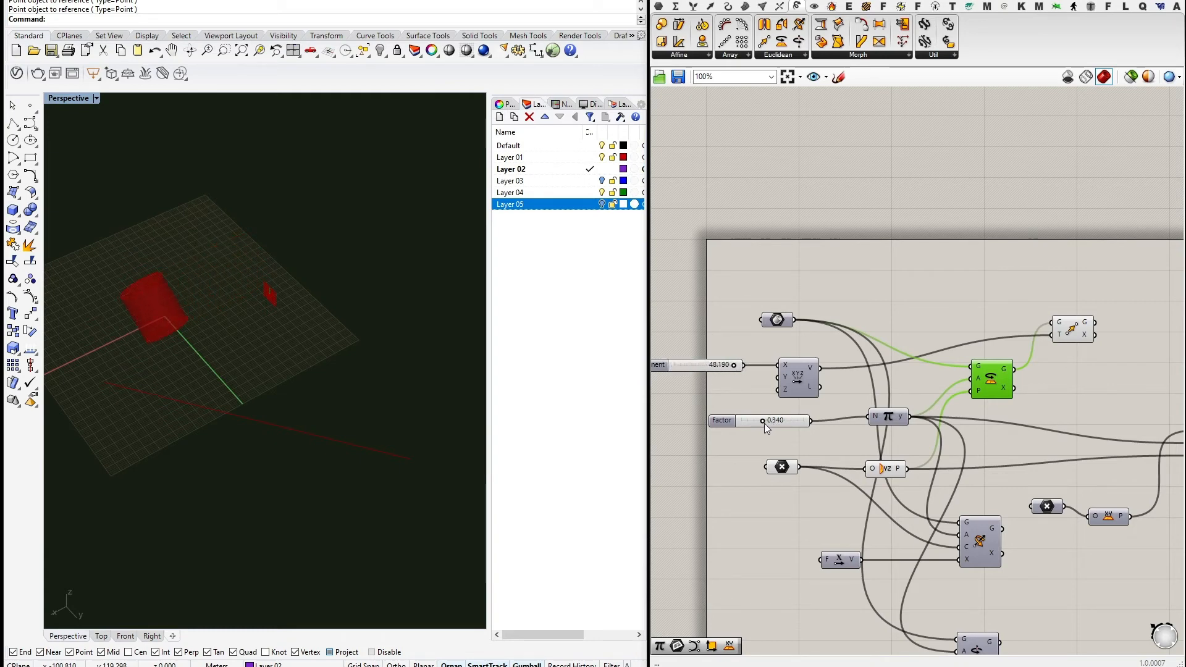
mouse_move(763, 421)
mouse_down()
mouse_move(740, 420)
mouse_move(784, 423)
mouse_move(745, 425)
mouse_up()
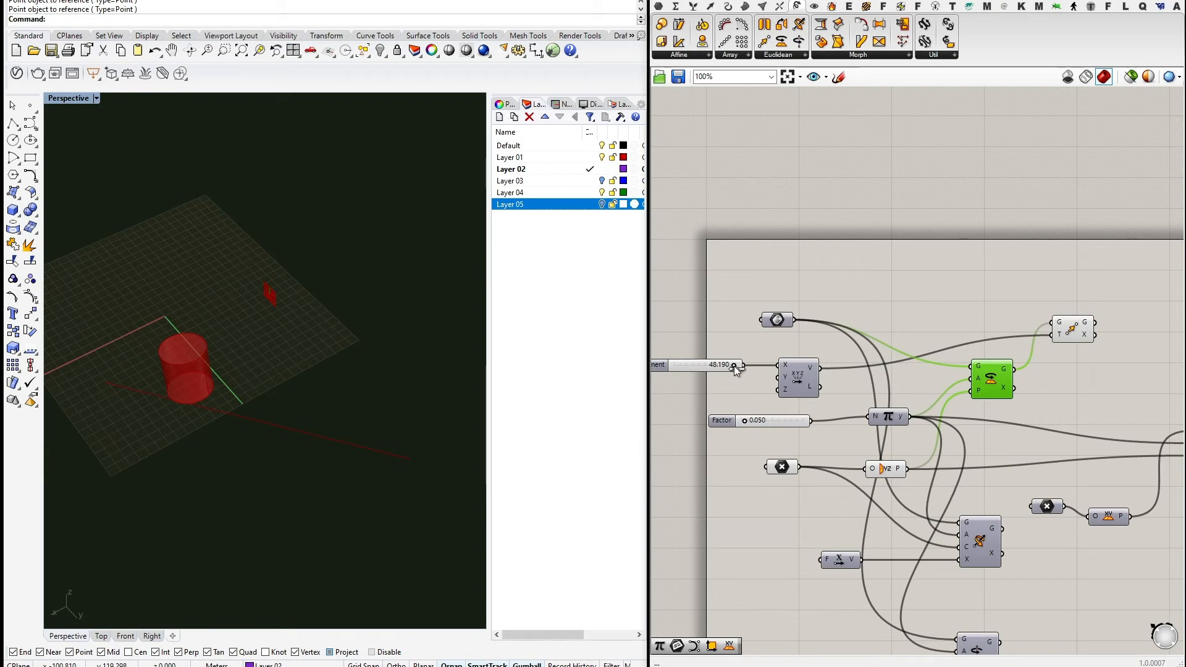
drag(733, 365, 711, 366)
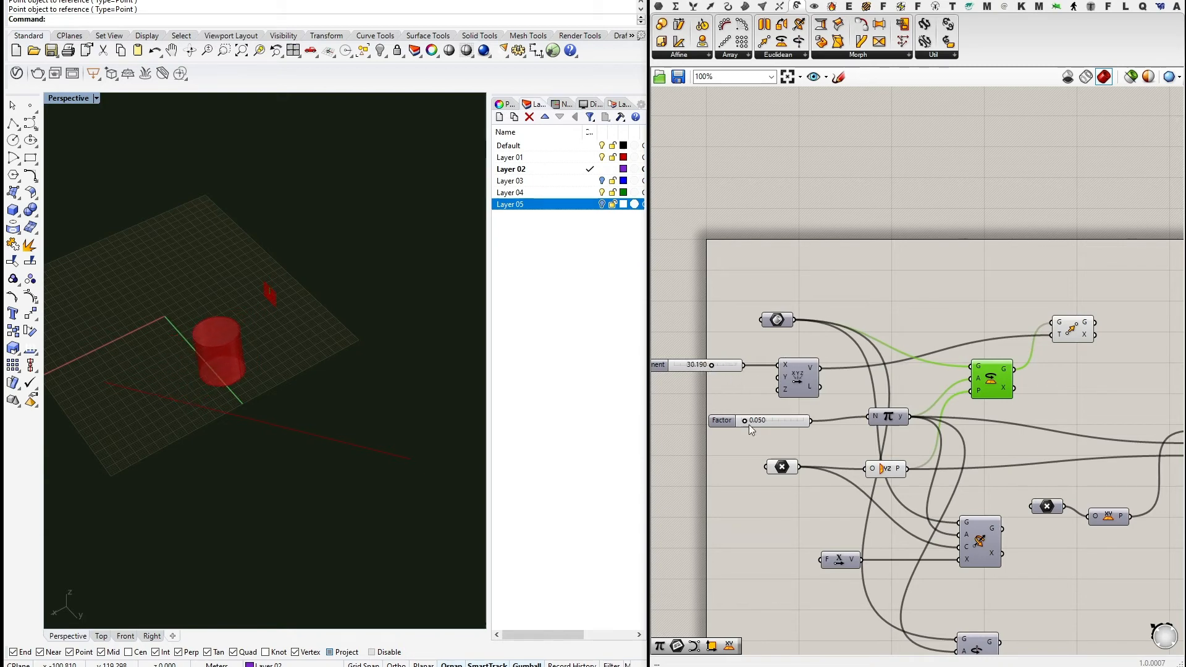
drag(744, 422, 741, 421)
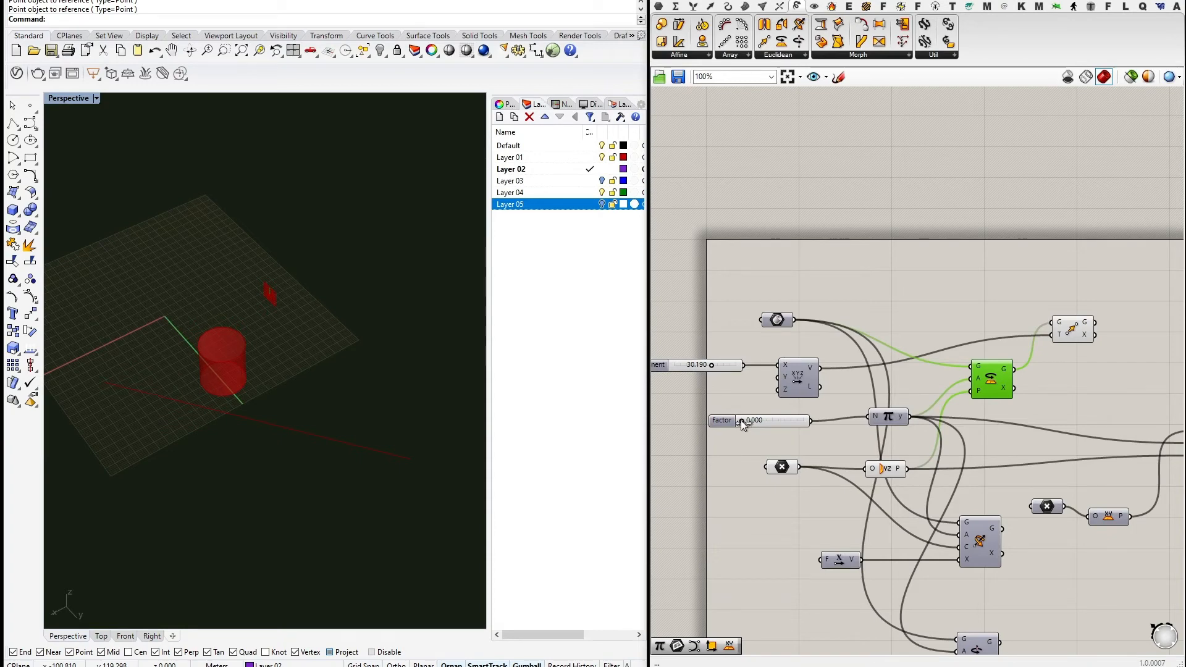
mouse_move(739, 420)
mouse_down()
mouse_move(780, 420)
mouse_move(762, 422)
mouse_up()
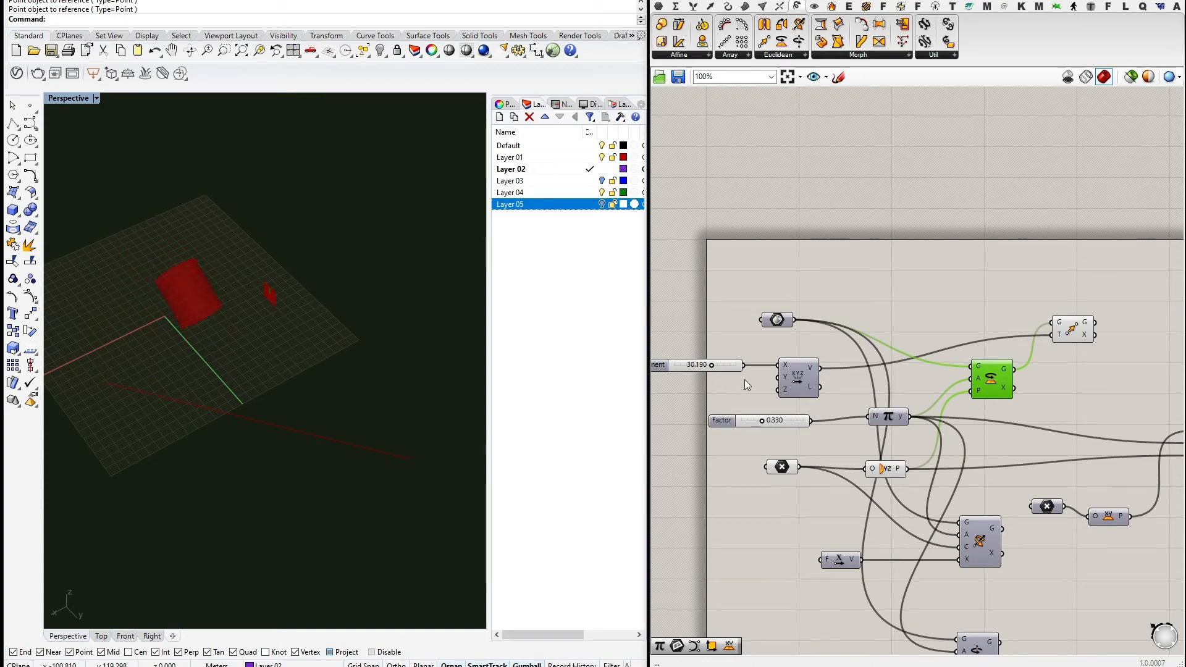
Pan and zoom around the definition to locate Move and the right-hand component group.
right_drag(868, 293, 845, 336)
scroll(845, 336, down, 2)
right_drag(962, 329, 920, 325)
scroll(943, 349, up, 2)
drag(954, 367, 952, 357)
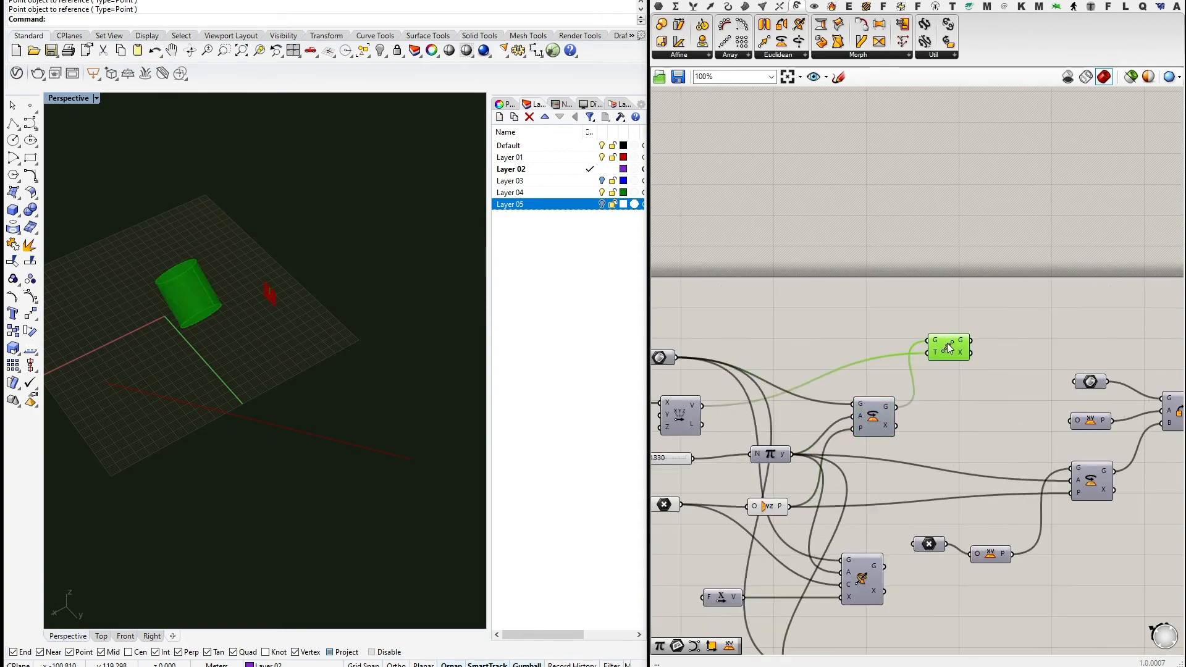
right_drag(961, 362, 901, 364)
scroll(902, 364, down, 2)
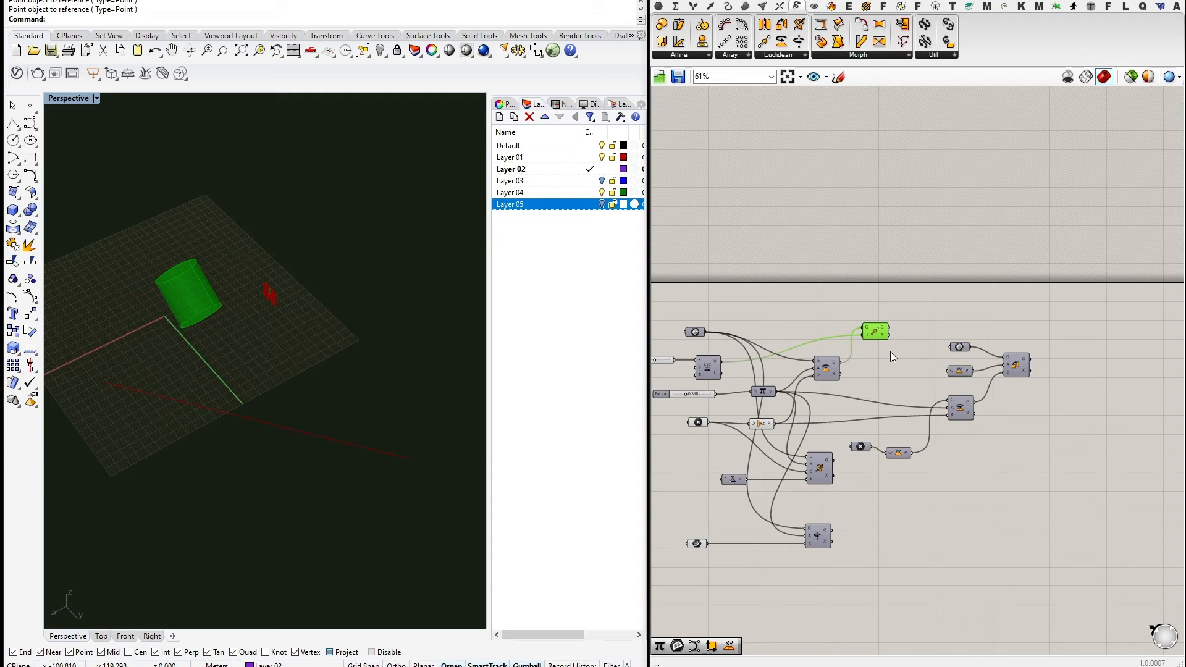
right_drag(884, 365, 967, 392)
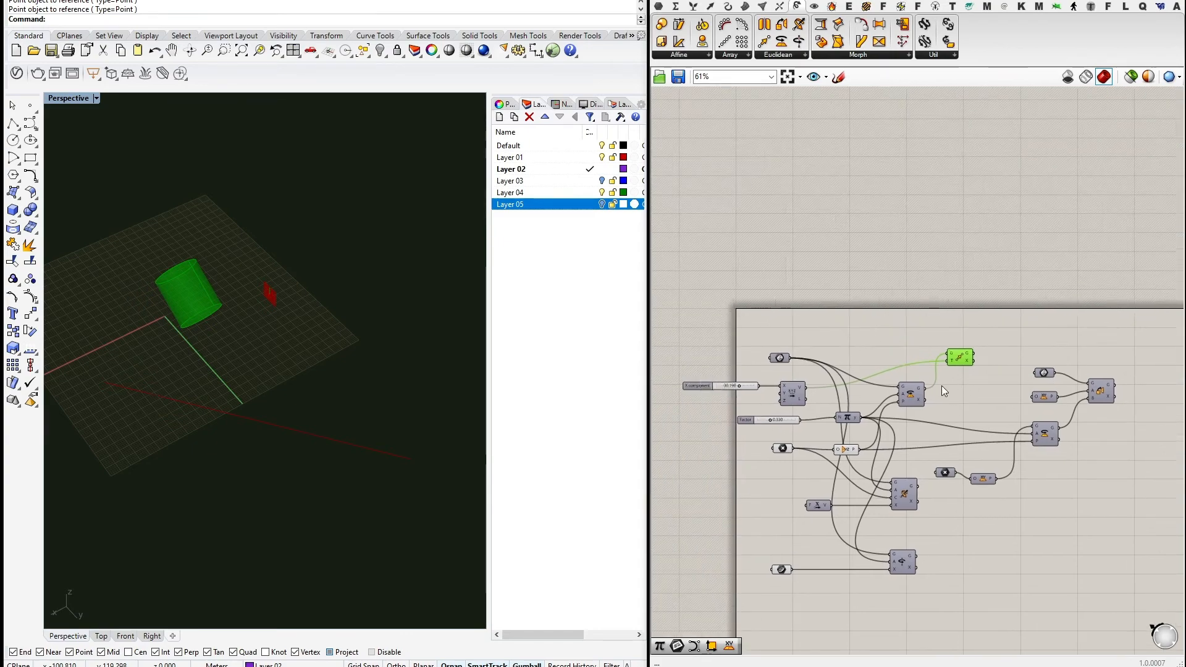
scroll(912, 401, up, 3)
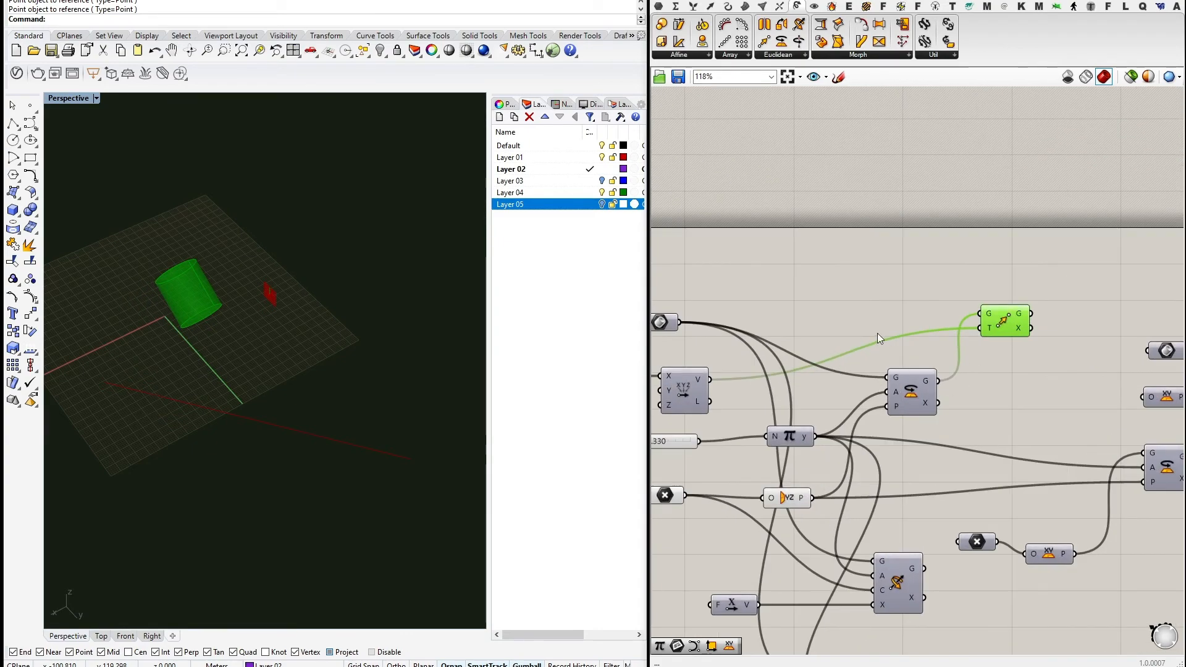
right_drag(877, 333, 820, 355)
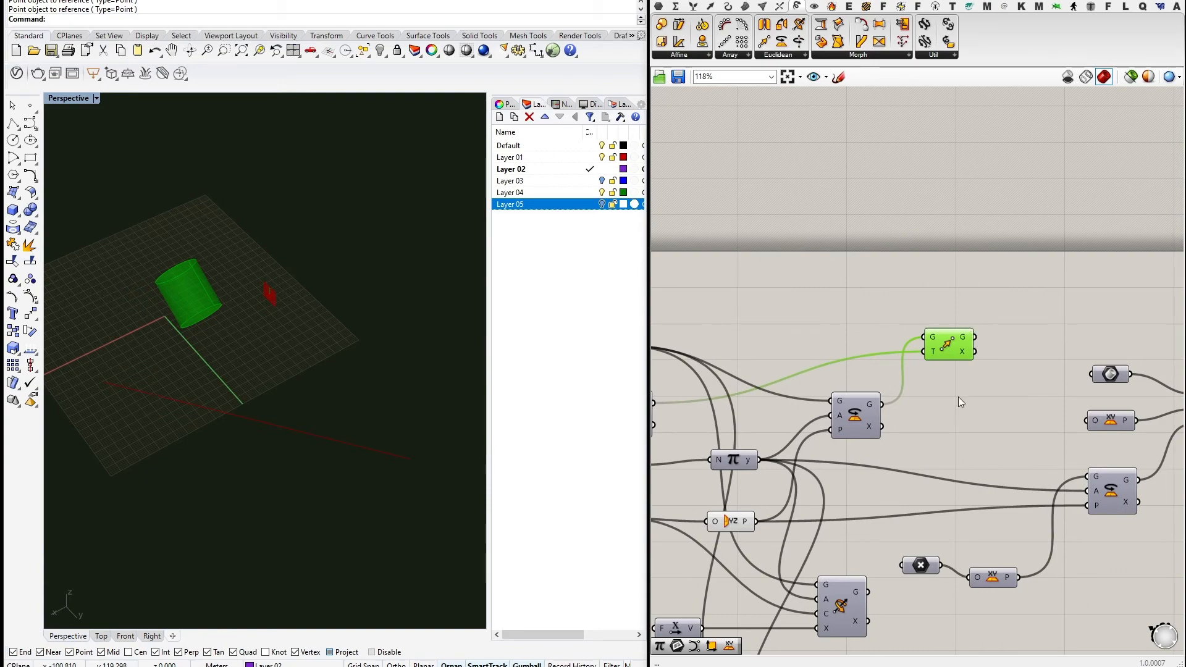
scroll(929, 299, down, 3)
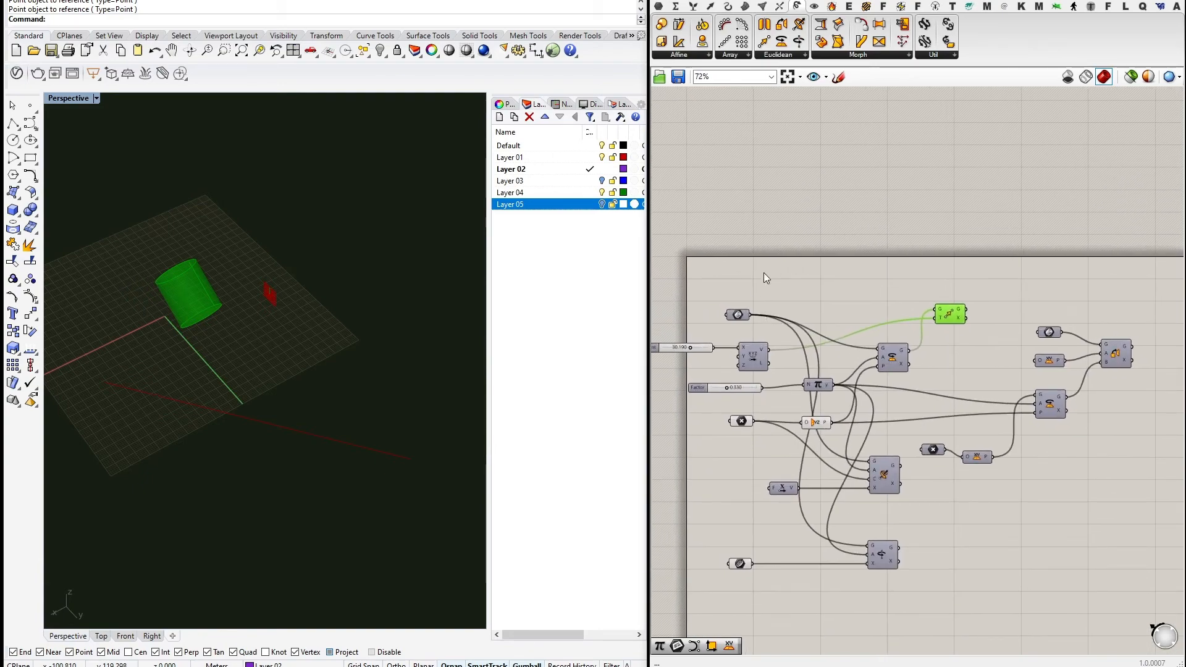
right_drag(927, 351, 917, 370)
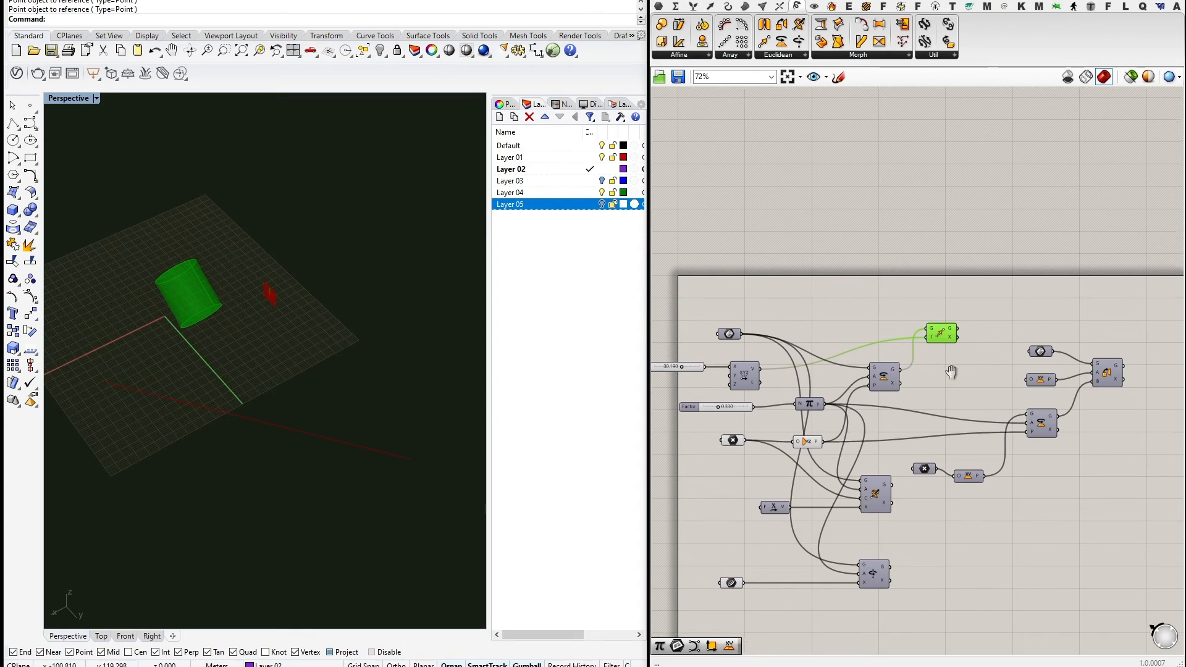
right_drag(957, 533, 842, 484)
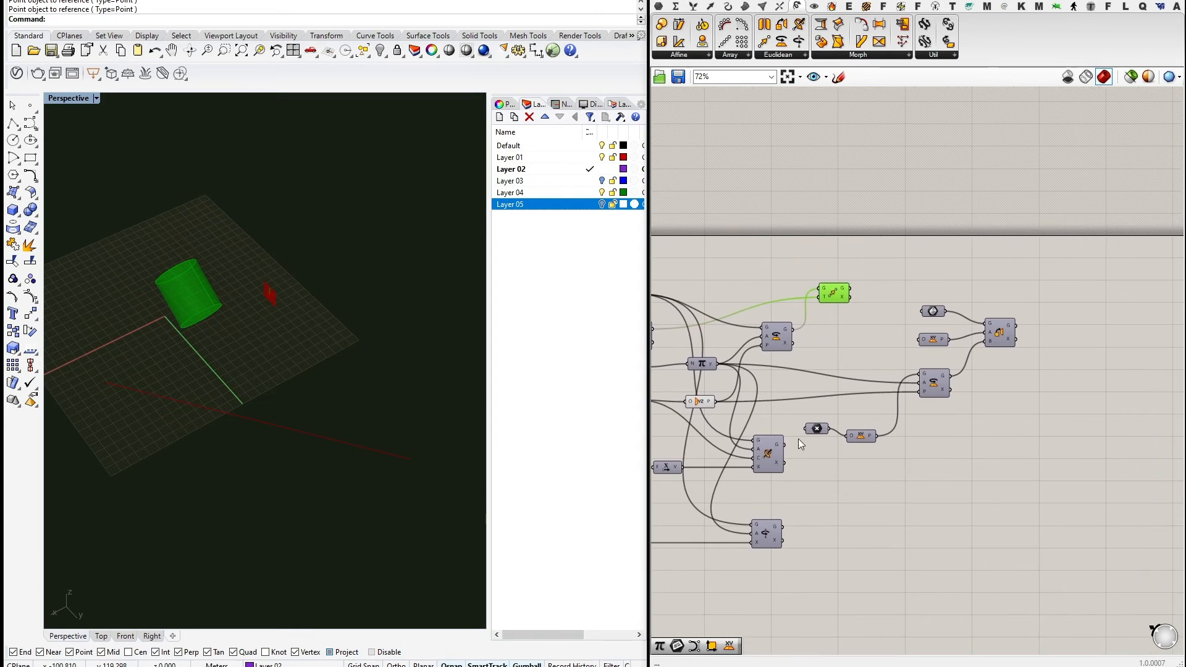
Box-select the right-hand components and drag them further right.
drag(1063, 480, 857, 246)
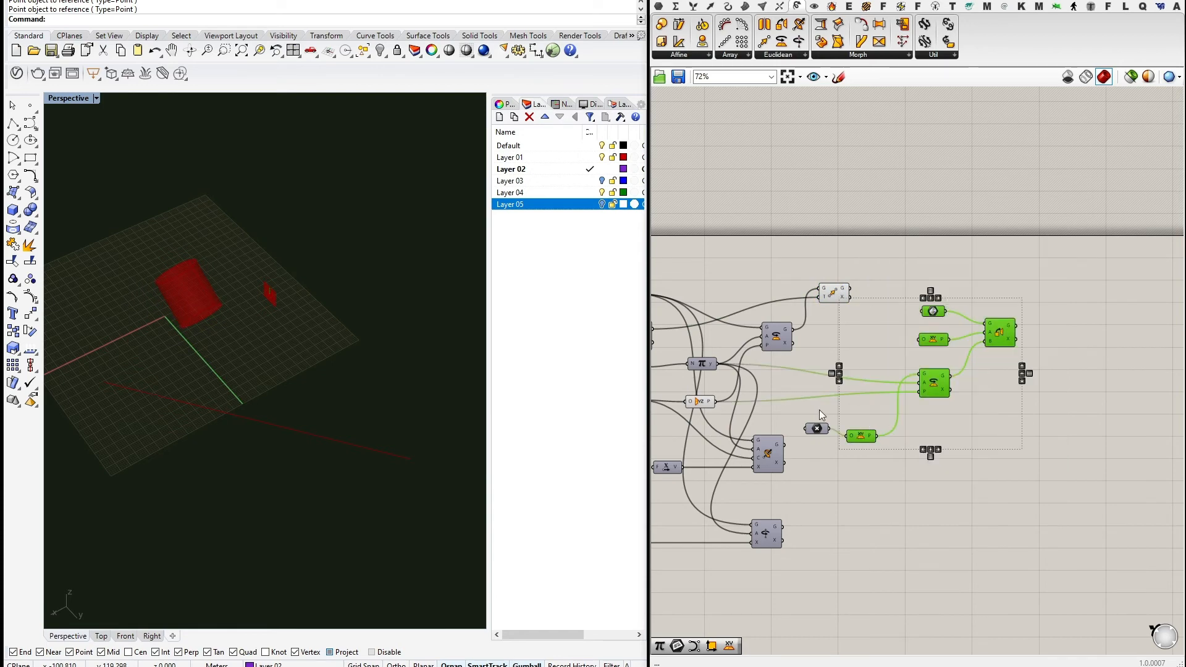
shift+click(817, 429)
drag(936, 378, 1085, 375)
click(909, 291)
right_drag(772, 240, 1009, 358)
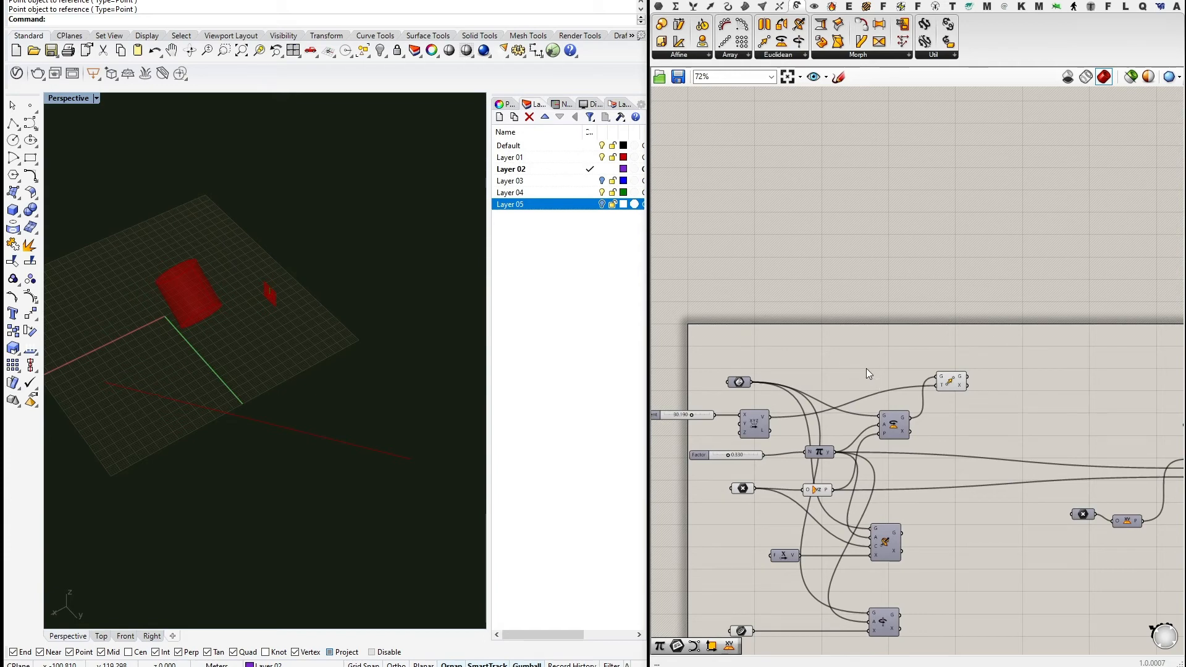
scroll(918, 413, up, 2)
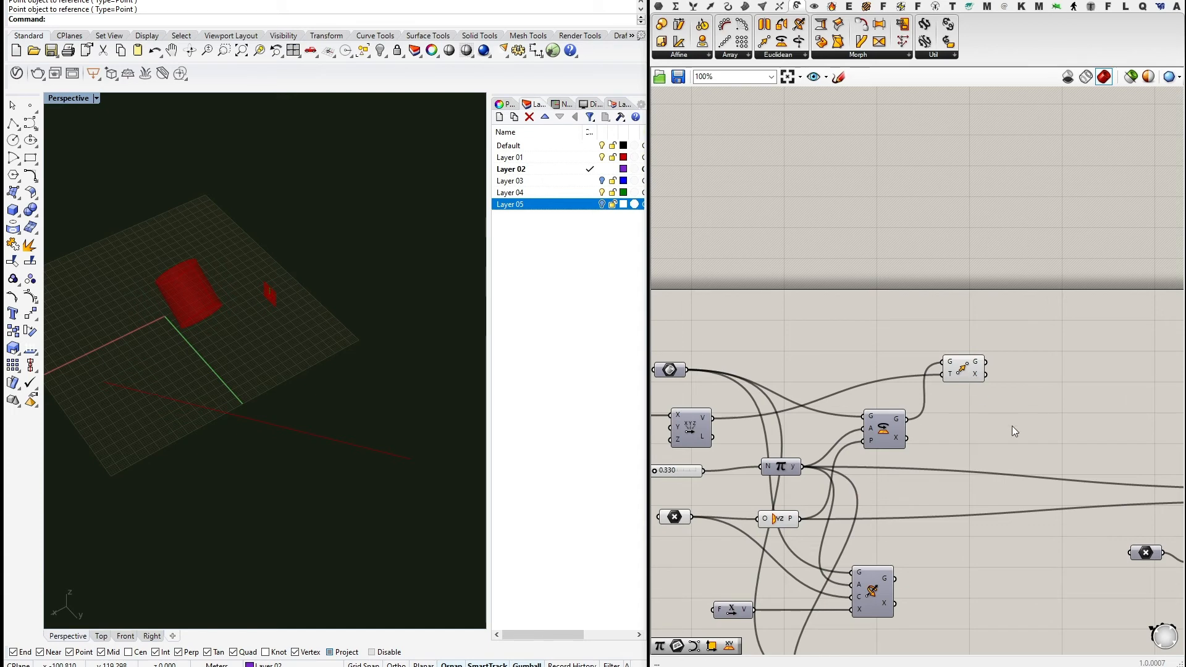
Wire the original Geometry parameter directly into Move's G input.
mouse_move(1011, 425)
right_down()
mouse_move(991, 387)
mouse_move(1007, 405)
right_up()
click(987, 358)
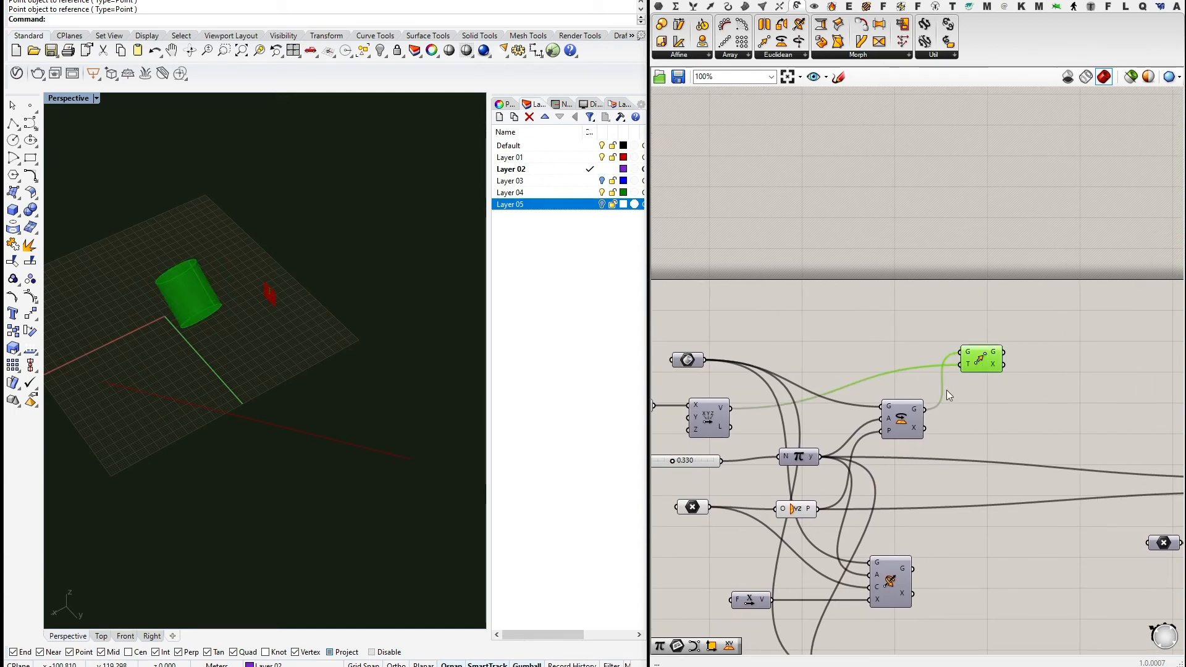
drag(704, 360, 903, 364)
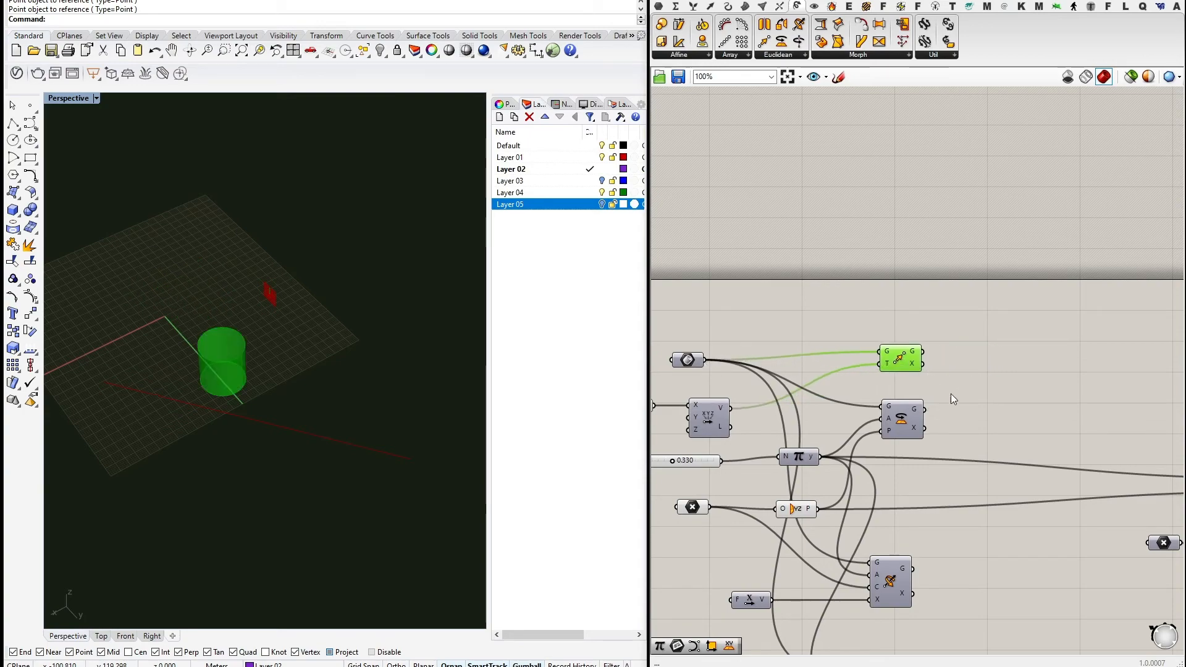
right_drag(951, 398, 880, 332)
scroll(880, 332, up, 4)
right_drag(825, 246, 900, 289)
right_drag(980, 449, 980, 411)
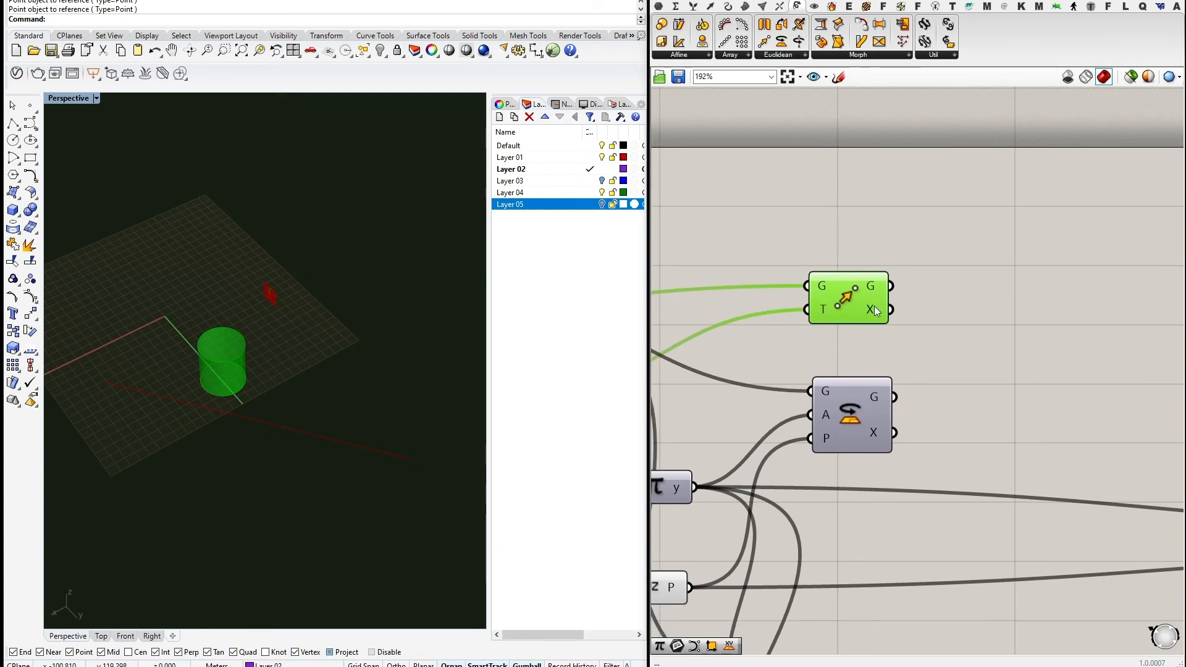
mouse_move(874, 306)
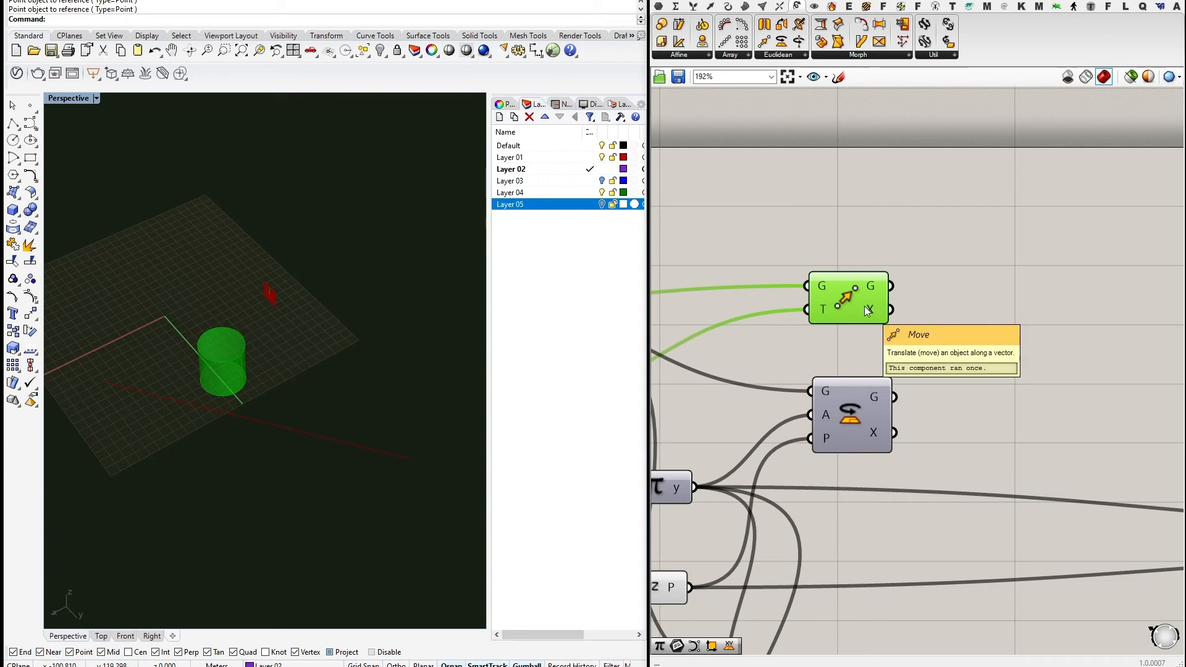
Select the two Rotate components and nudge the bottom one into place.
right_drag(1001, 289, 966, 211)
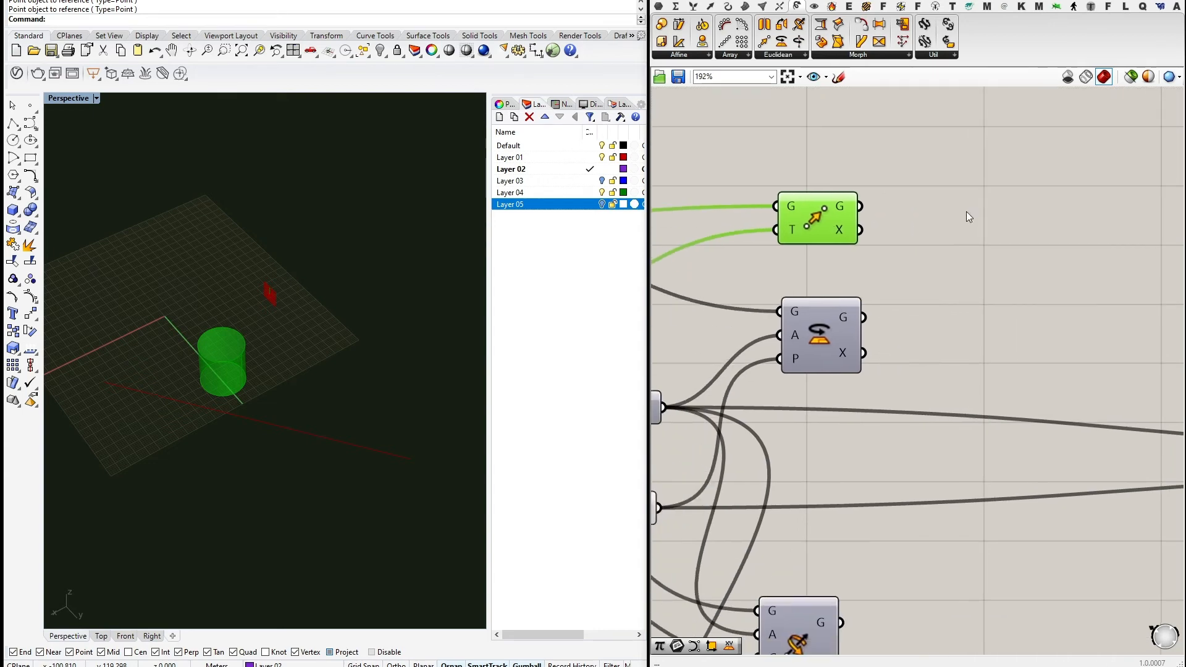
scroll(966, 214, down, 3)
right_drag(943, 330, 859, 276)
drag(861, 509, 797, 382)
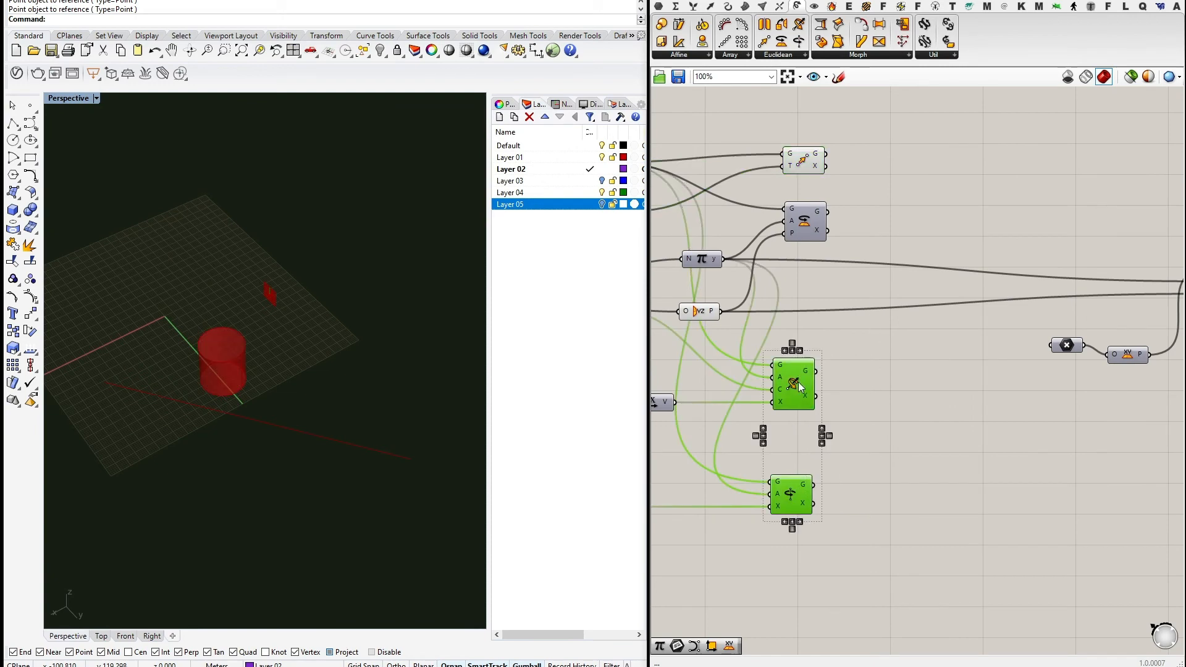
click(908, 308)
scroll(889, 308, up, 3)
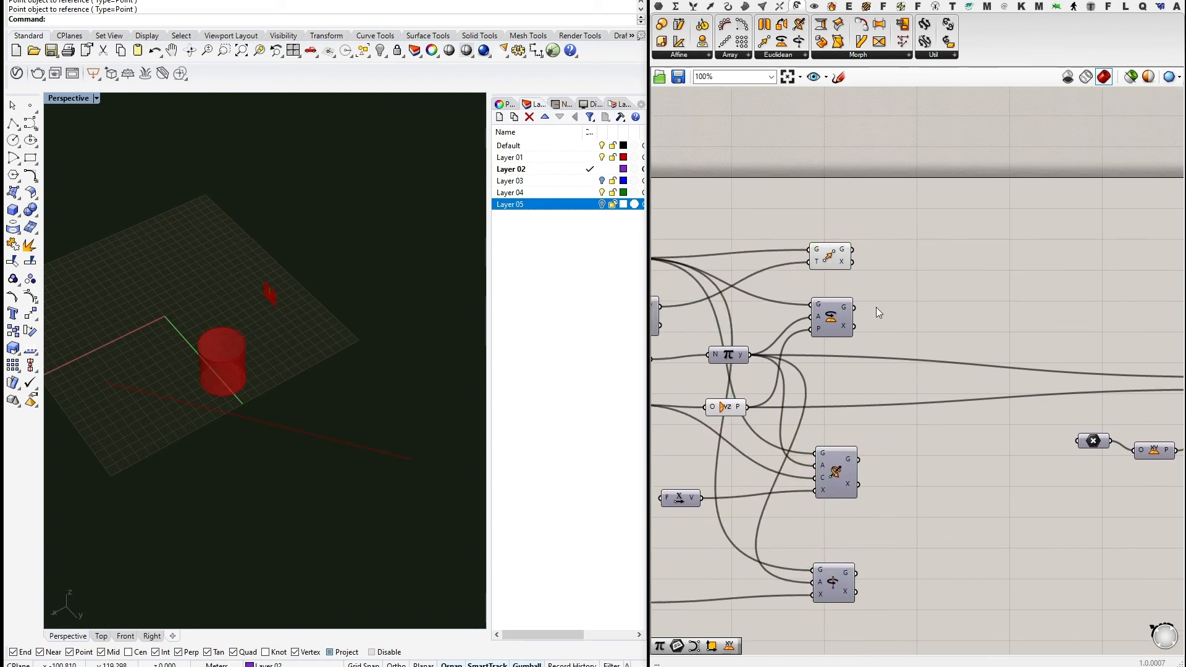
right_drag(917, 231, 913, 310)
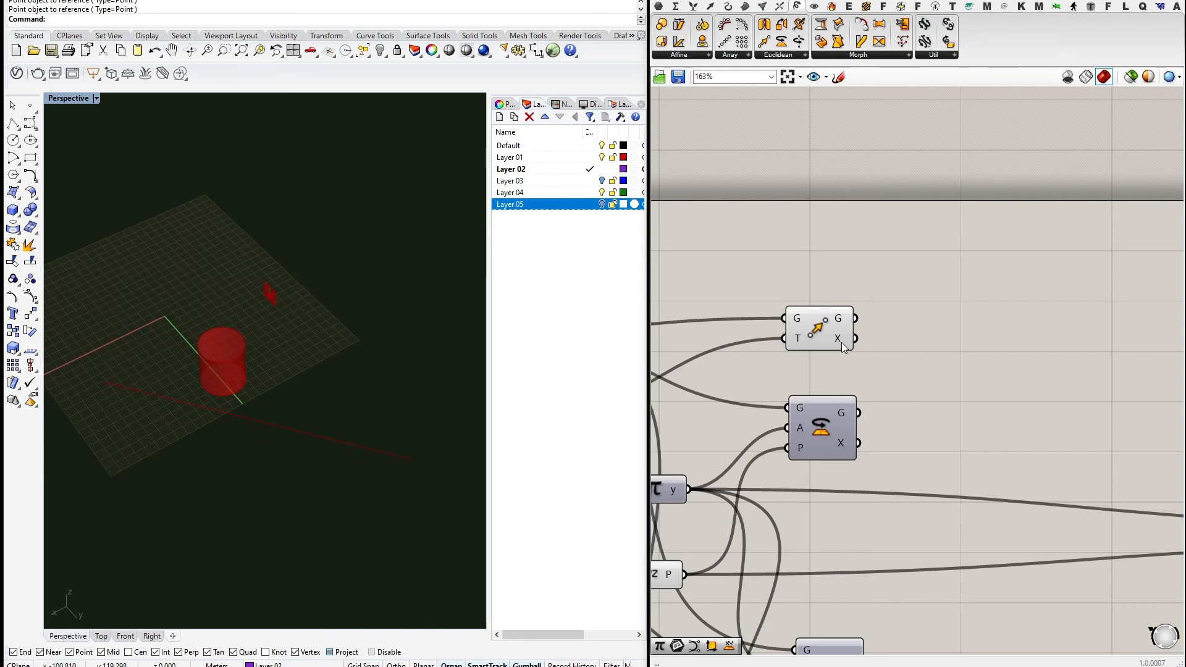
scroll(841, 342, down, 2)
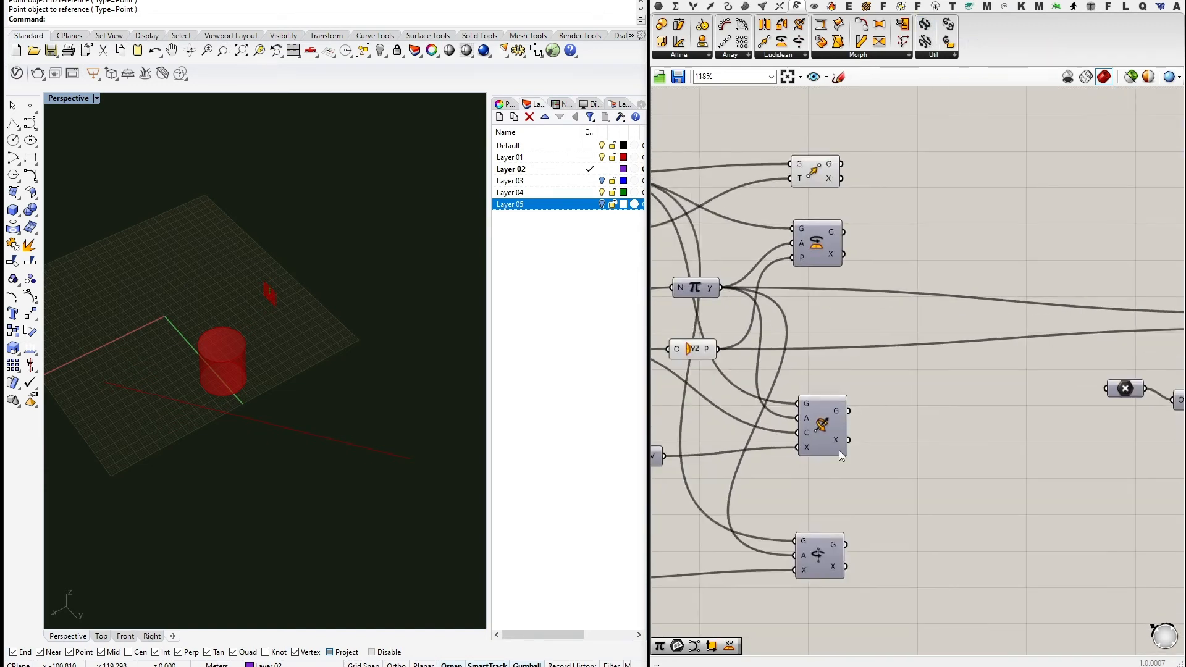
click(822, 574)
drag(823, 574, 825, 579)
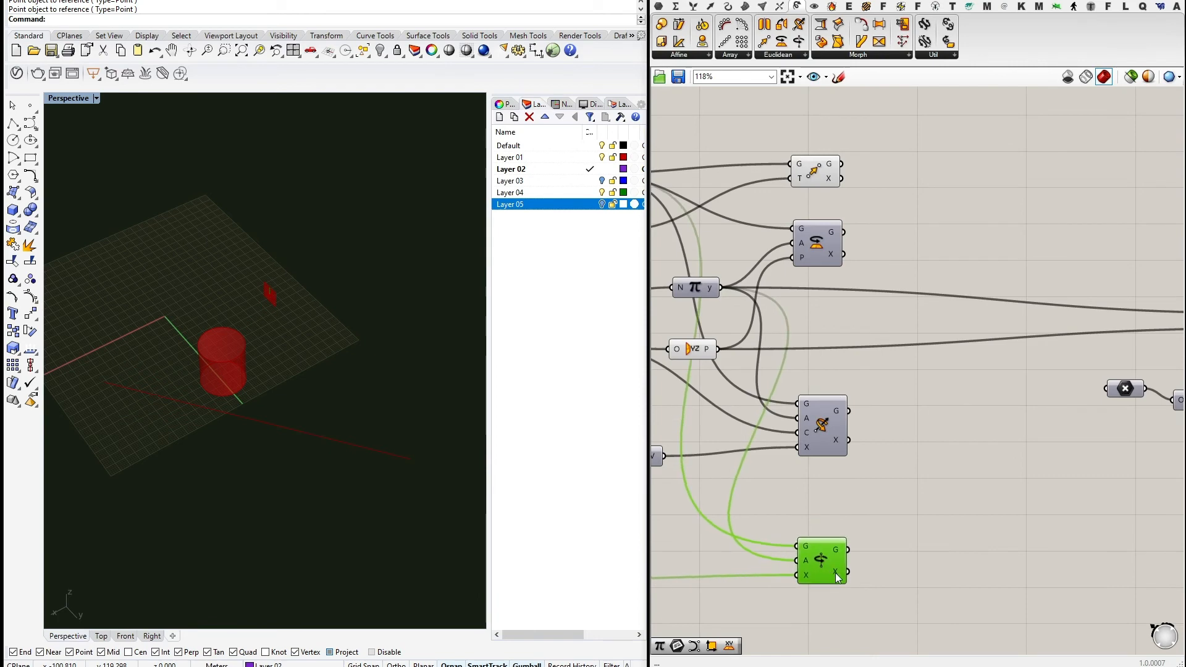
right_drag(1039, 330, 1025, 414)
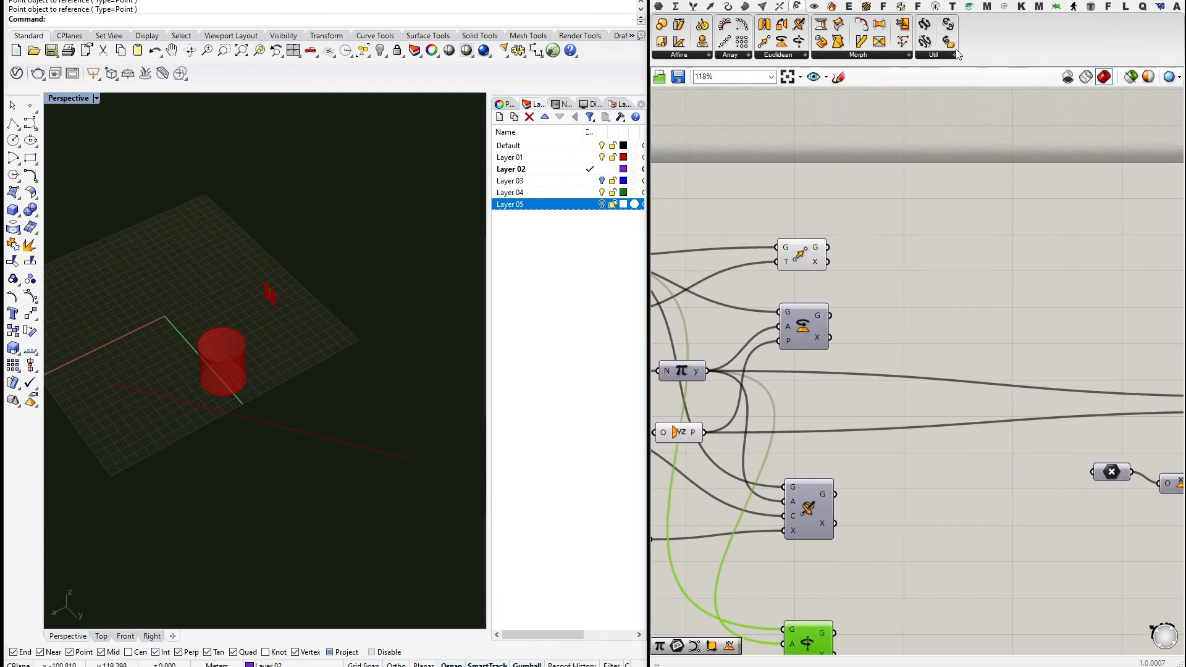
Place a Compound component and feed it the Move and Rotate transformations.
click(935, 57)
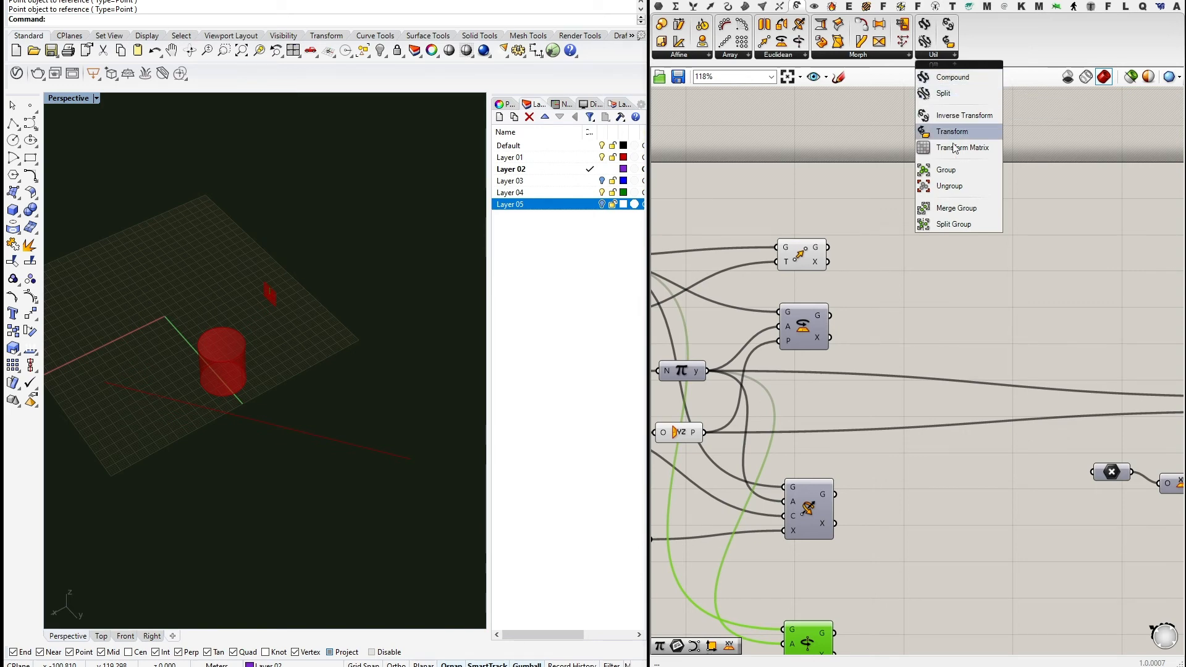
drag(953, 76, 902, 298)
scroll(926, 264, up, 2)
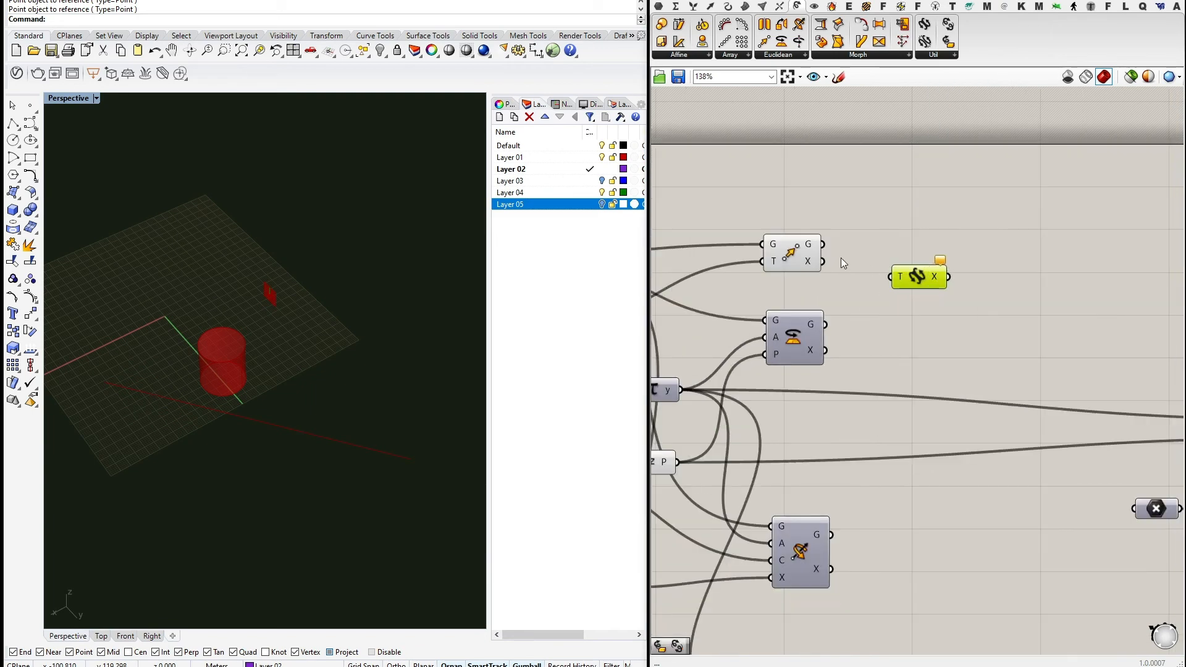
drag(824, 261, 907, 302)
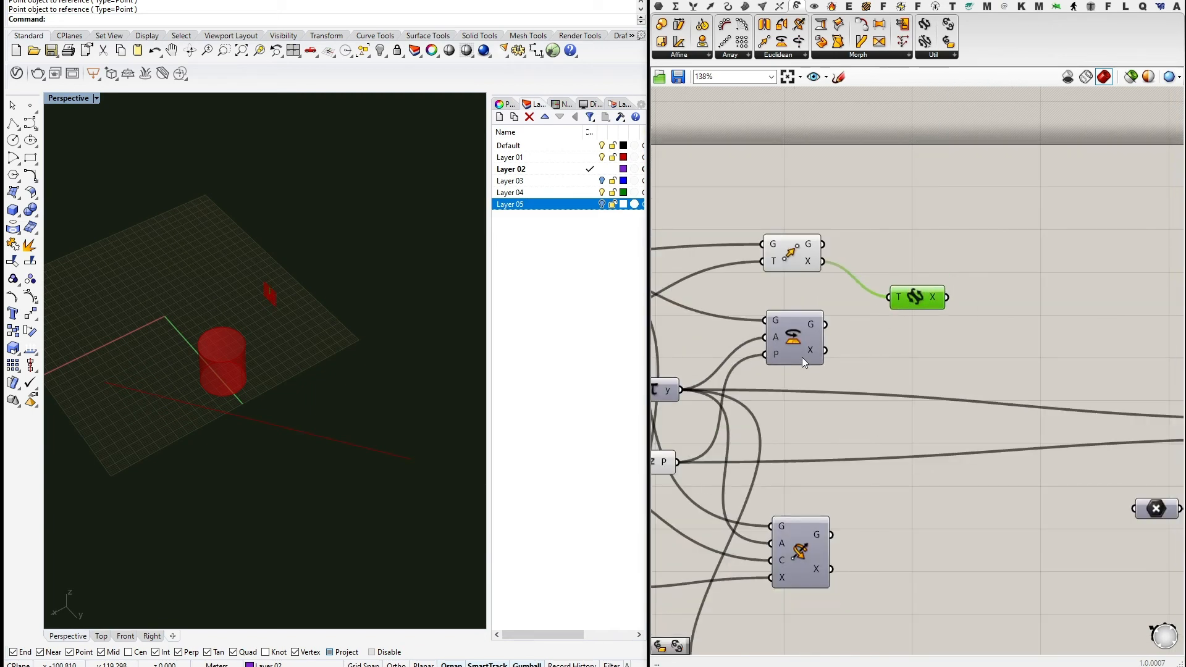
shift+drag(841, 333, 904, 306)
Select the Compound component and adjust its preview options.
mouse_move(931, 312)
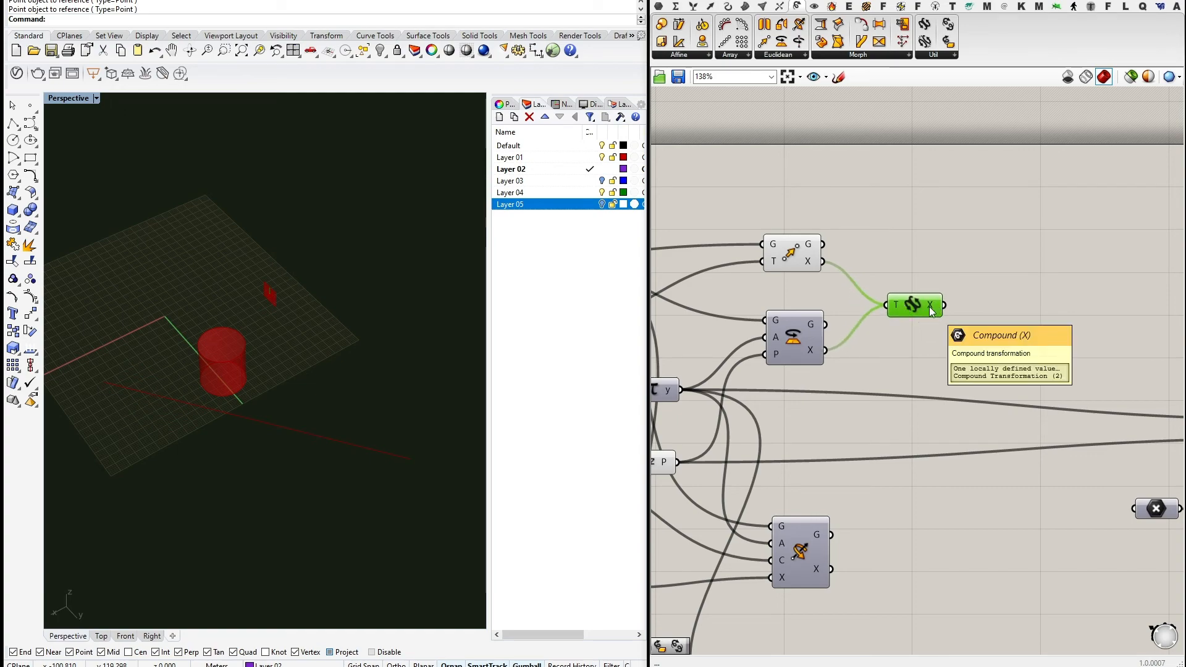
scroll(950, 351, down, 4)
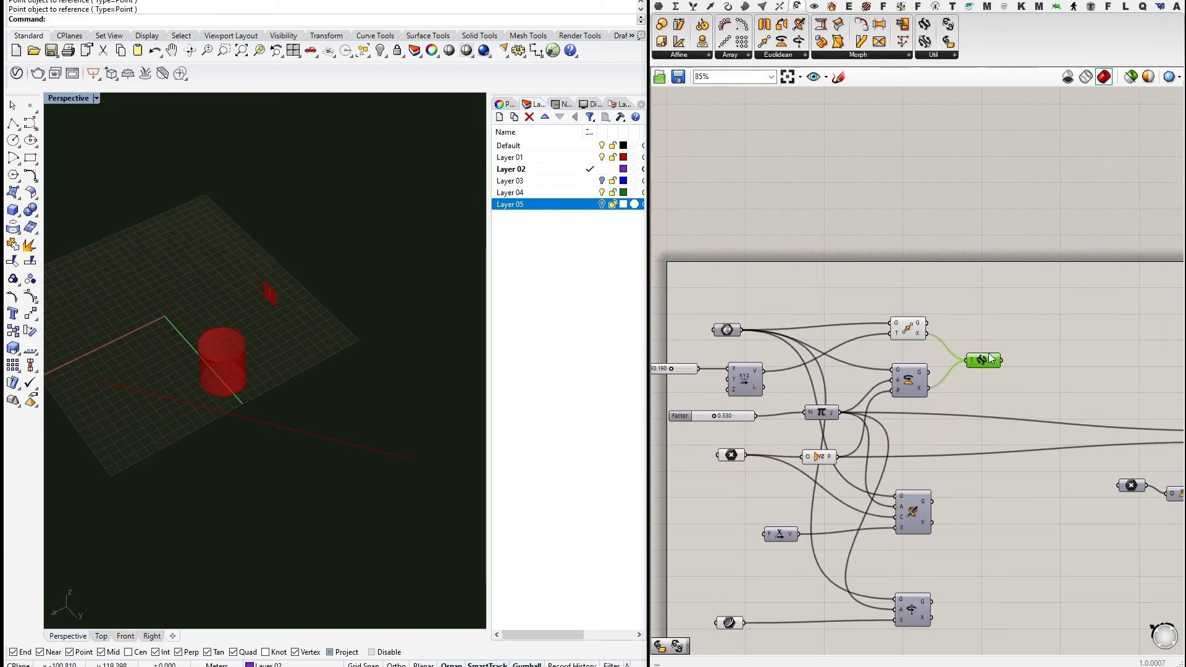
scroll(990, 358, up, 2)
scroll(960, 331, down, 2)
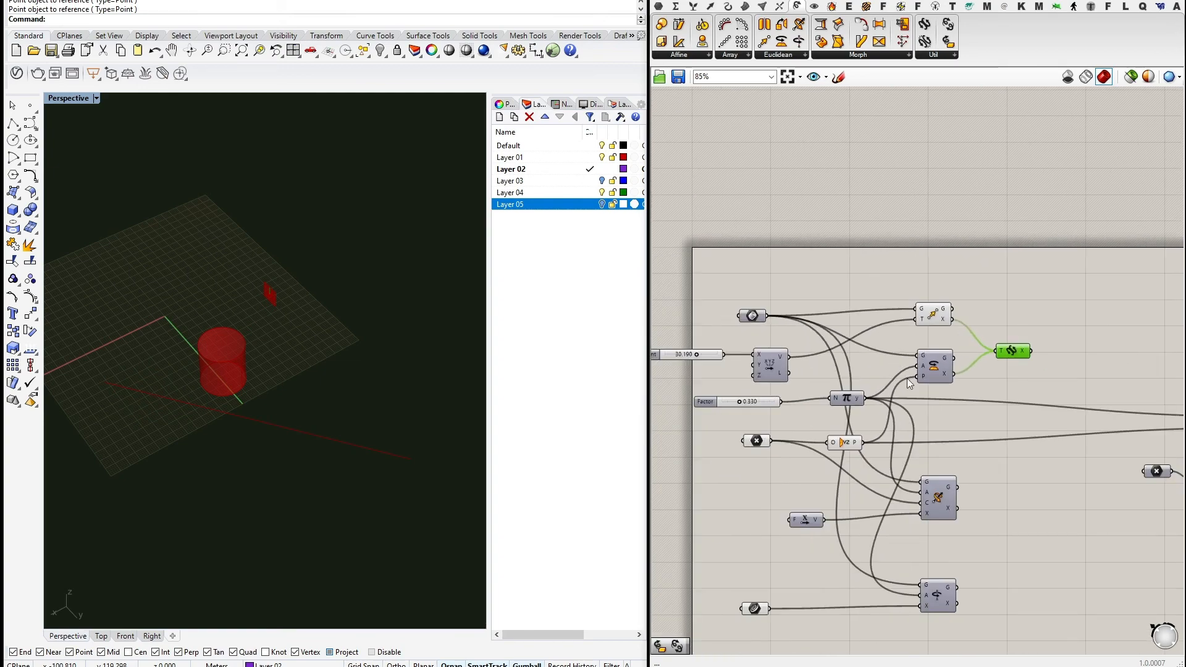
click(932, 313)
middle_click(930, 280)
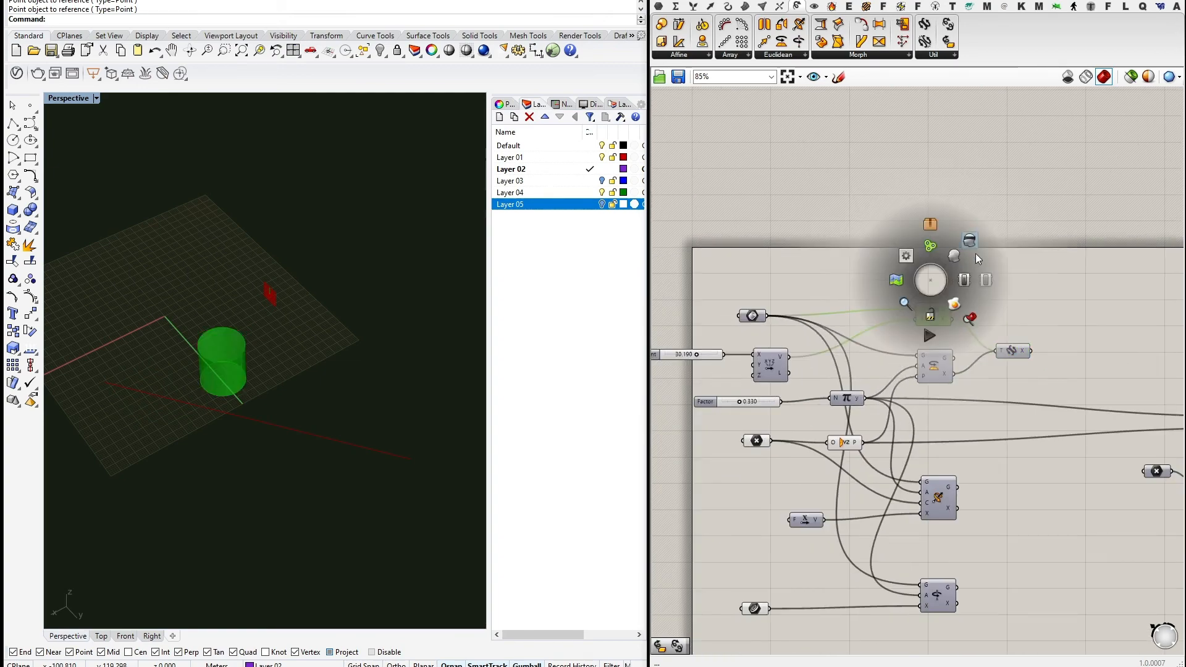
Nudge the geometry parameter up and the Compound down, then show the Util transform list.
right_drag(1056, 272, 1013, 268)
drag(709, 311, 709, 300)
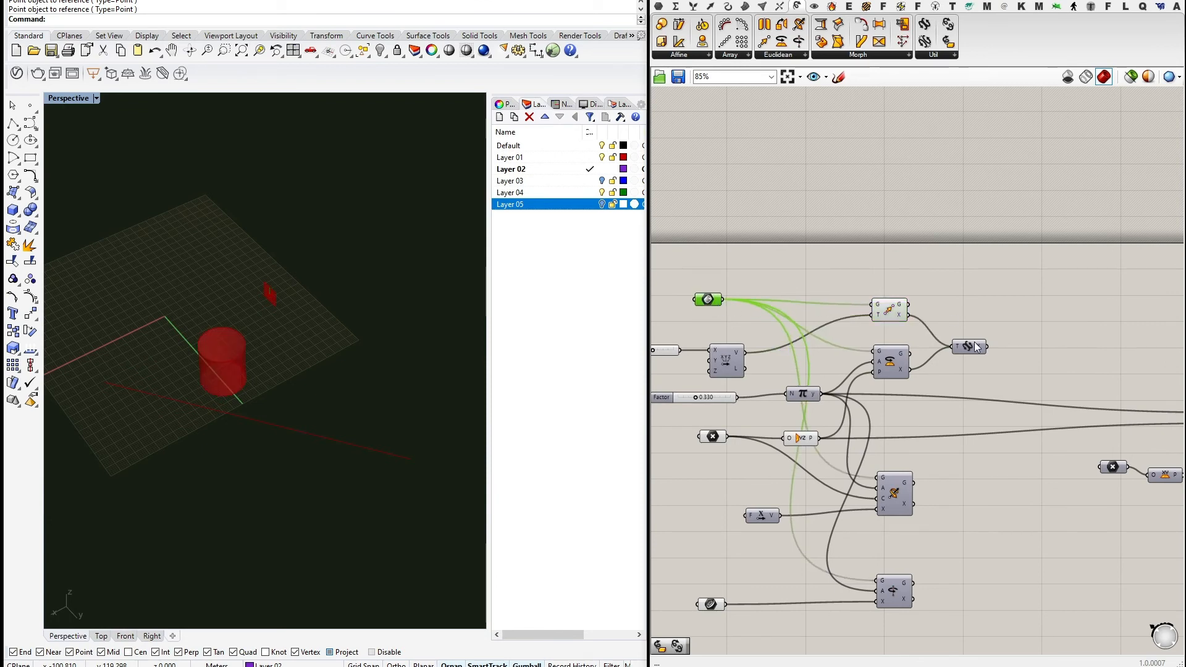
drag(978, 346, 980, 352)
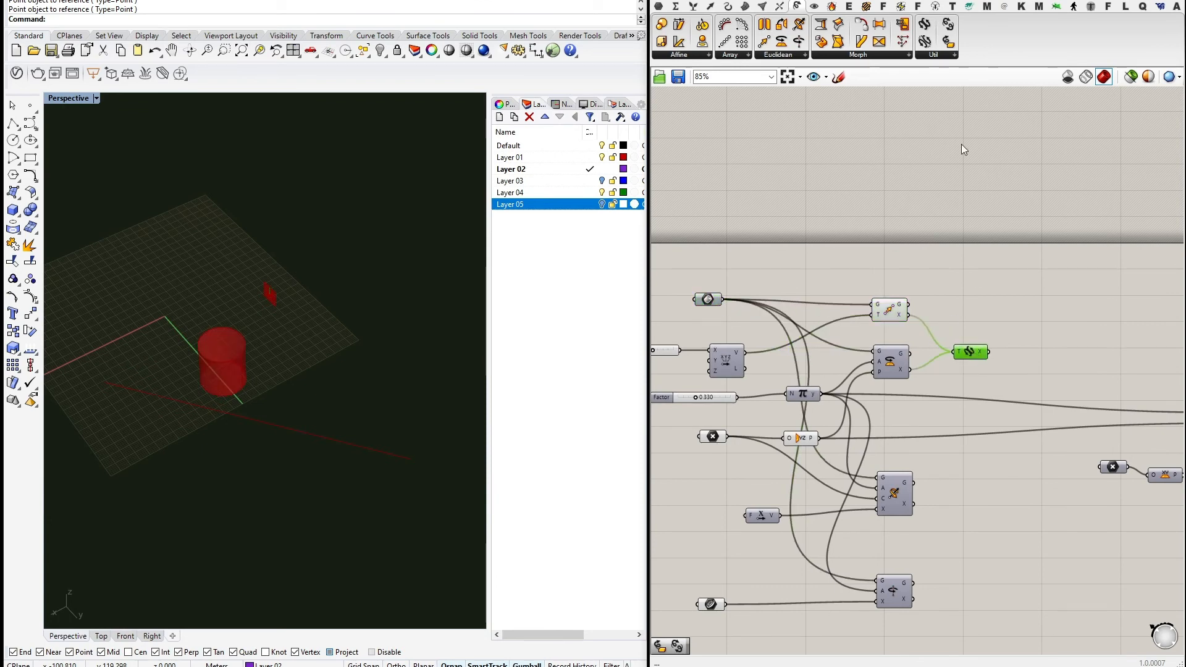
click(934, 56)
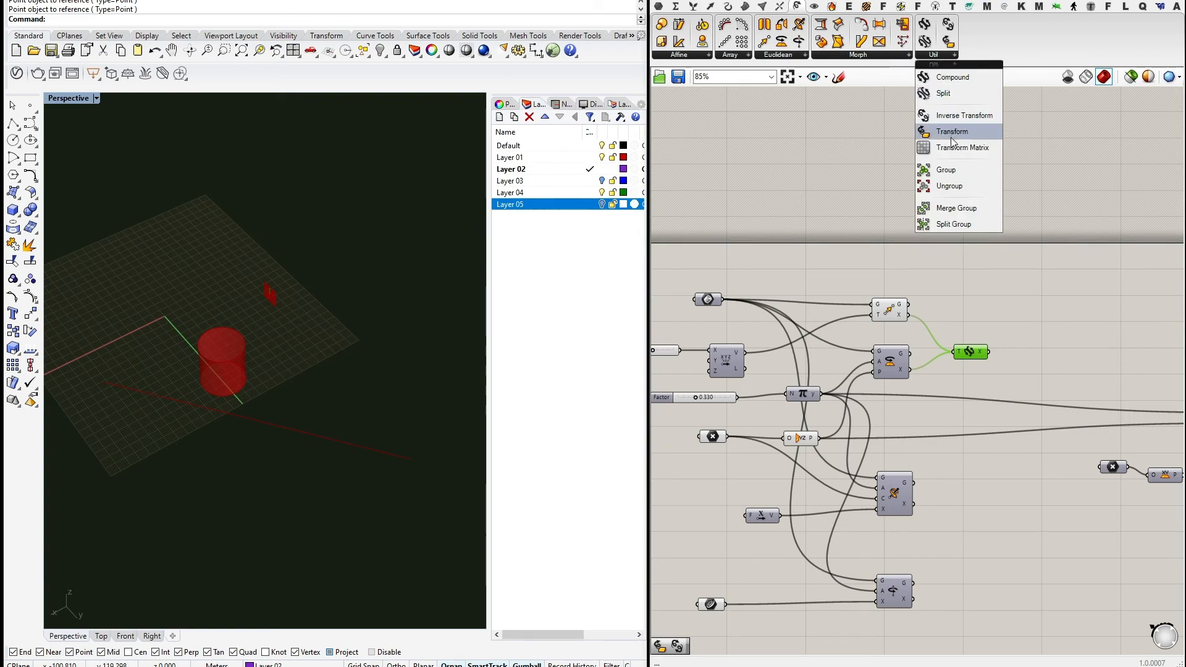
Add a Transform component fed by the referenced geometry and Compound's transformation.
drag(951, 135, 956, 137)
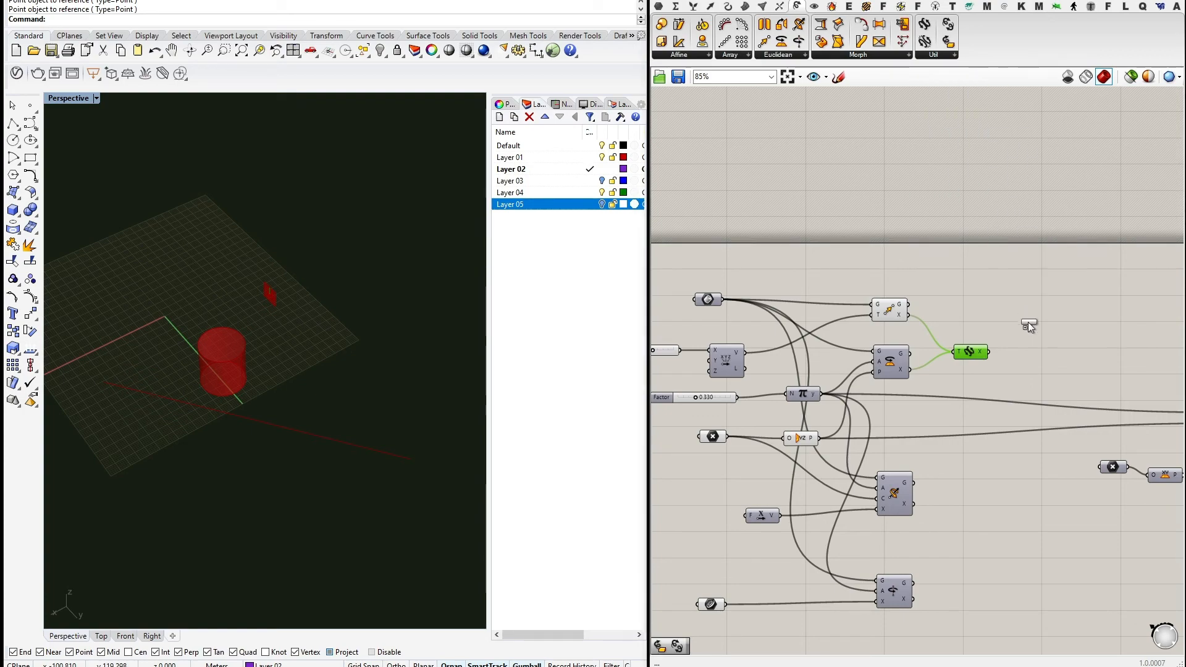
click(1027, 322)
scroll(1026, 327, up, 3)
drag(1023, 318, 1014, 317)
right_drag(852, 301, 922, 309)
scroll(923, 308, down, 2)
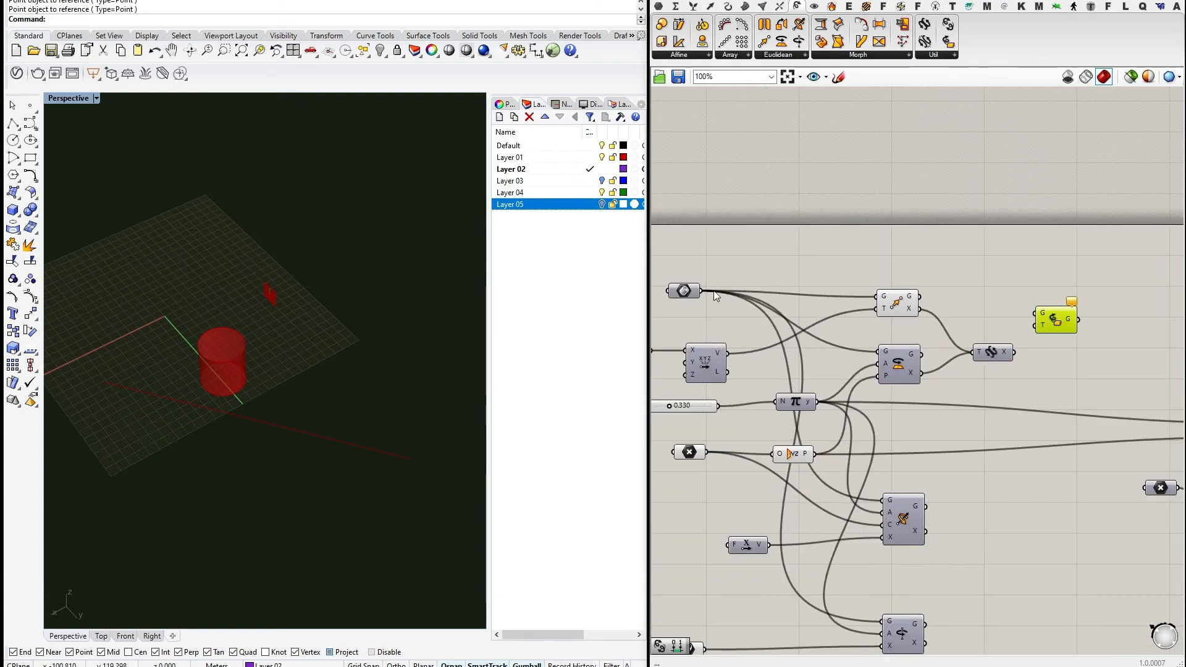
drag(701, 291, 1057, 321)
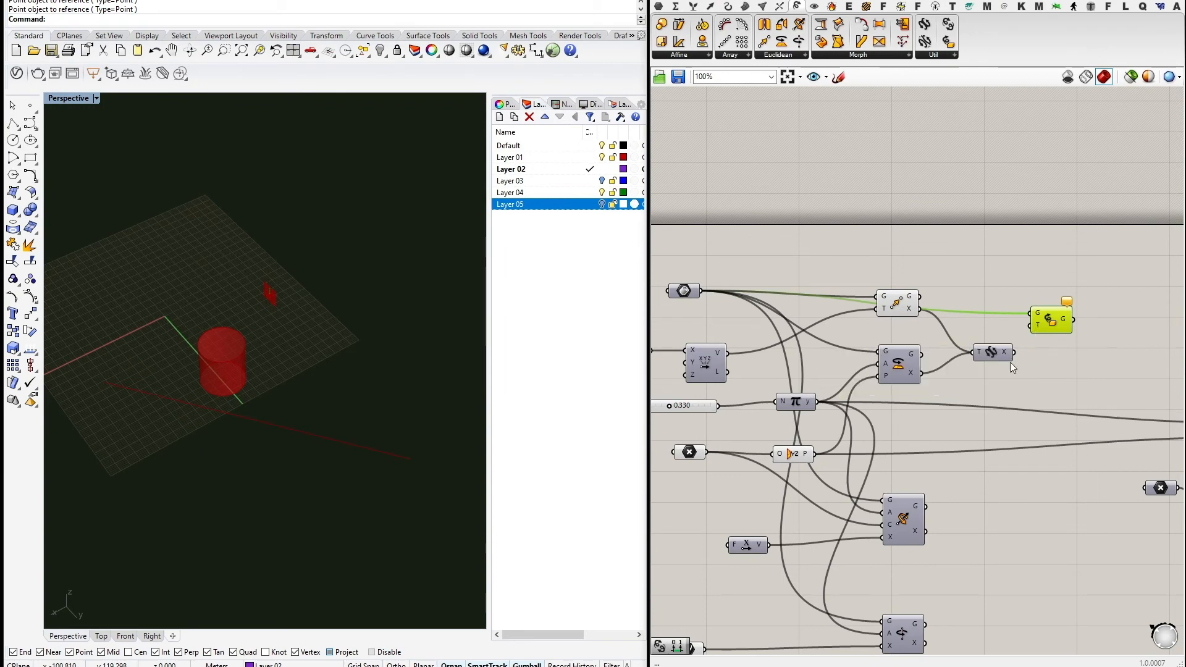
drag(1015, 353, 1030, 326)
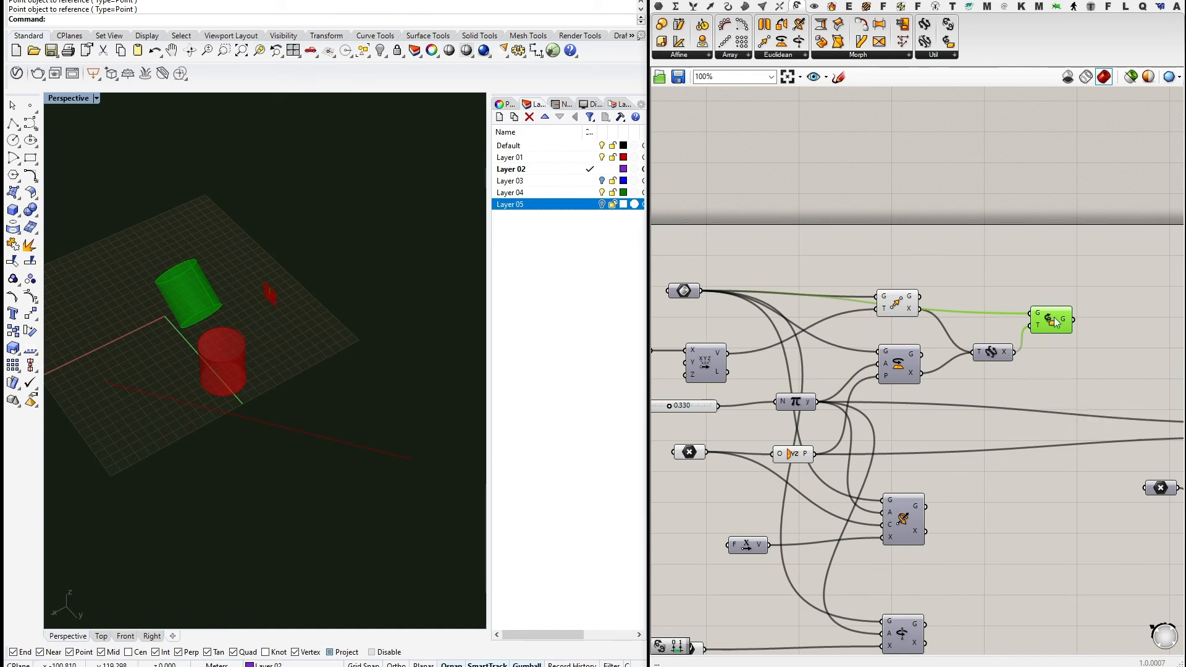
drag(1053, 319, 1059, 261)
Reposition the Transform component and bring the input sliders into view.
scroll(909, 346, down, 2)
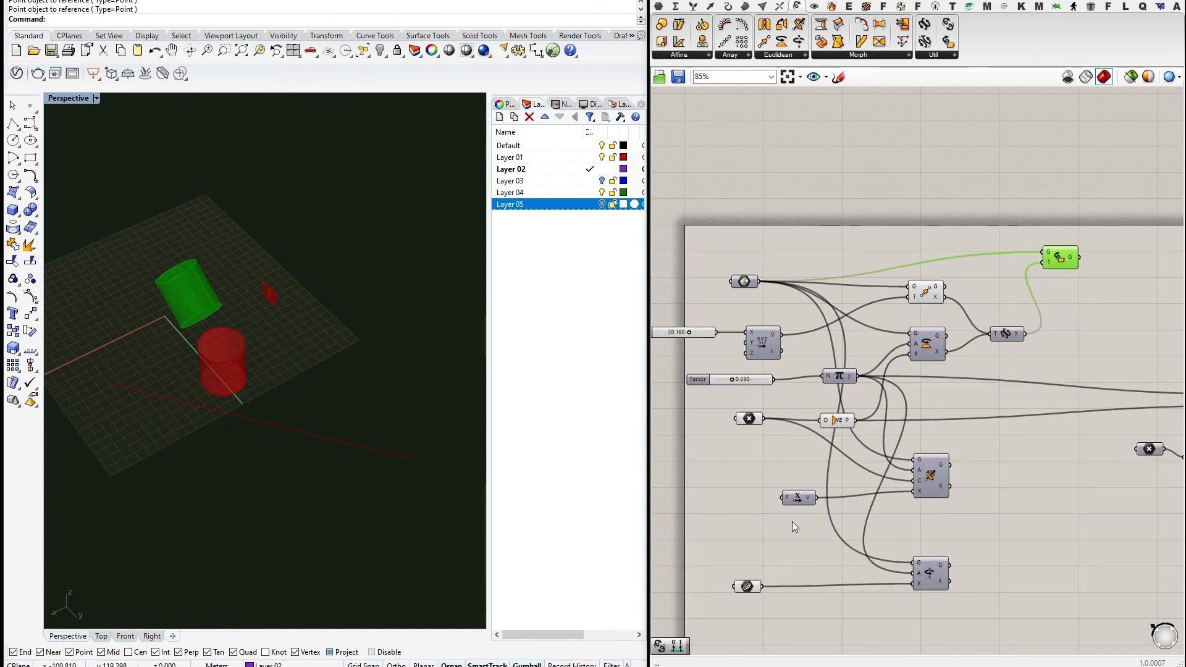
scroll(948, 288, up, 2)
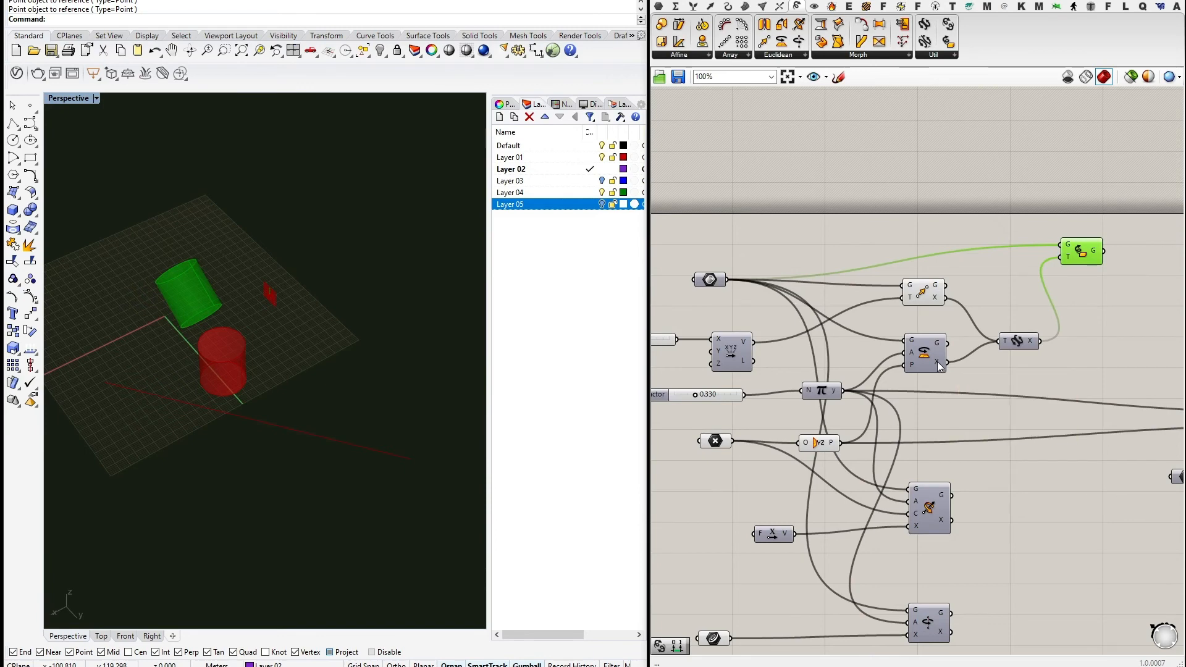
mouse_move(936, 300)
right_drag(1059, 319, 983, 339)
mouse_move(1004, 270)
mouse_down()
mouse_move(1011, 294)
mouse_move(1025, 271)
mouse_up()
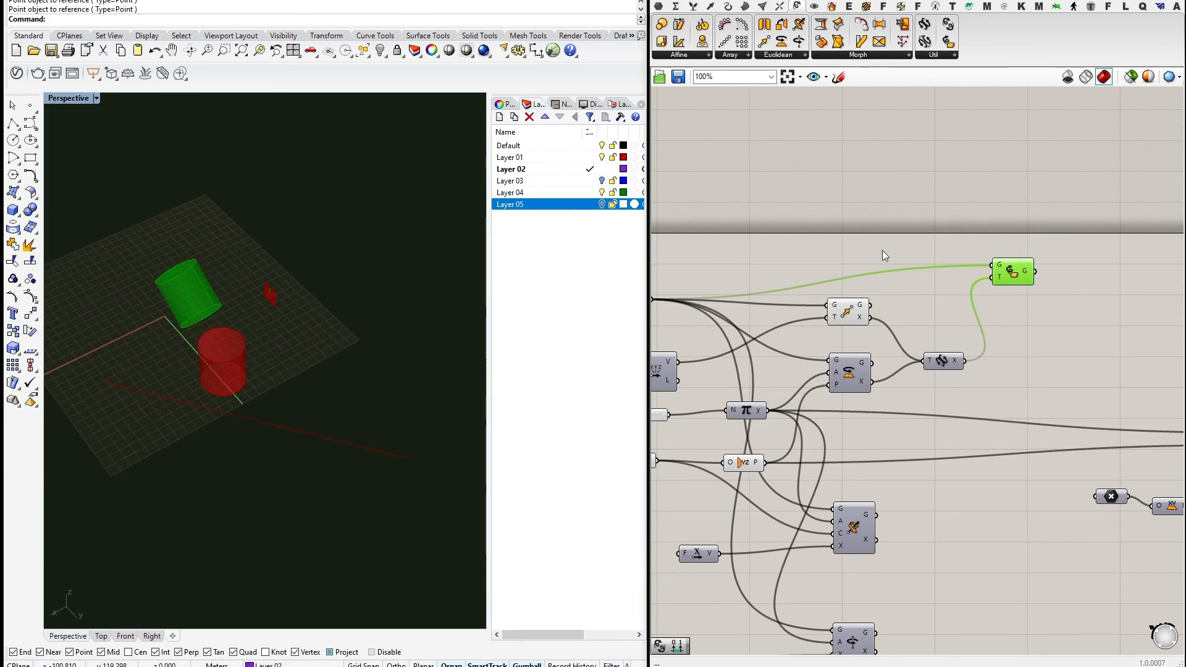
right_drag(879, 242, 1016, 272)
Tune the sliders, ending with X translation 16.690 and Factor 0.120.
drag(704, 387, 724, 389)
click(984, 341)
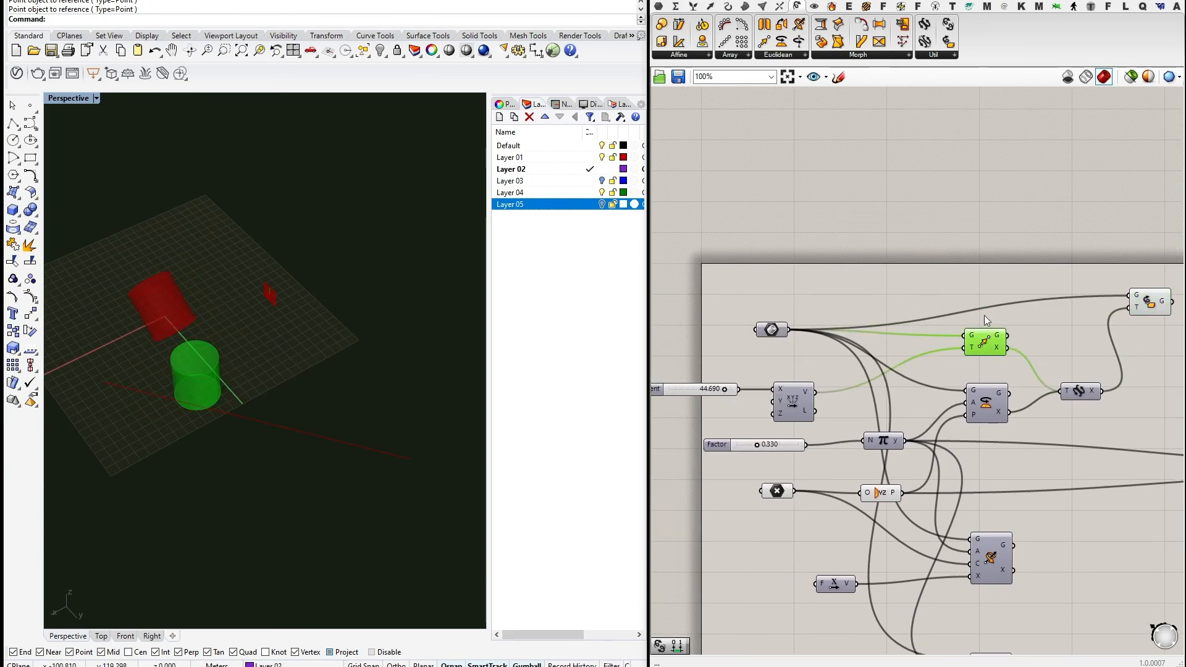
middle_click(982, 277)
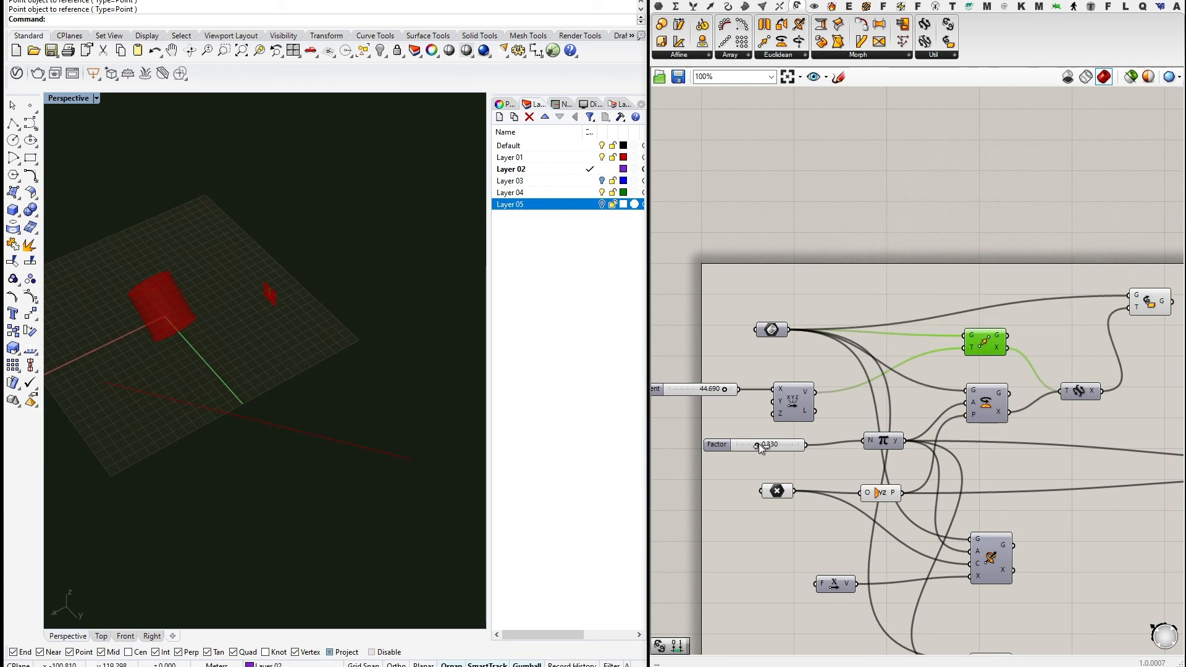
mouse_move(764, 442)
mouse_down()
mouse_move(778, 446)
mouse_move(746, 444)
mouse_up()
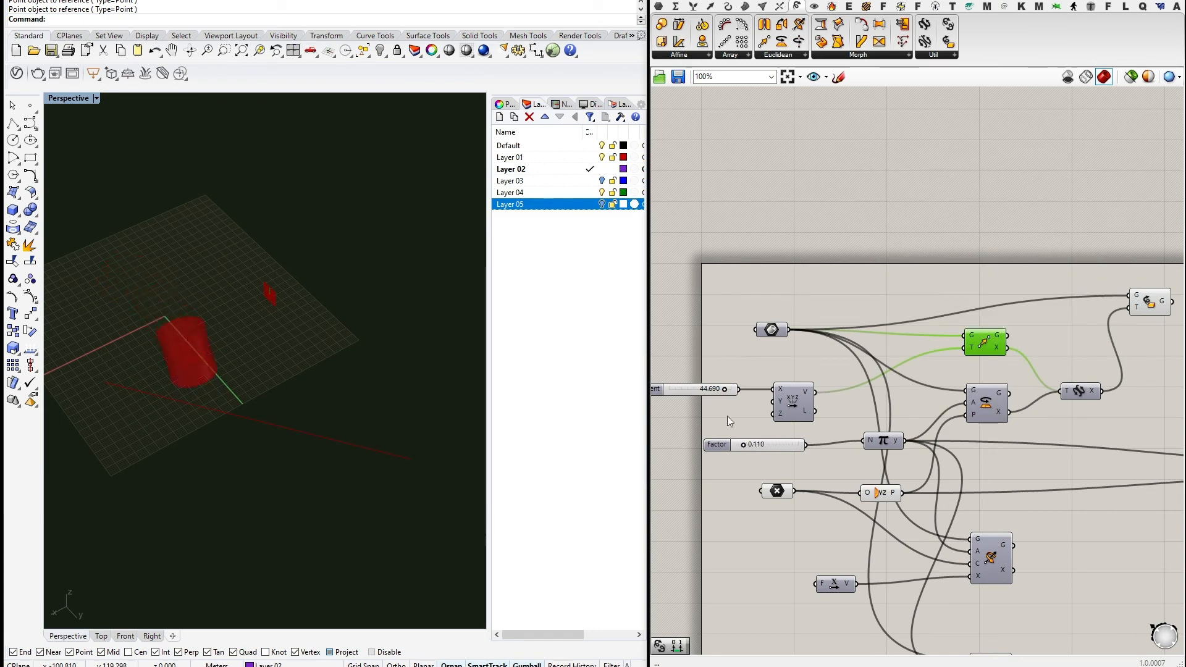
mouse_move(727, 390)
mouse_down()
mouse_move(680, 387)
mouse_move(708, 388)
mouse_up()
right_drag(699, 399, 873, 391)
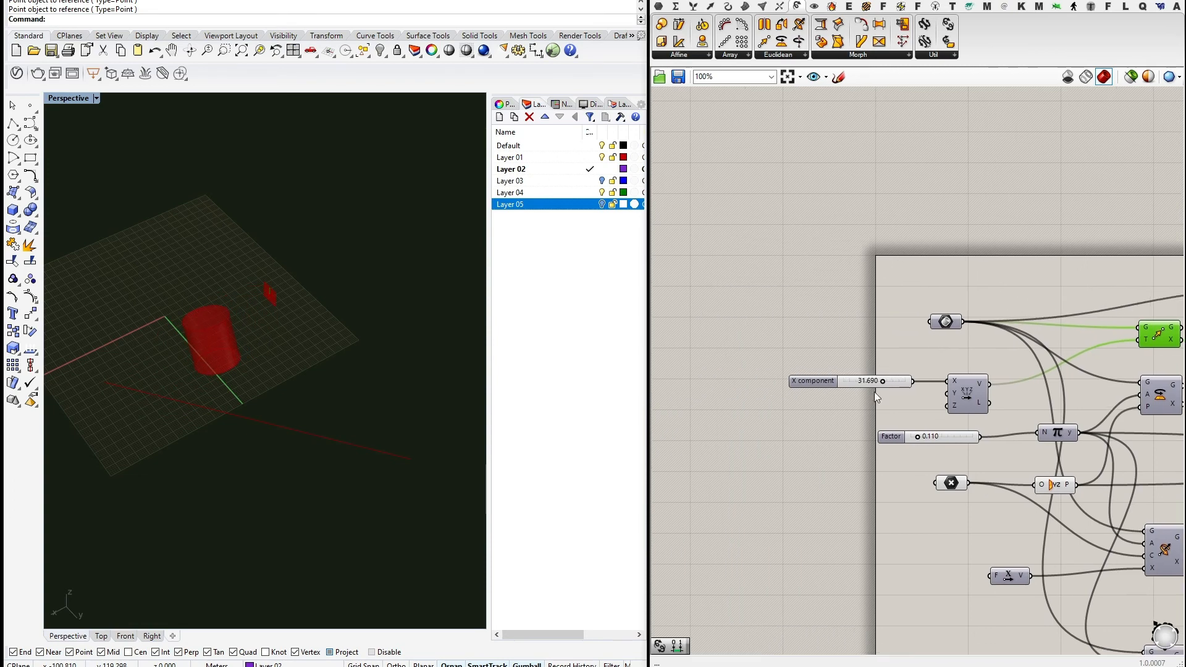
drag(896, 438, 813, 441)
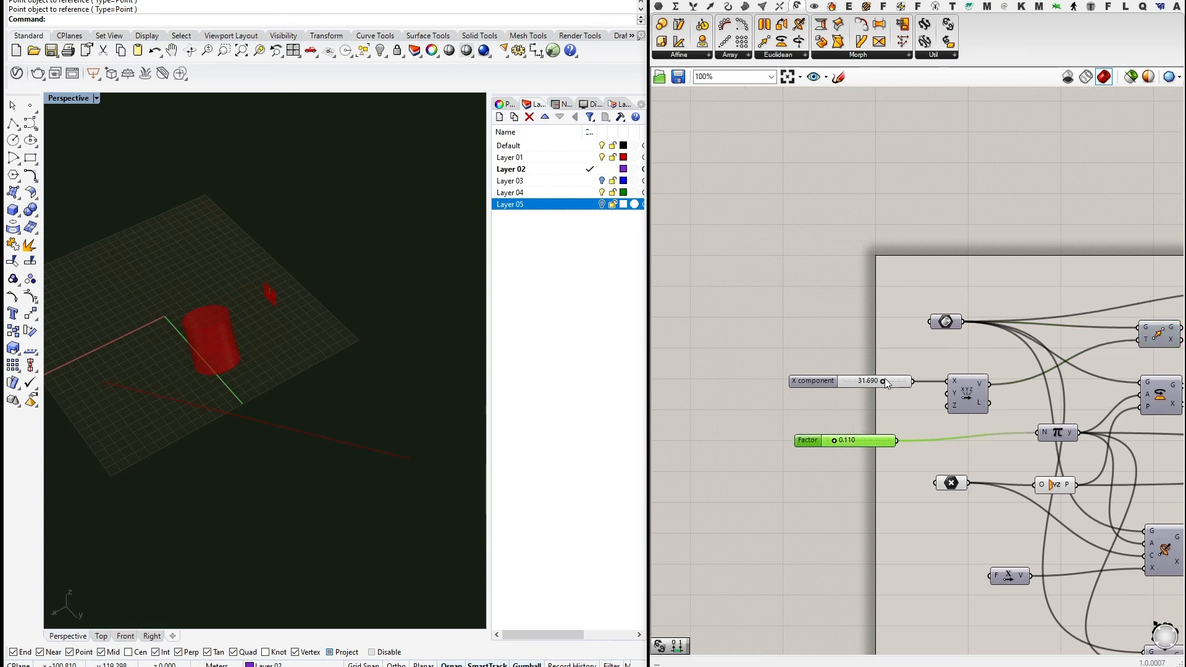
drag(884, 381, 901, 381)
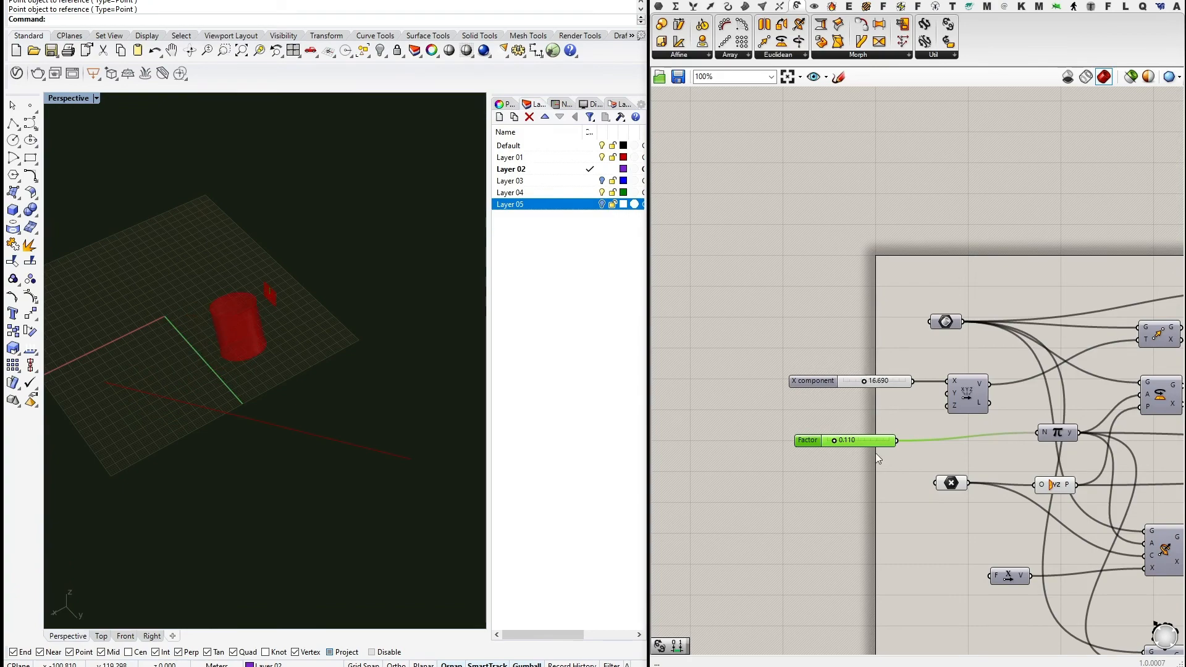
mouse_move(853, 442)
mouse_down()
mouse_move(866, 443)
mouse_move(834, 442)
mouse_up()
scroll(856, 271, down, 3)
scroll(951, 272, up, 3)
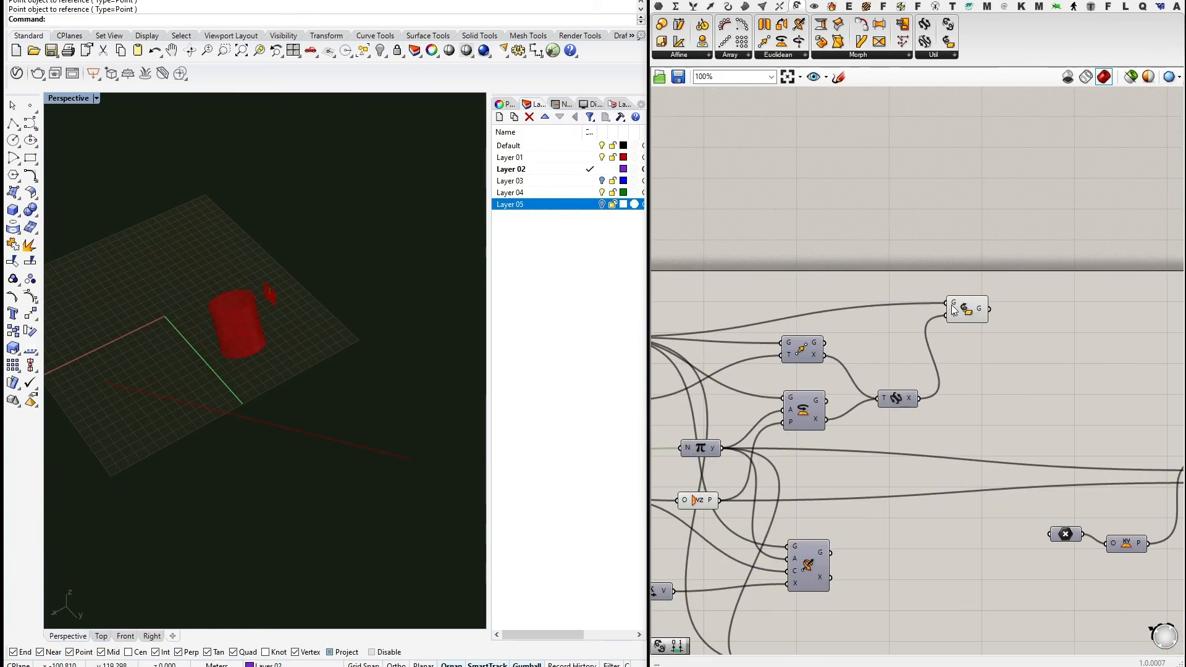
Preview the Transform result on the cylinder and bring up the Util component list.
click(982, 315)
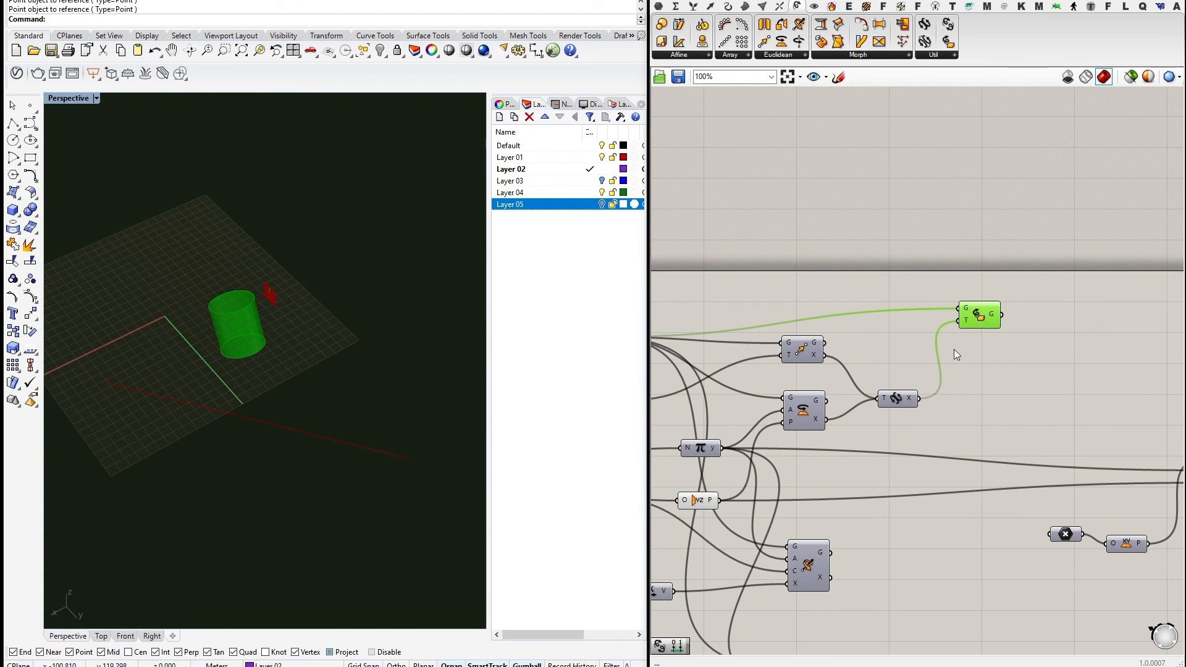
scroll(956, 400, down, 3)
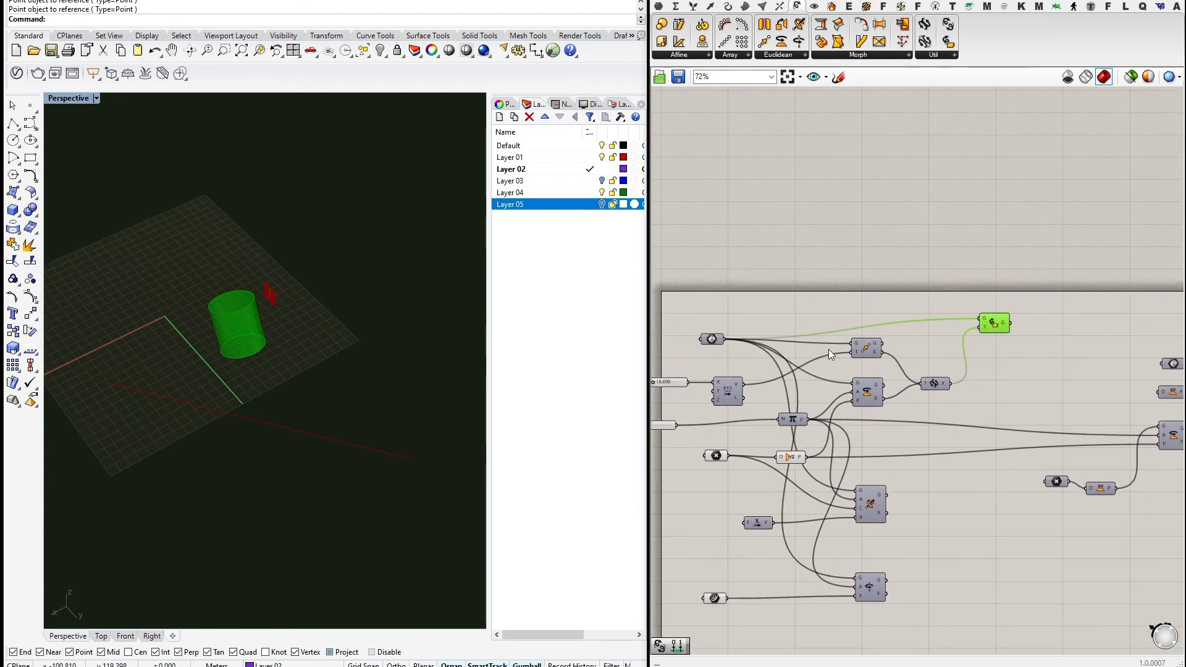
right_drag(998, 358, 937, 348)
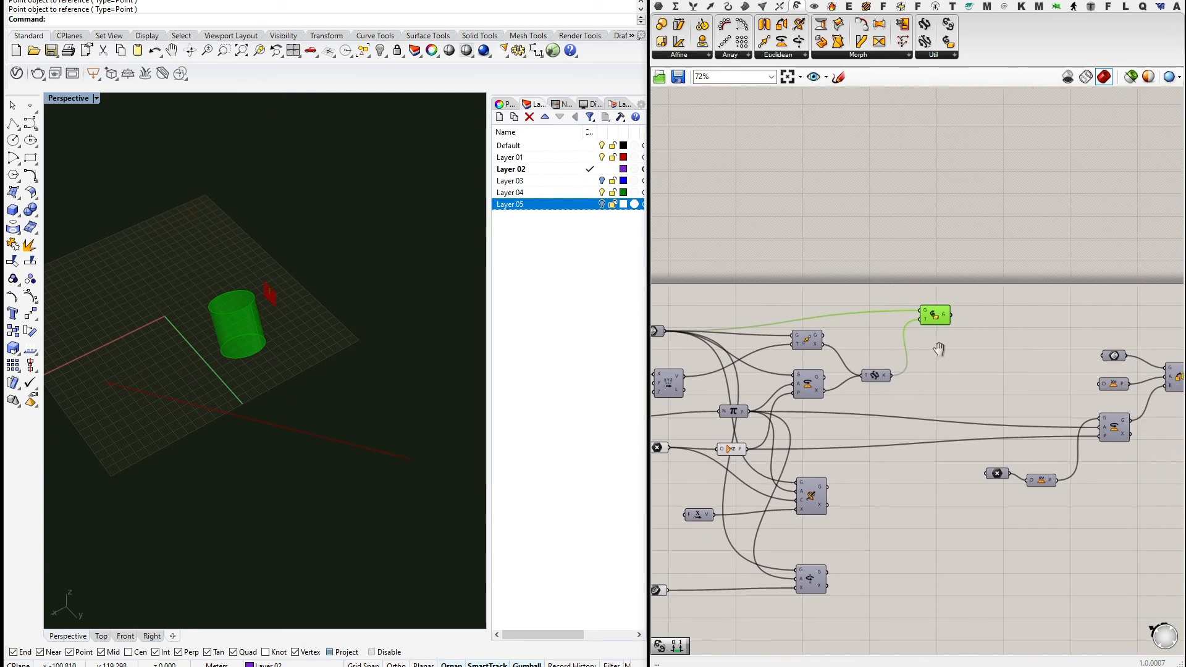
scroll(855, 276, up, 2)
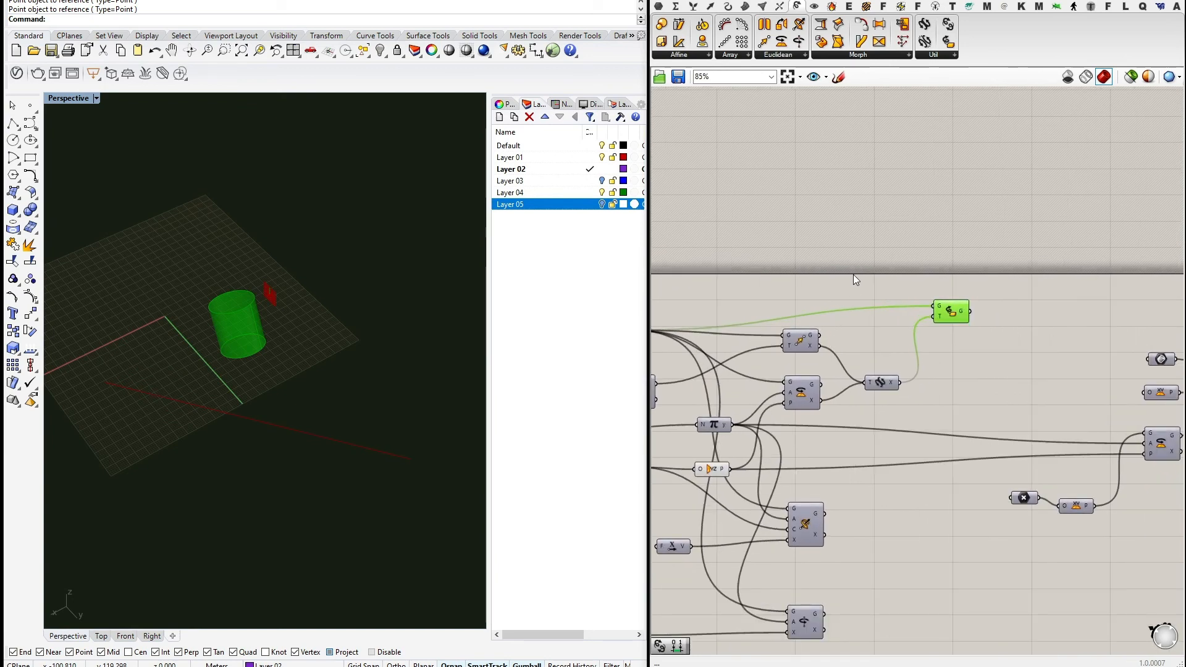
click(937, 55)
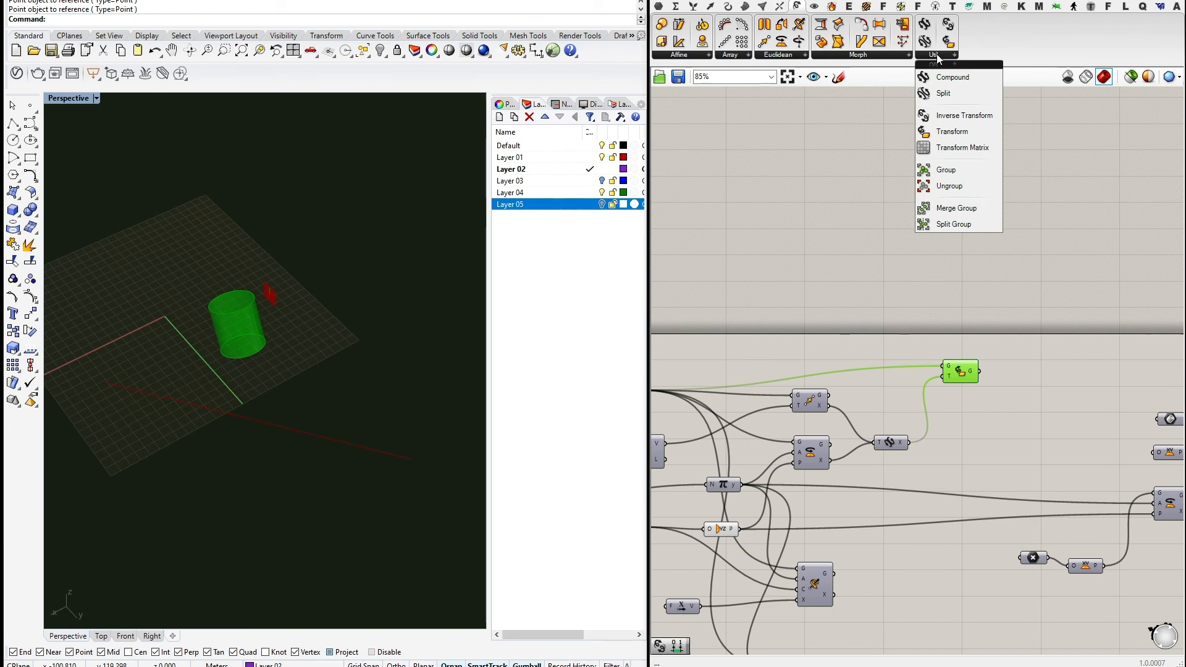
Place an Inverse Transform component beside the Compound component.
click(955, 116)
click(949, 339)
scroll(977, 285, up, 3)
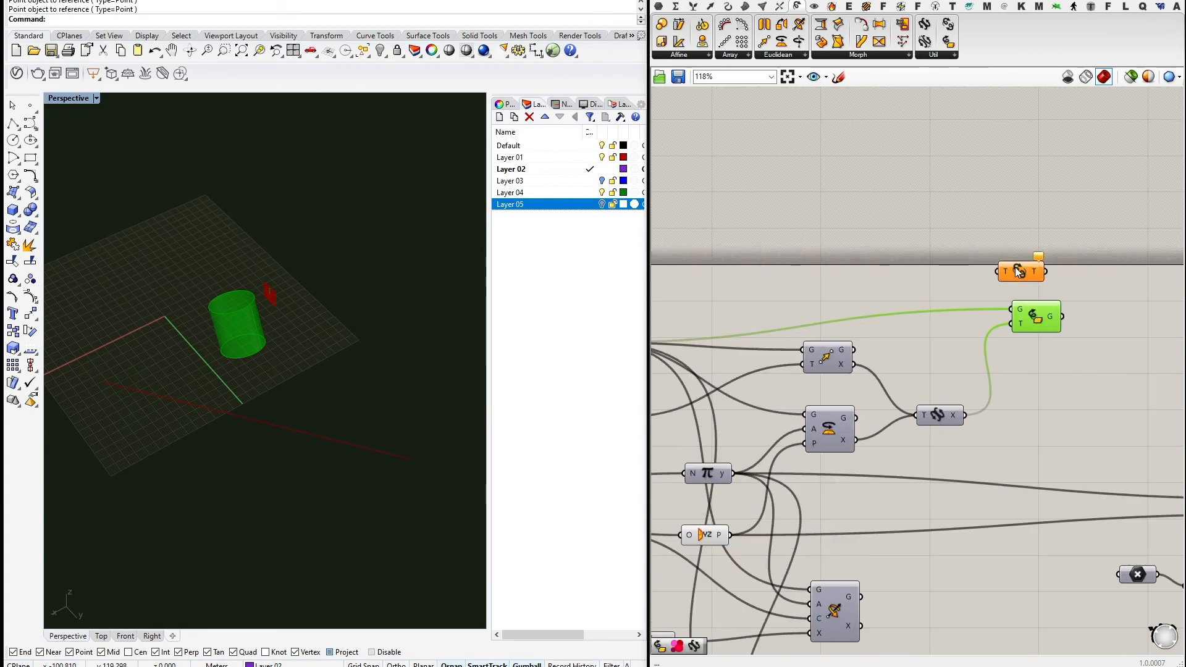
drag(1018, 271, 1010, 322)
scroll(1034, 295, down, 3)
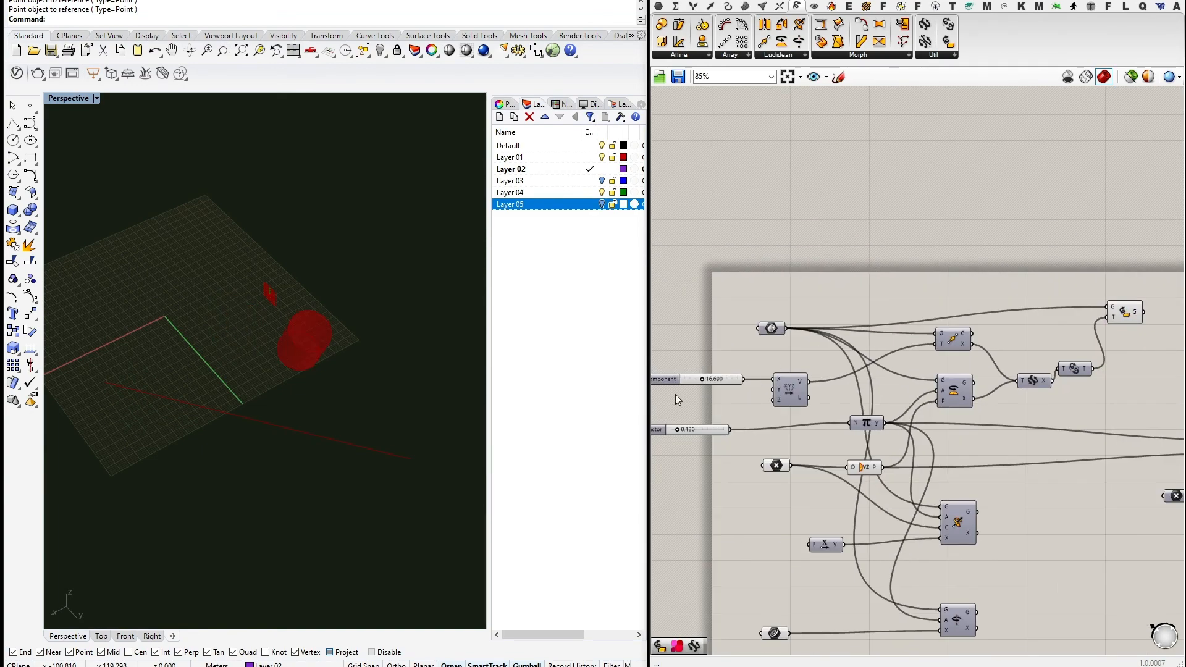
right_drag(676, 395, 791, 416)
scroll(791, 416, up, 1)
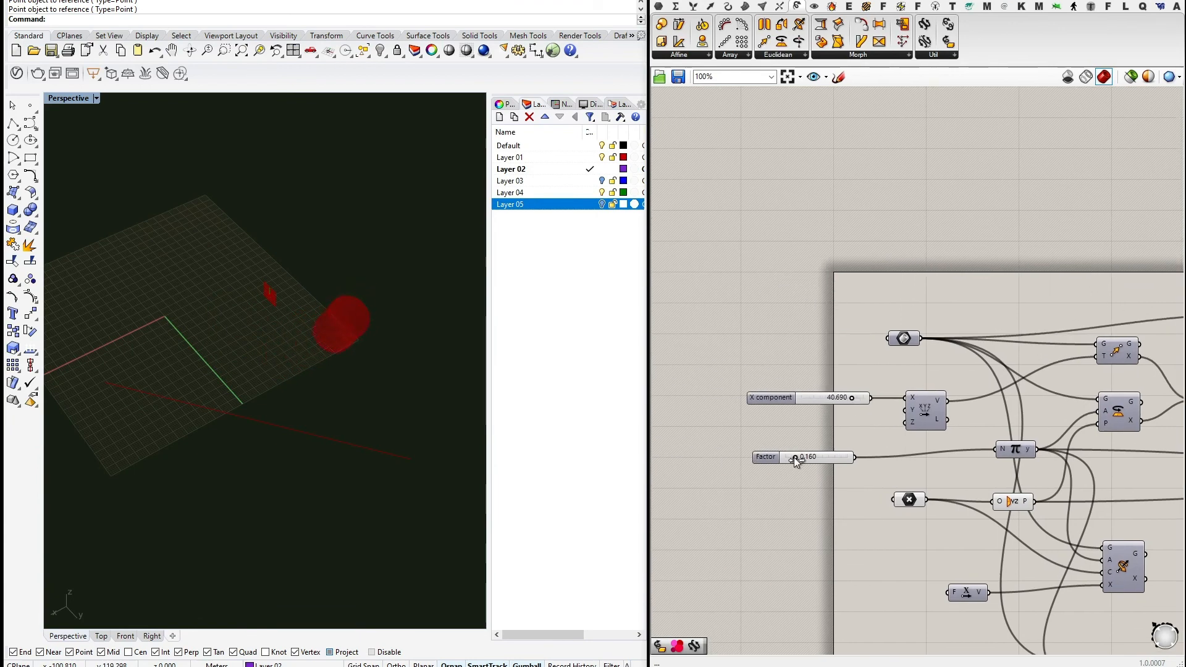
Raise the Factor slider to rotate the cylinder.
mouse_move(819, 457)
mouse_down()
mouse_move(785, 446)
mouse_move(813, 458)
mouse_up()
scroll(1043, 281, down, 2)
right_drag(1044, 282, 768, 302)
scroll(767, 301, down, 1)
scroll(929, 339, up, 3)
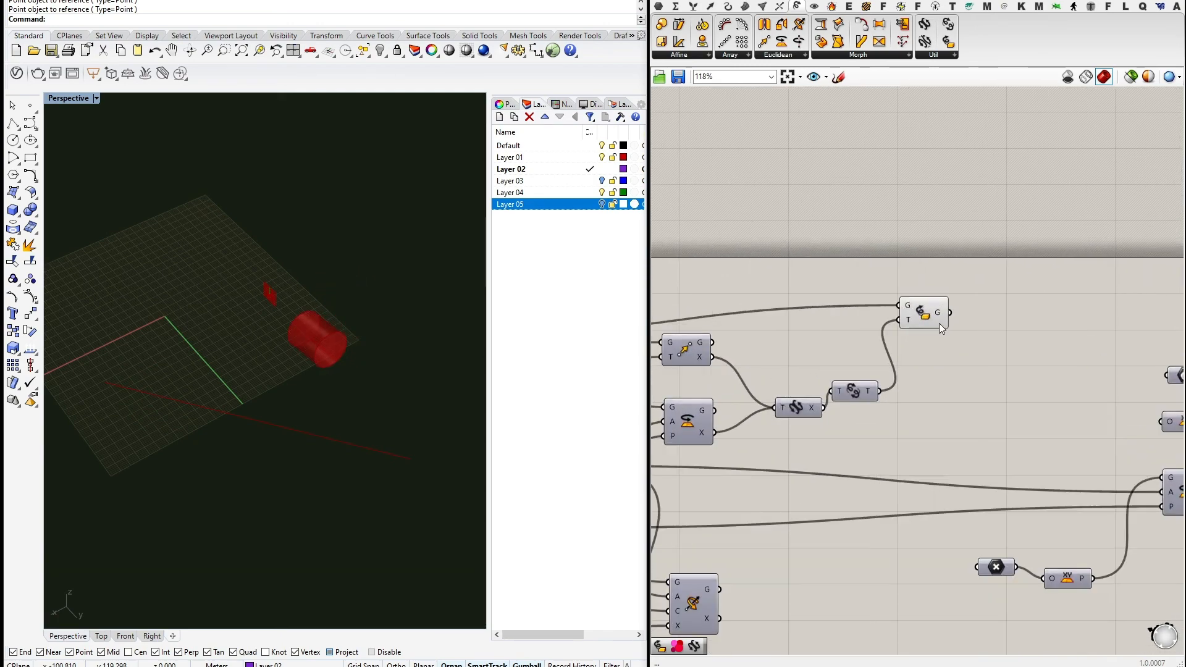
Align the Inverse Transform, Transform and Compound components into a tidy row.
click(877, 395)
drag(948, 326, 984, 331)
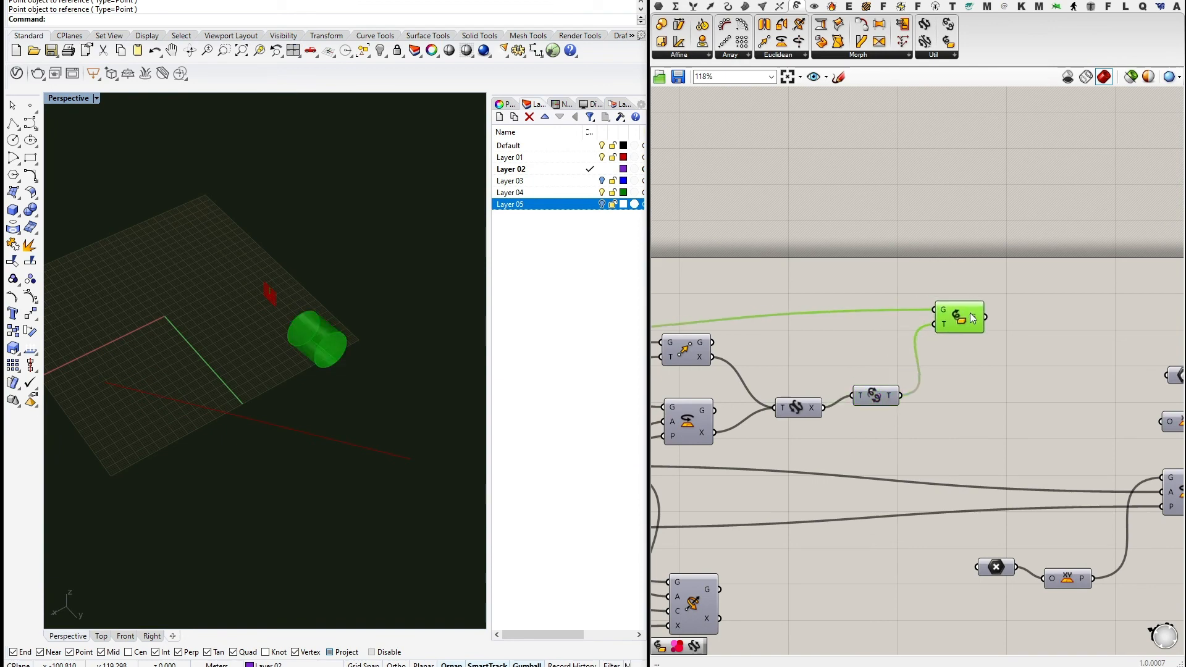
drag(868, 398, 876, 410)
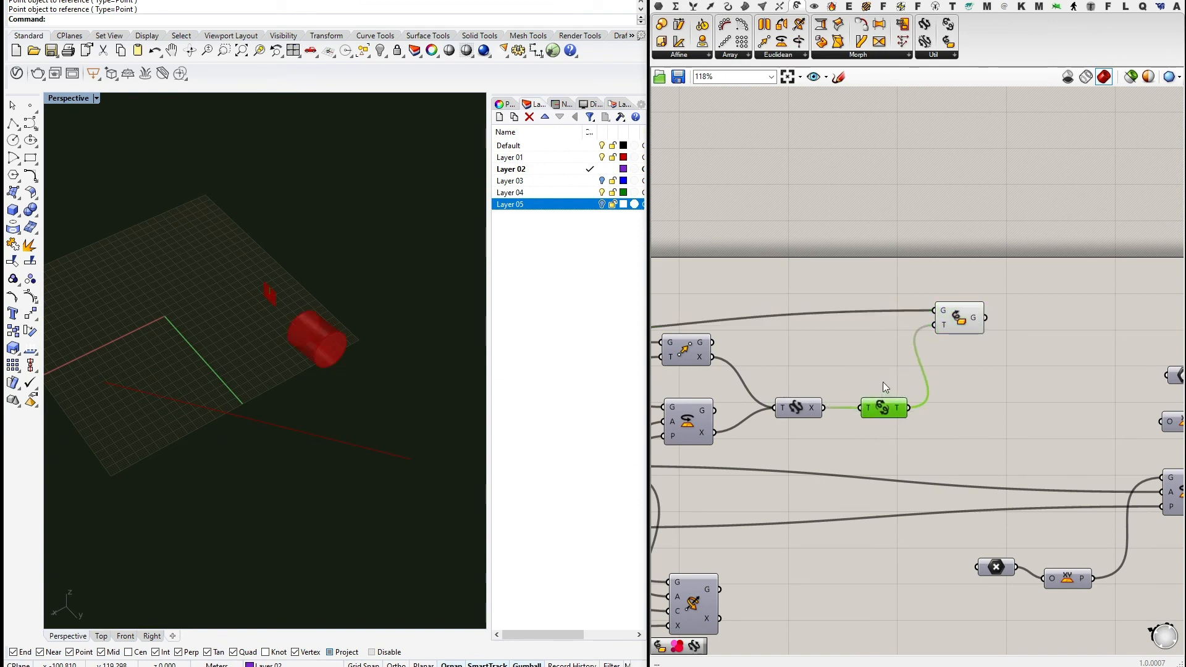
drag(958, 326, 988, 329)
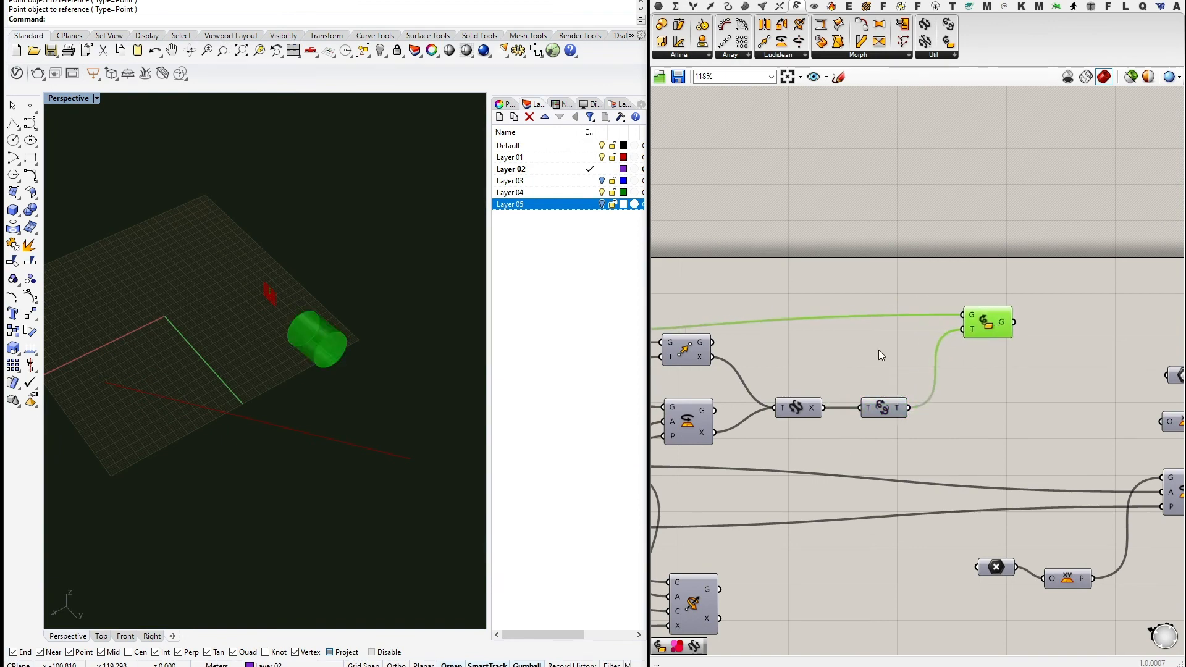
right_drag(852, 331, 931, 336)
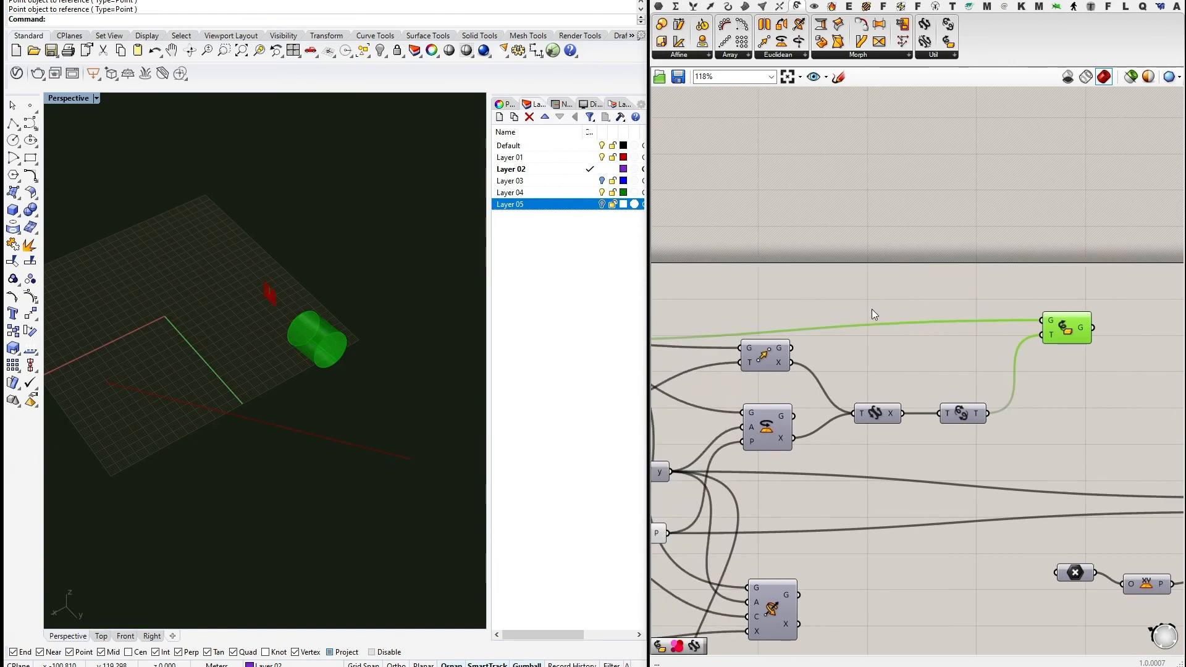
right_drag(883, 318, 835, 280)
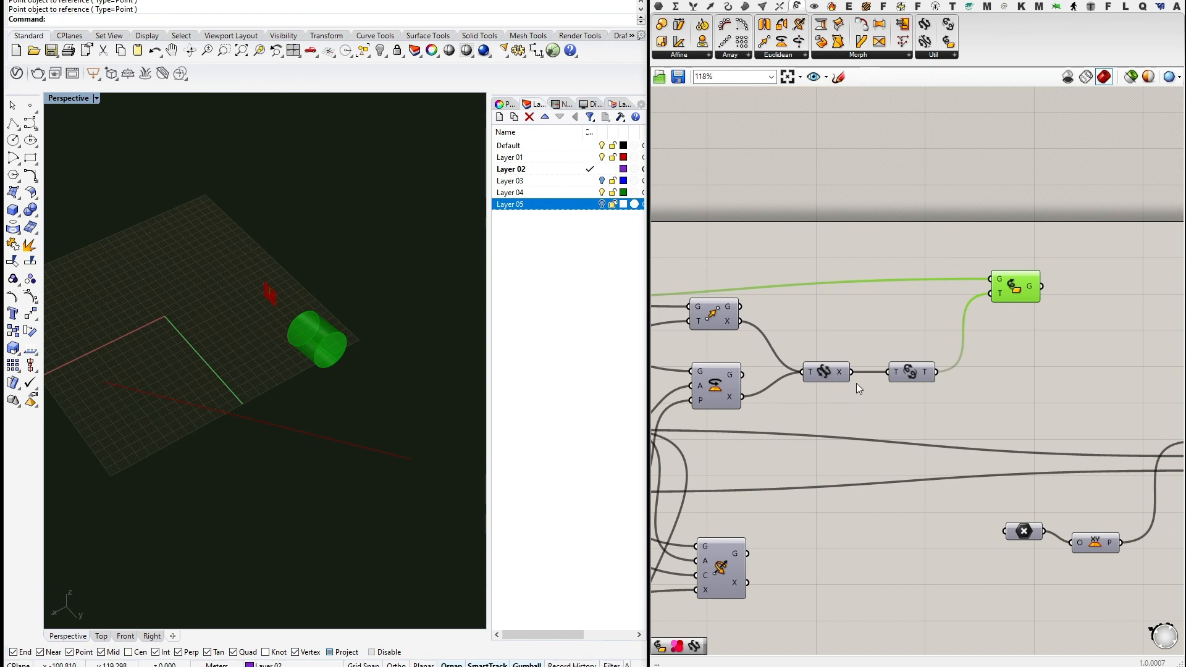
mouse_move(914, 380)
mouse_down()
mouse_move(899, 377)
mouse_move(931, 370)
mouse_up()
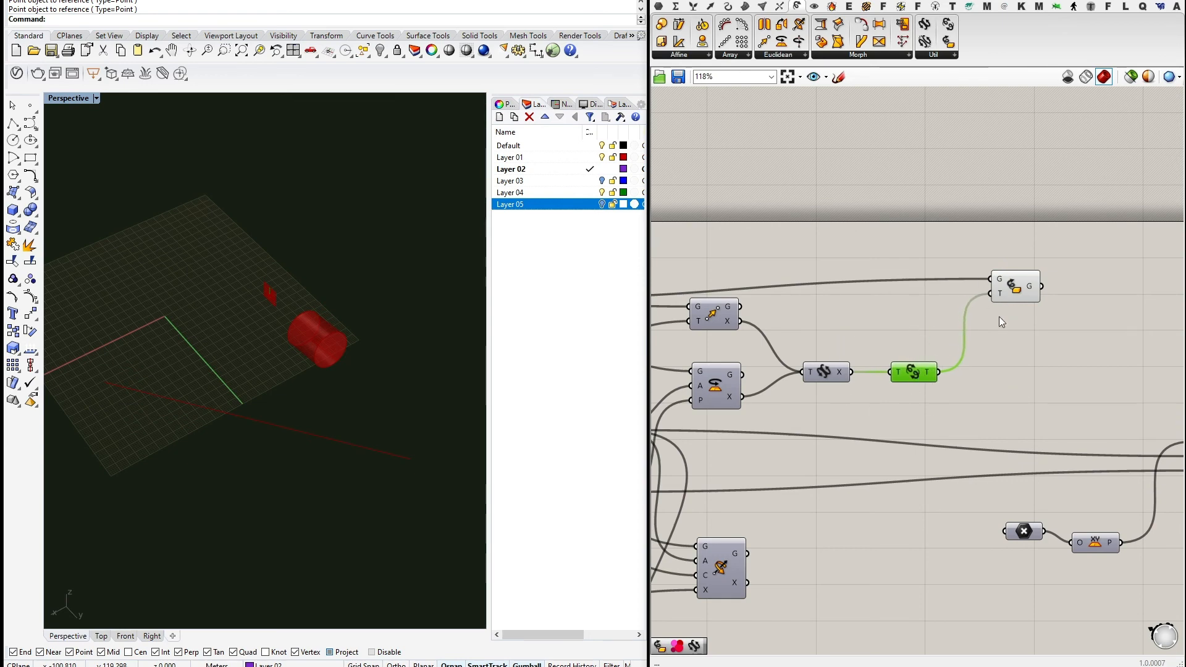
right_drag(1027, 300, 998, 344)
Preview the Transform result and show the Util component list.
click(997, 338)
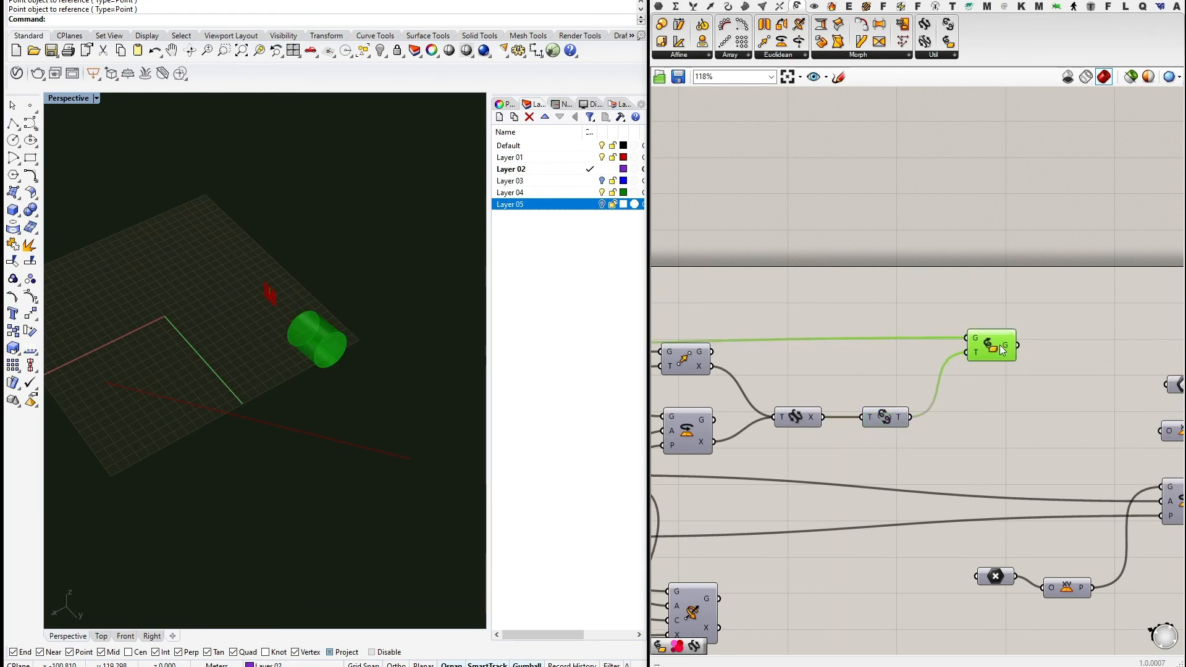
scroll(938, 358, down, 3)
click(940, 55)
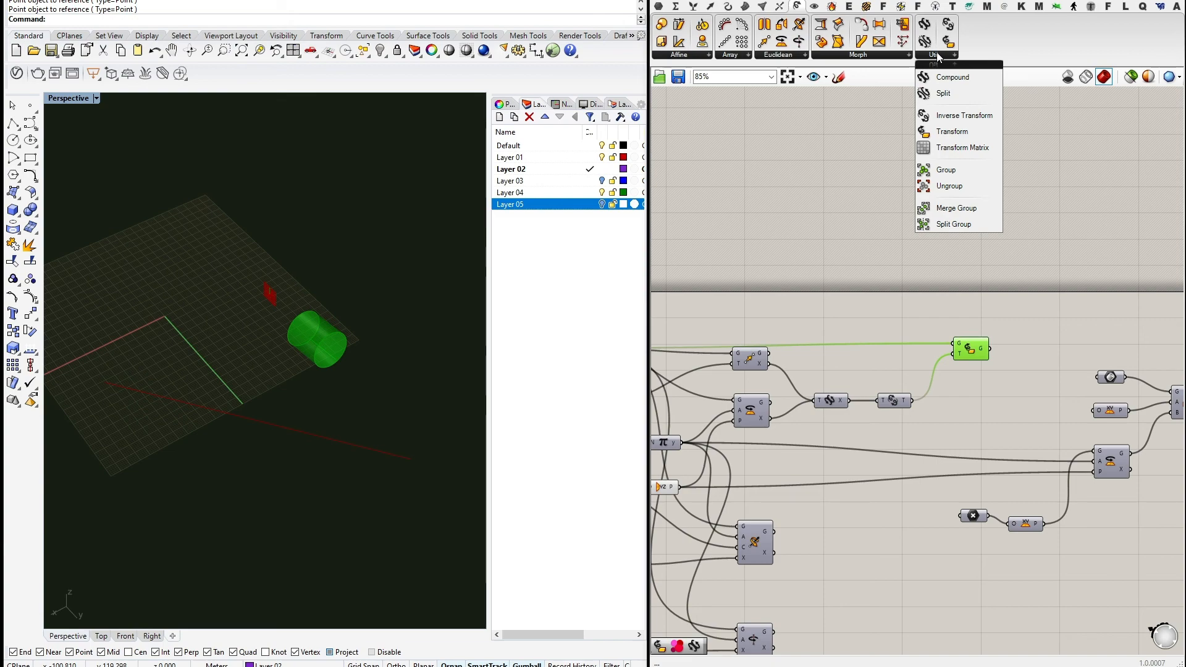
Add a Split component below the chain, fed by Compound's transformation.
click(940, 93)
click(948, 251)
drag(954, 258, 972, 418)
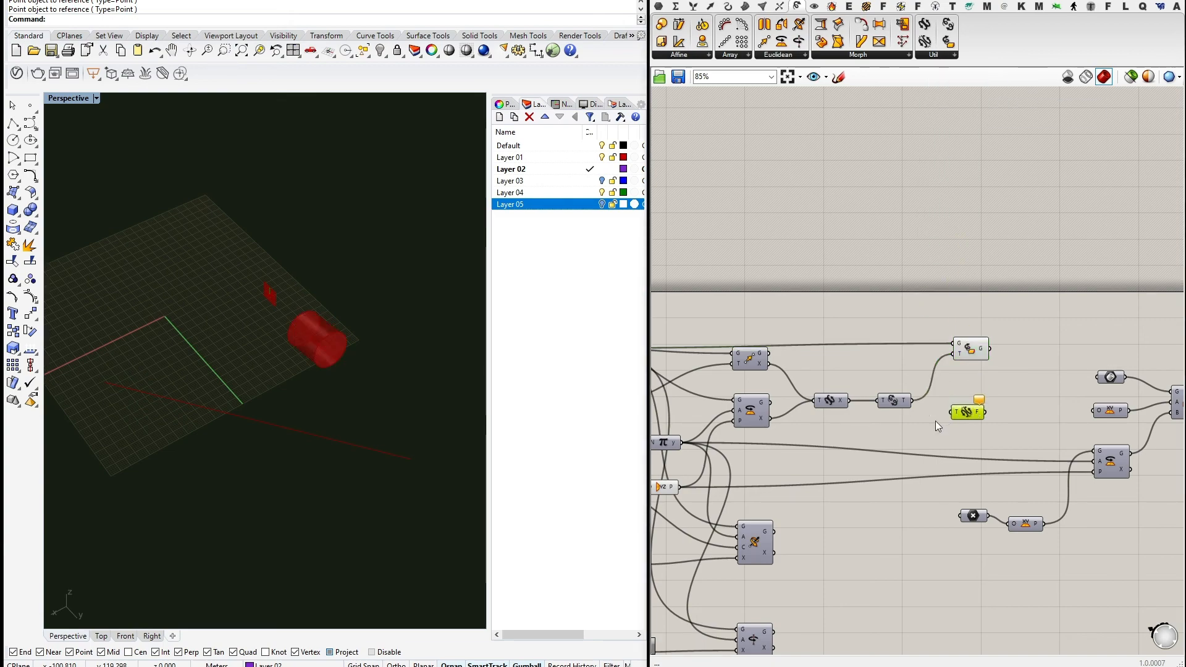
scroll(934, 420, up, 3)
drag(900, 387, 956, 413)
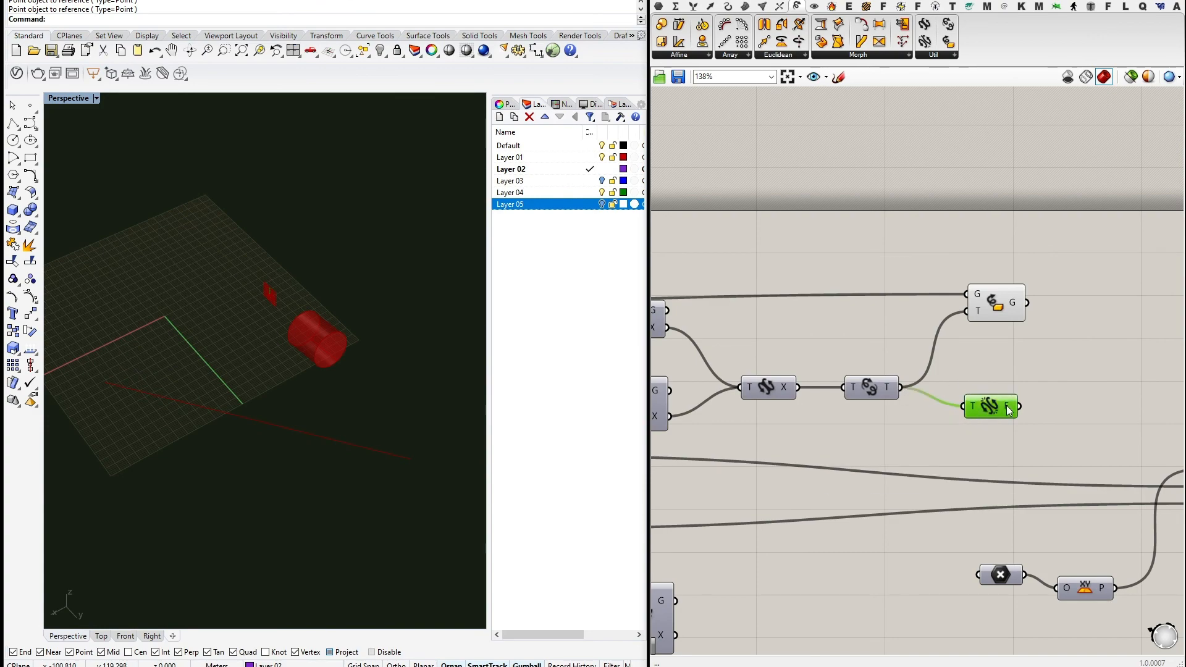
scroll(983, 393, down, 3)
scroll(962, 397, up, 4)
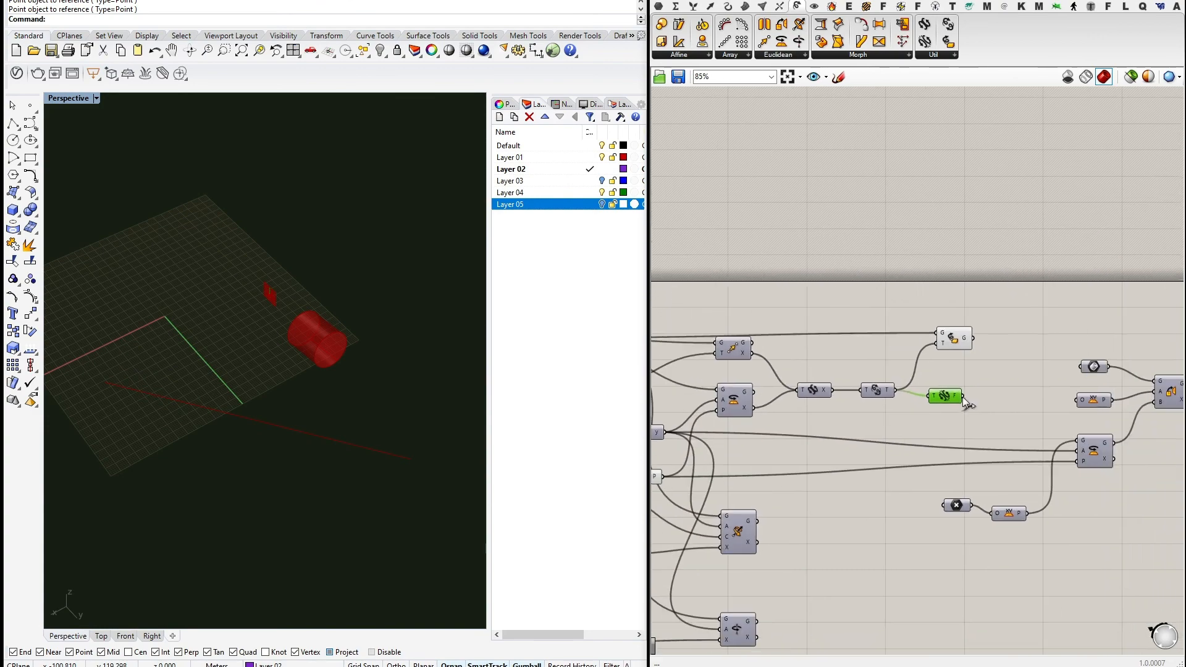
Recentre the view on Split, preview the transformed cylinder, then select Split.
right_drag(892, 381, 975, 348)
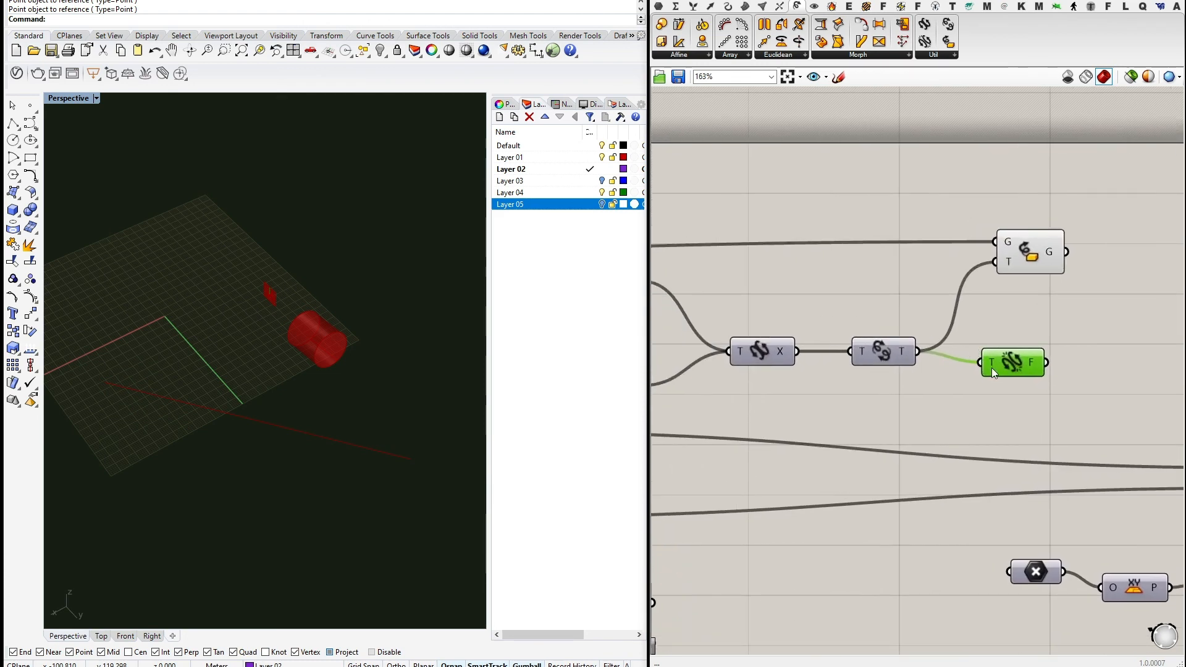
drag(1000, 363, 1010, 372)
right_drag(1051, 340, 992, 339)
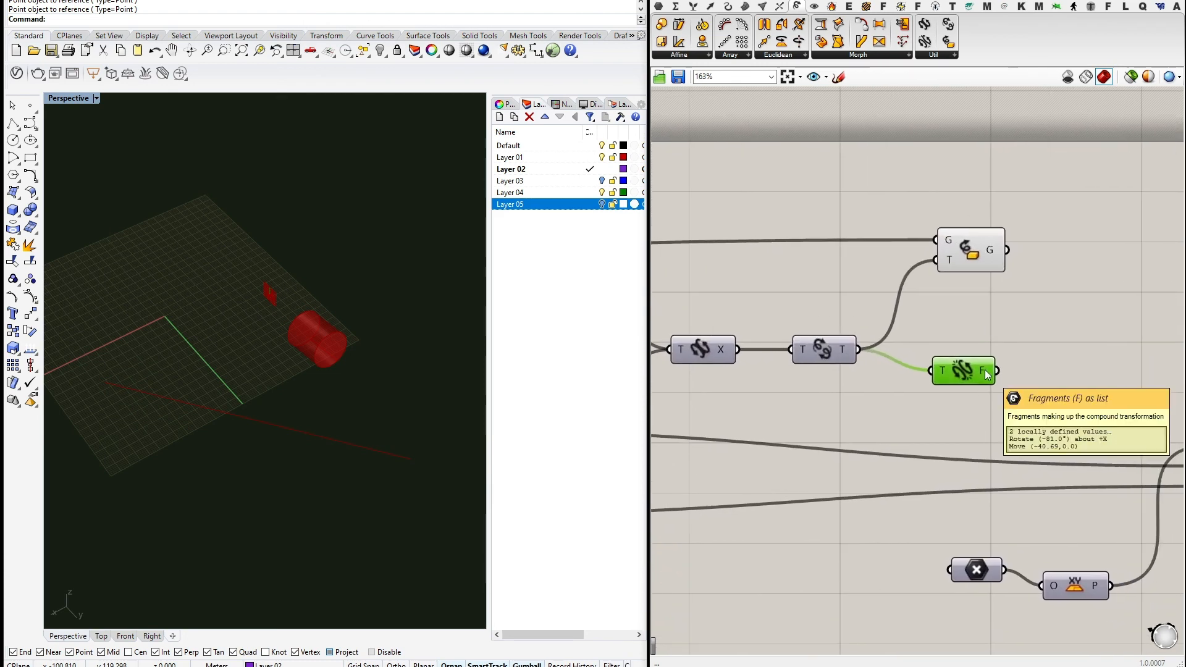
scroll(1005, 310, down, 3)
click(899, 300)
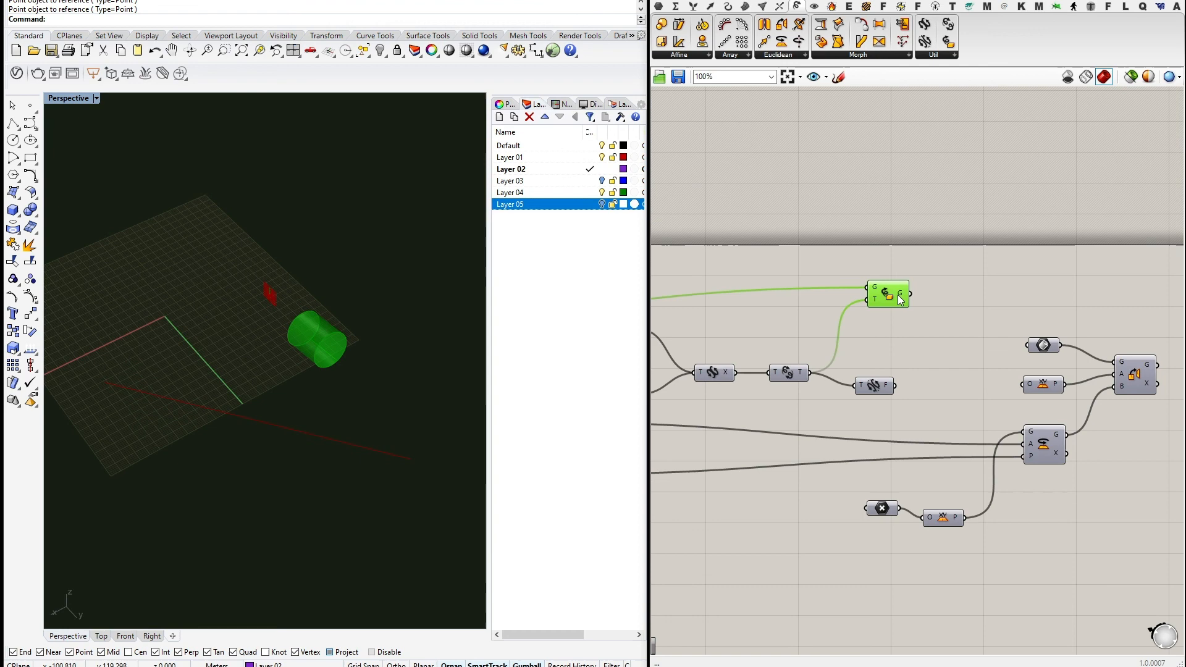
click(873, 385)
scroll(865, 398, down, 2)
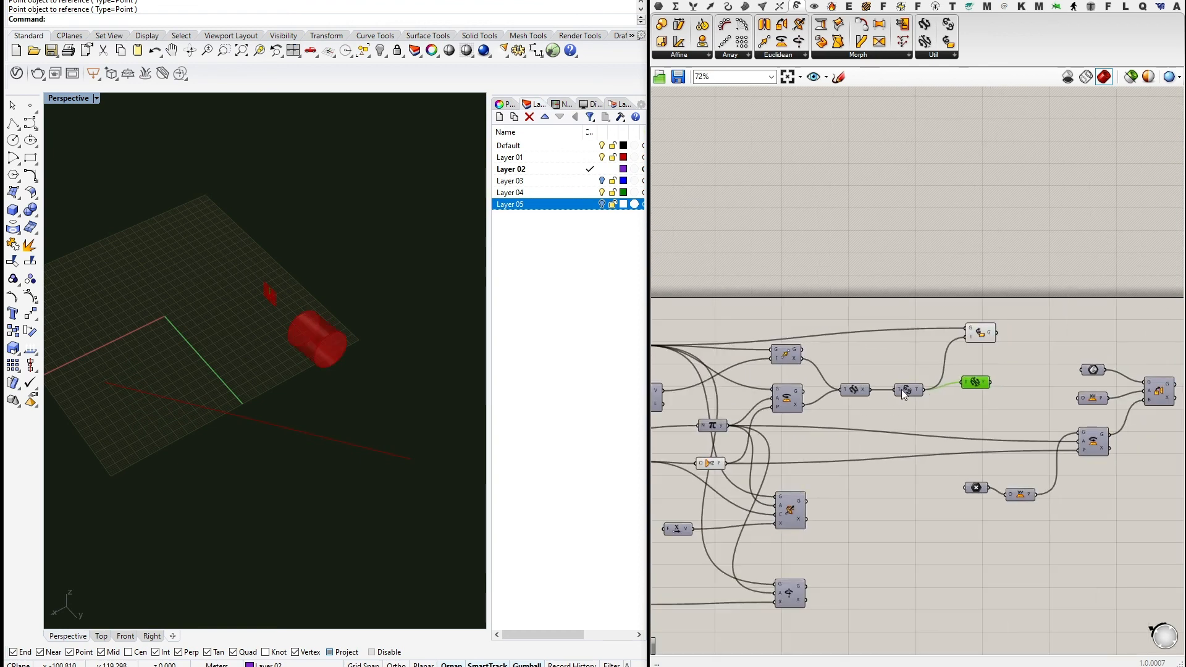
Move Split up beside the Compound component and frame the definition's left side.
drag(902, 389, 898, 392)
scroll(987, 391, up, 4)
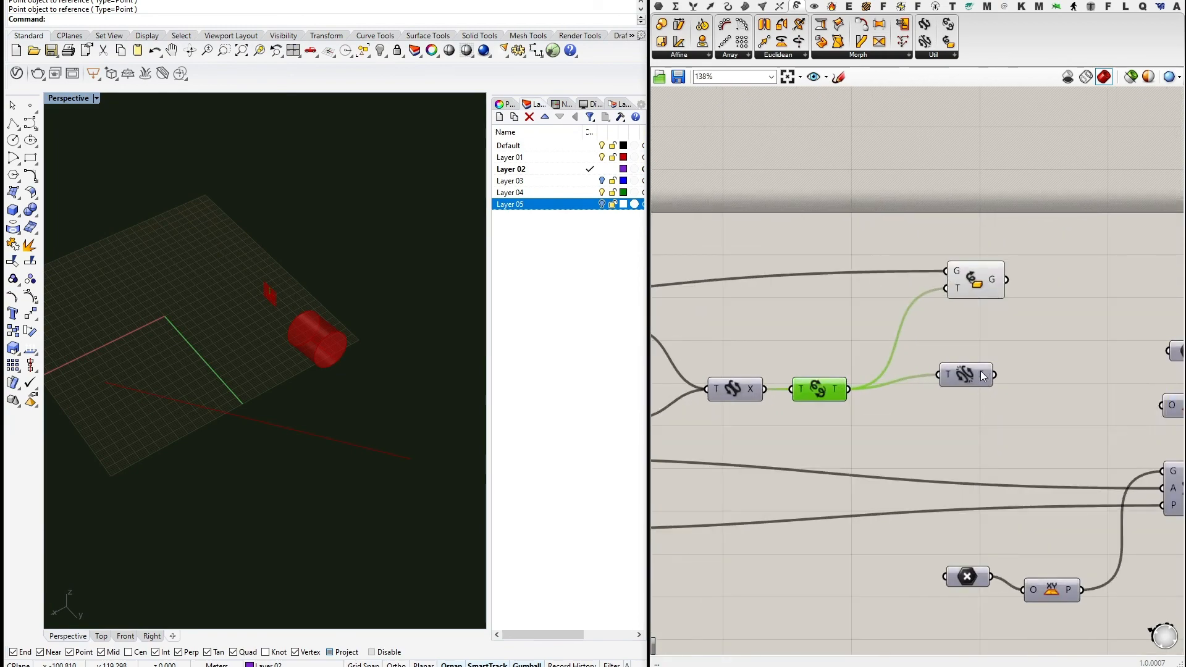
drag(966, 376, 921, 391)
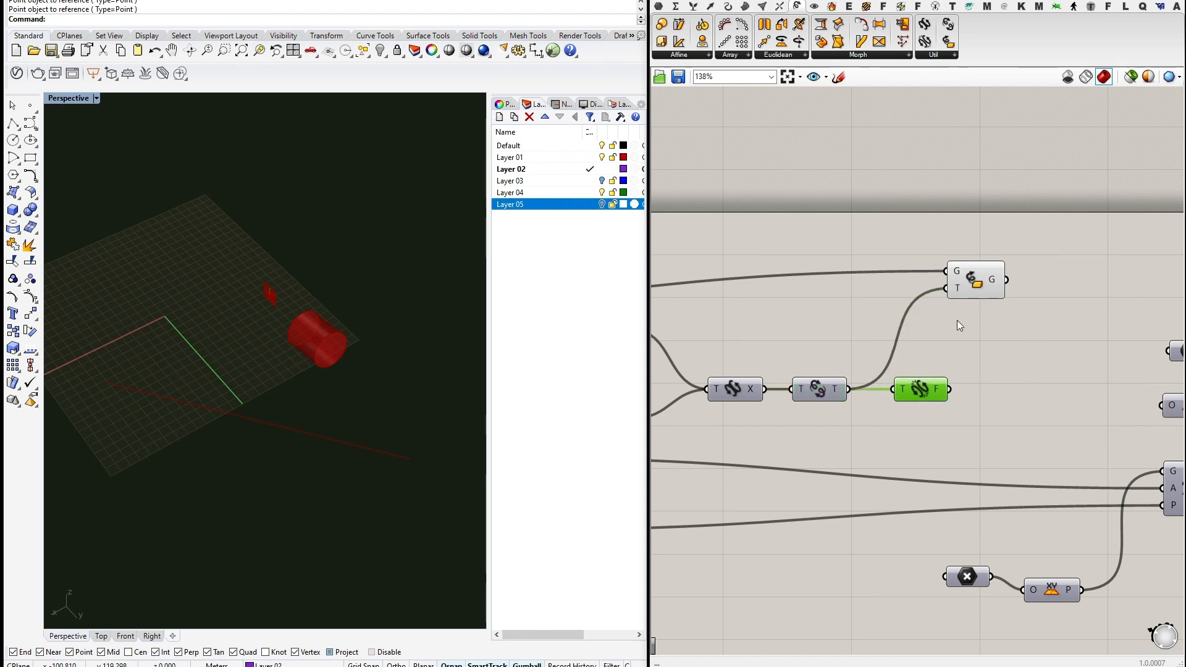
scroll(919, 284, down, 4)
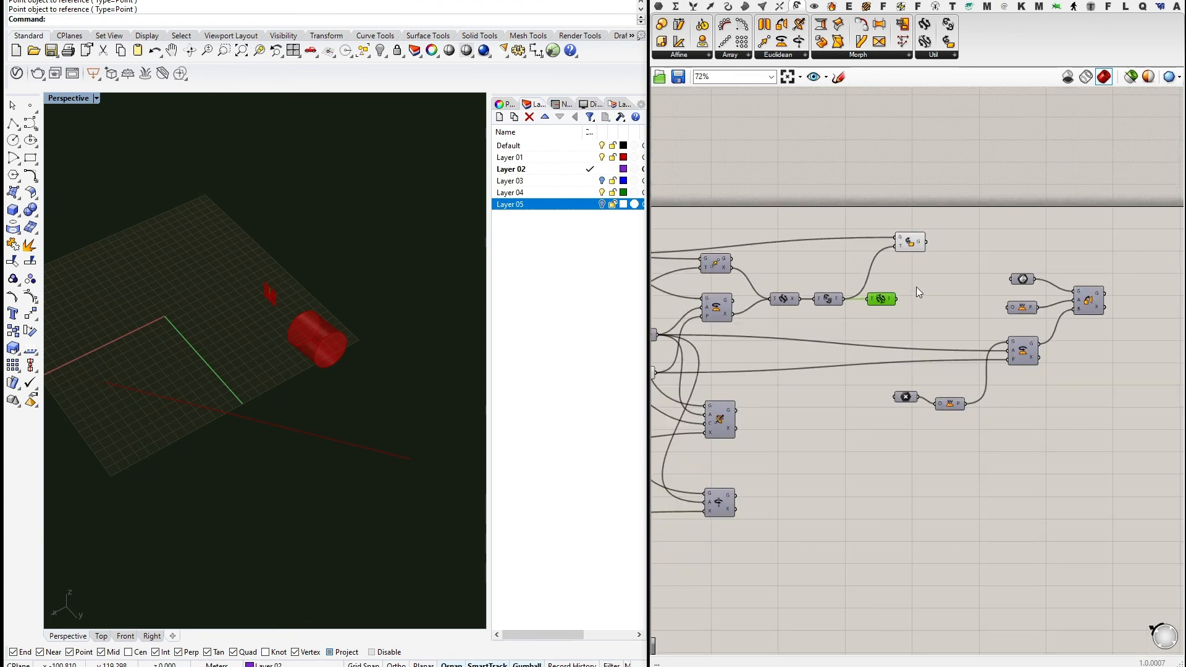
right_drag(917, 286, 1012, 326)
scroll(1010, 288, down, 2)
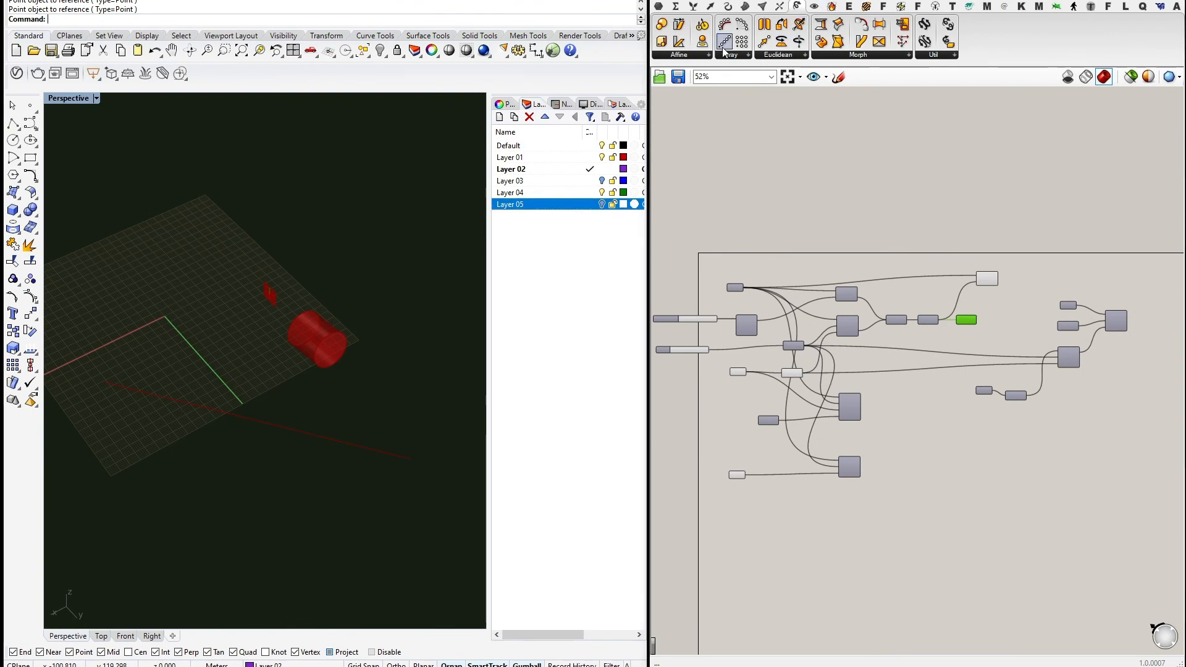
Place a Mirror component from the Euclidean list onto the canvas.
click(780, 55)
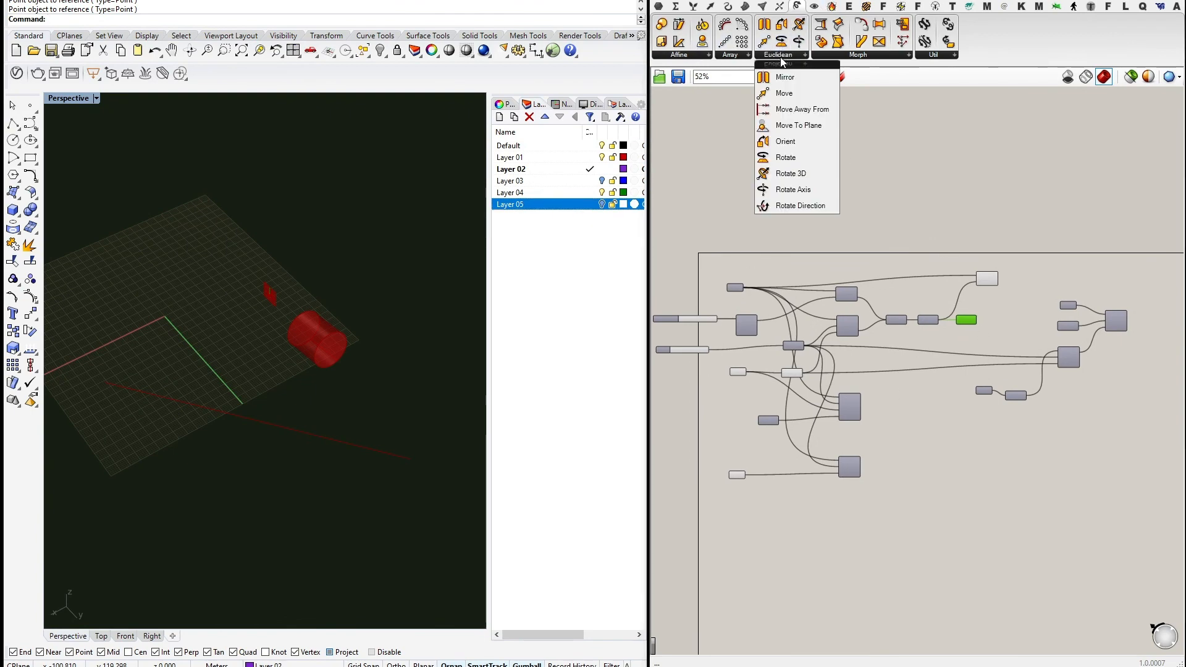
drag(798, 82, 872, 291)
scroll(834, 191, up, 4)
scroll(833, 265, up, 2)
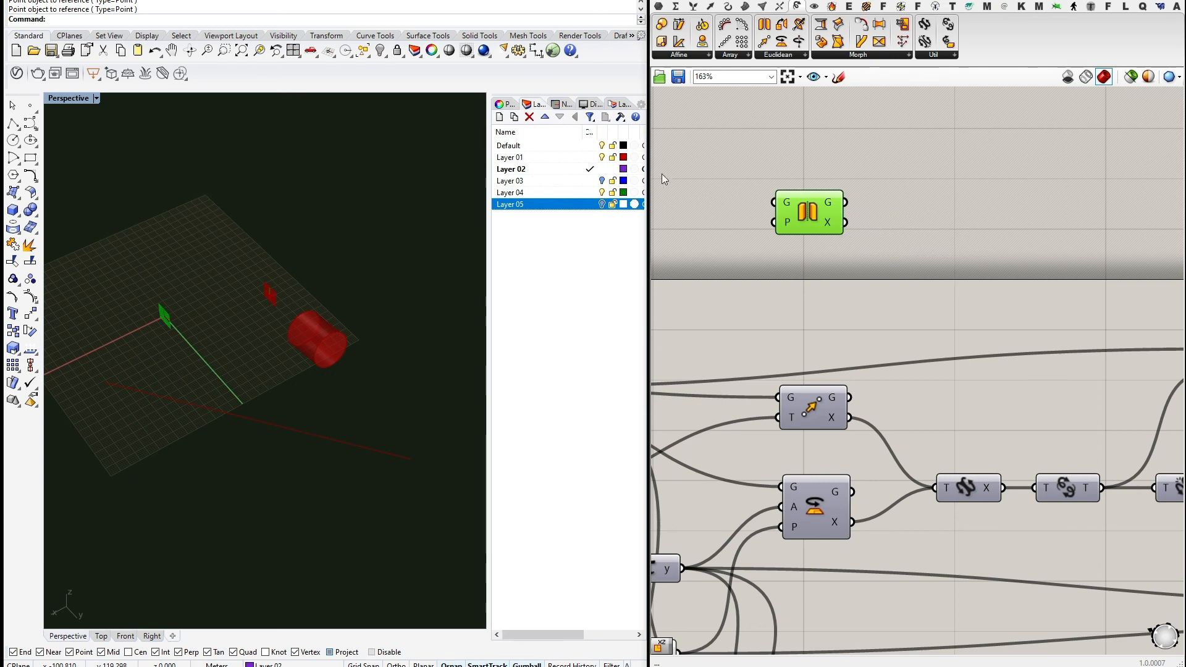
Add a Scale component above Mirror and box-select both.
click(682, 56)
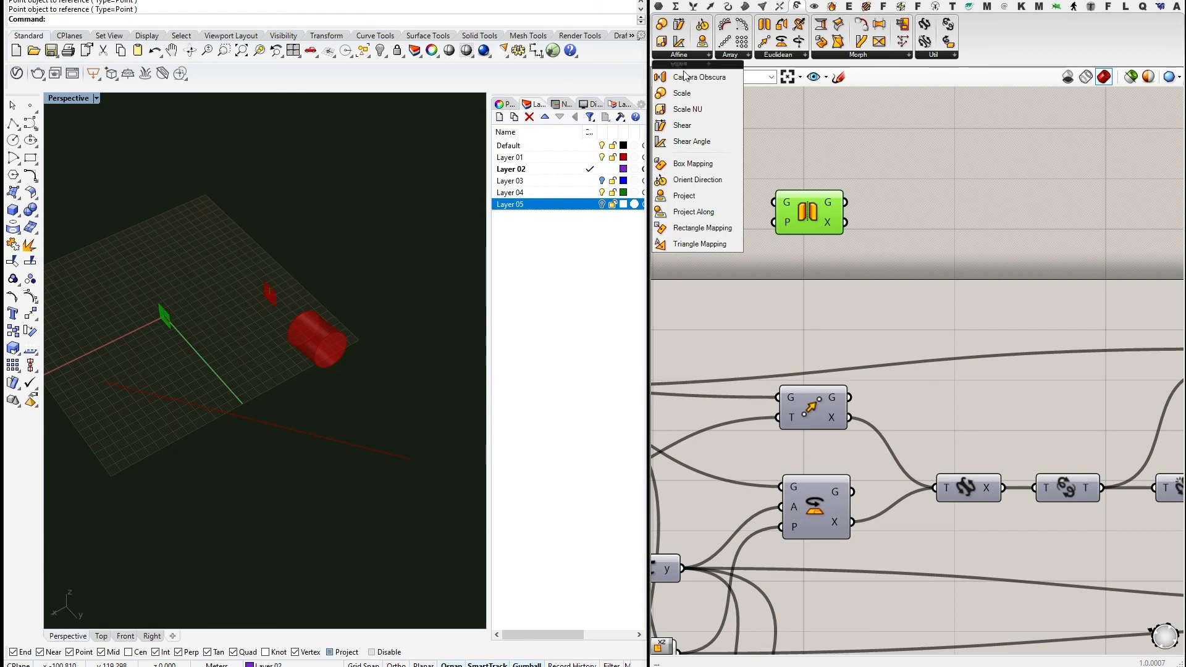
click(685, 92)
click(813, 155)
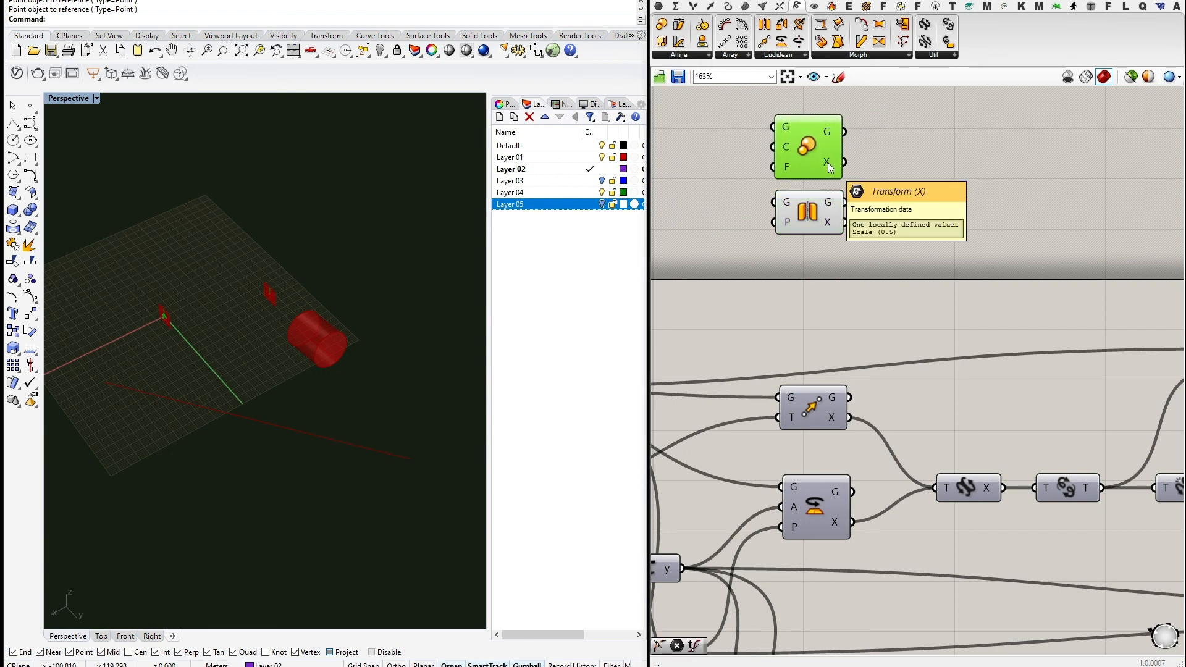
scroll(850, 215, down, 4)
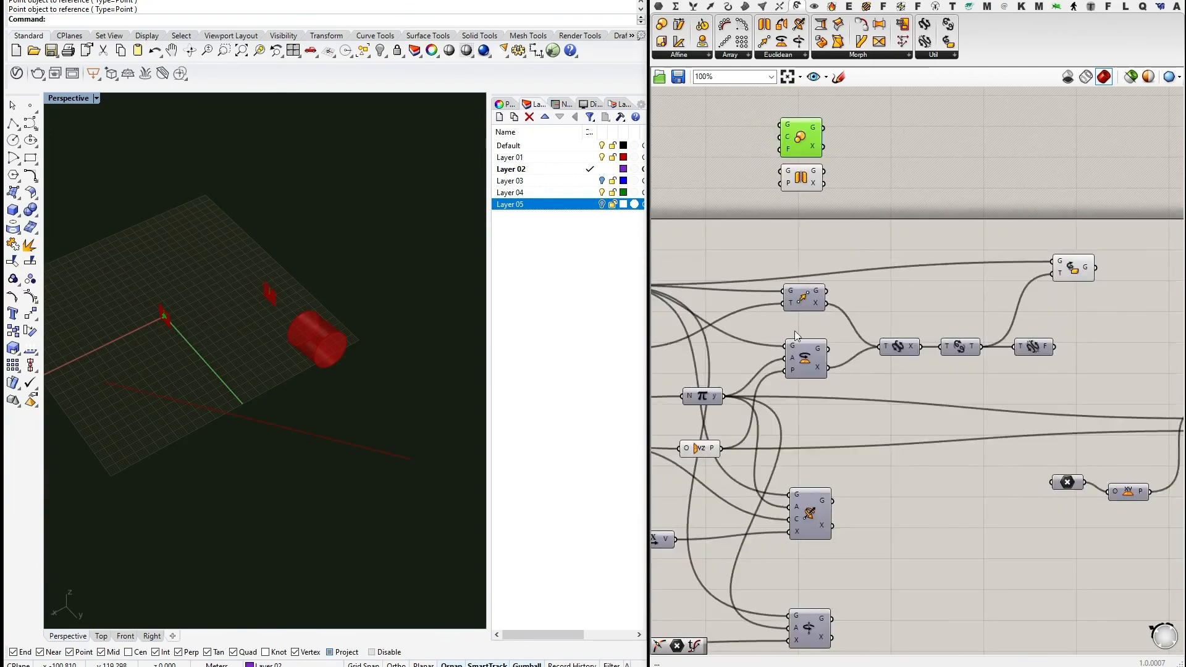
right_drag(838, 174, 852, 243)
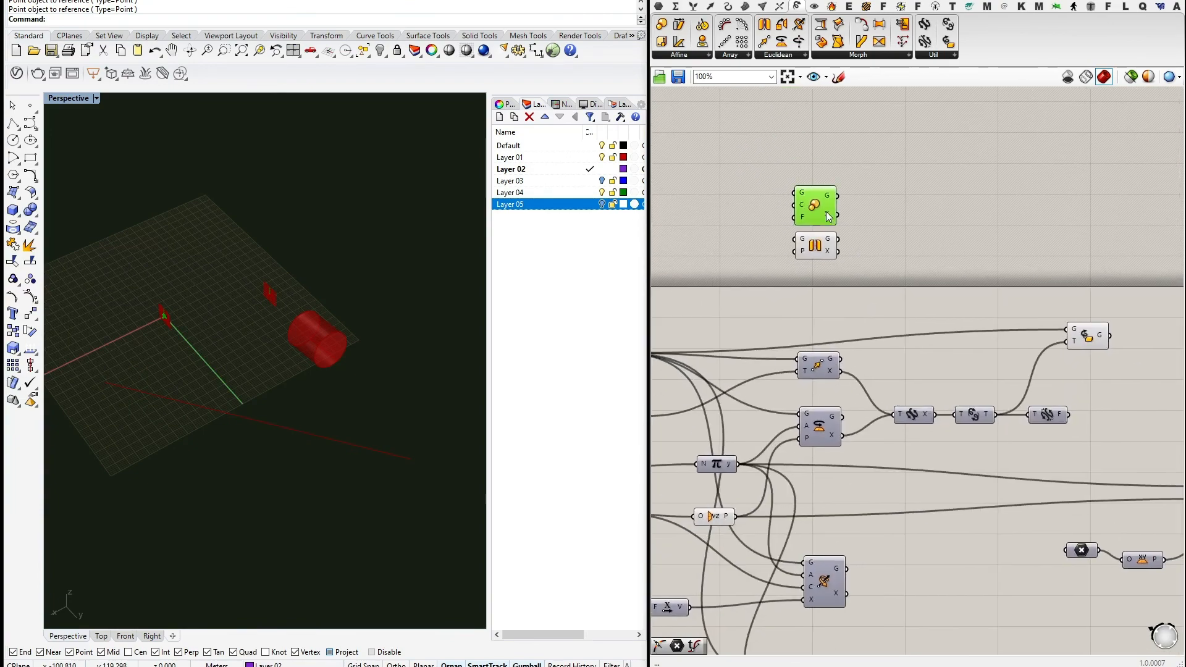
mouse_move(828, 254)
drag(885, 284, 807, 195)
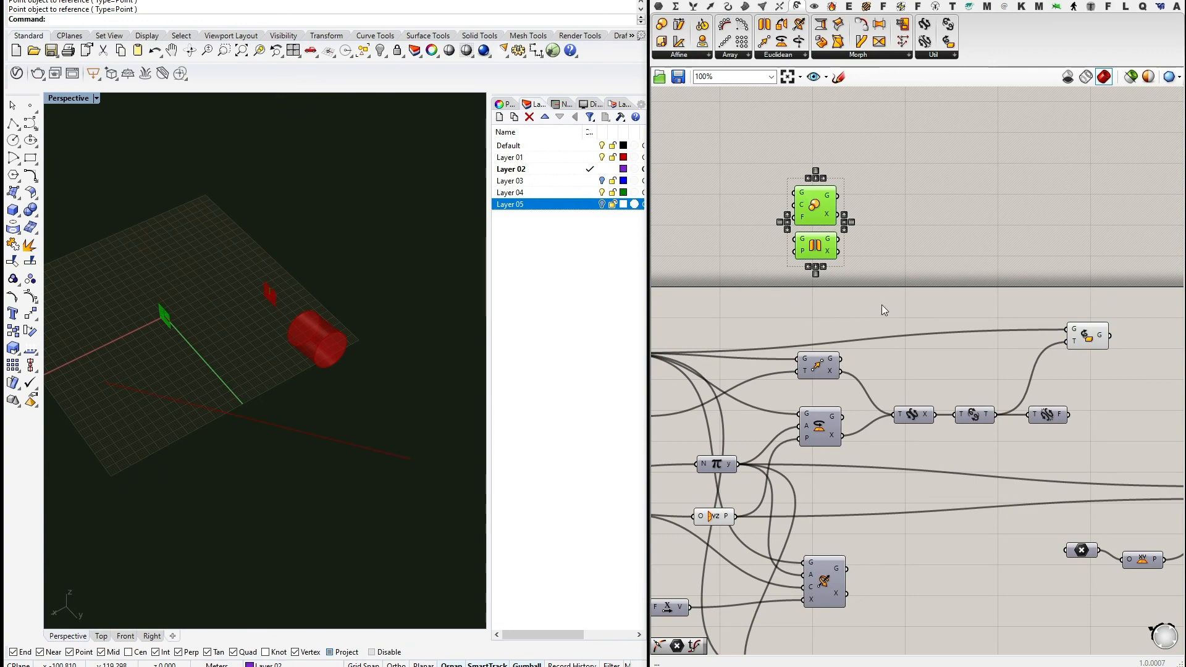
right_drag(881, 305, 891, 186)
scroll(938, 232, down, 5)
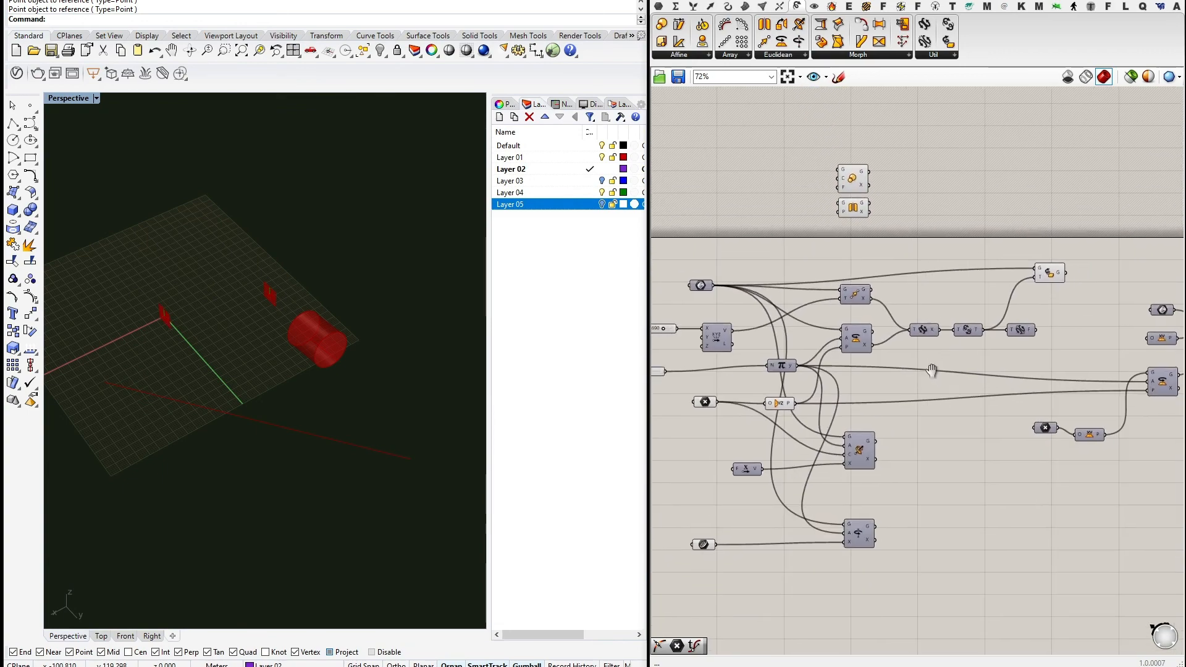